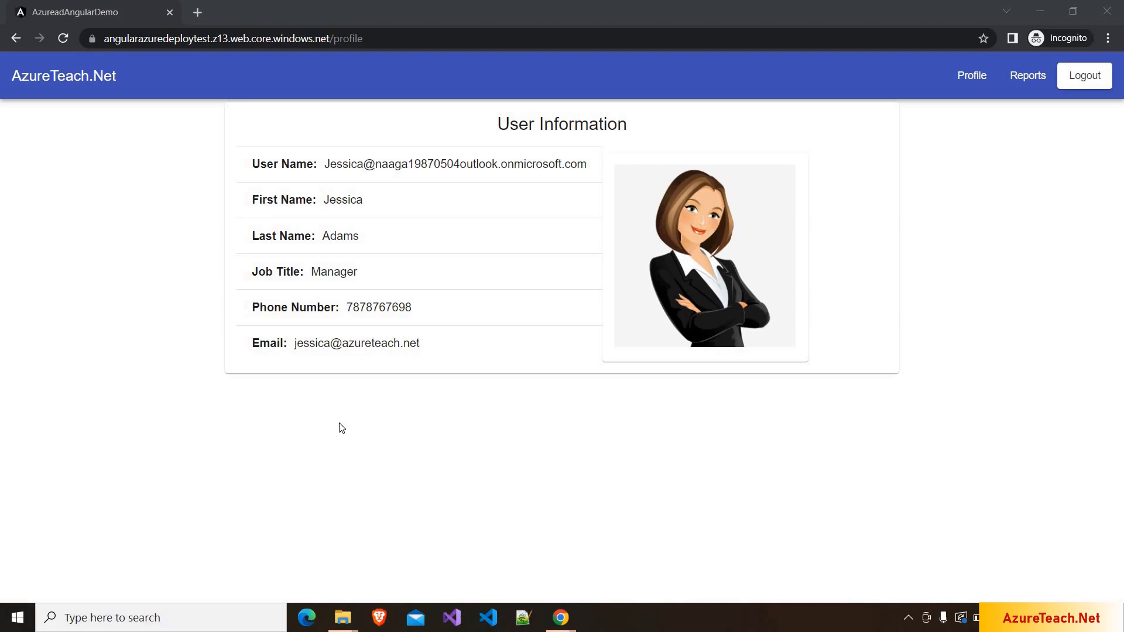
- Switch to the Chrome window showing the AzureTutorials-CI build pipeline in Azure DevOps
key("alt+Tab")
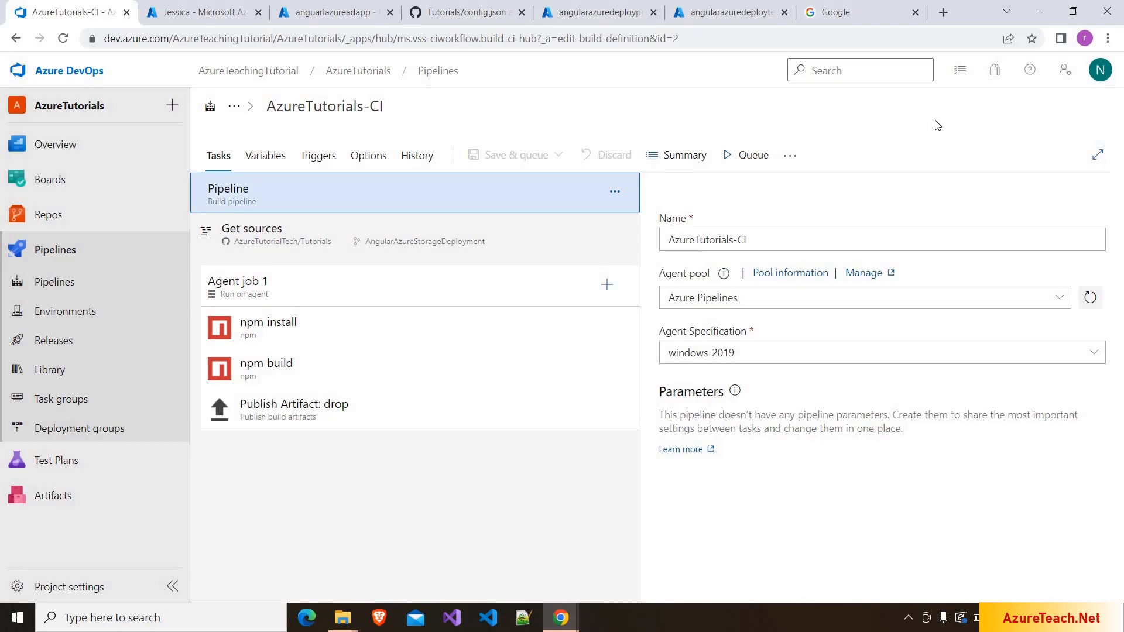
- Switch back to the AzureTutorials-CD release pipeline tab to review it
key("alt+Left")
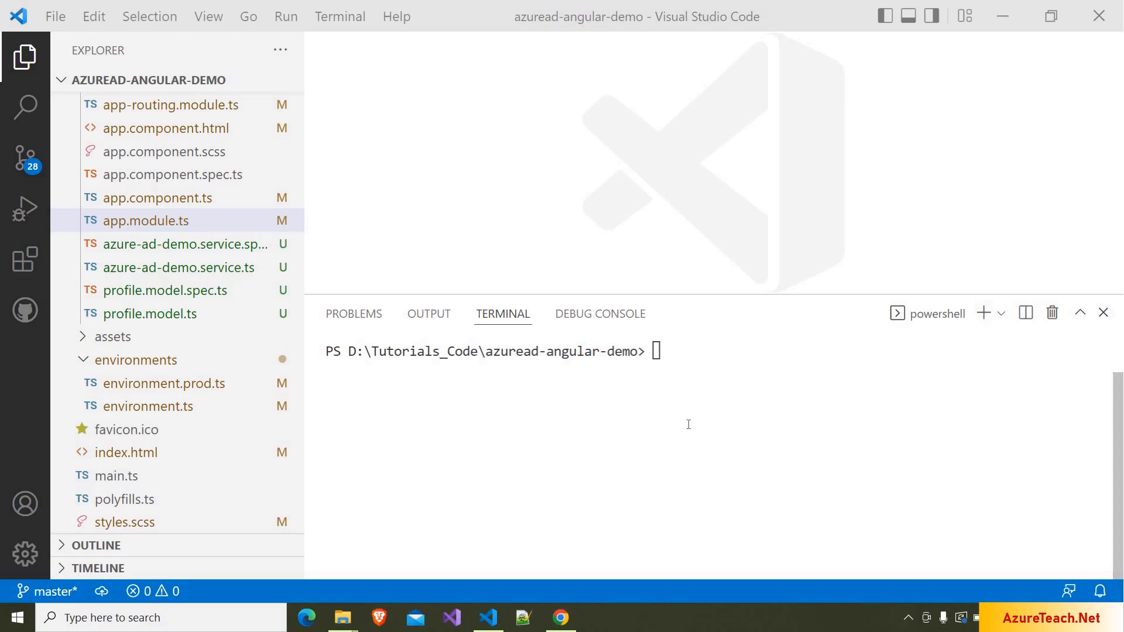
- Run npm install in the project terminal
left_click(677, 388)
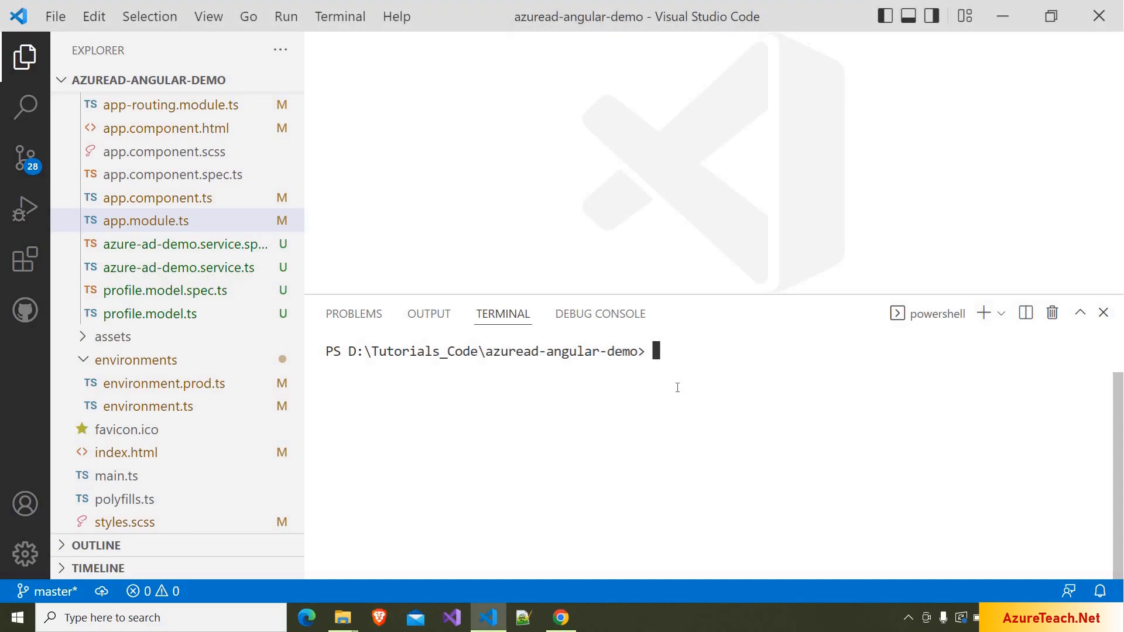
type("npm install")
key("Return")
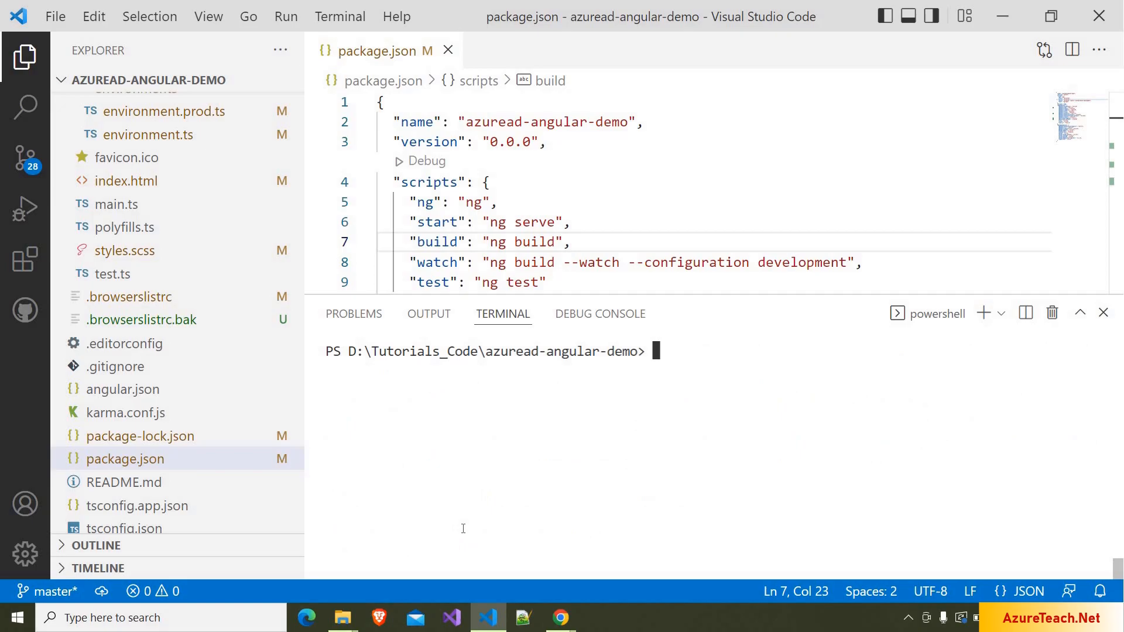
- Run npm run build and highlight the 'ng build' script in package.json
type("npm run build")
key("Return")
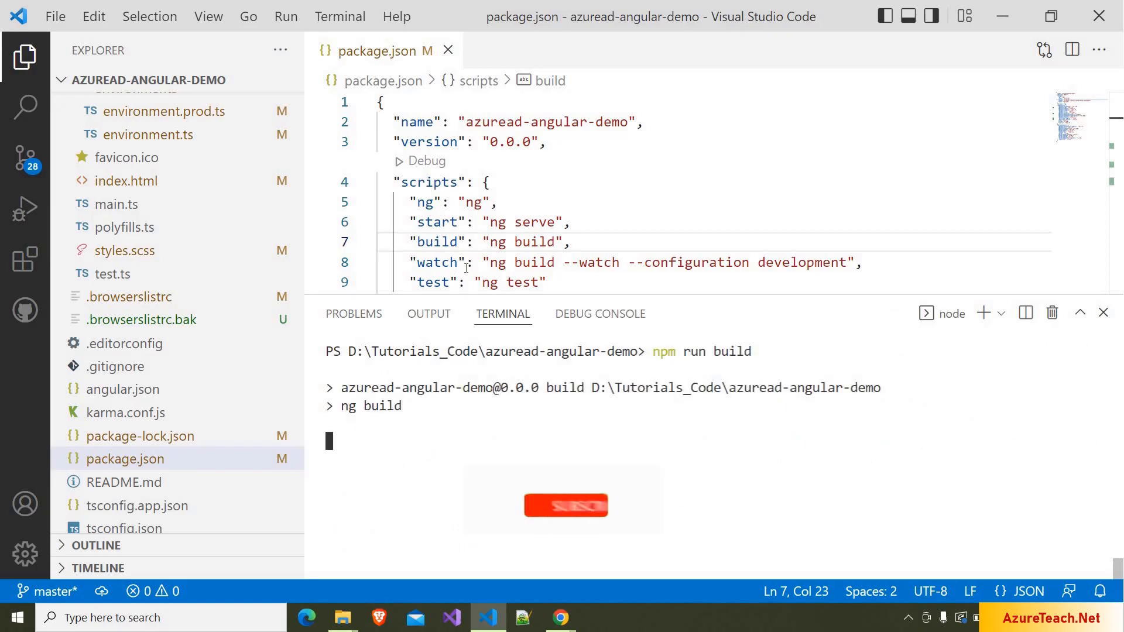
left_click_drag(491, 242, 556, 242)
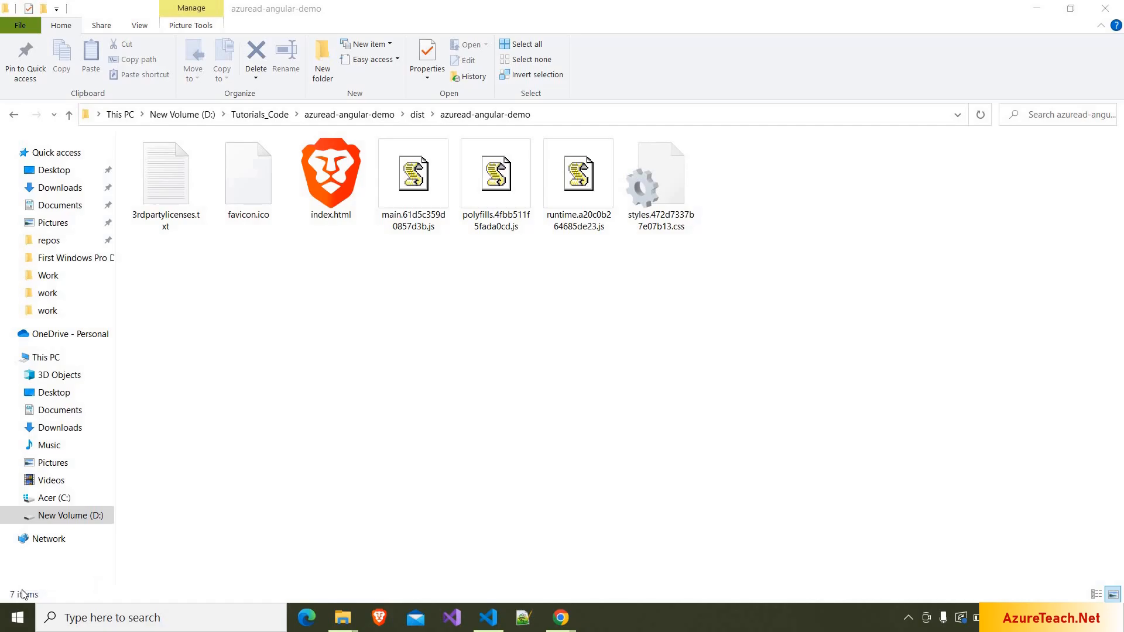
- Switch from File Explorer to Chrome showing the Azure DevOps organization's projects
key("alt+Tab")
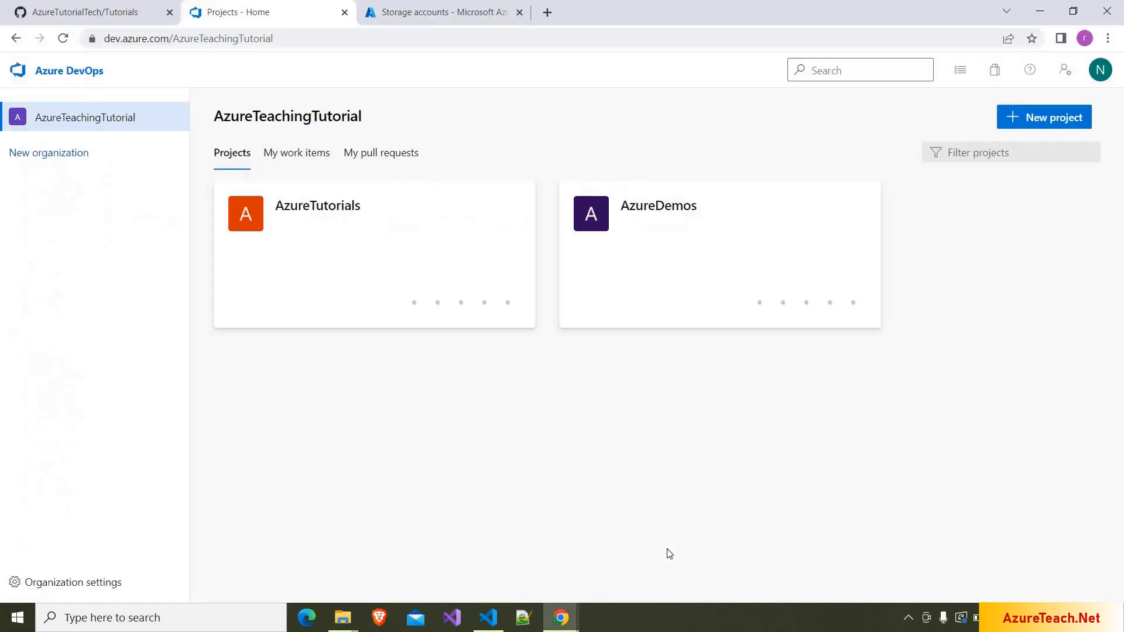
- In the AzureTutorials project, create a new pipeline using the classic editor
left_click(309, 240)
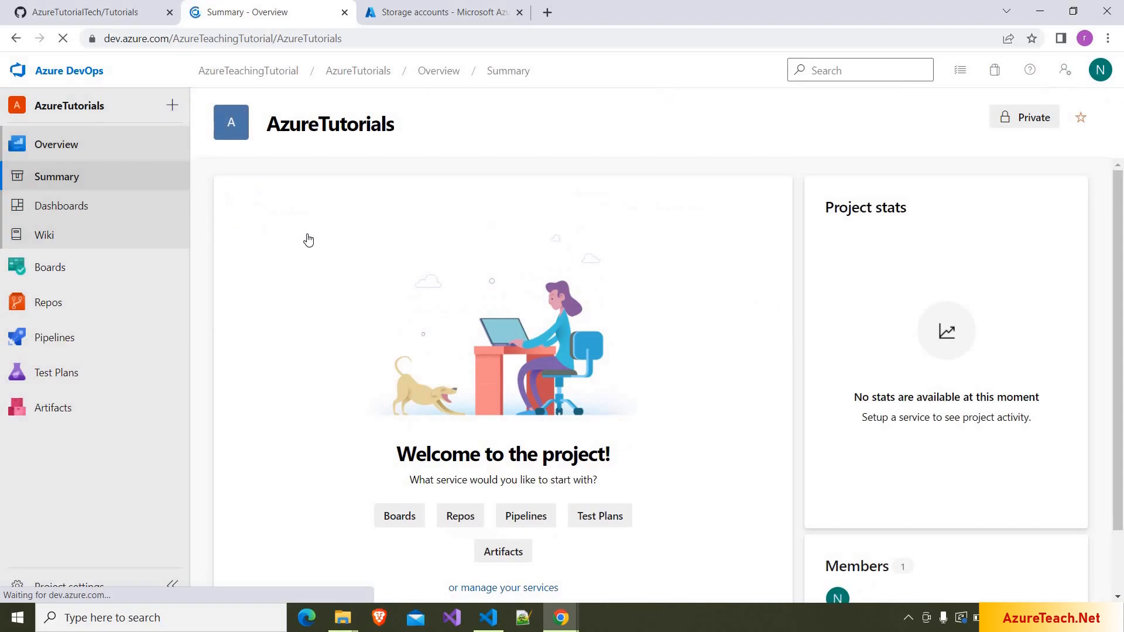
mouse_move(63, 347)
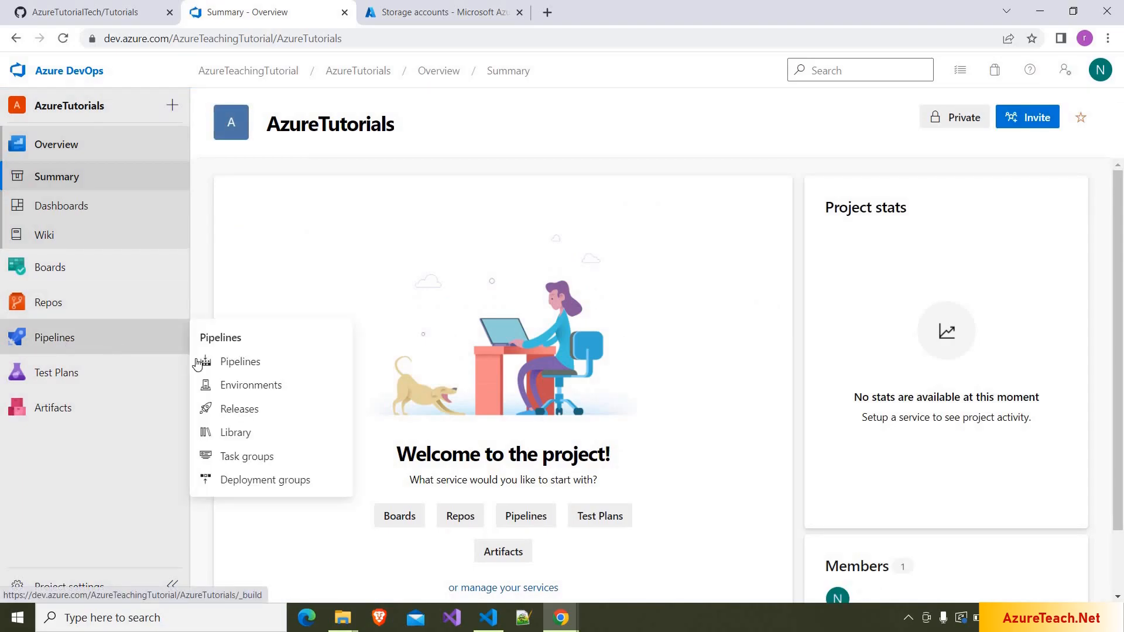
left_click(241, 363)
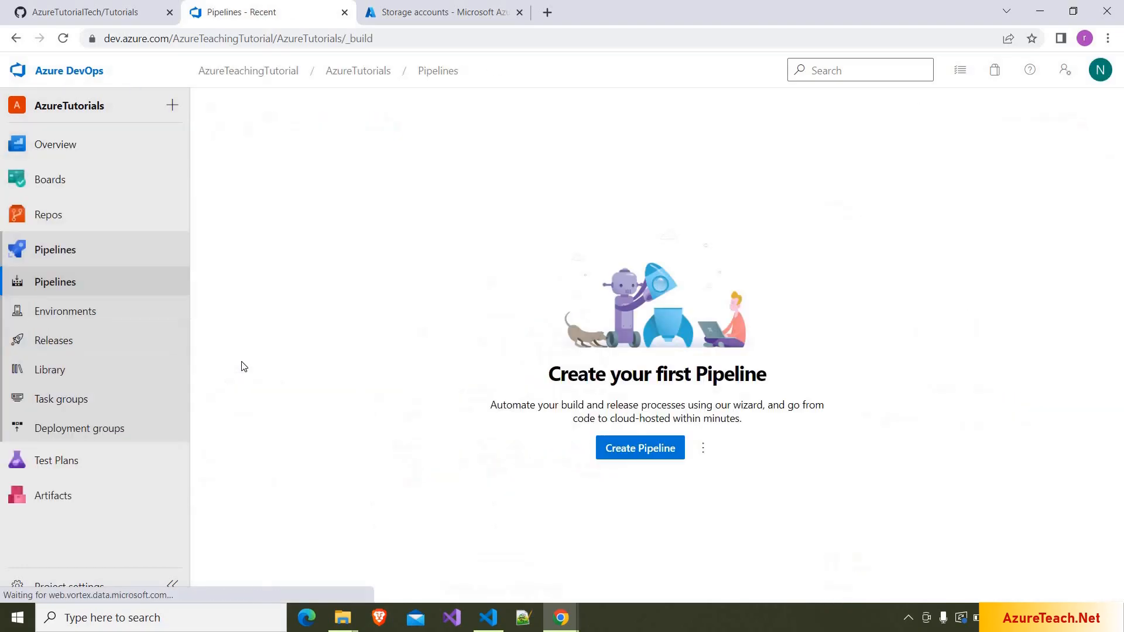
left_click(646, 451)
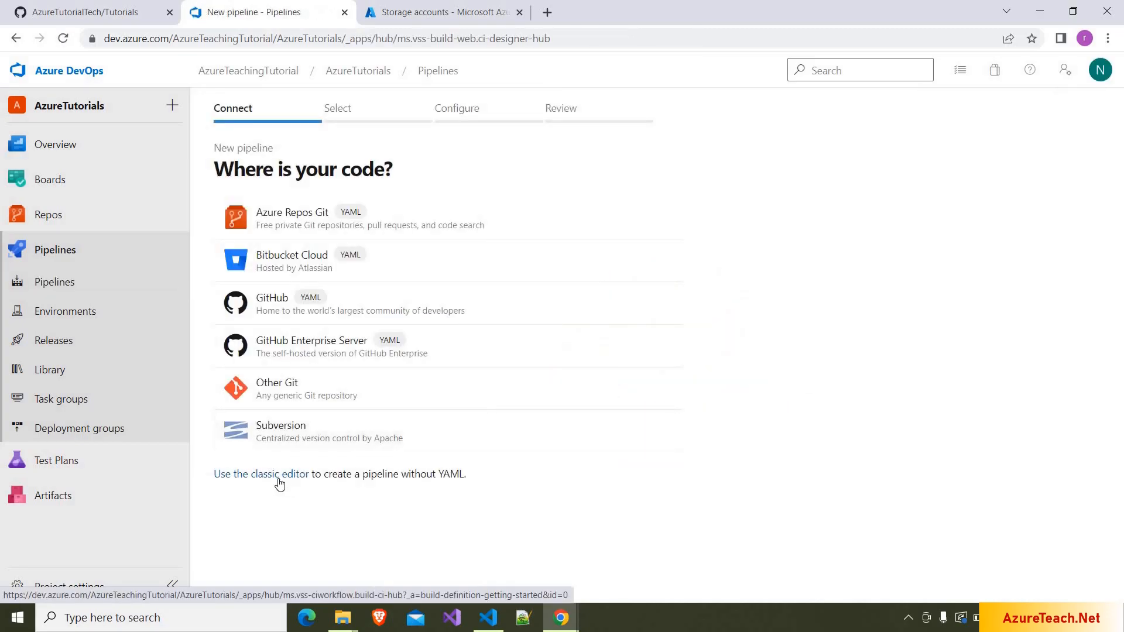
left_click(280, 479)
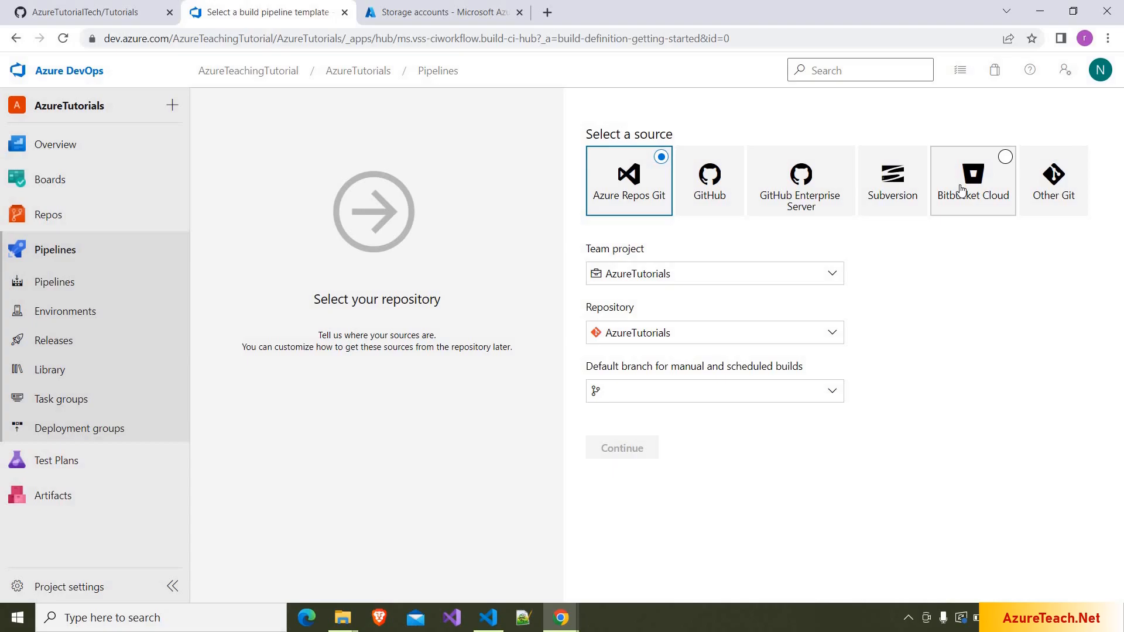
- Choose GitHub as the pipeline source and authorize the connection using OAuth
left_click(706, 200)
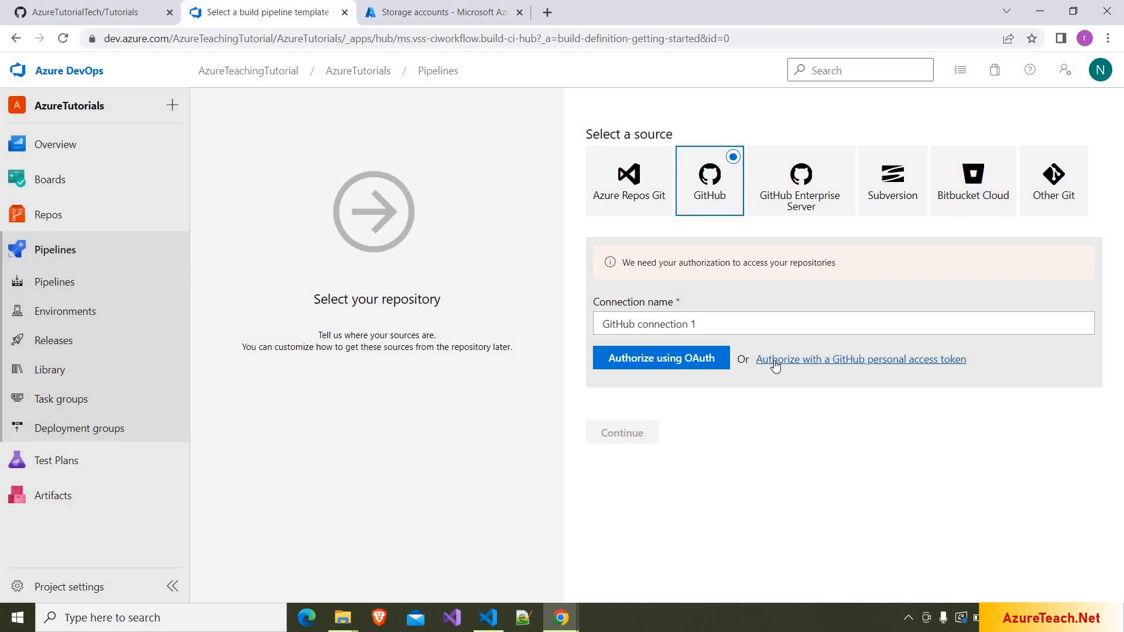
left_click(661, 363)
- Open token authorization, then go to GitHub's Developer settings > Personal access tokens
left_click(840, 360)
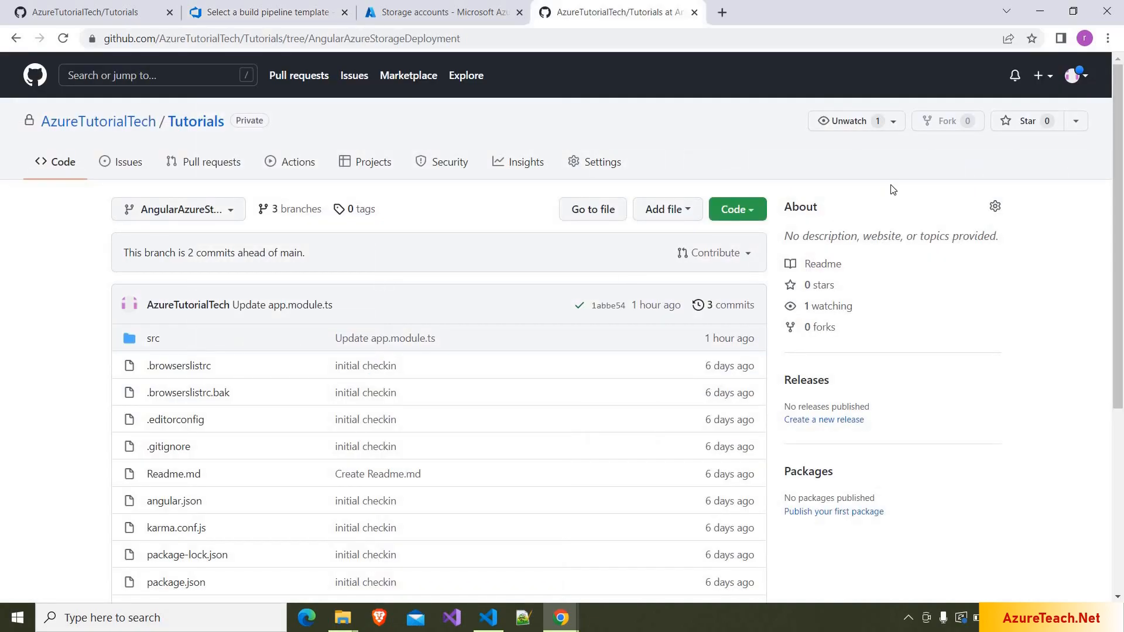
left_click(1079, 85)
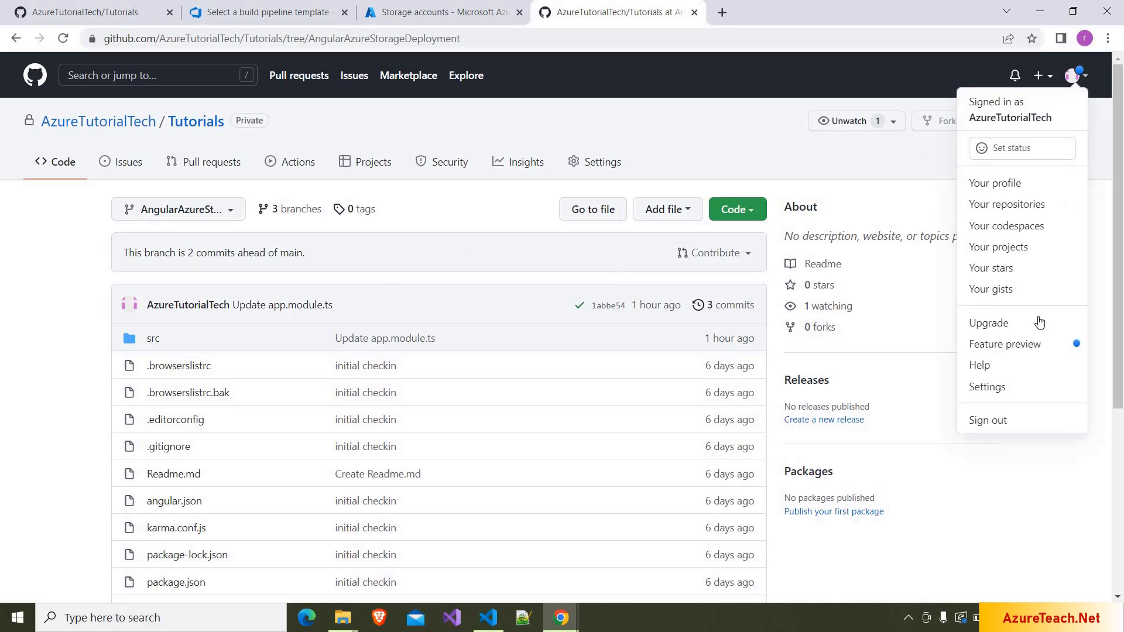
left_click(1009, 385)
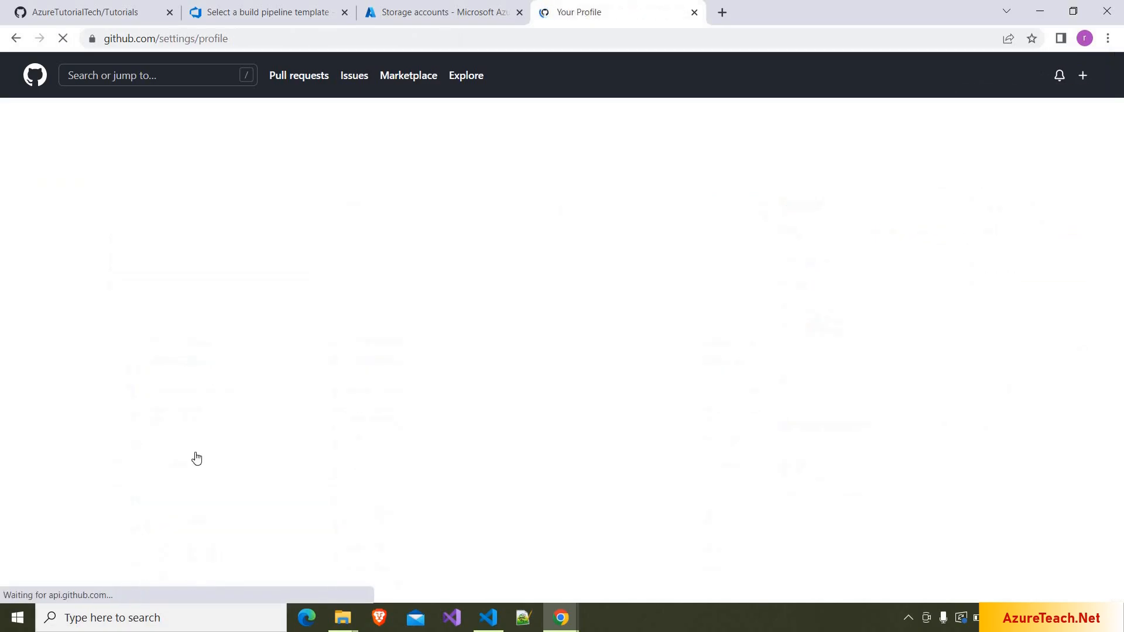
scroll(196, 456, "down", 12)
scroll(181, 360, "up", 3)
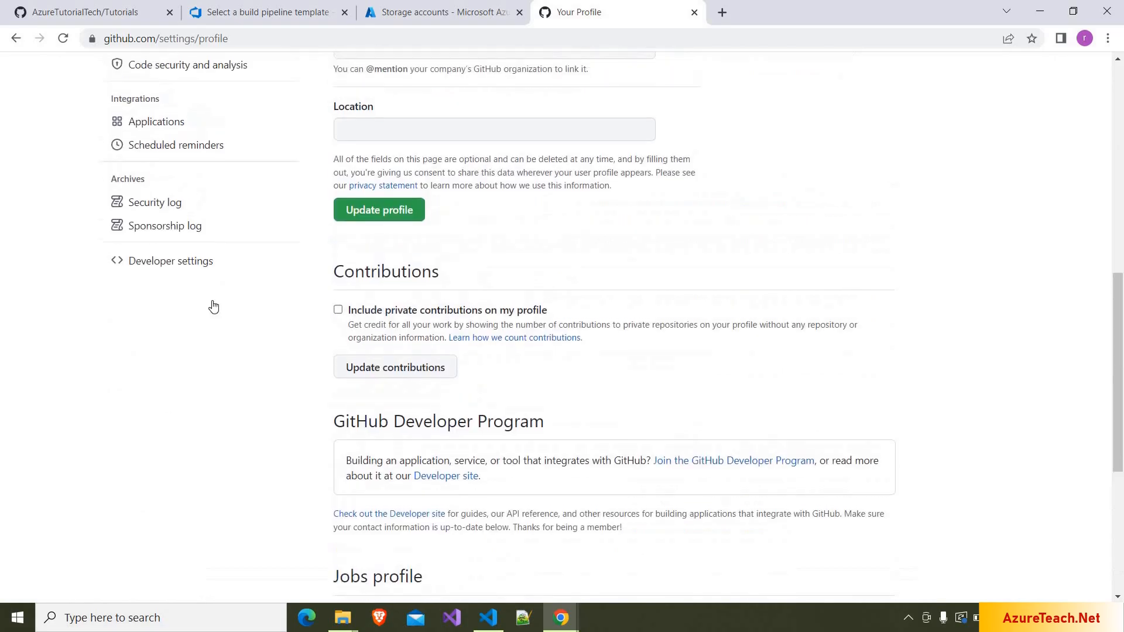
scroll(182, 360, "up", 1)
scroll(175, 404, "up", 1)
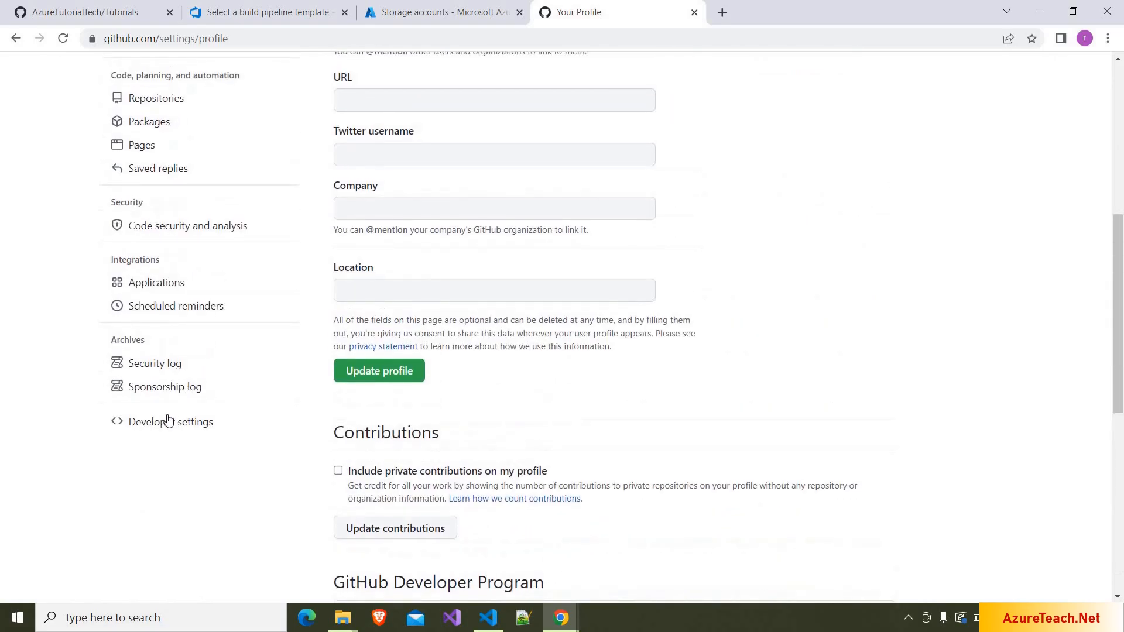
left_click(168, 419)
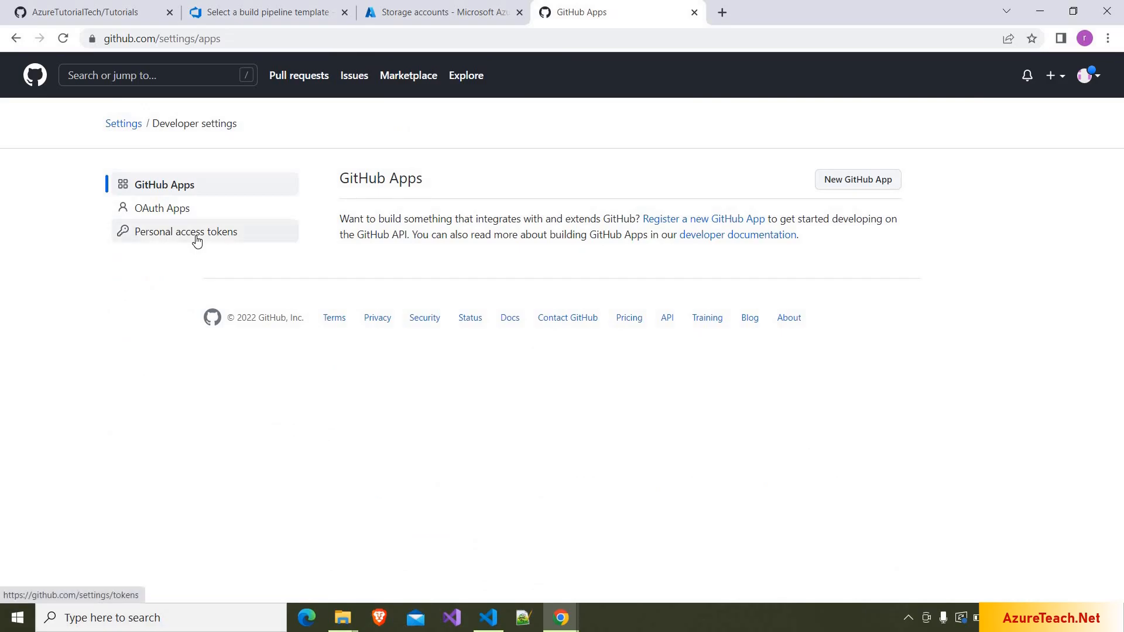
left_click(197, 241)
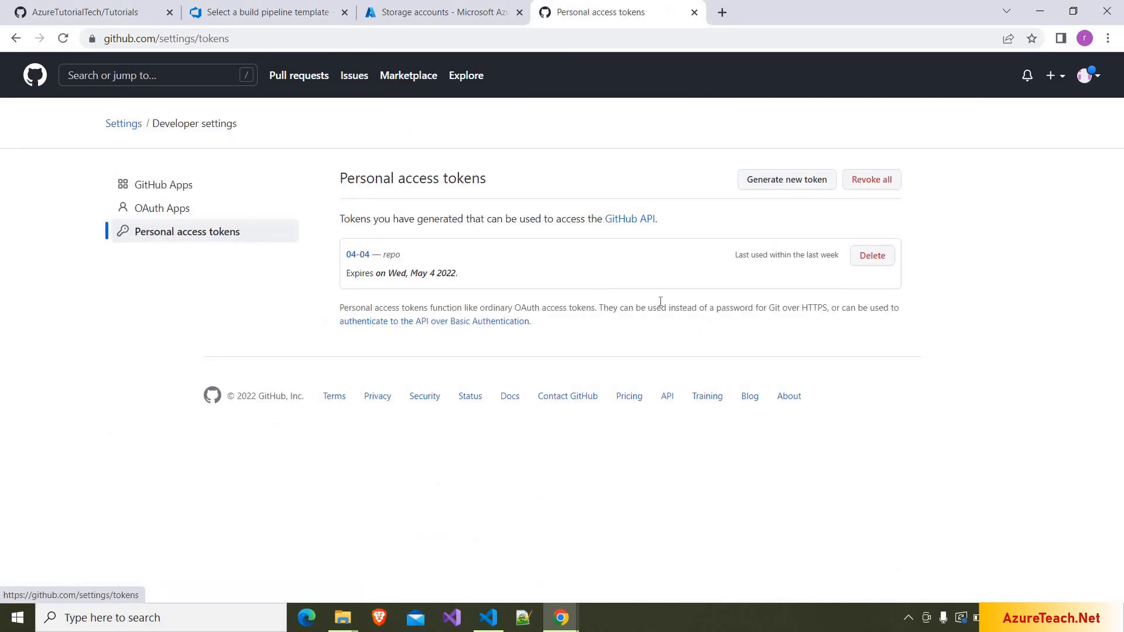
- Generate a personal access token noted 'azureDemos' with repo scope and copy it
left_click(795, 182)
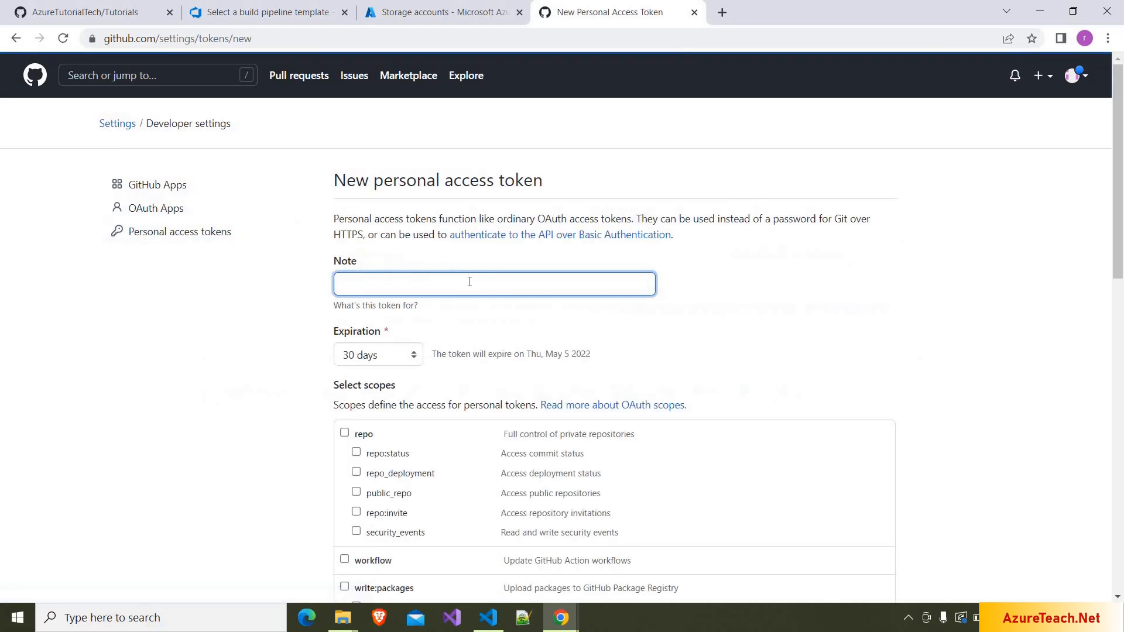
type("azureDemos")
scroll(701, 327, "down", 3)
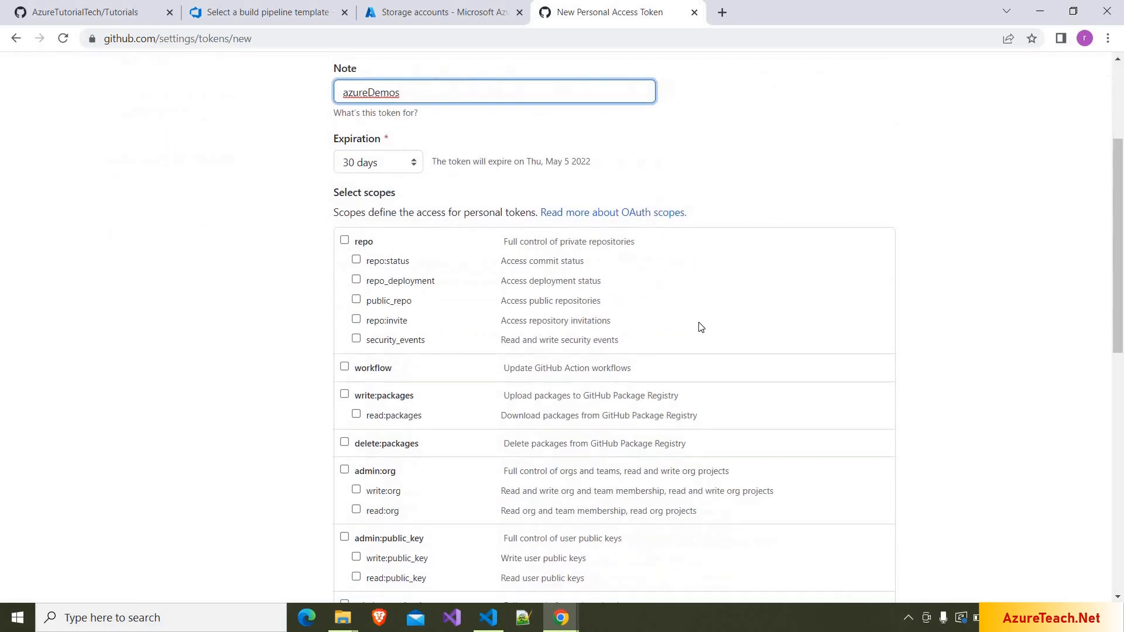
scroll(701, 327, "down", 2)
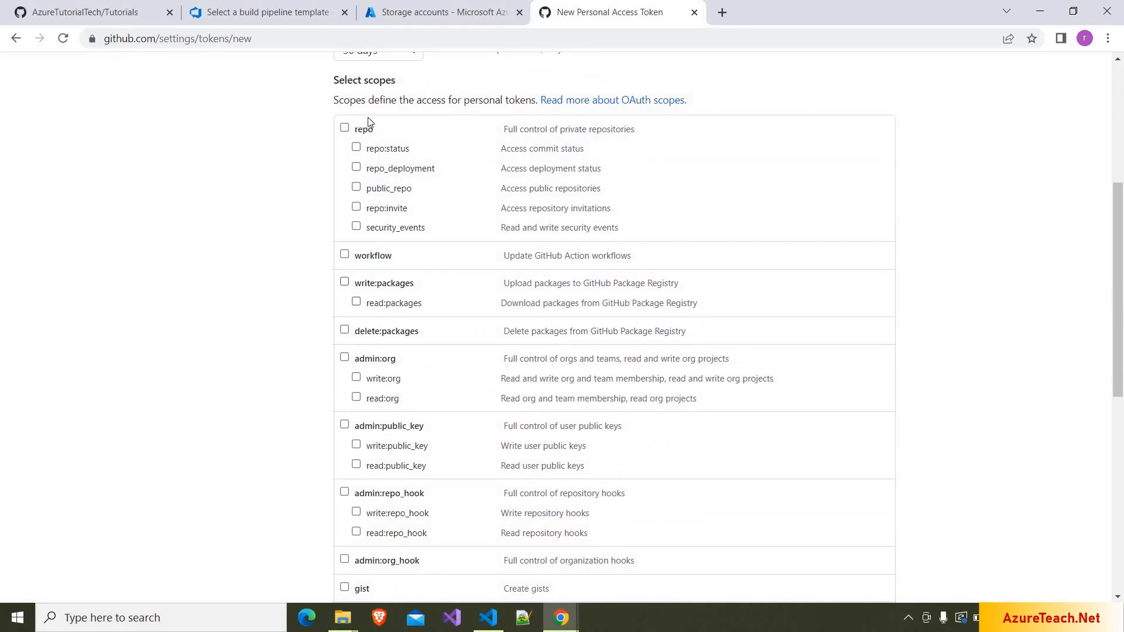
left_click(344, 129)
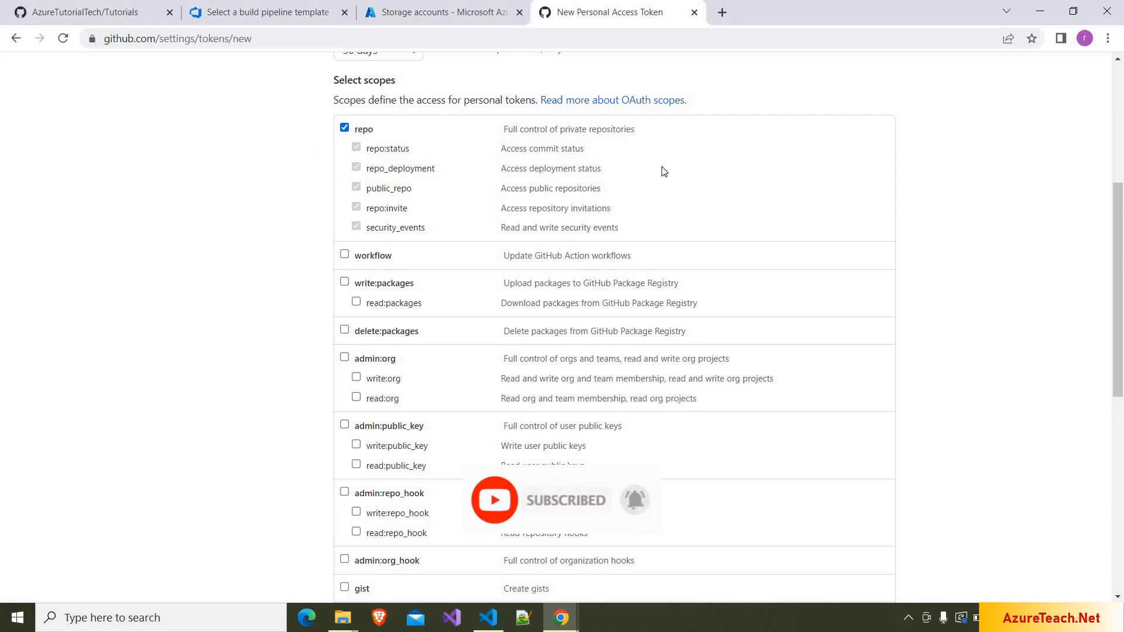
scroll(380, 496, "down", 10)
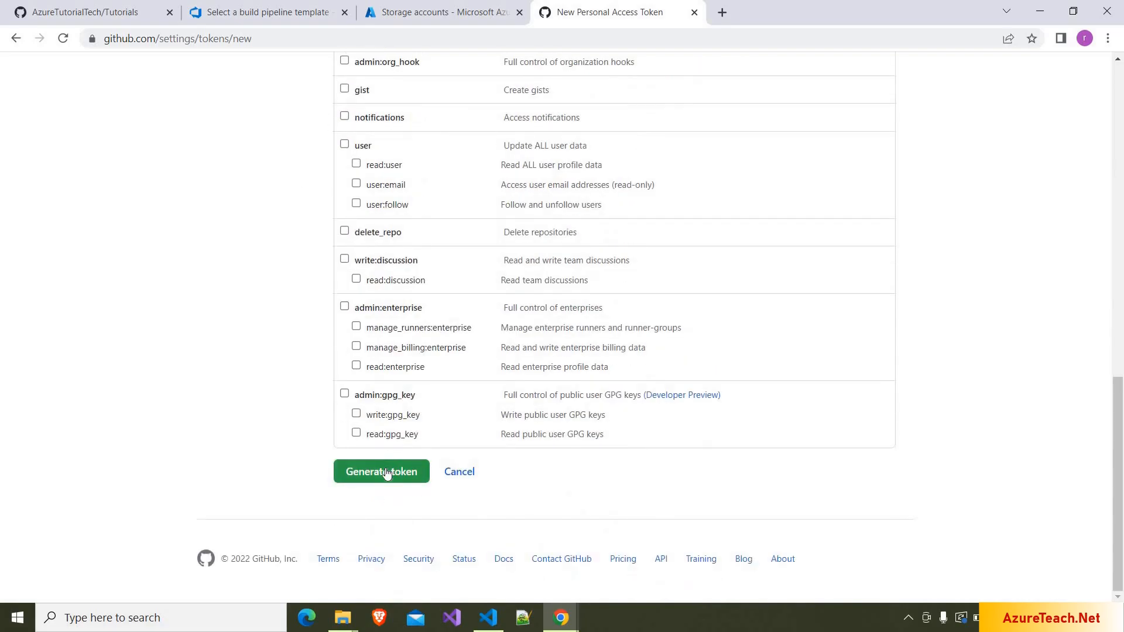
left_click(387, 474)
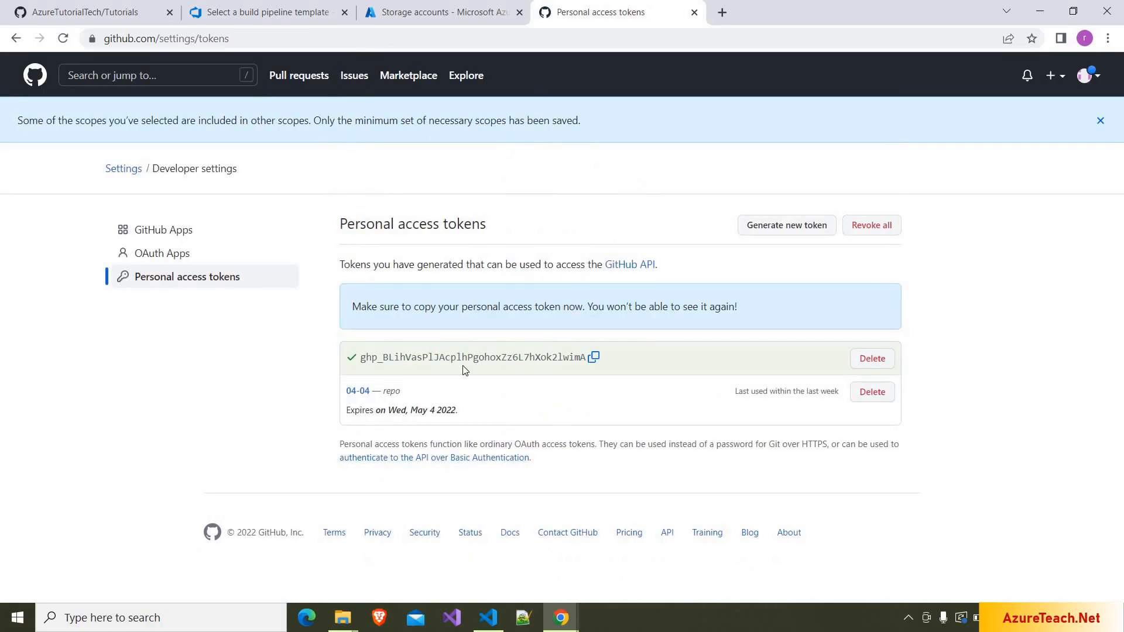
left_click(593, 359)
- Paste the copied token in Azure DevOps to authorize the GitHub connection
left_click(254, 8)
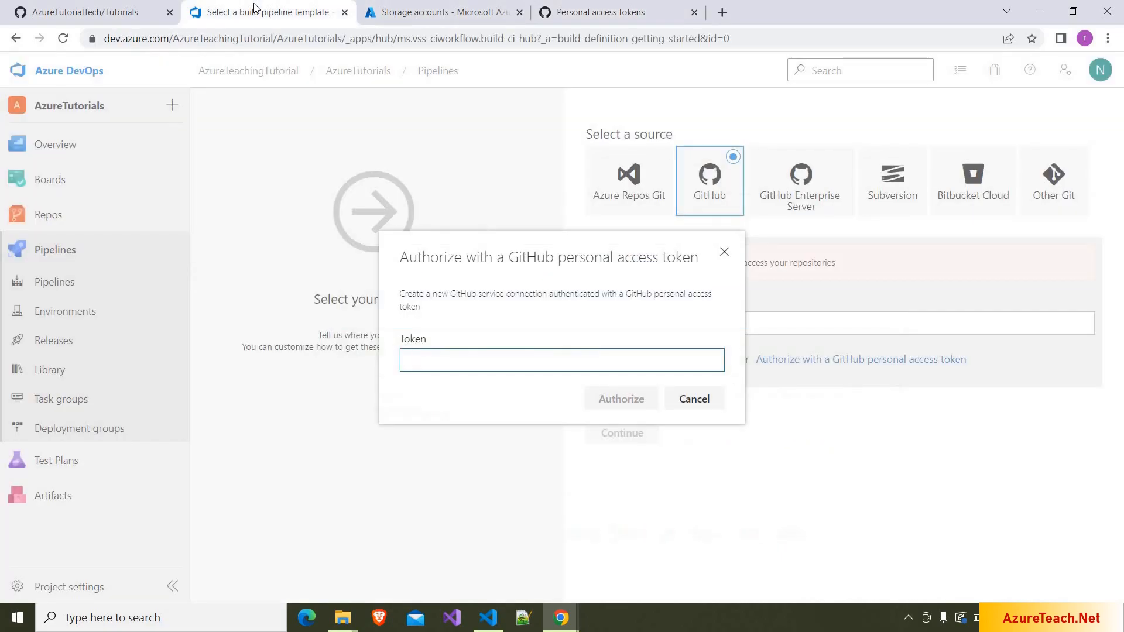
key("ctrl+v")
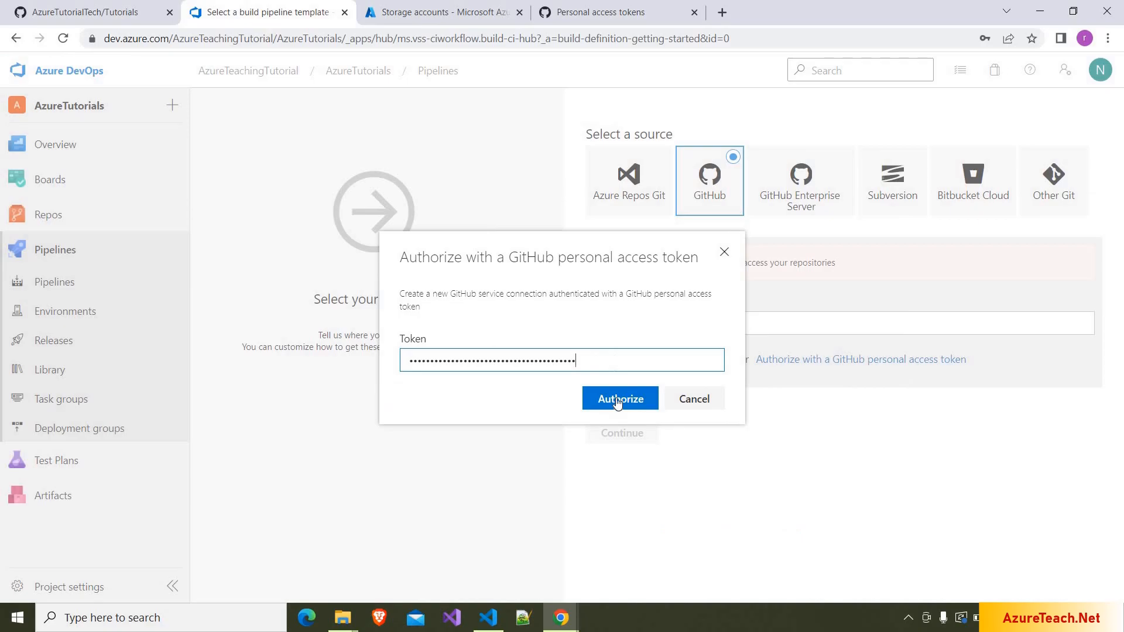
left_click(618, 402)
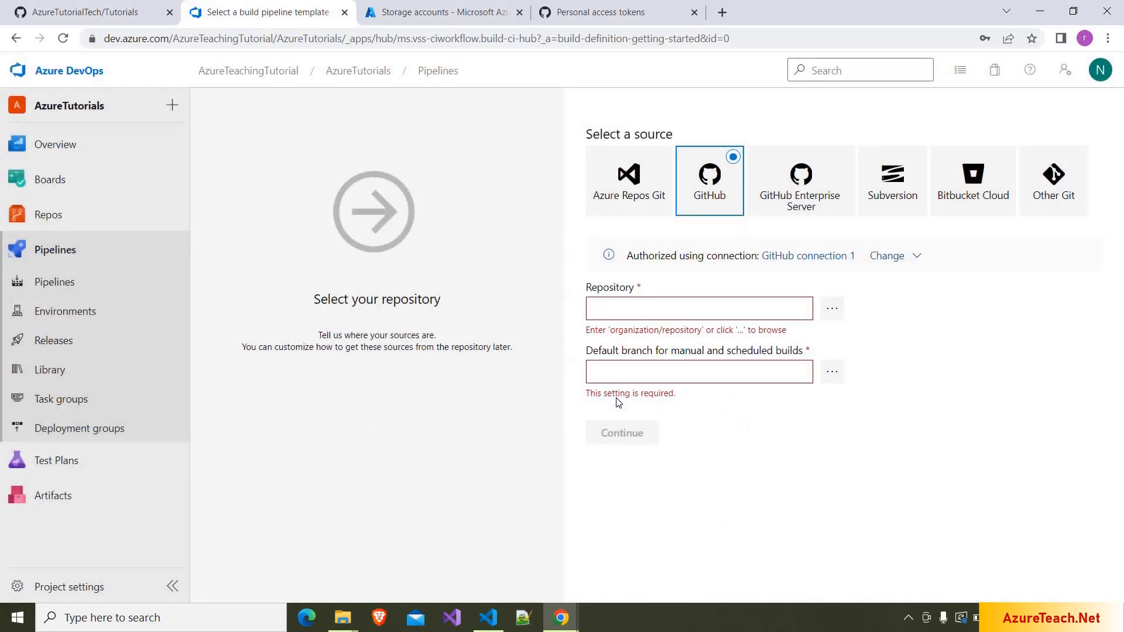
- Select the AzureTutorialTech/Tutorials repository with default branch AngularAzureStorageDeployment, then continue
left_click(833, 310)
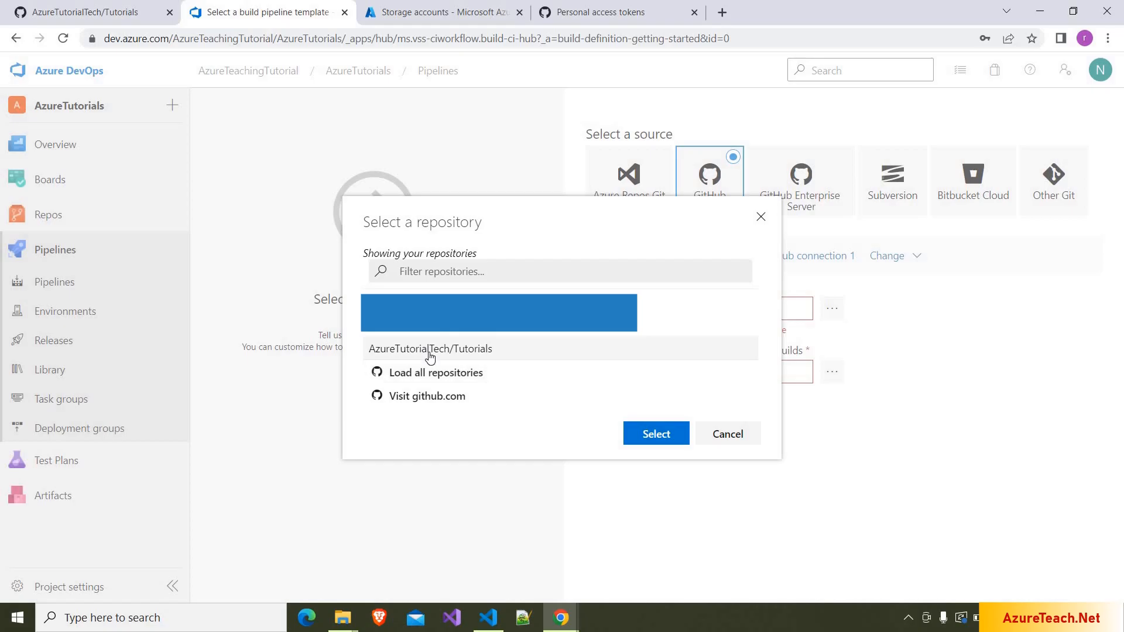
left_click(491, 362)
left_click(672, 433)
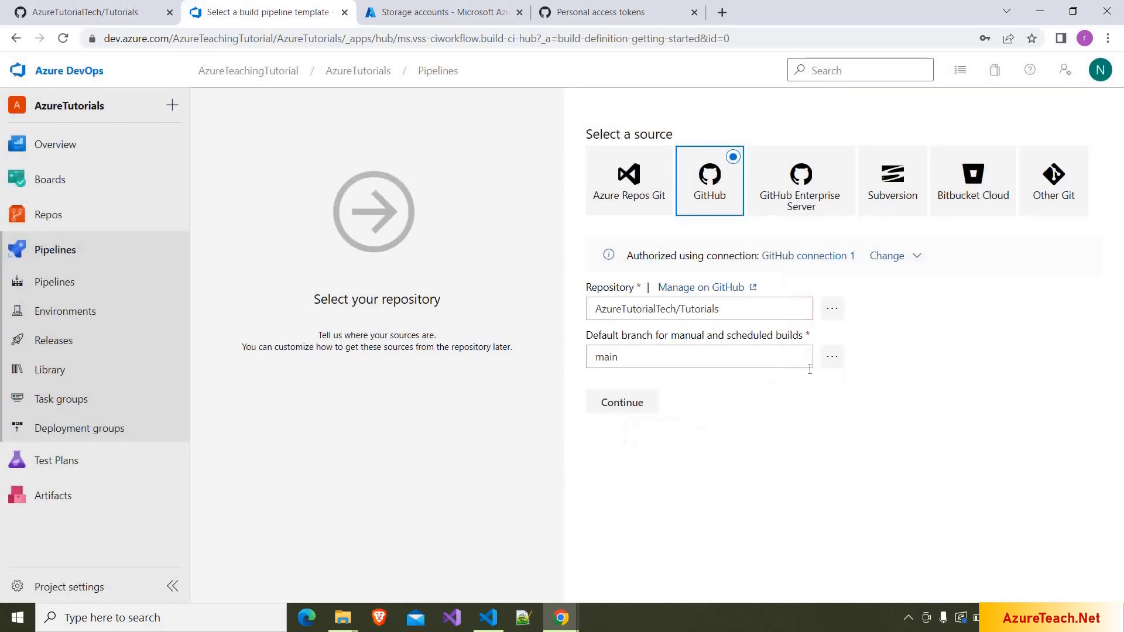
left_click(832, 363)
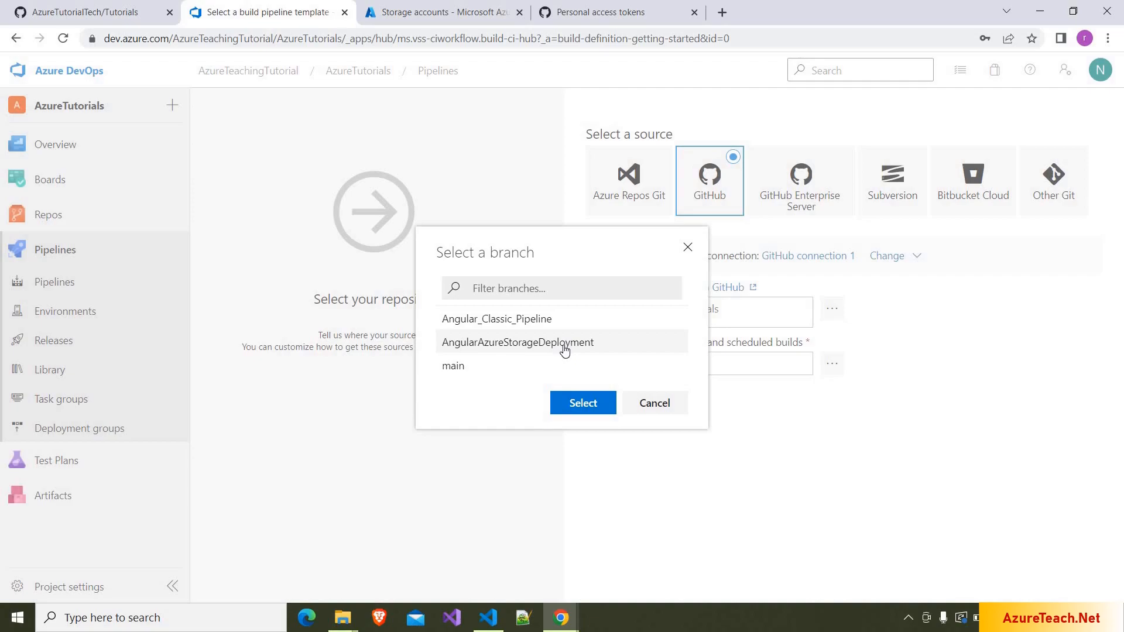
left_click(564, 349)
left_click(584, 405)
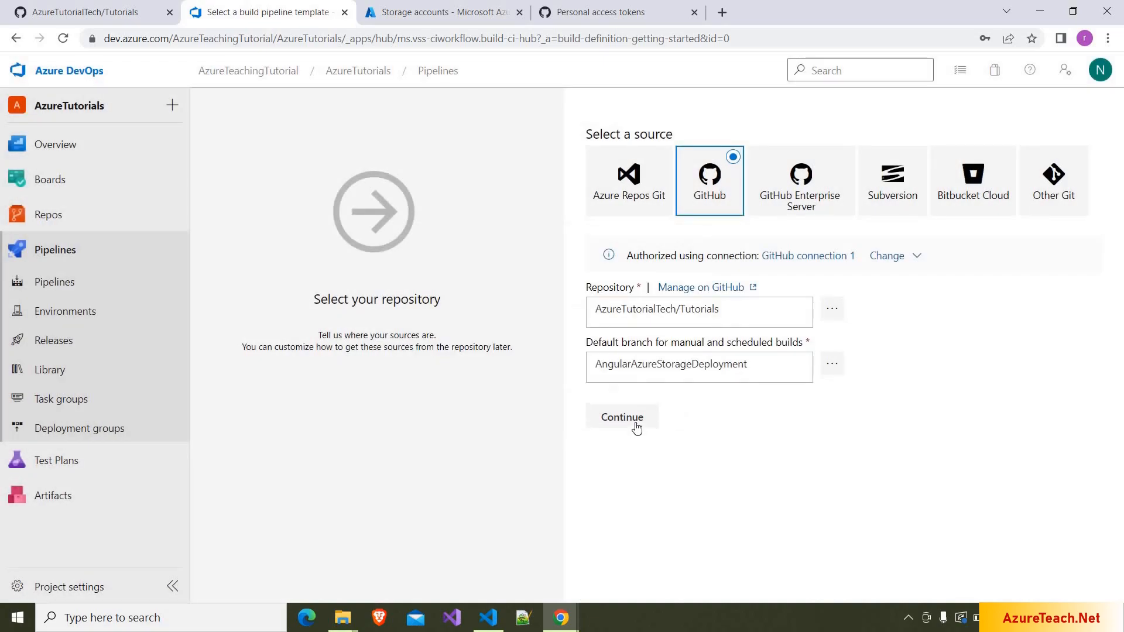
left_click(635, 426)
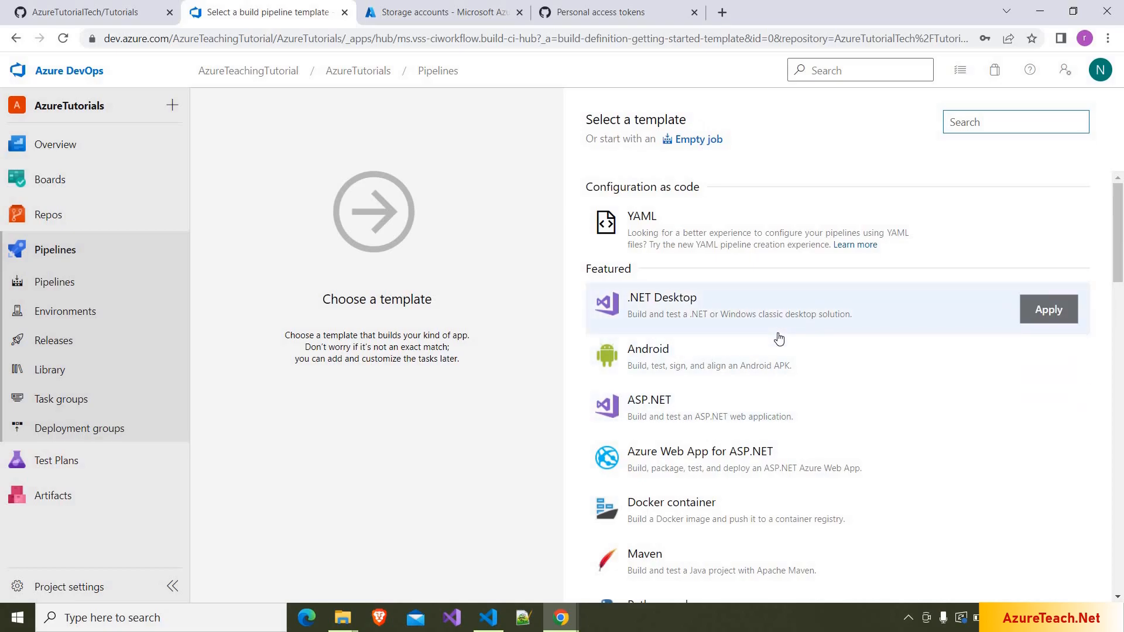
- Pick the Empty job template to create the AzureTutorials-CI pipeline
scroll(778, 338, "down", 4)
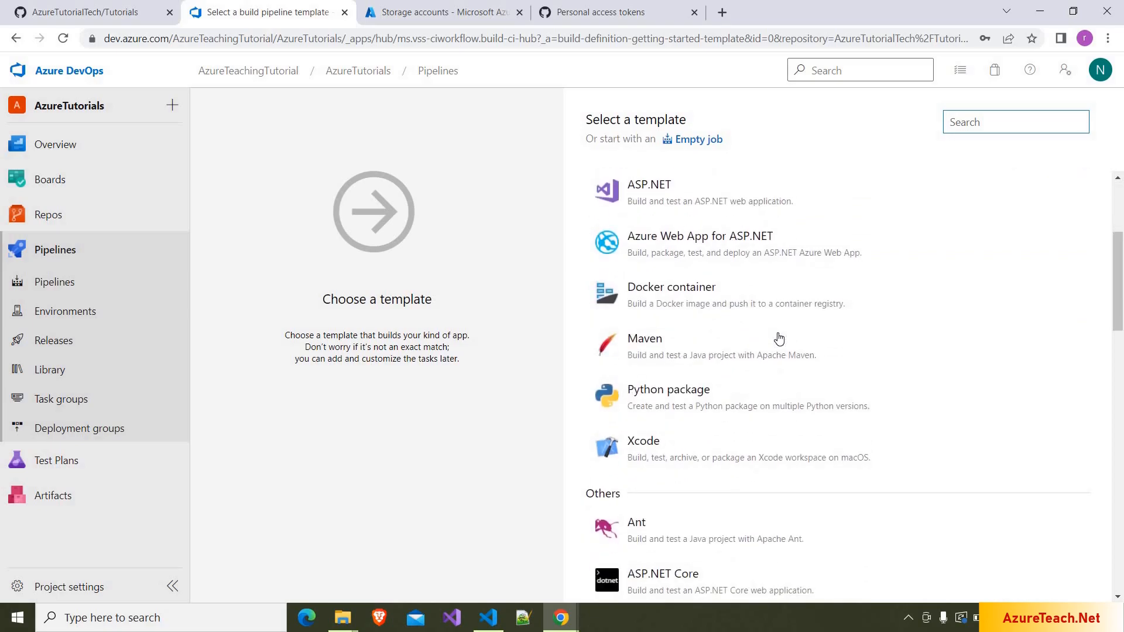
scroll(714, 135, "up", 4)
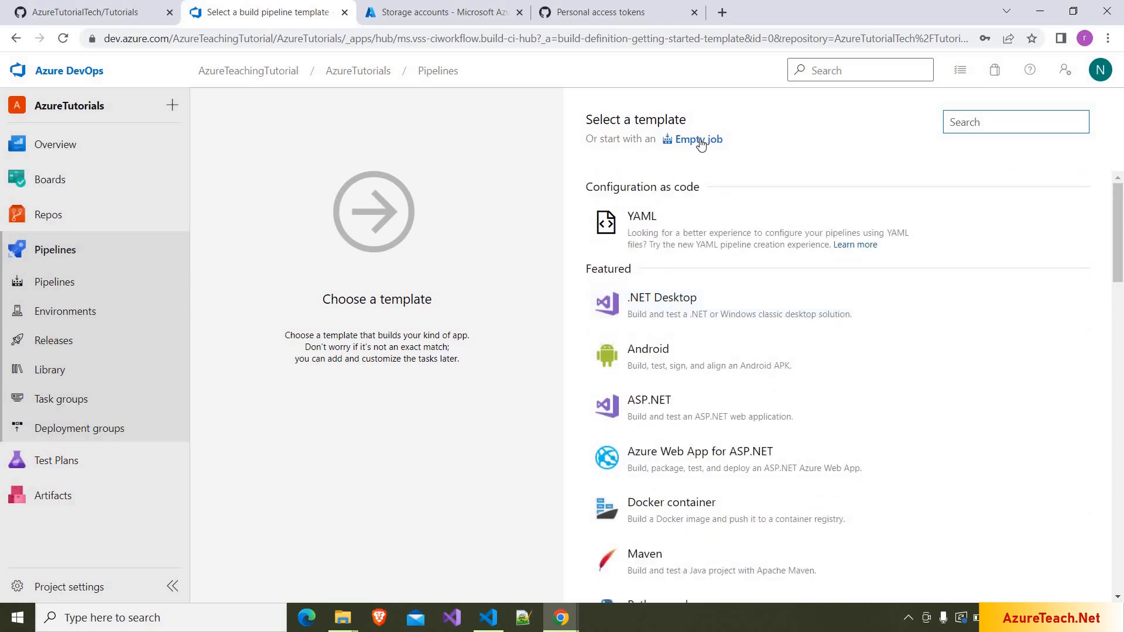
left_click(701, 140)
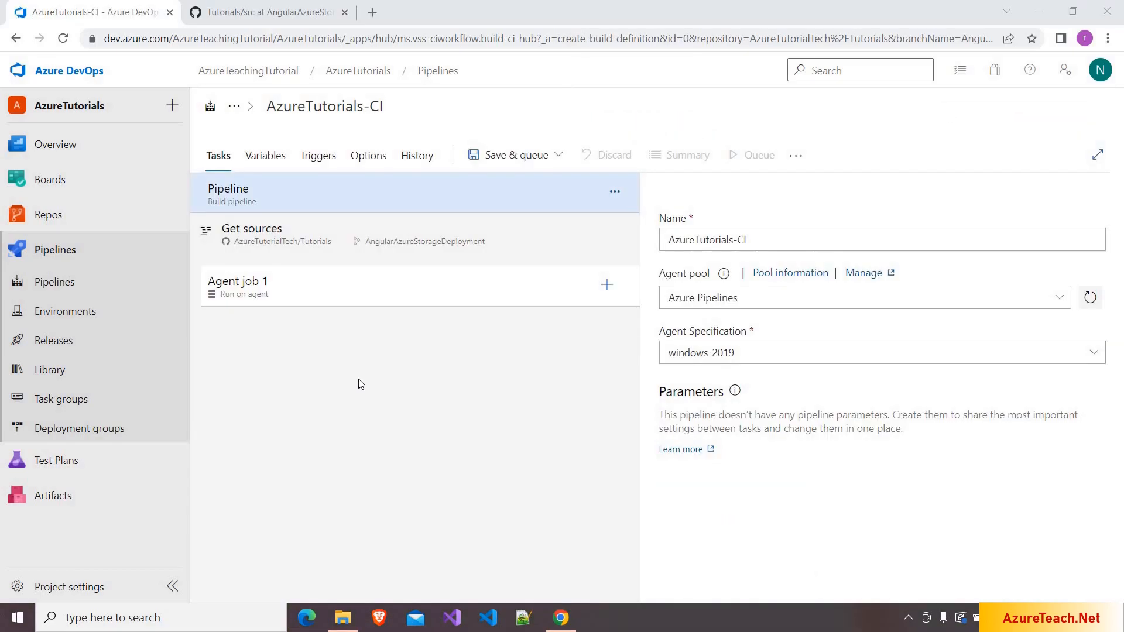
- Keep the windows-2019 agent and filter Agent job 1's task catalogue by 'npm'
left_click_drag(789, 237, 641, 233)
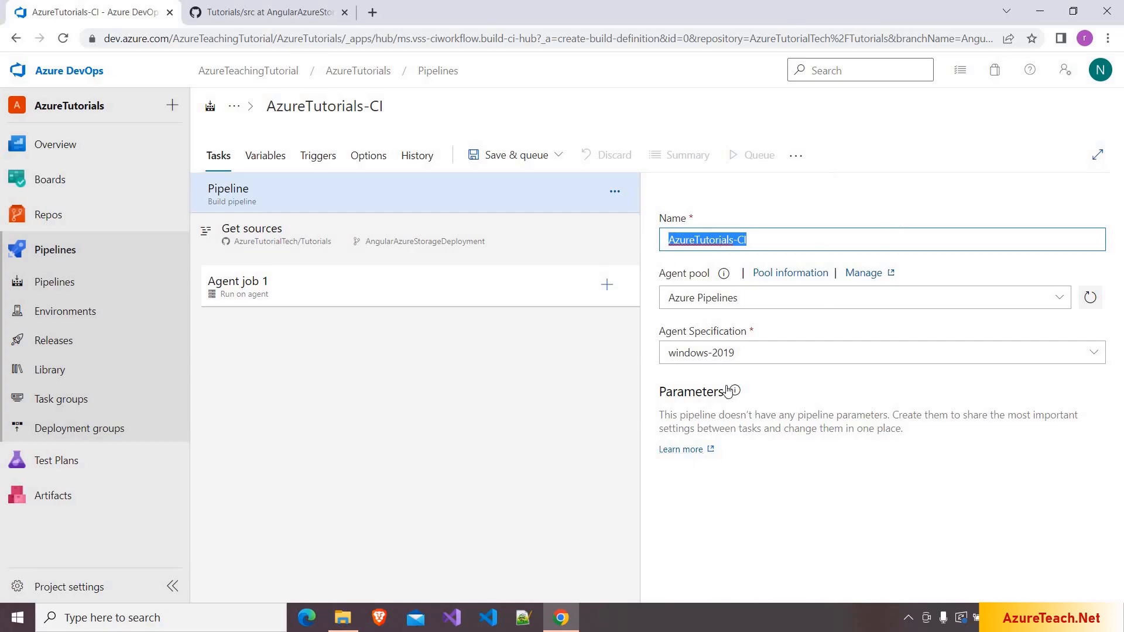
left_click(1093, 353)
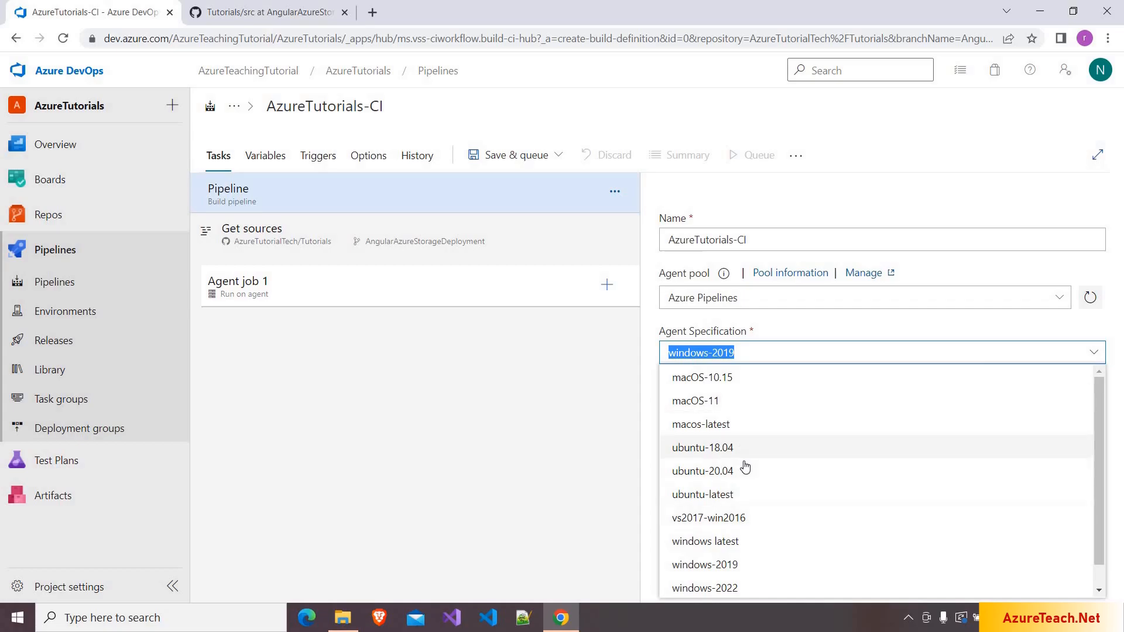
left_click(526, 405)
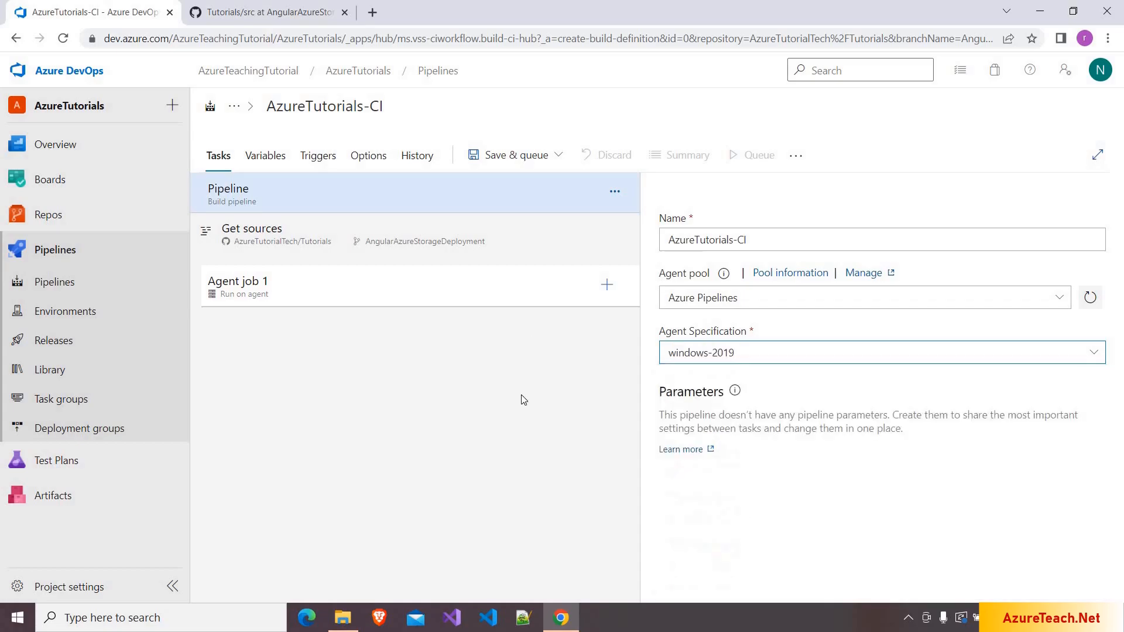
left_click(607, 286)
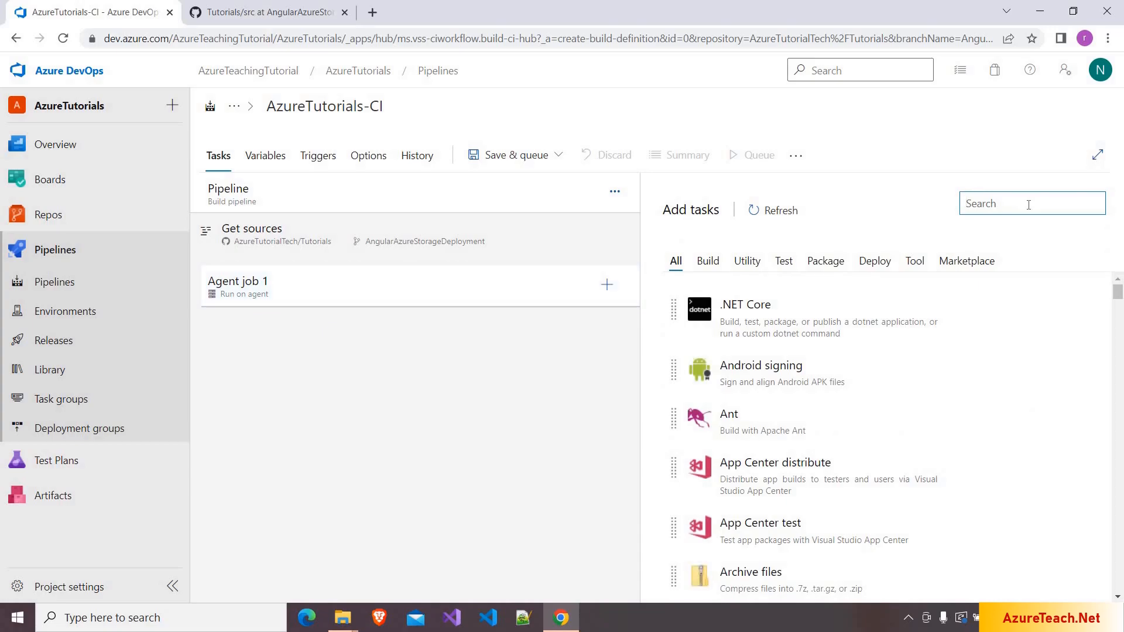
type("npm")
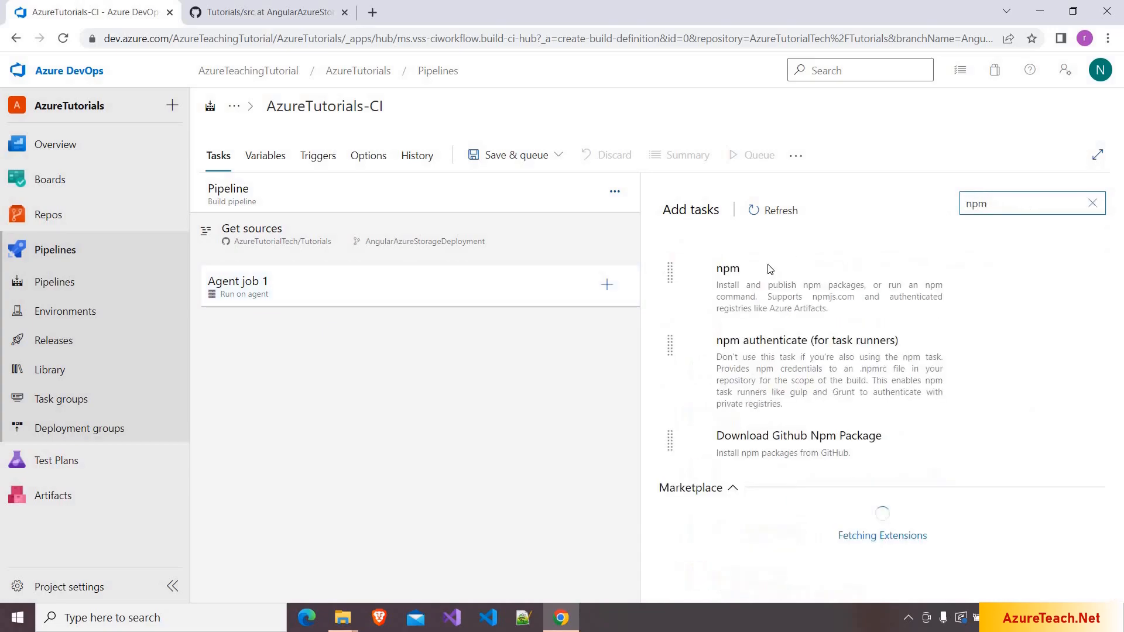
- Add an npm install task to Agent job 1 and review its package.json working folder setting
left_click(1039, 360)
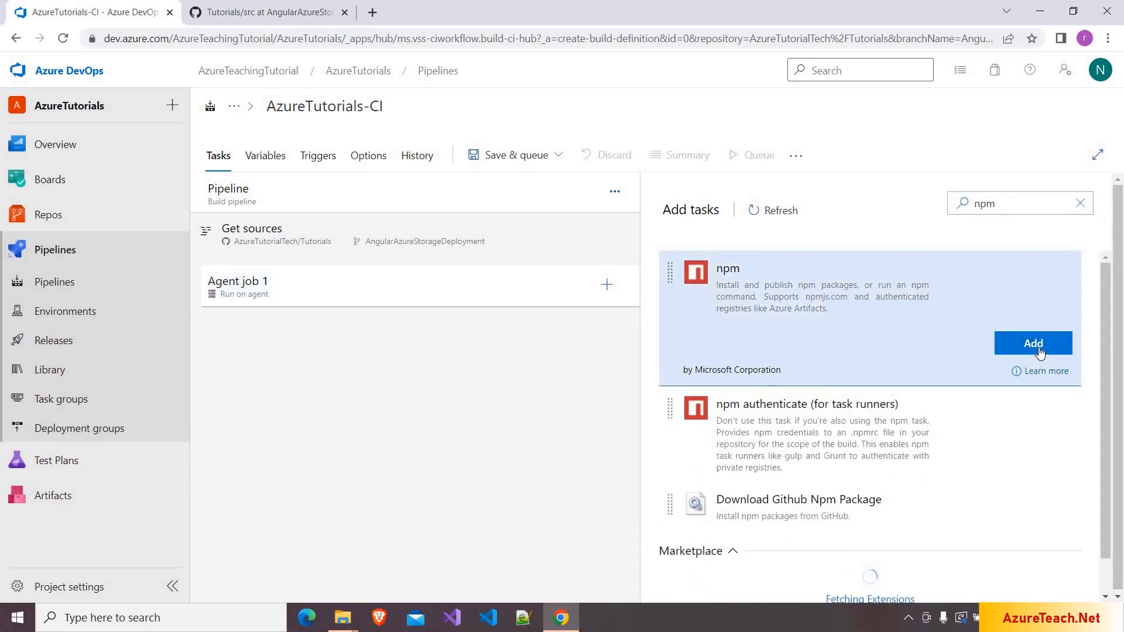
left_click(1033, 343)
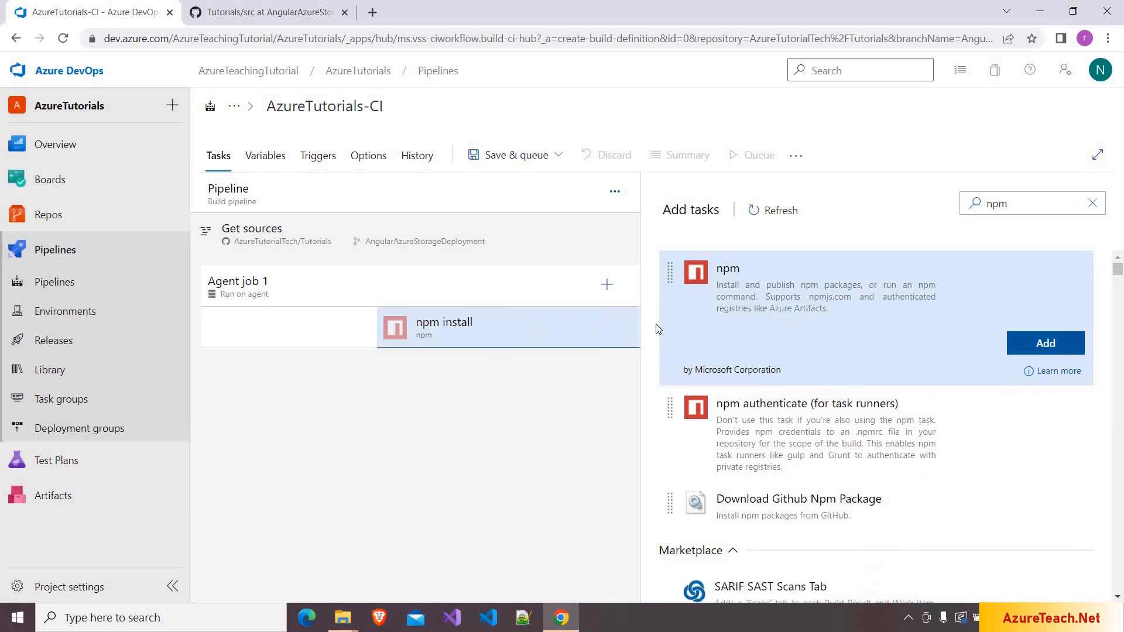
left_click(525, 345)
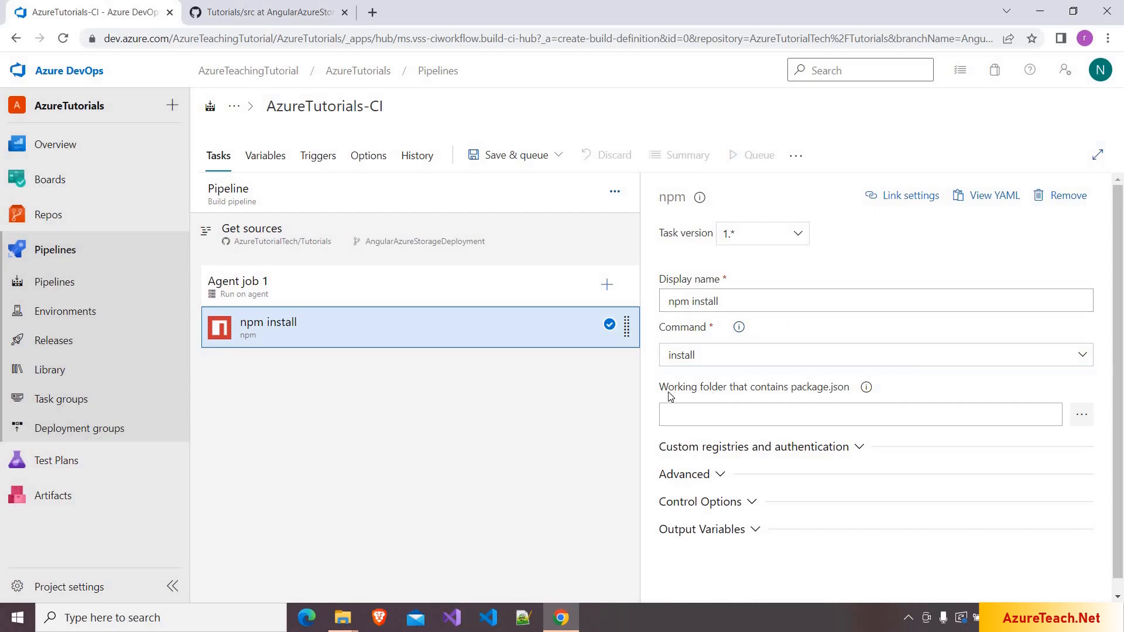
left_click_drag(660, 392, 854, 390)
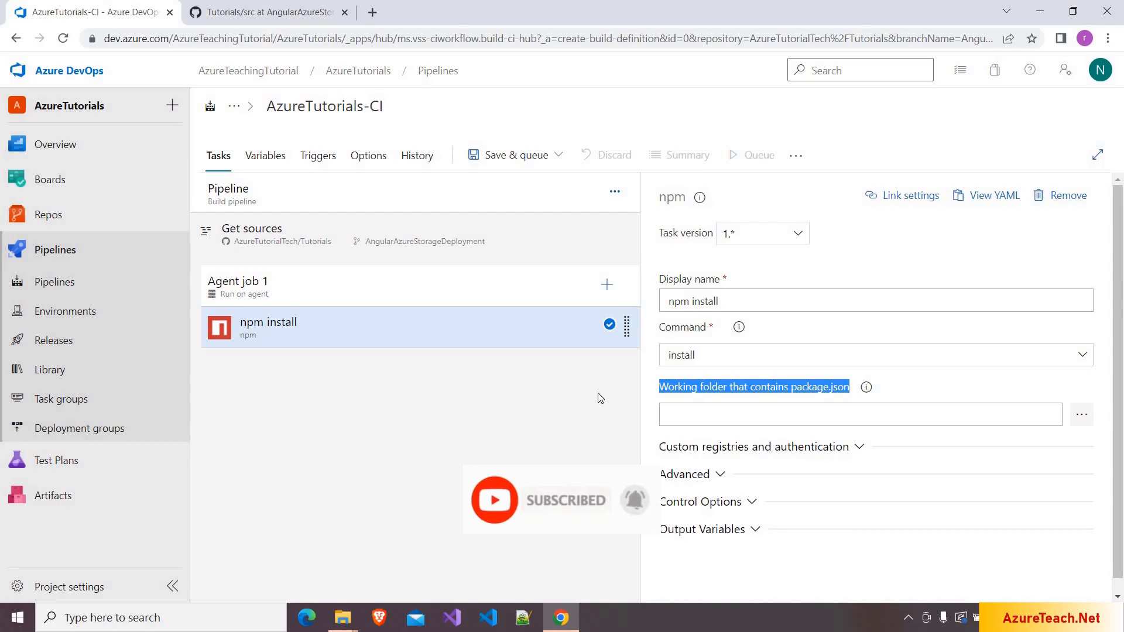
- Add a second npm task to Agent job 1 from the npm search
left_click(607, 291)
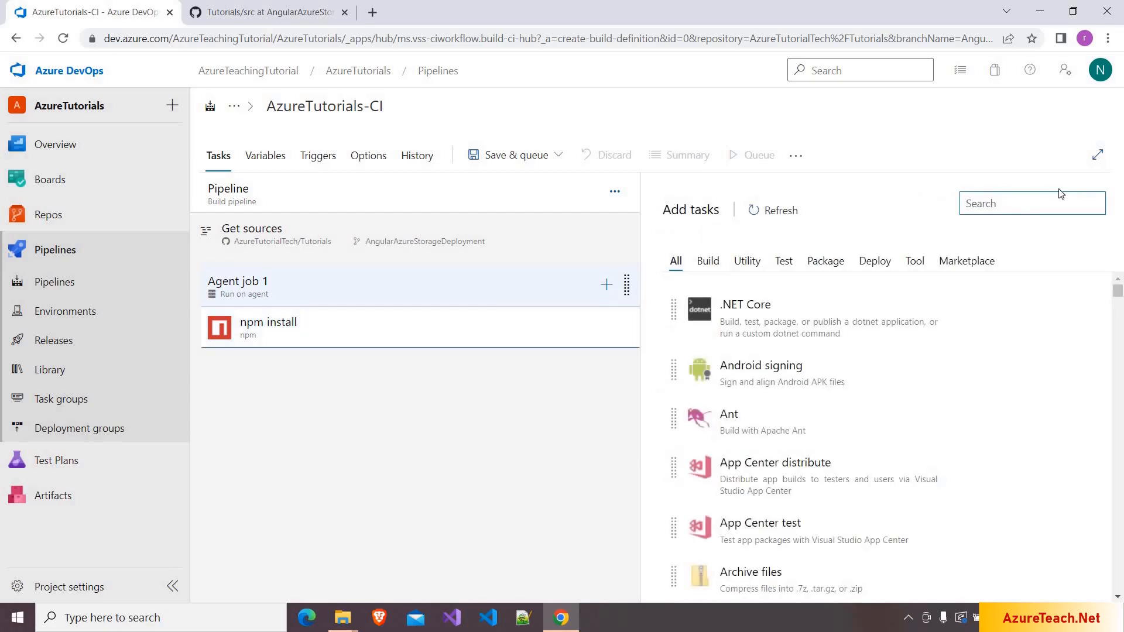
type("npm")
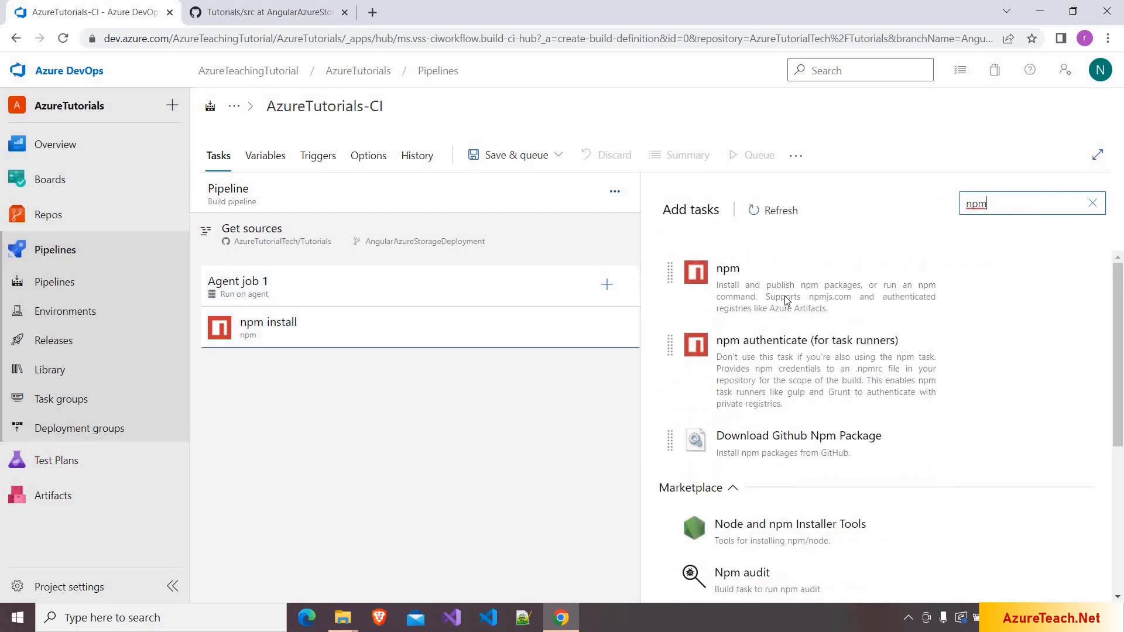
left_click(999, 339)
left_click(1046, 345)
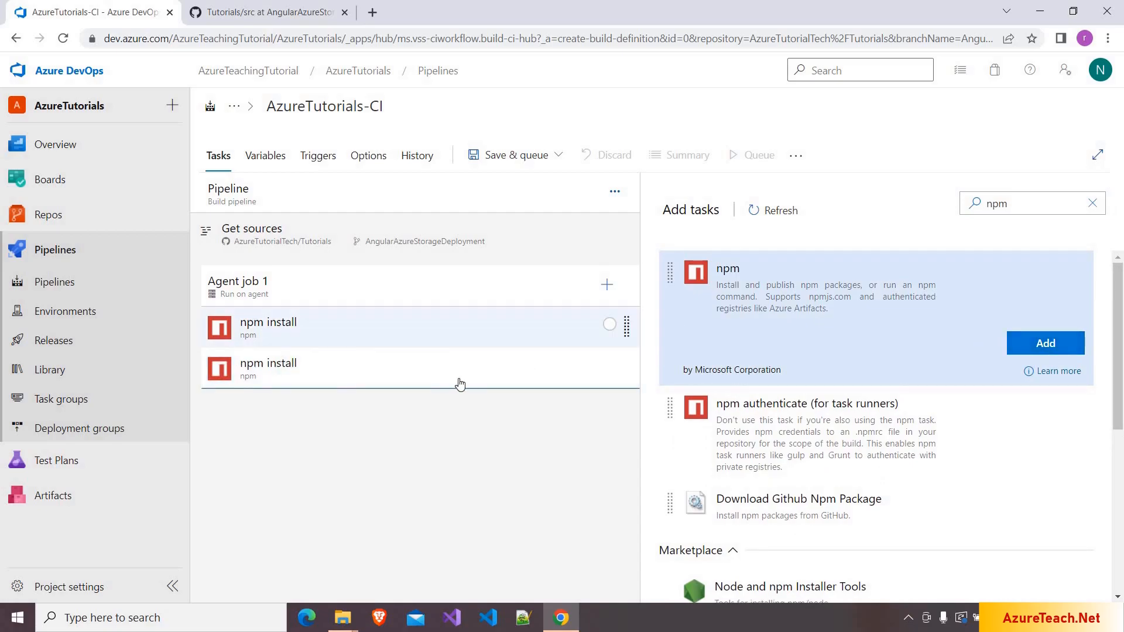
- Rename the task 'npm build' and give it a custom command with arguments 'run build'
double_click(708, 301)
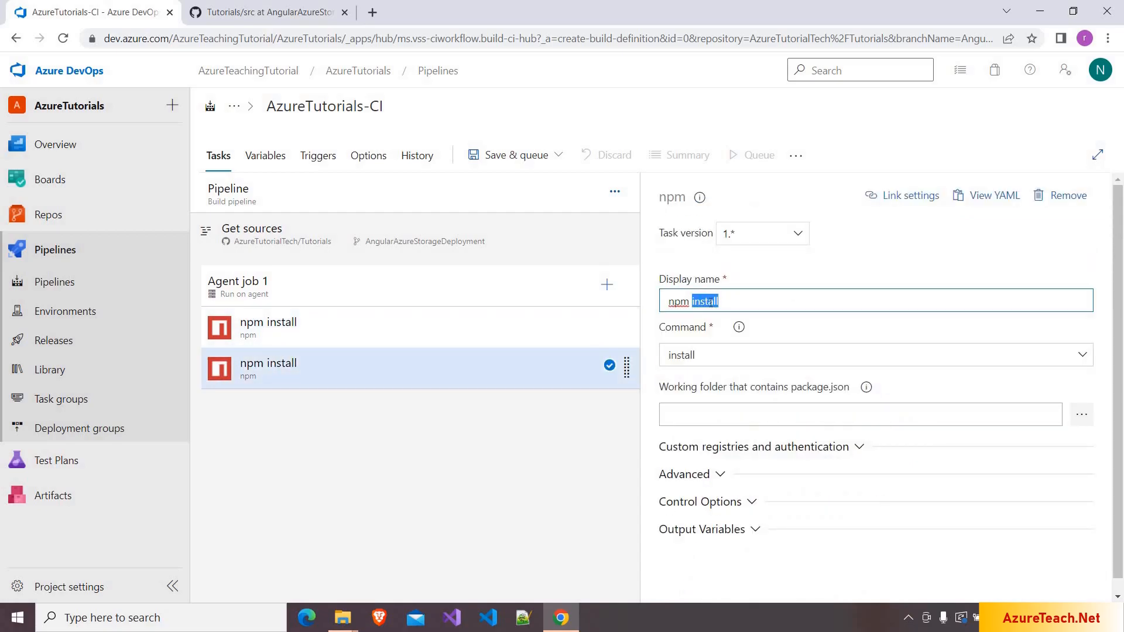
type("build")
left_click(711, 355)
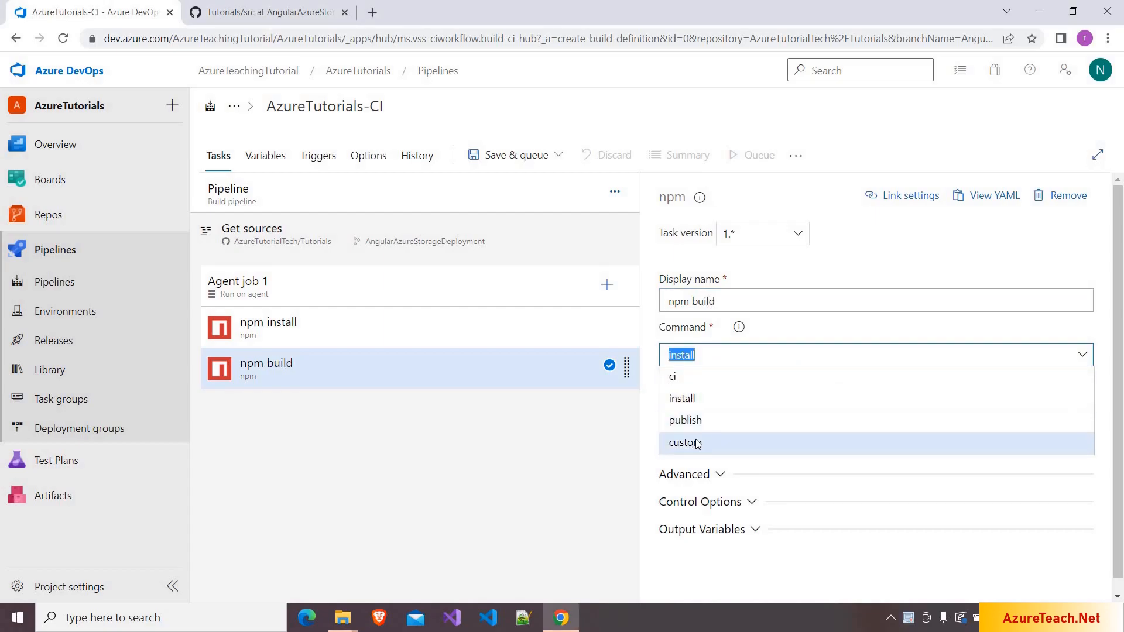
left_click(697, 443)
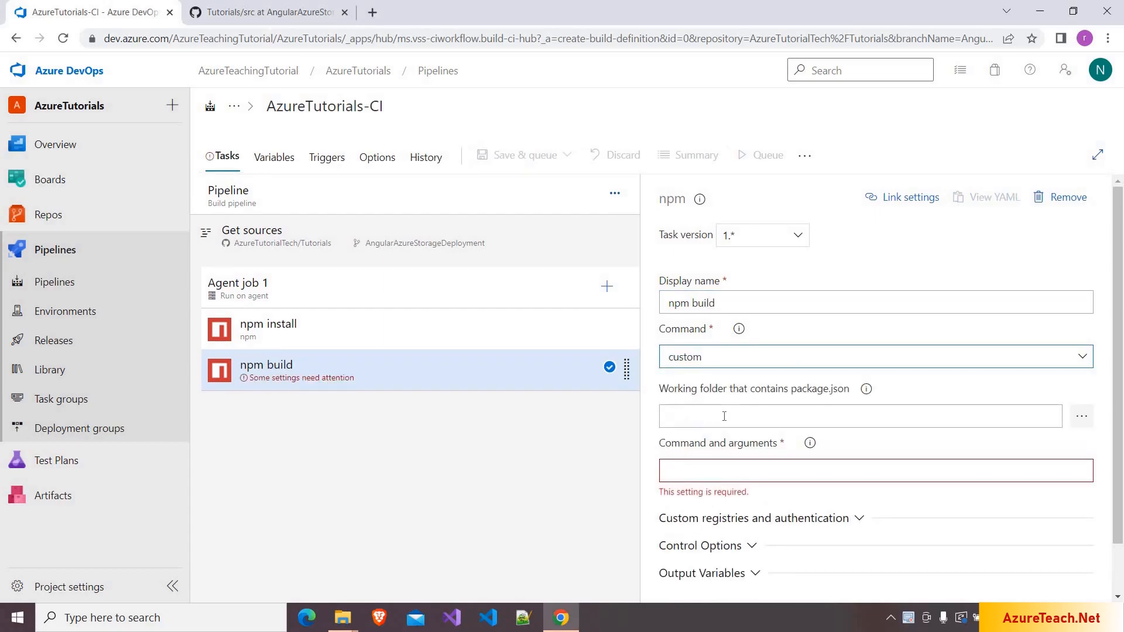
left_click(714, 474)
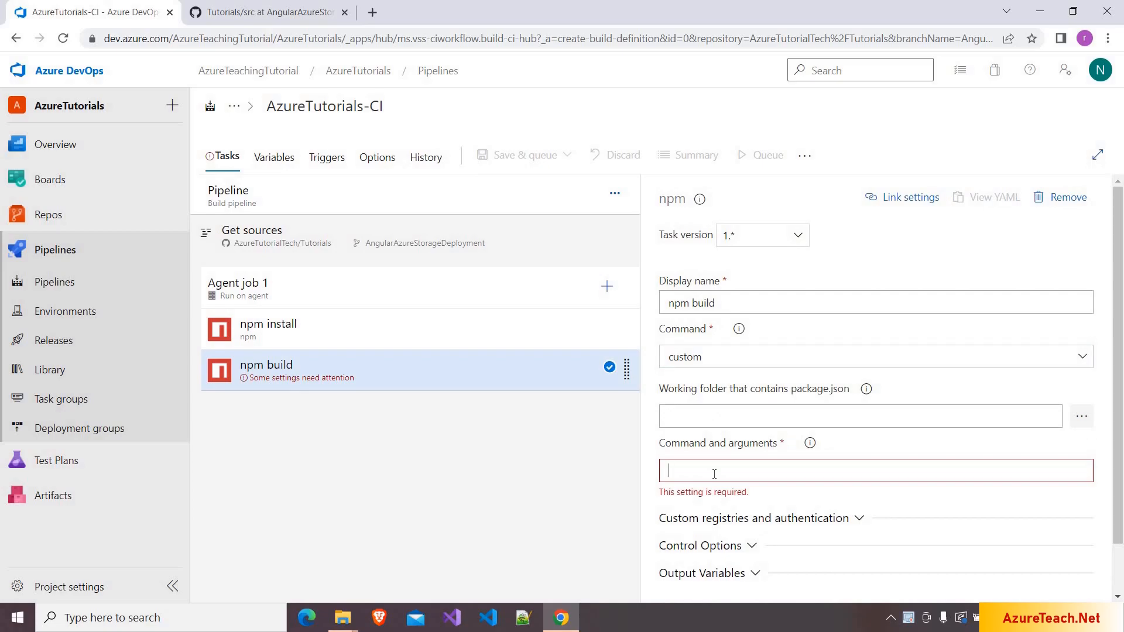
type("run build")
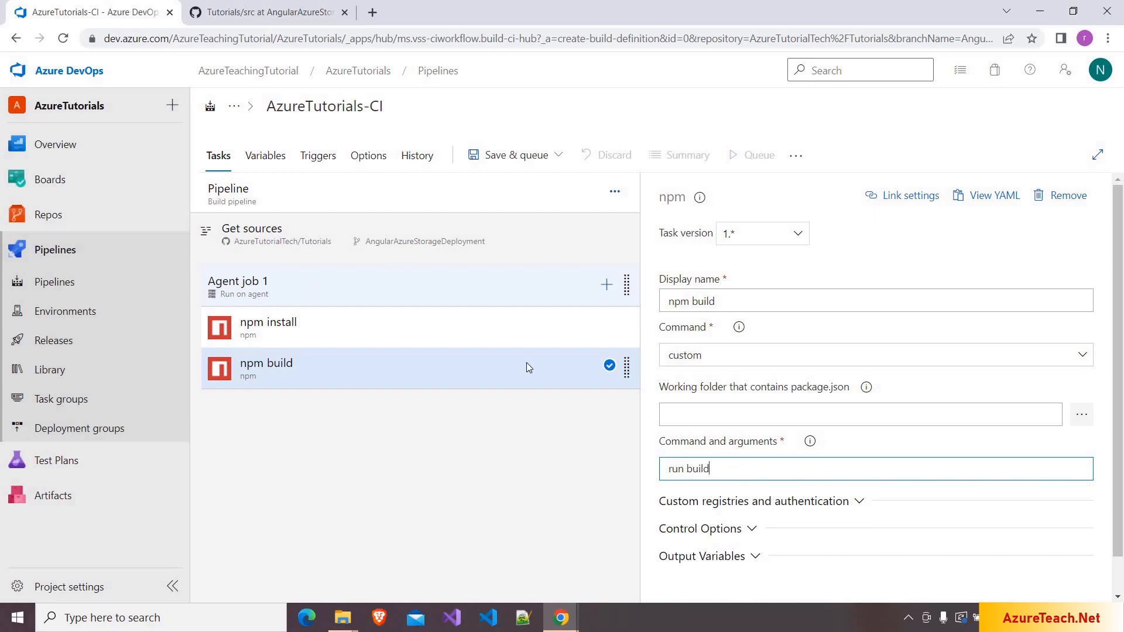
key("alt+Tab")
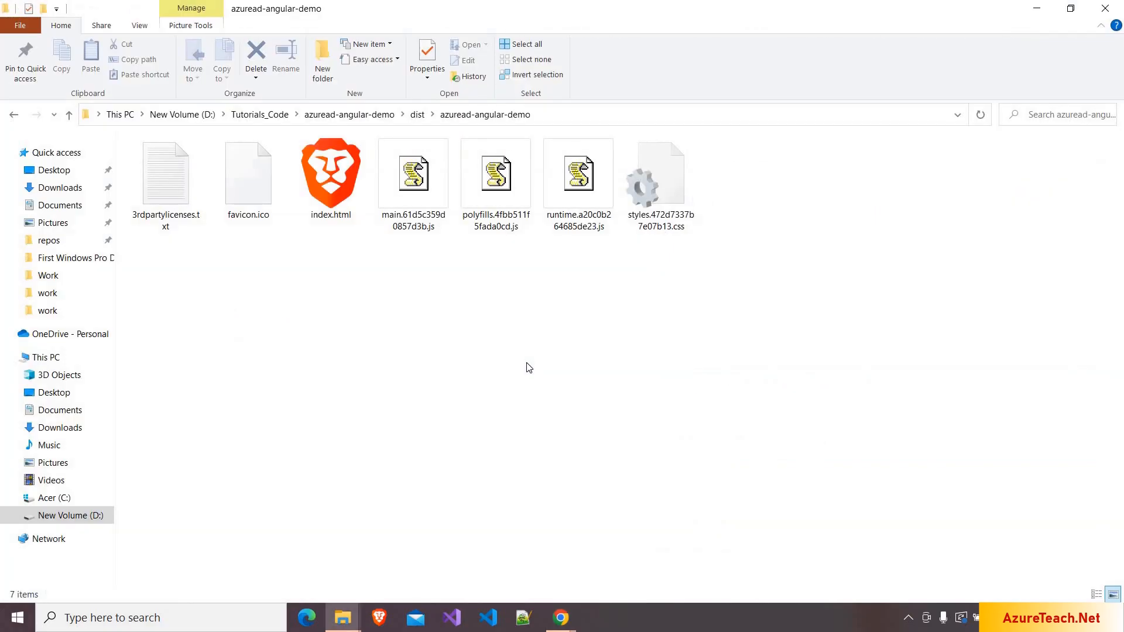
left_click_drag(701, 347, 253, 150)
left_click(484, 373)
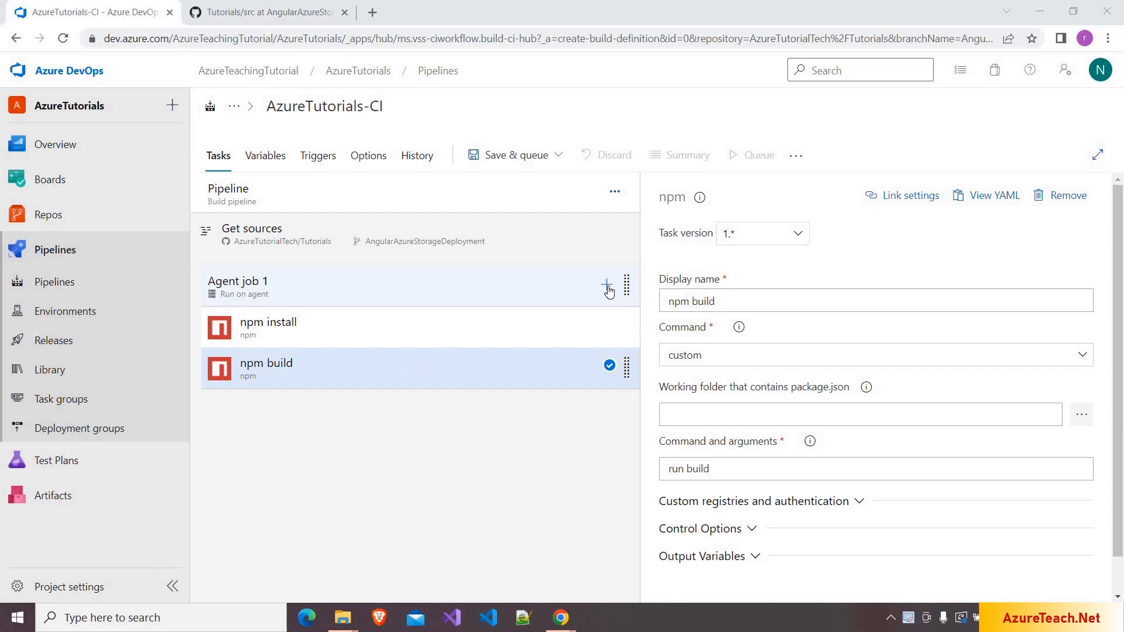
- Add a Publish build artifacts task to Agent job 1
left_click(607, 286)
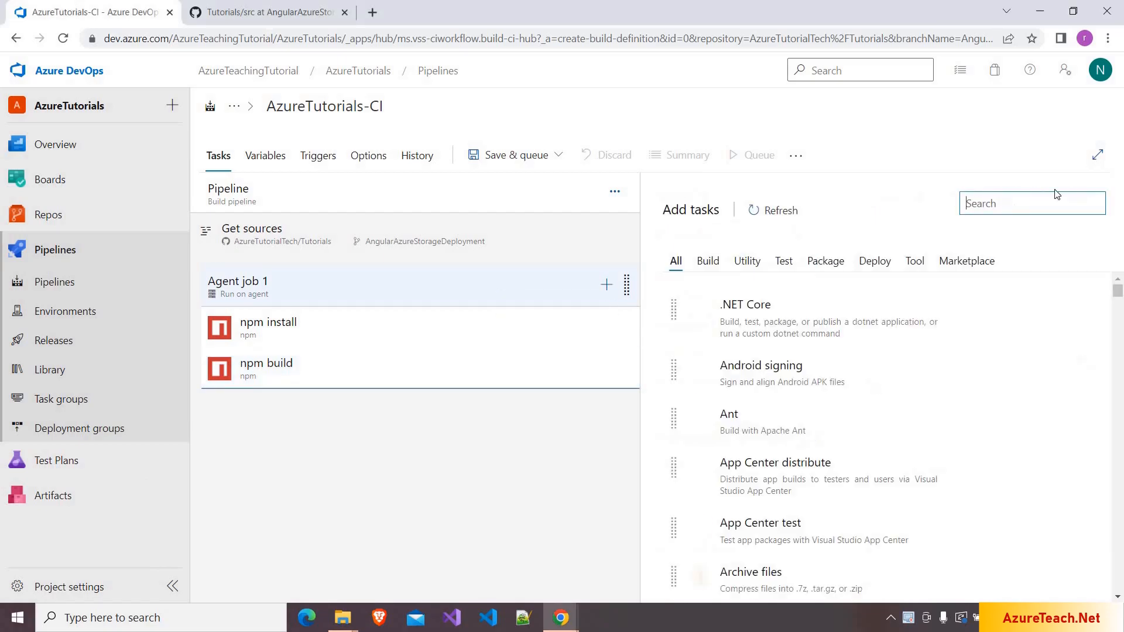
type("publish")
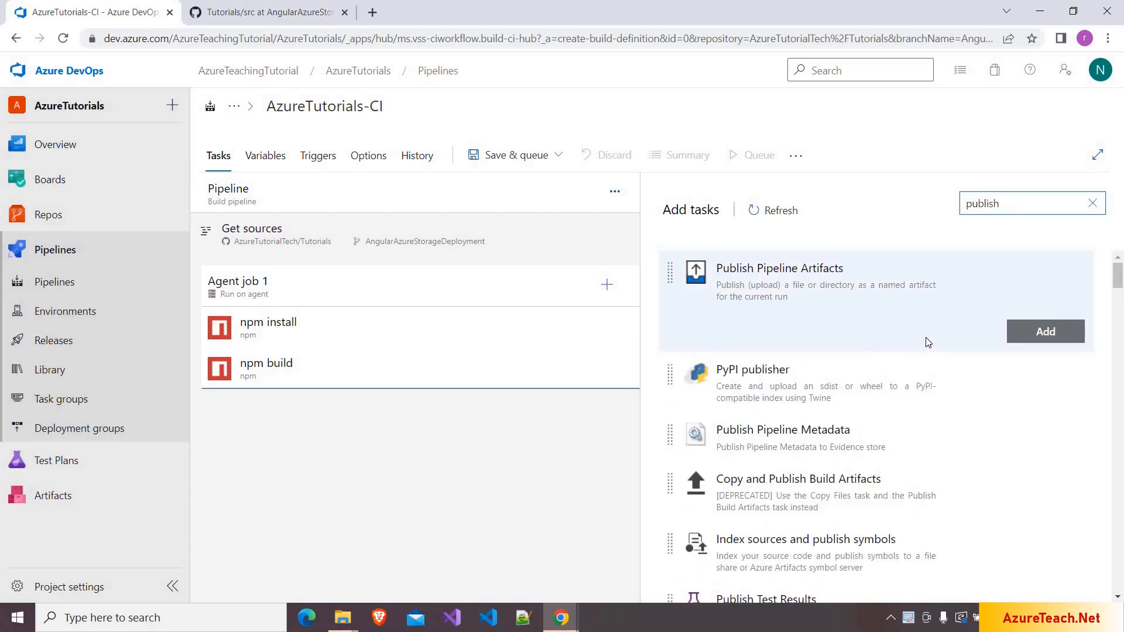
scroll(926, 342, "down", 1)
scroll(926, 343, "down", 4)
left_click(870, 444)
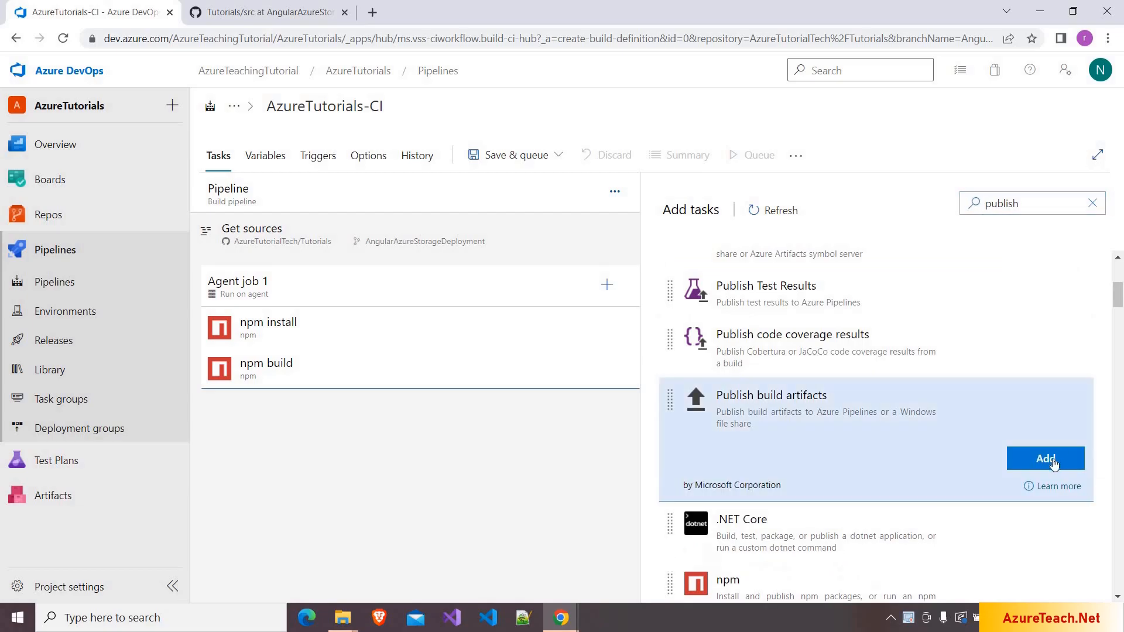
left_click(1047, 459)
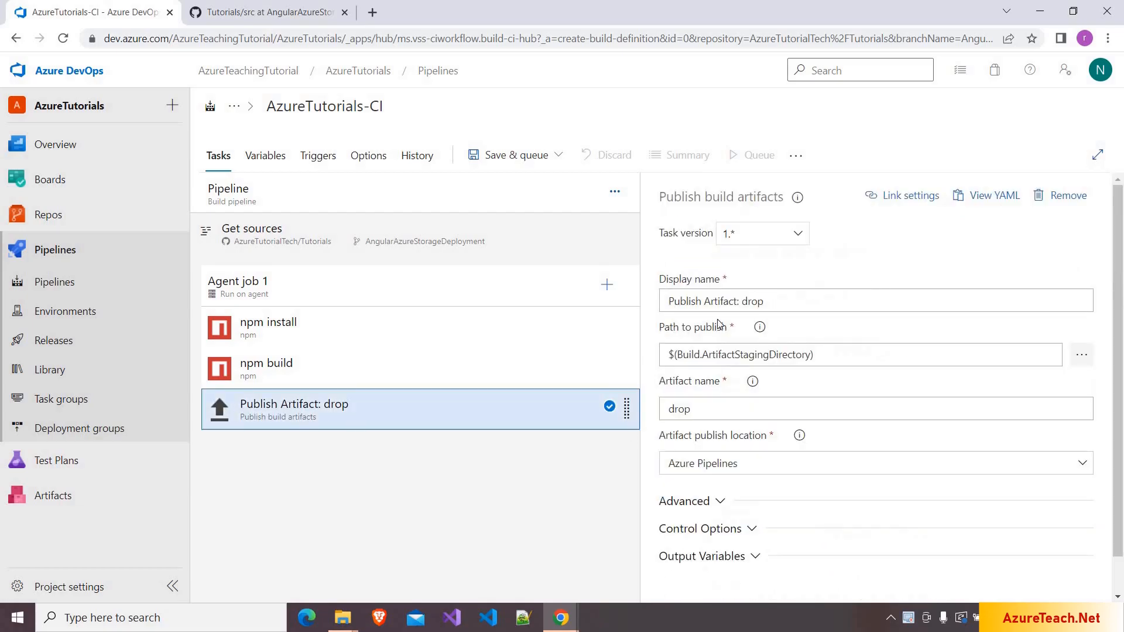
- Open the pipeline Variables documentation from the Path to publish help callout
triple_click(662, 297)
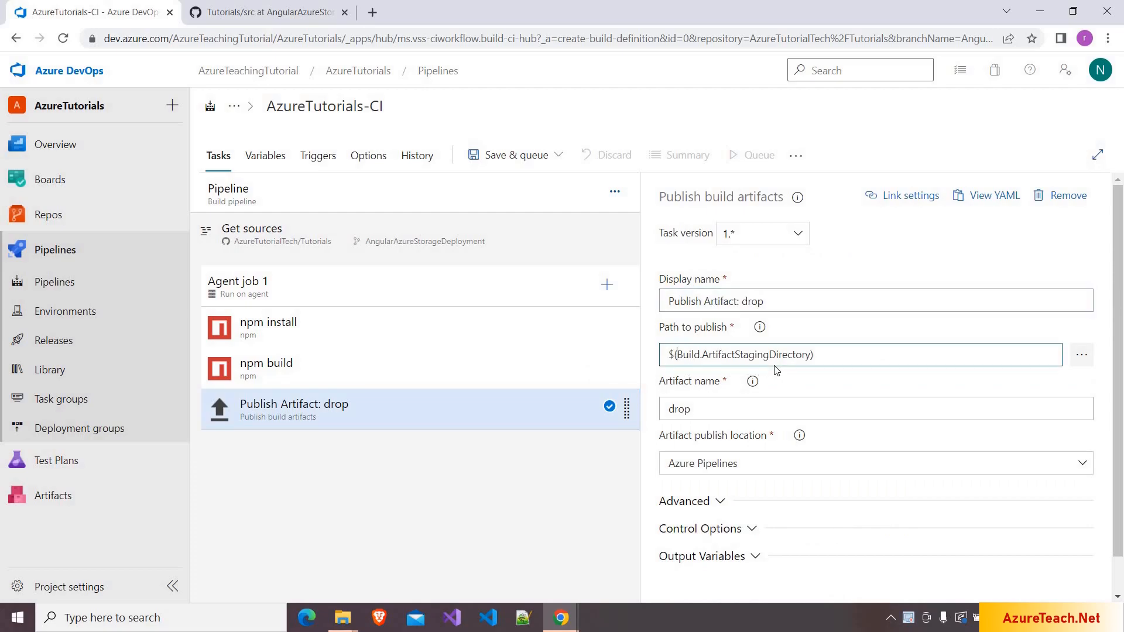
double_click(755, 357)
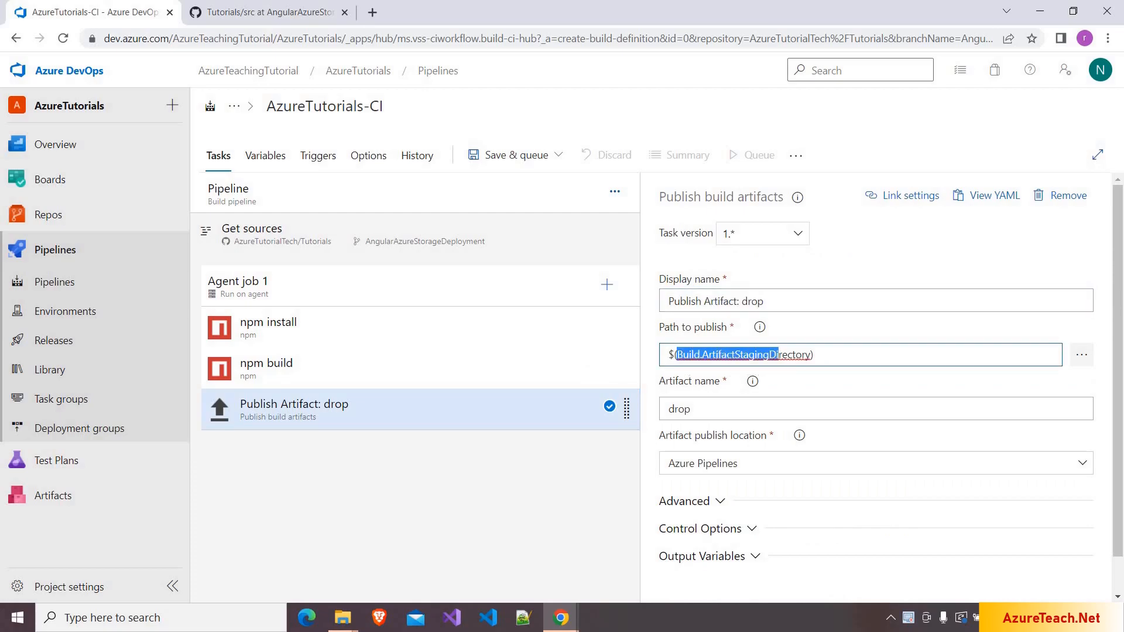
left_click(760, 329)
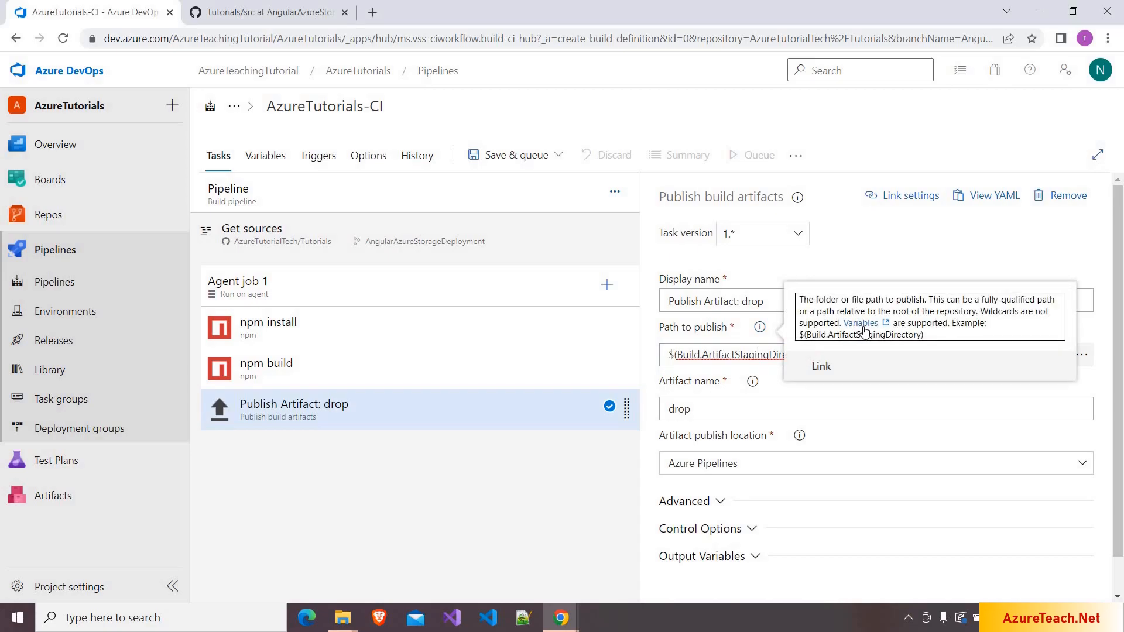
left_click(864, 329)
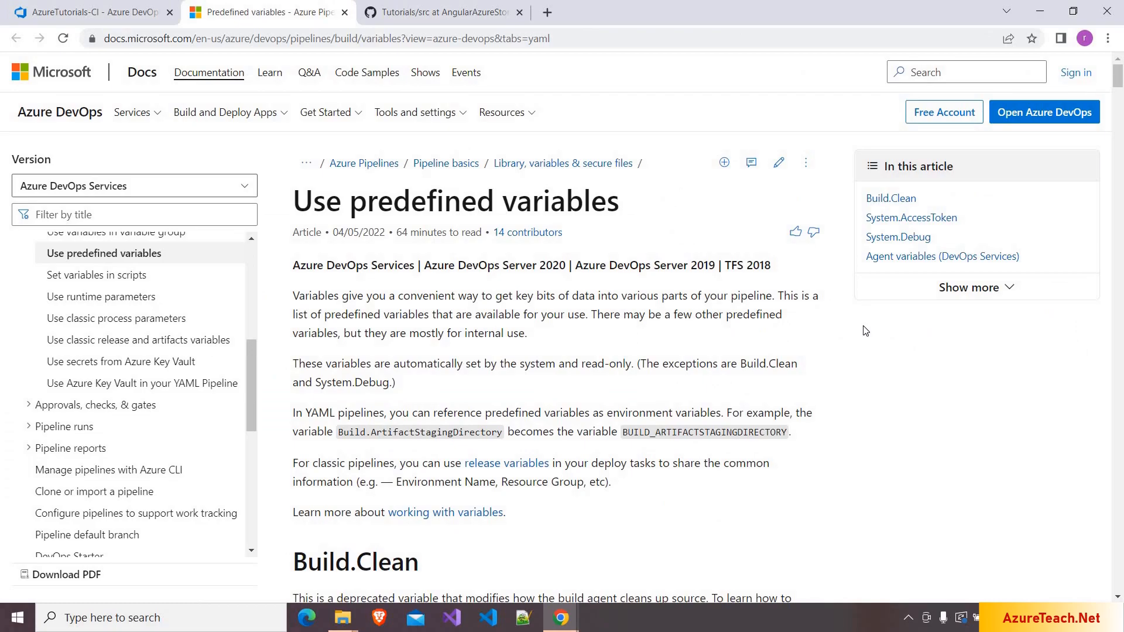
- Search the page for 'System.Defaul' and select the System.DefaultWorkingDirectory variable name
key("ctrl+f")
type("S")
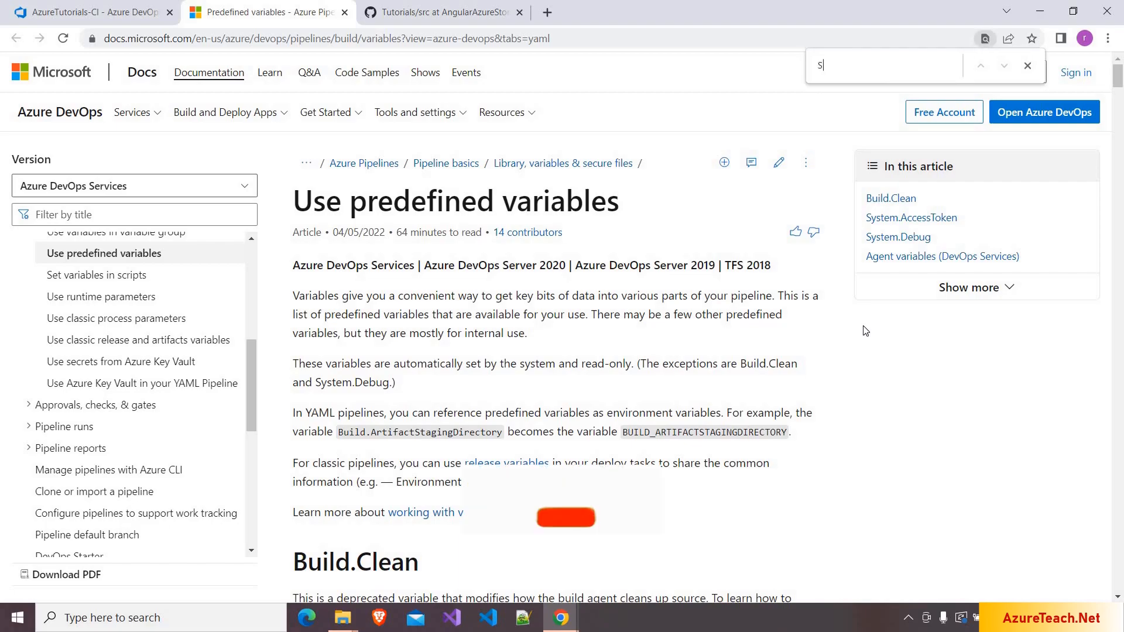
type("ystem.Defaul")
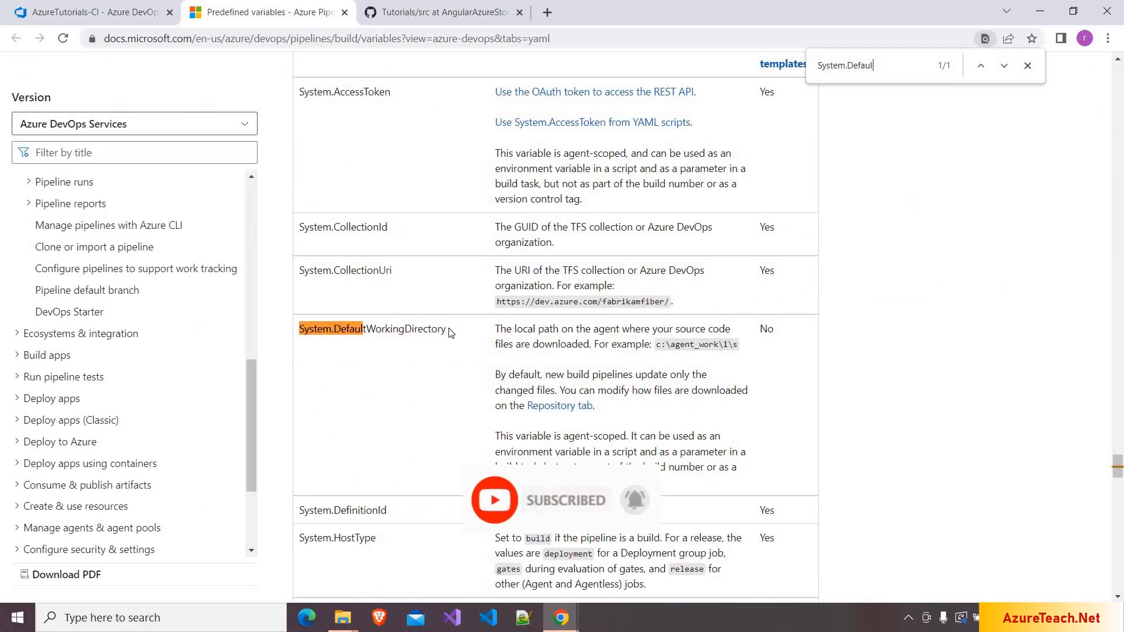
double_click(301, 349)
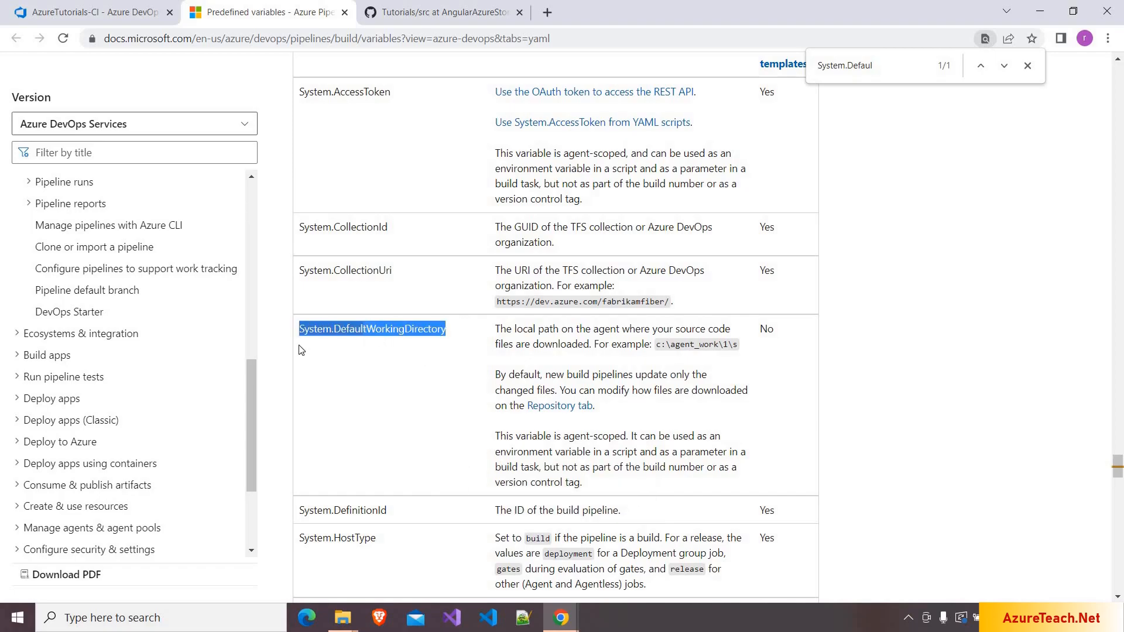
- Change the Publish Artifact path to publish to $(System.DefaultWorkingDirectory)\dist
left_click(119, 11)
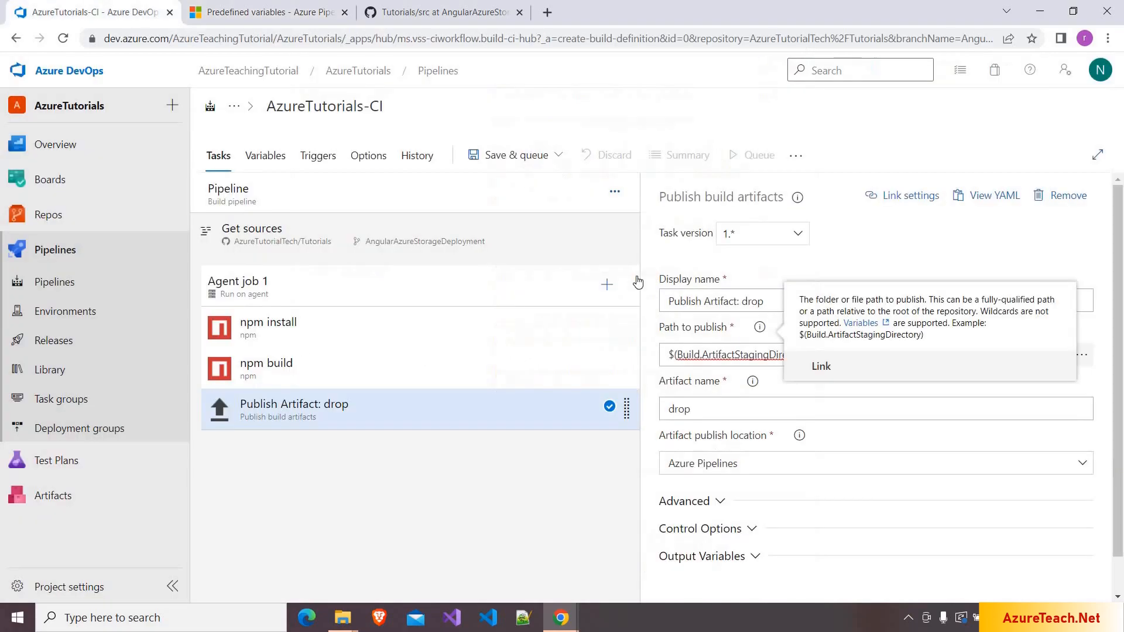
left_click(808, 351)
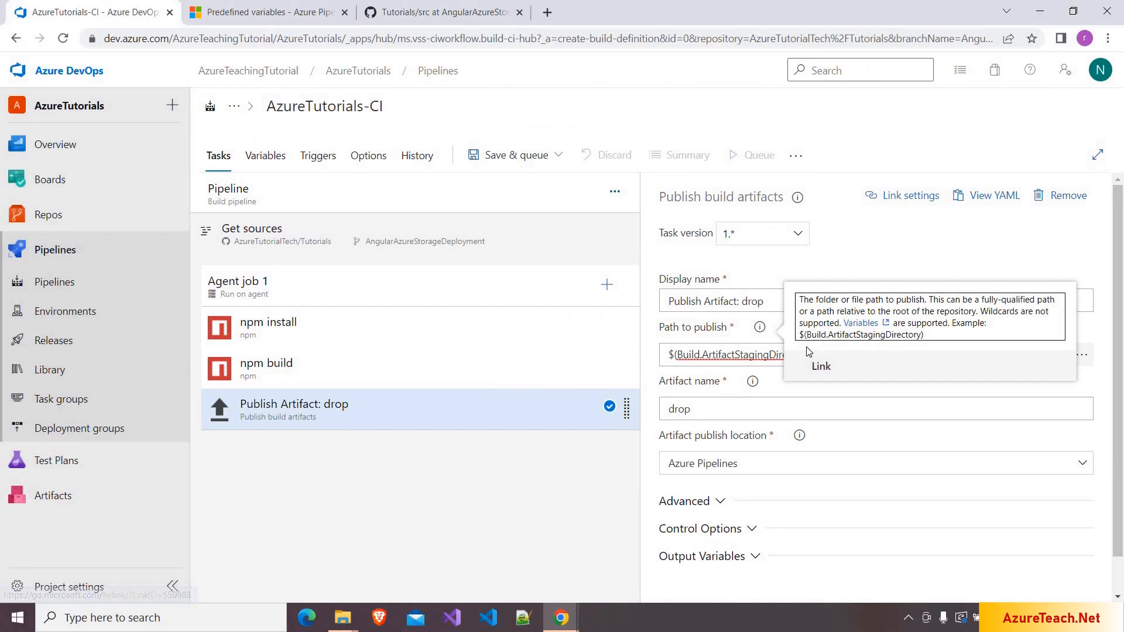
left_click(905, 267)
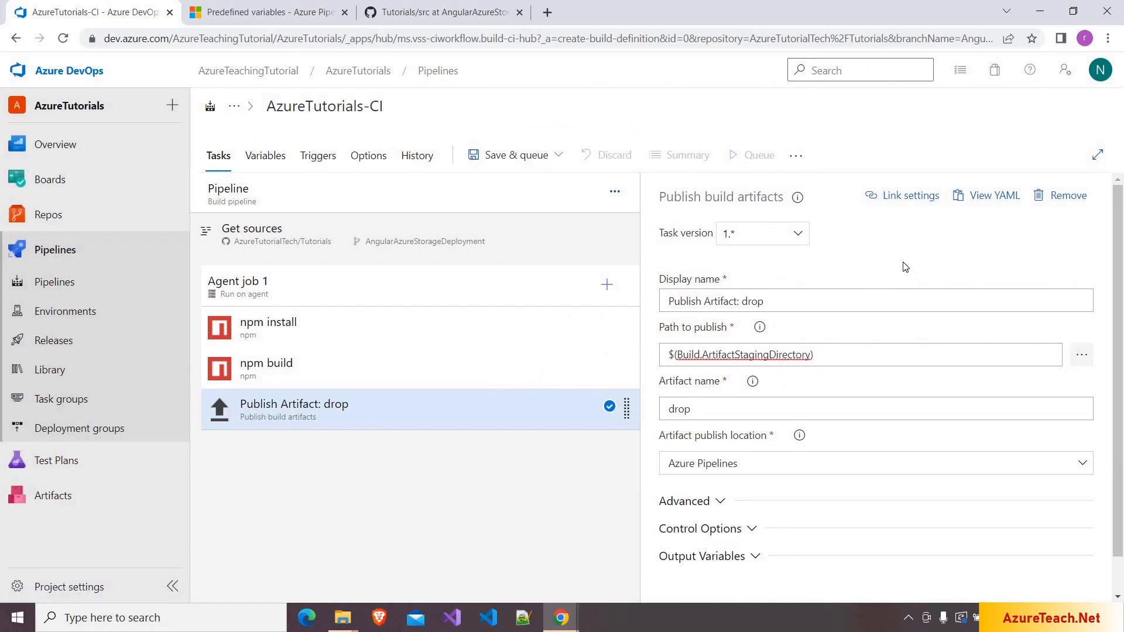
left_click(679, 355)
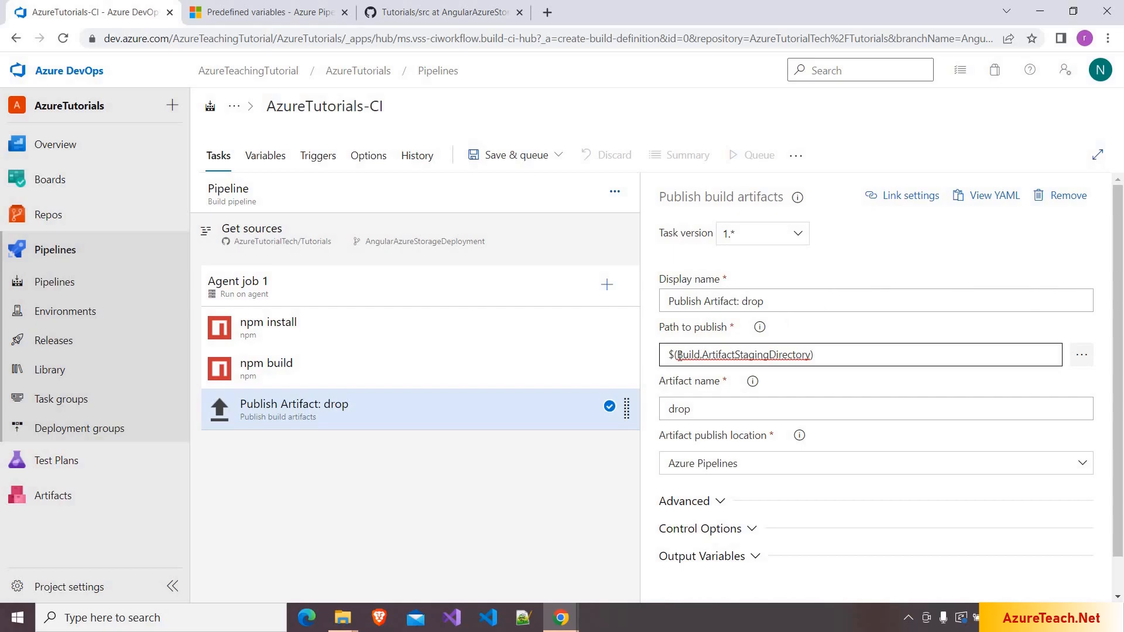
left_click_drag(676, 355, 811, 355)
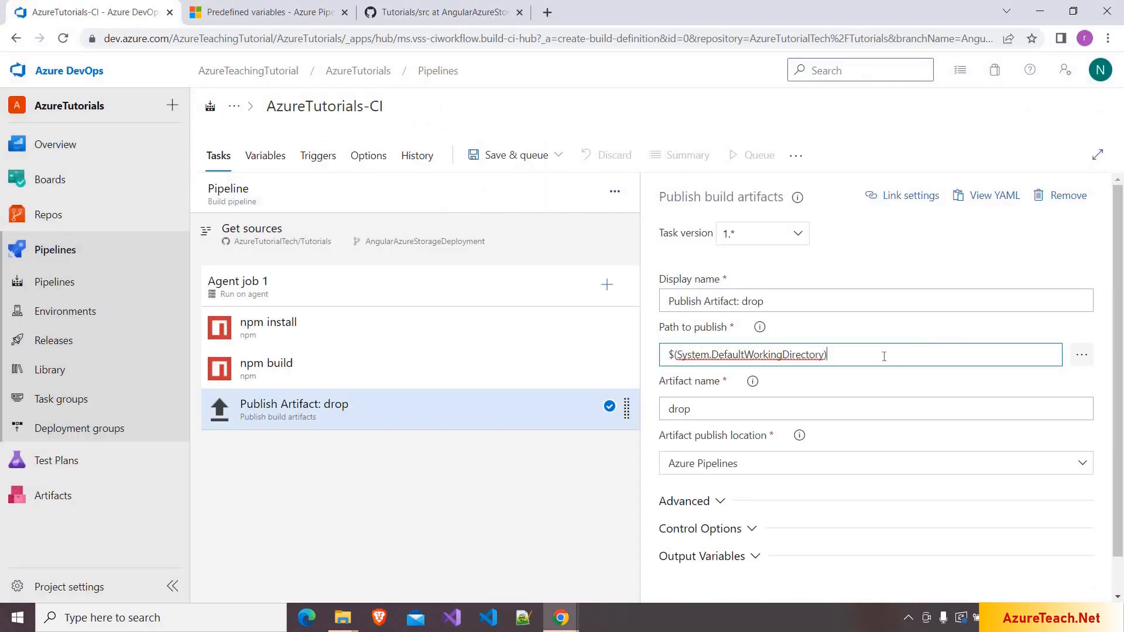
type("\\dist")
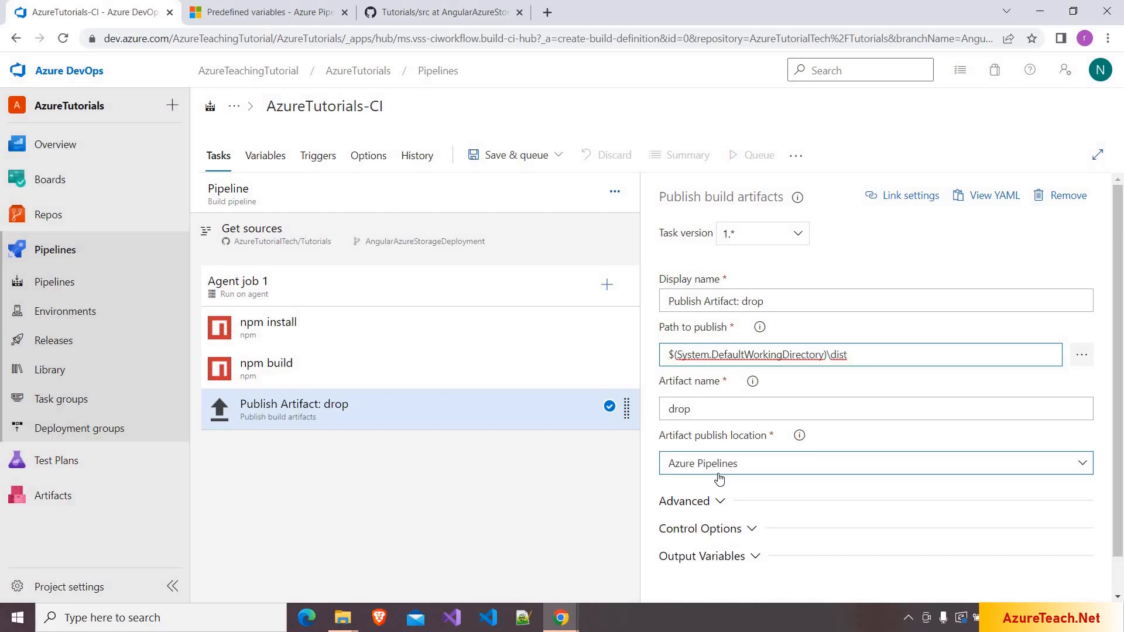
- Save AzureTutorials-CI with the comment 'inital pipeline creation'
left_click(514, 155)
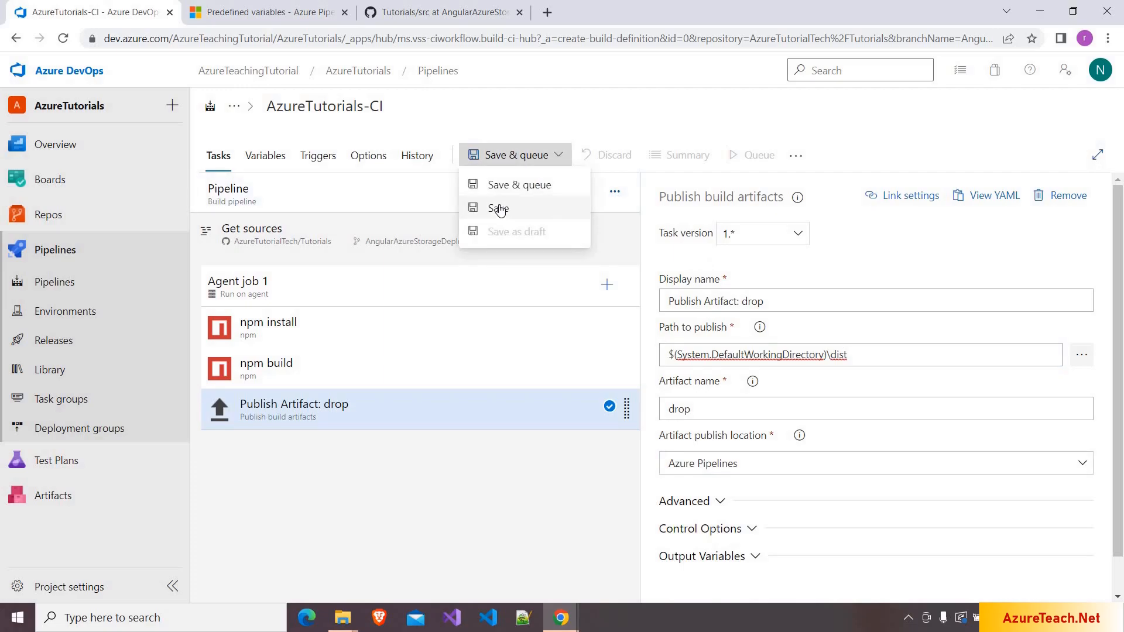
left_click(502, 210)
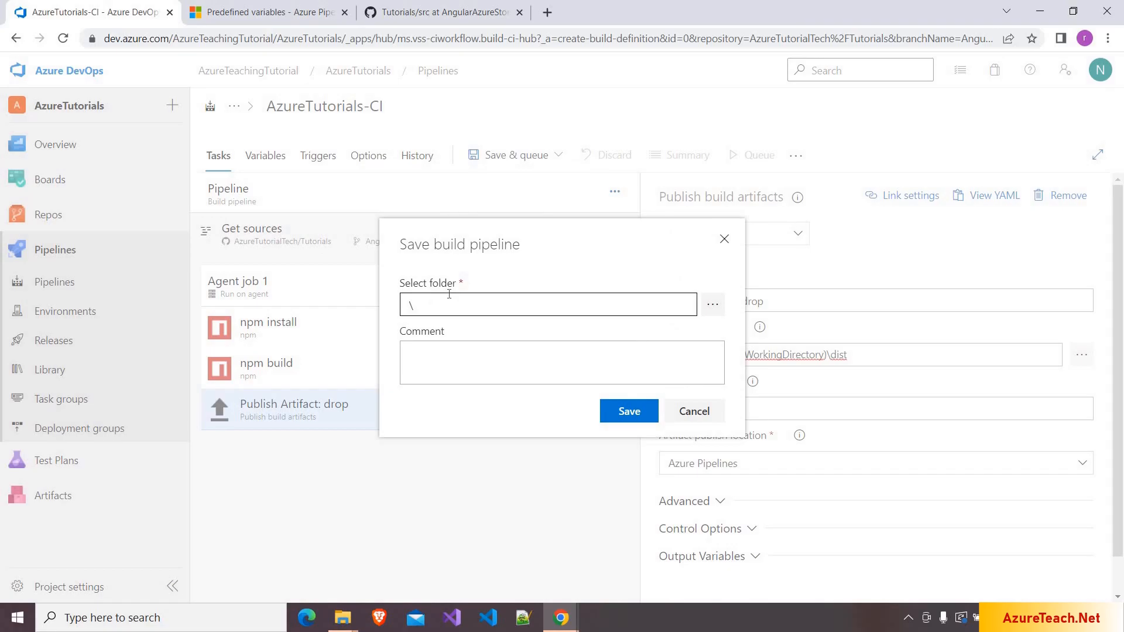
left_click(437, 370)
type("inital pipeline creation")
left_click(608, 412)
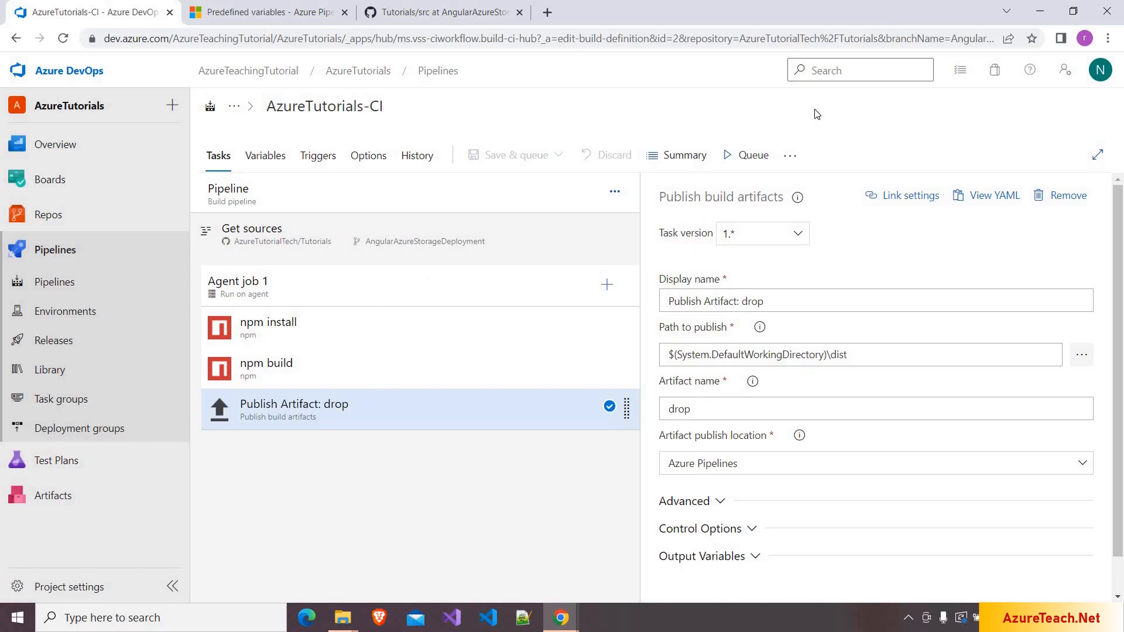
left_click(749, 160)
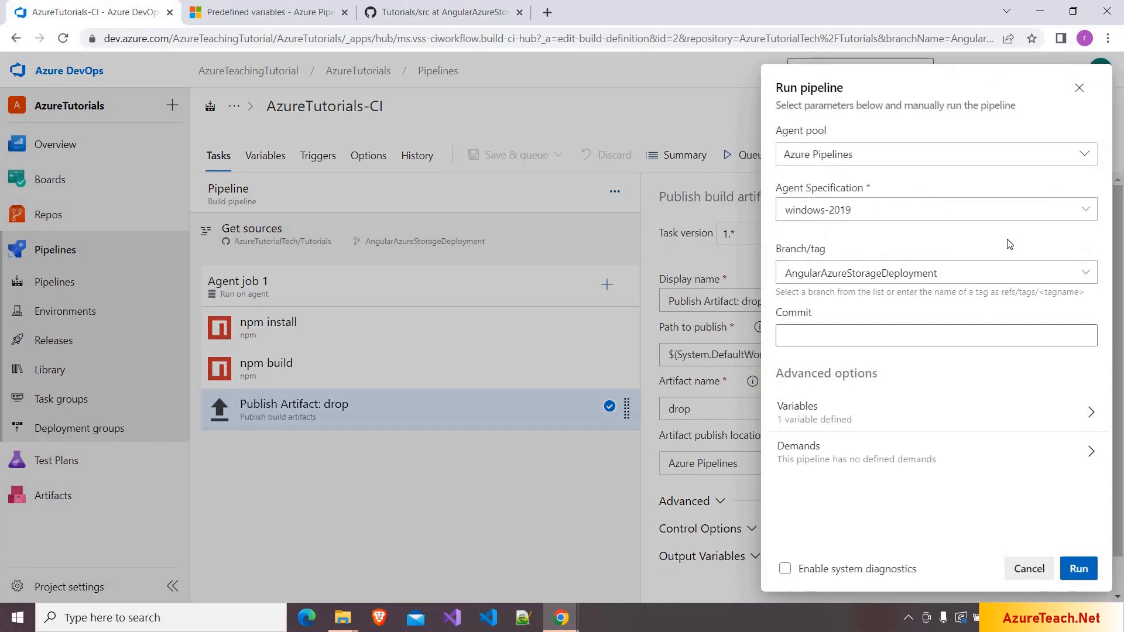
- Queue run #17 and follow the Agent job 1 logs until it succeeds
left_click(1075, 571)
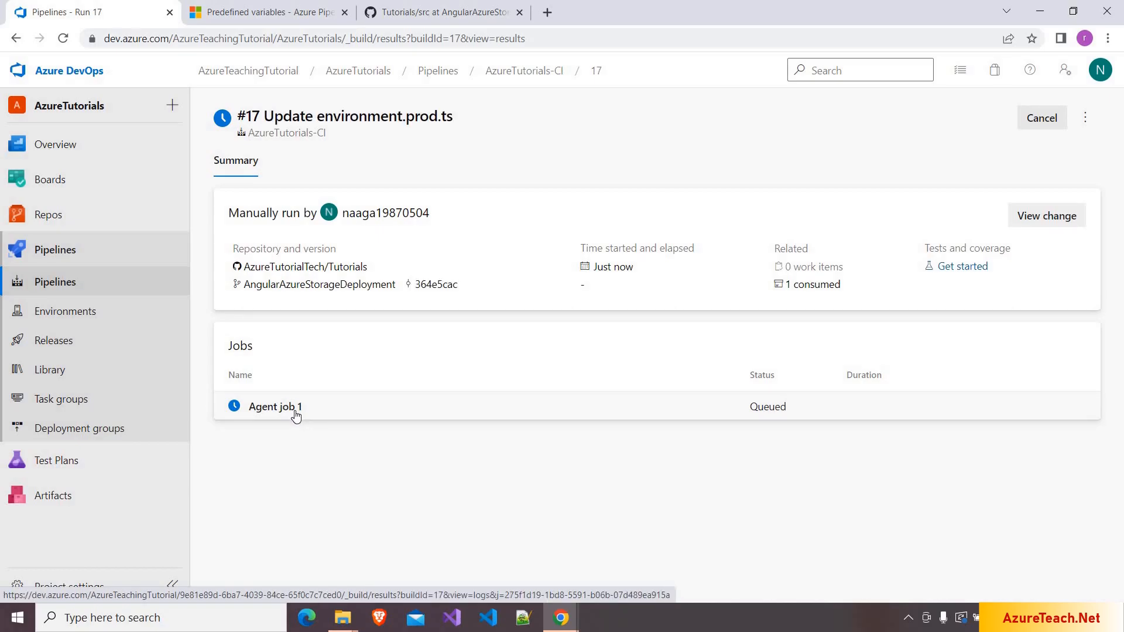
left_click(293, 410)
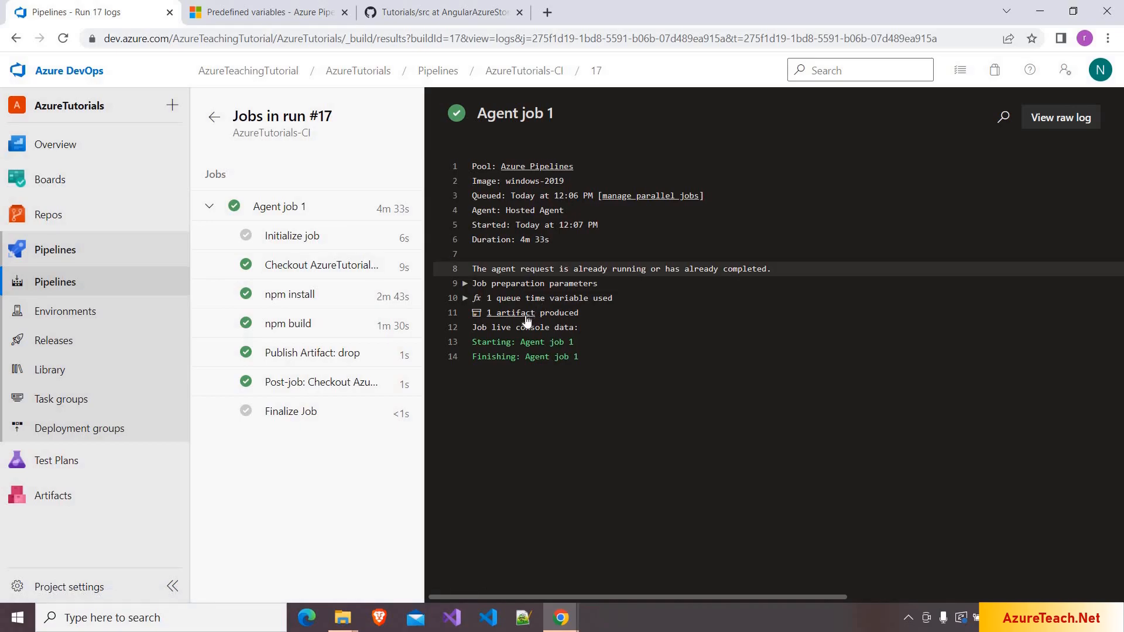
left_click(213, 122)
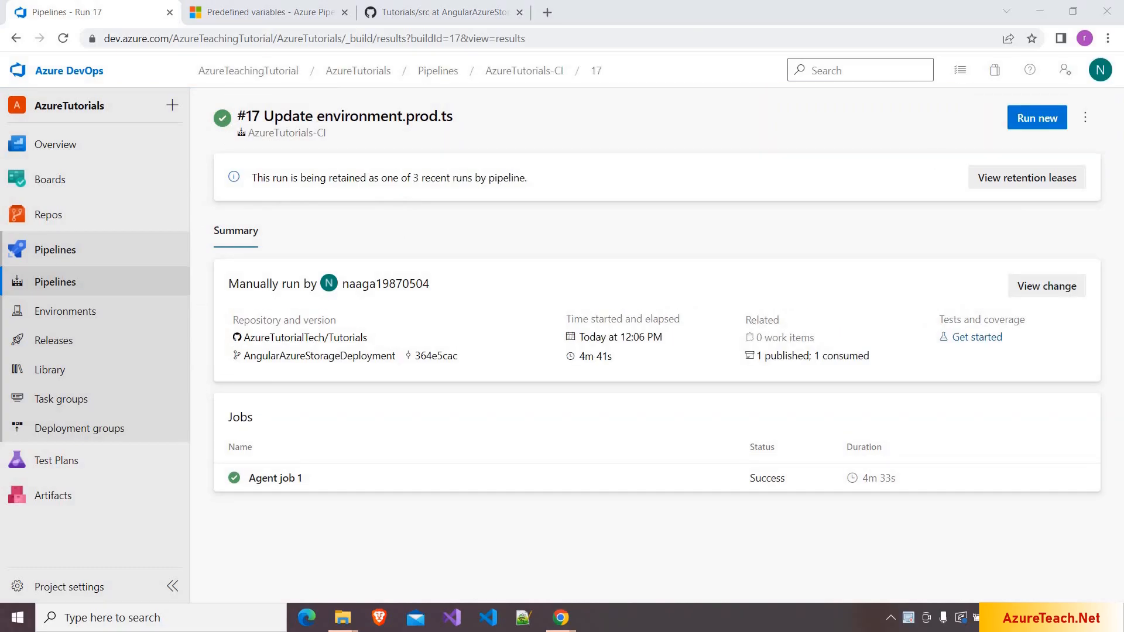
- Inspect the drop artifact's azuread-angular-demo files, then go back to the Pipelines list
left_click(790, 357)
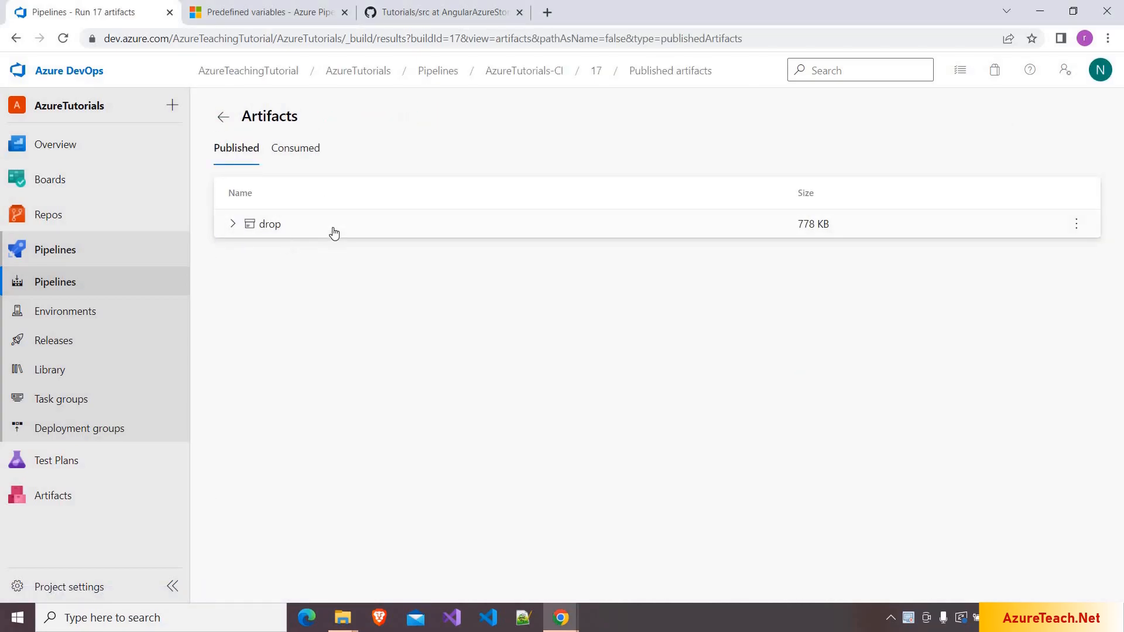
left_click(232, 224)
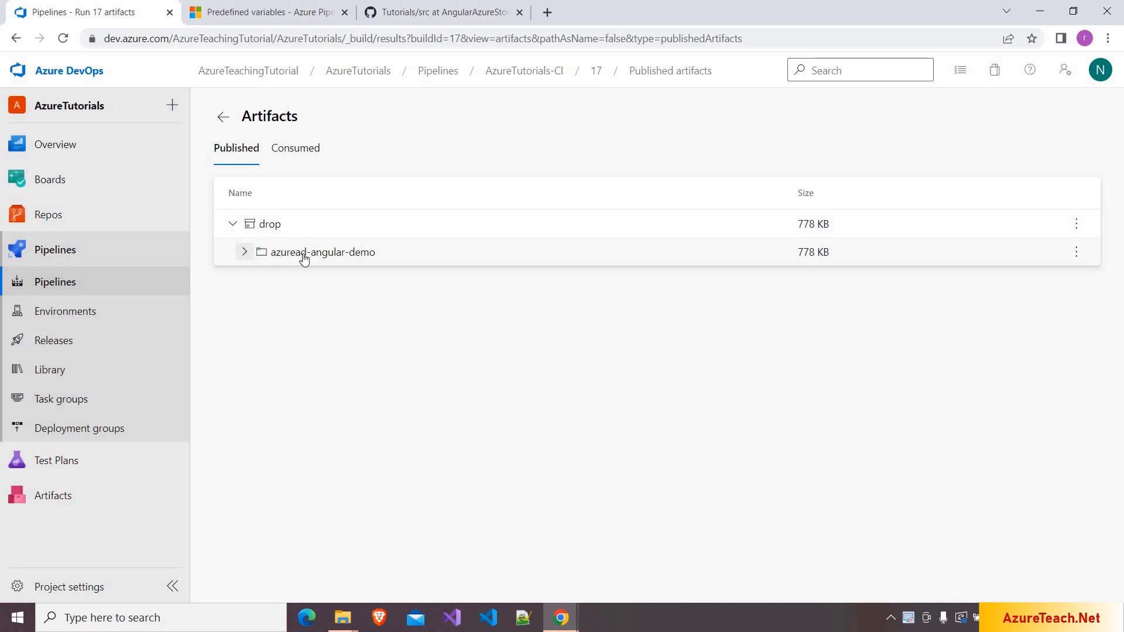
left_click(245, 252)
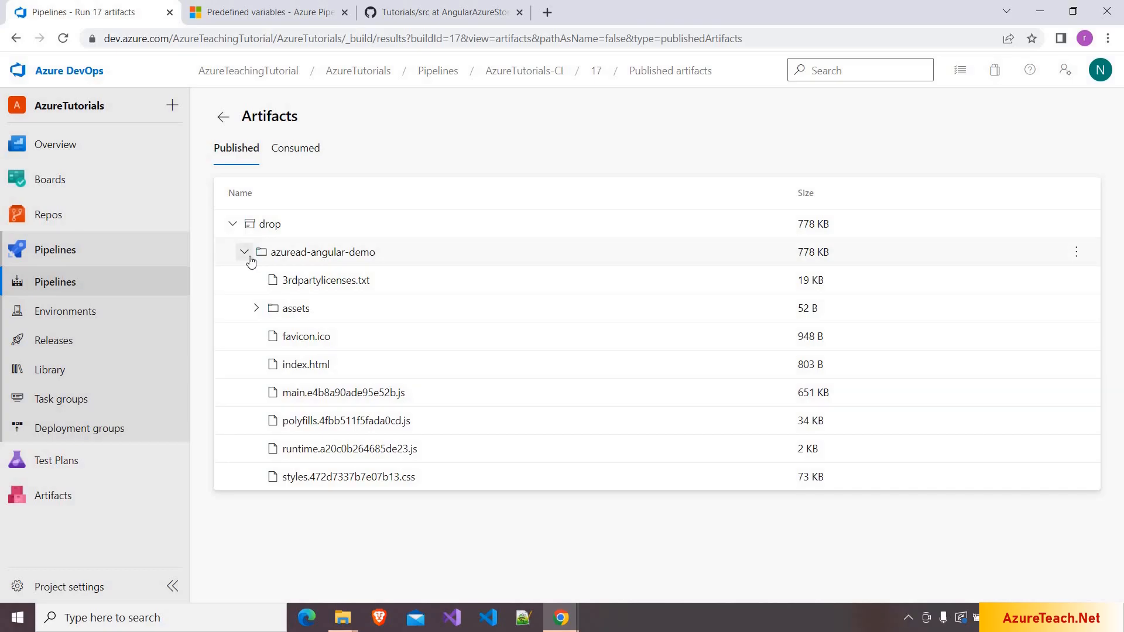
left_click(81, 282)
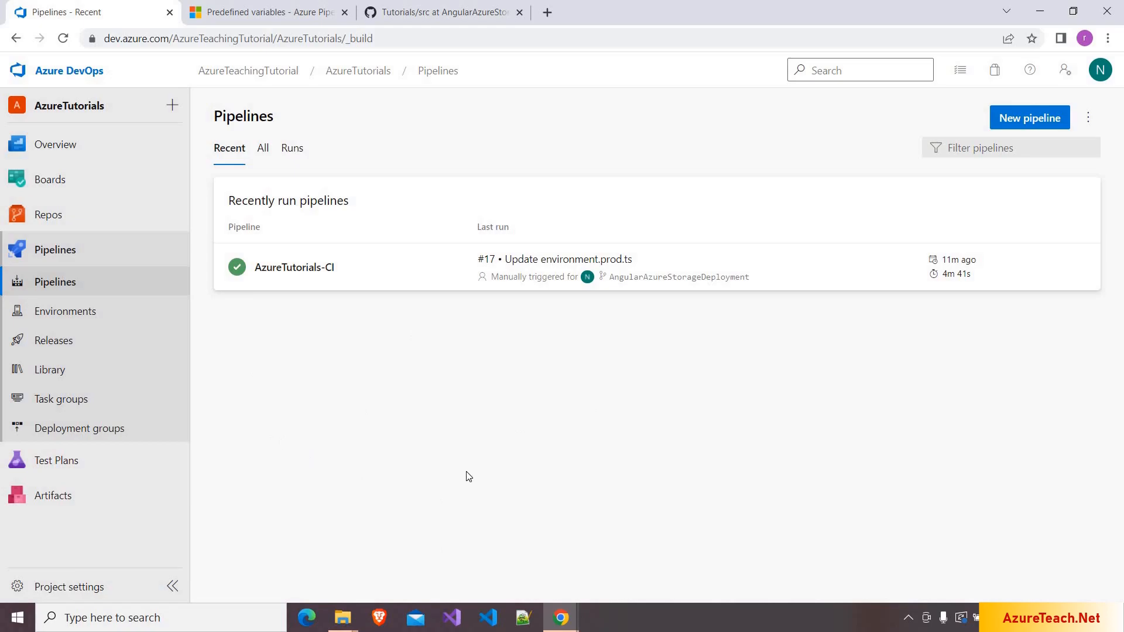
- Open the AzureTutorials-CI runs page listing succeeded run #17
left_click(294, 274)
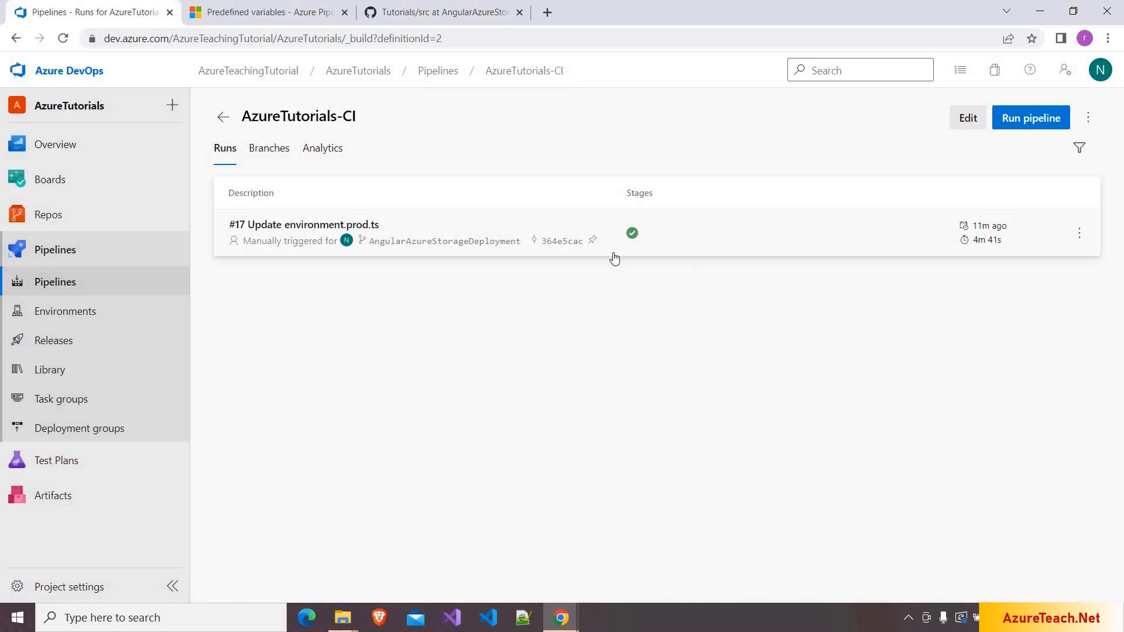
mouse_move(633, 237)
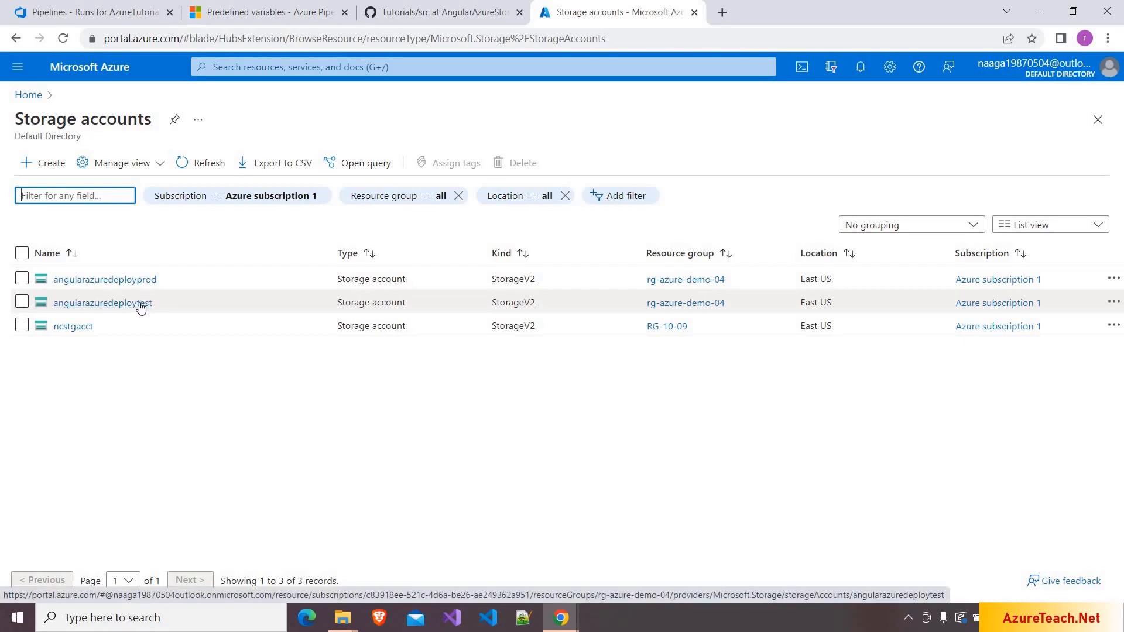
- Open the angularazuredeploytest storage account, widen its view, and scroll its menu to Static website
left_click(142, 303)
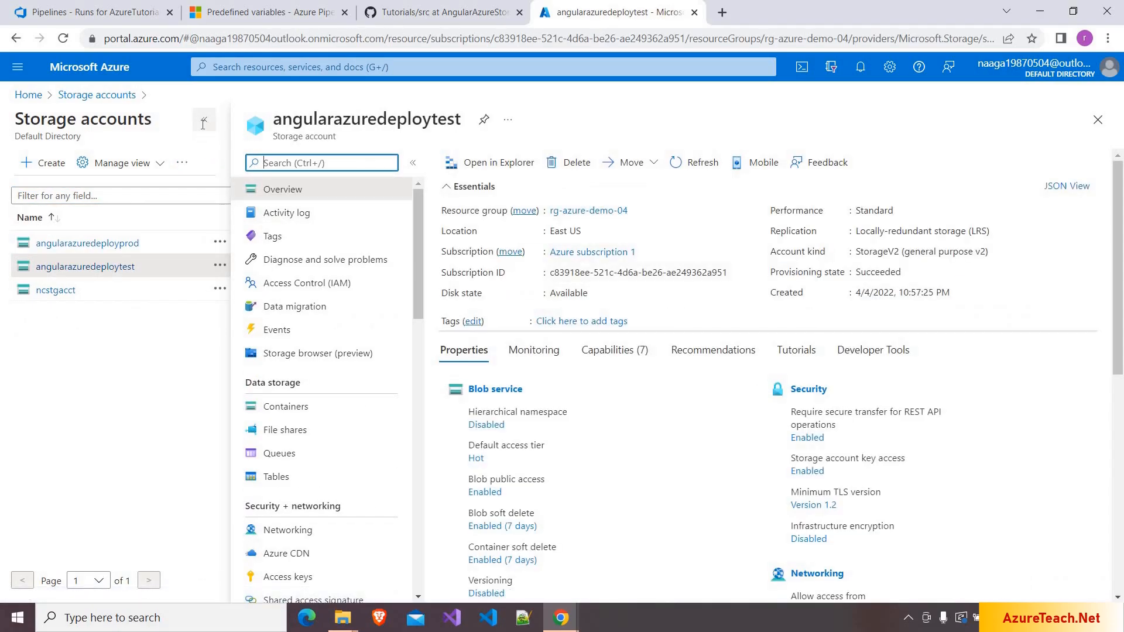
left_click(204, 120)
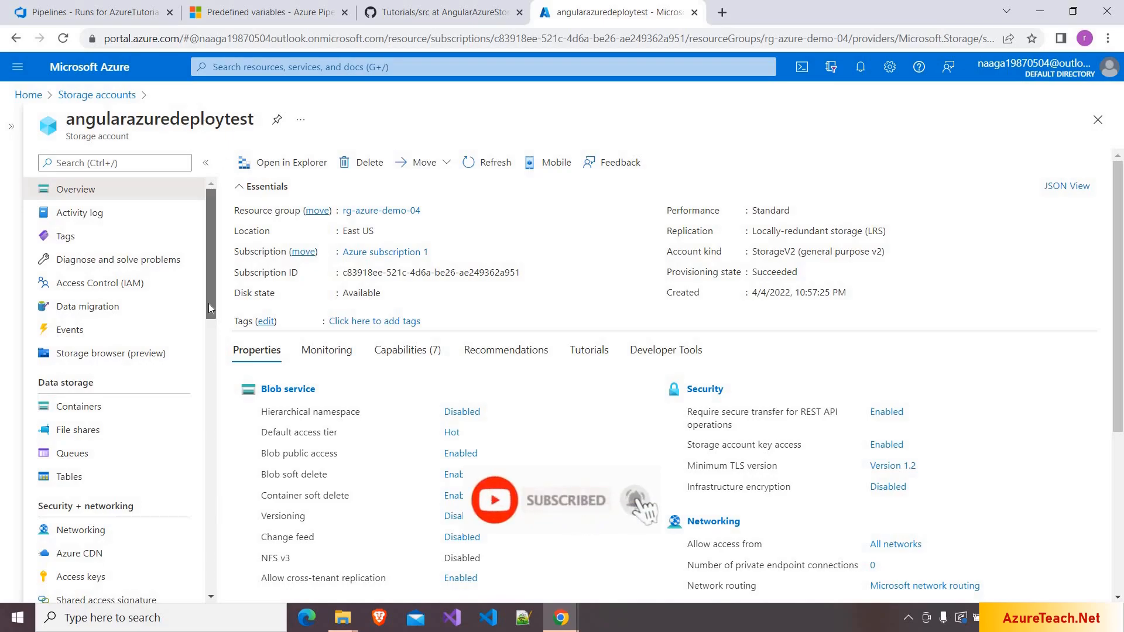
scroll(209, 303, "down", 6)
scroll(126, 424, "down", 1)
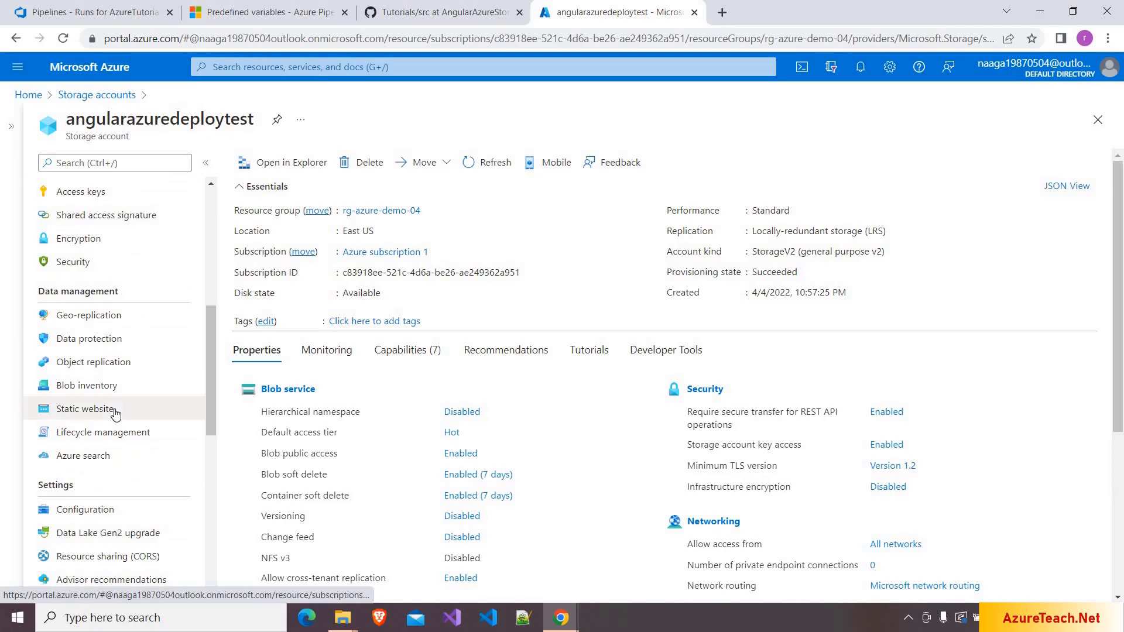
- Enable static website hosting with index document index.html and save, after checking the local build files
left_click(115, 412)
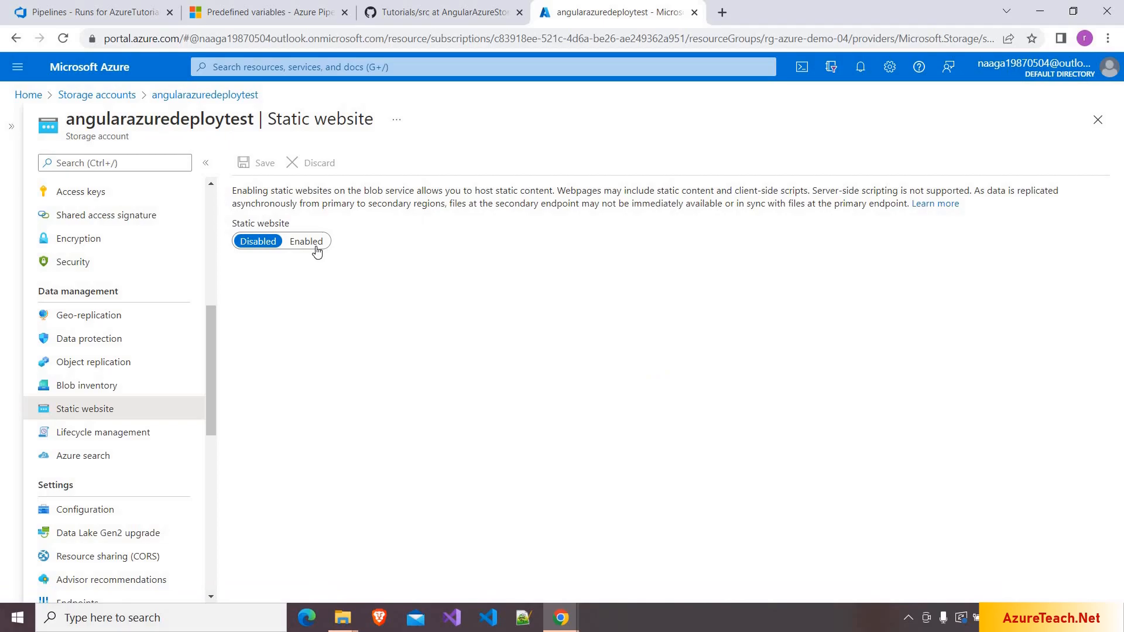
left_click(316, 251)
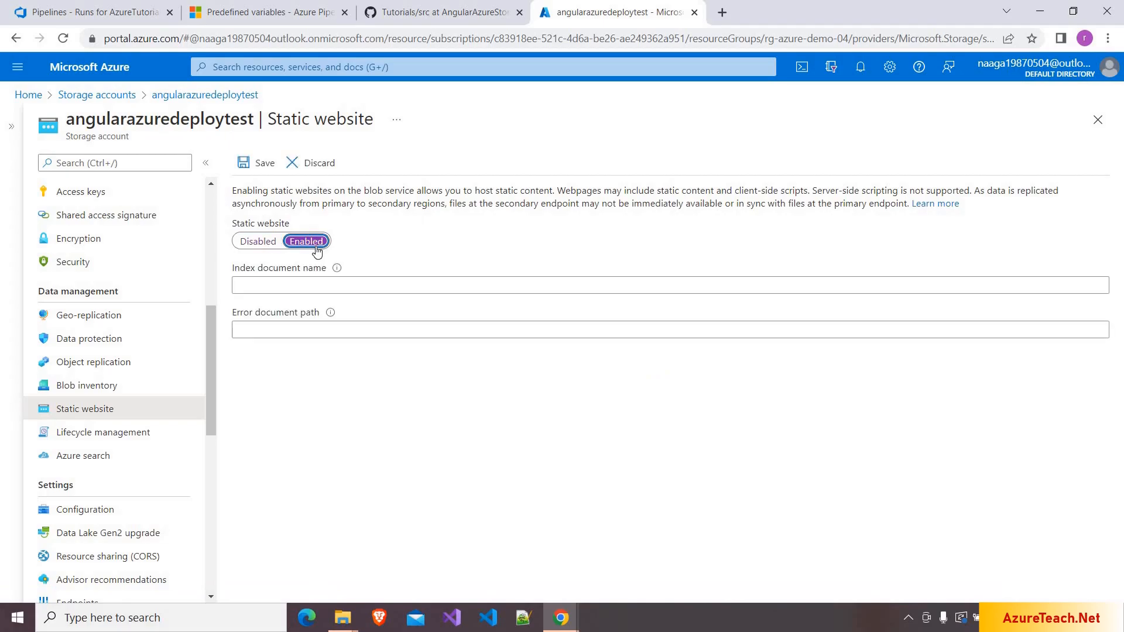
left_click(264, 286)
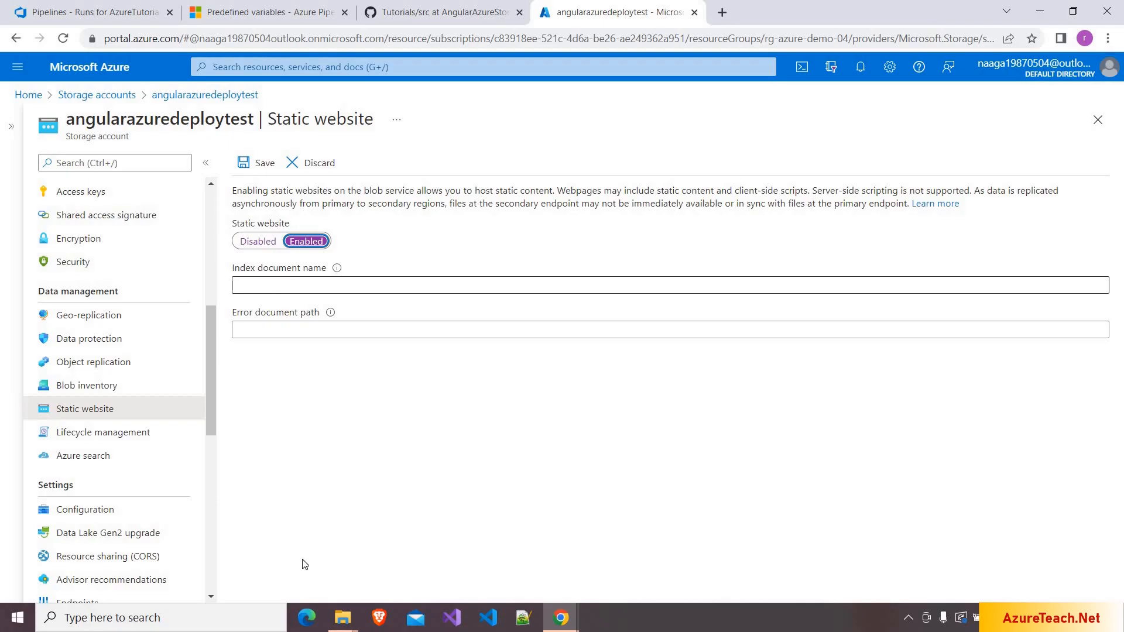
left_click(343, 617)
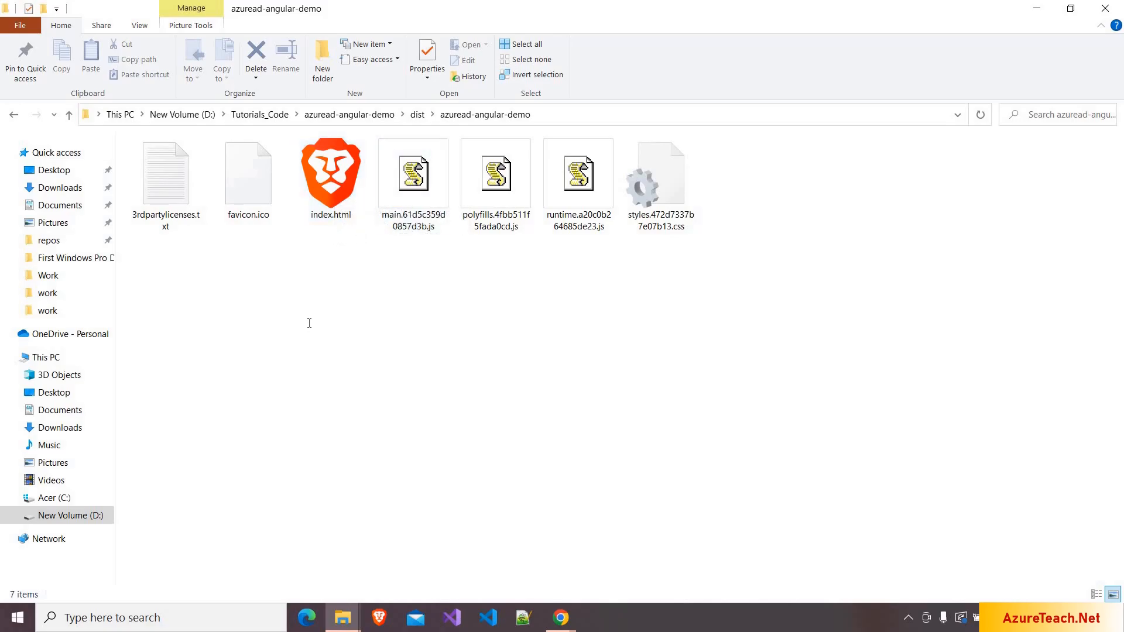
key("alt+Tab")
left_click(280, 288)
type("index.html")
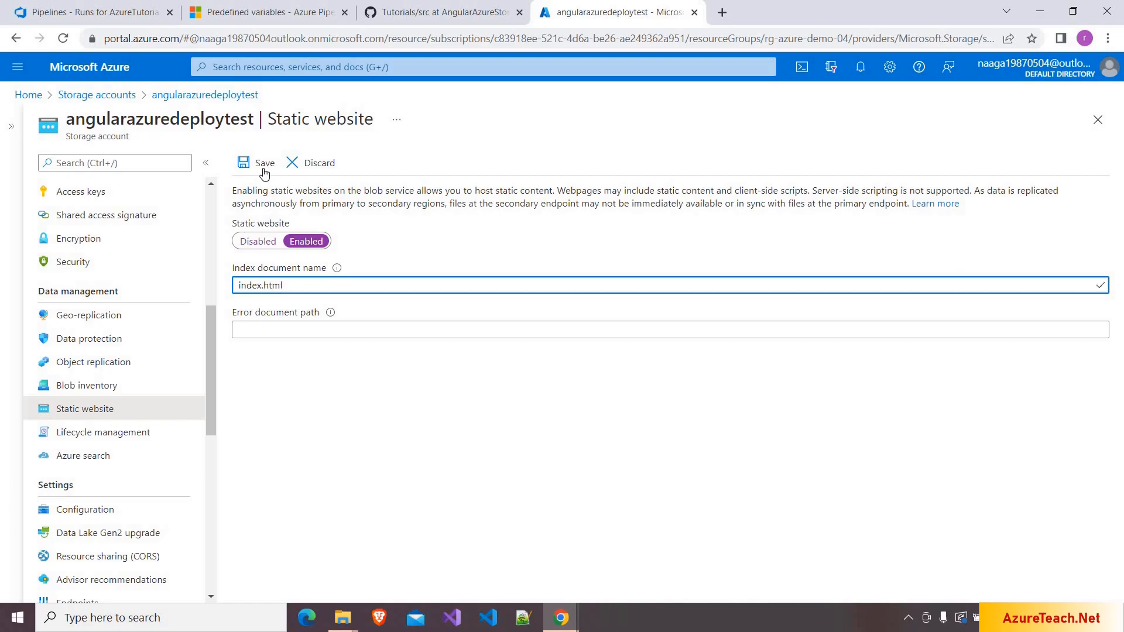
left_click(262, 171)
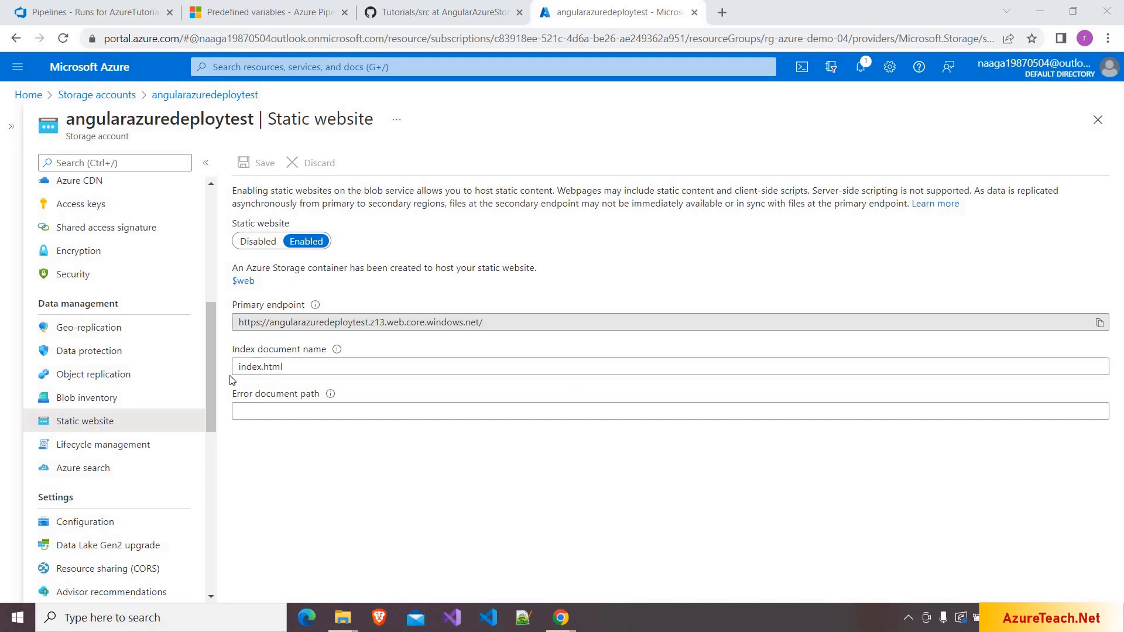
left_click_drag(216, 367, 211, 268)
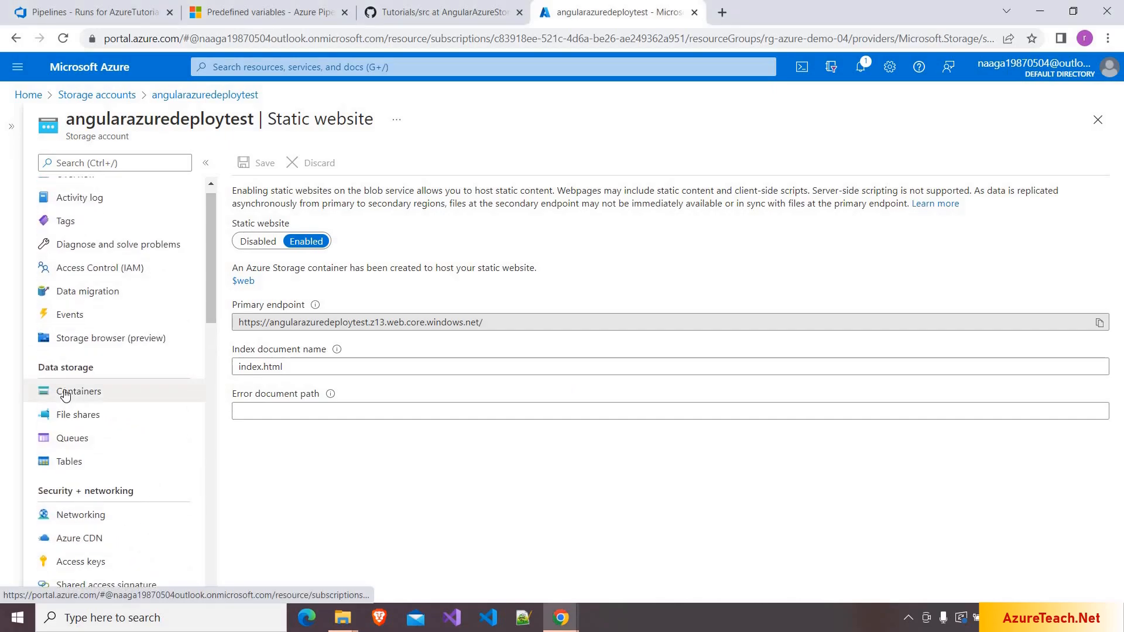
- Upload all seven dist folder build files into the $web container
left_click(65, 393)
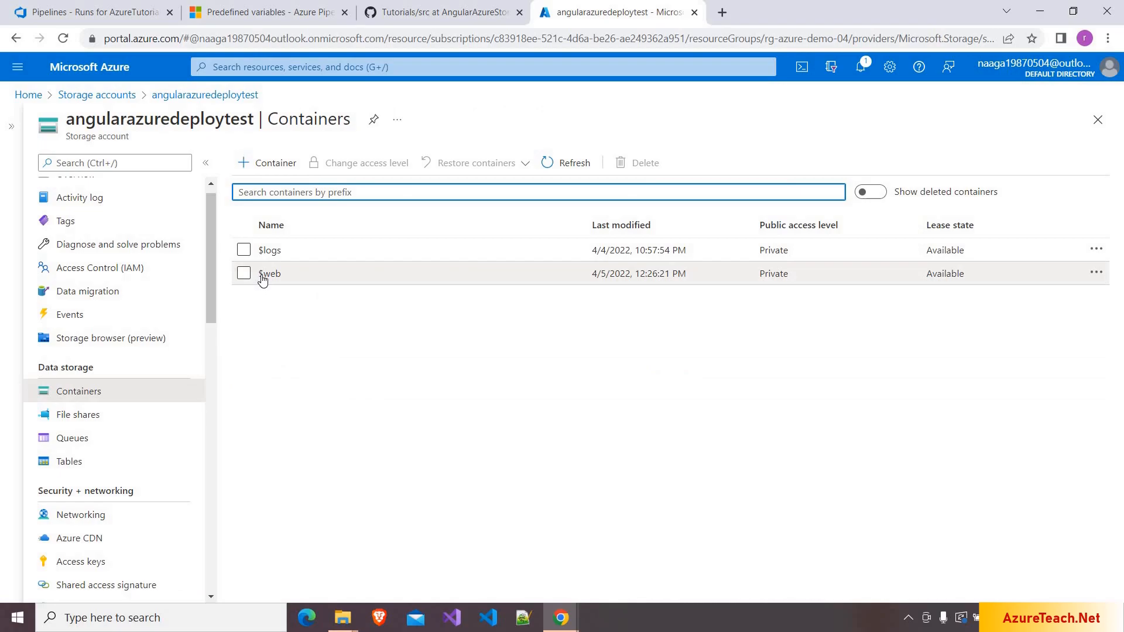
left_click(268, 275)
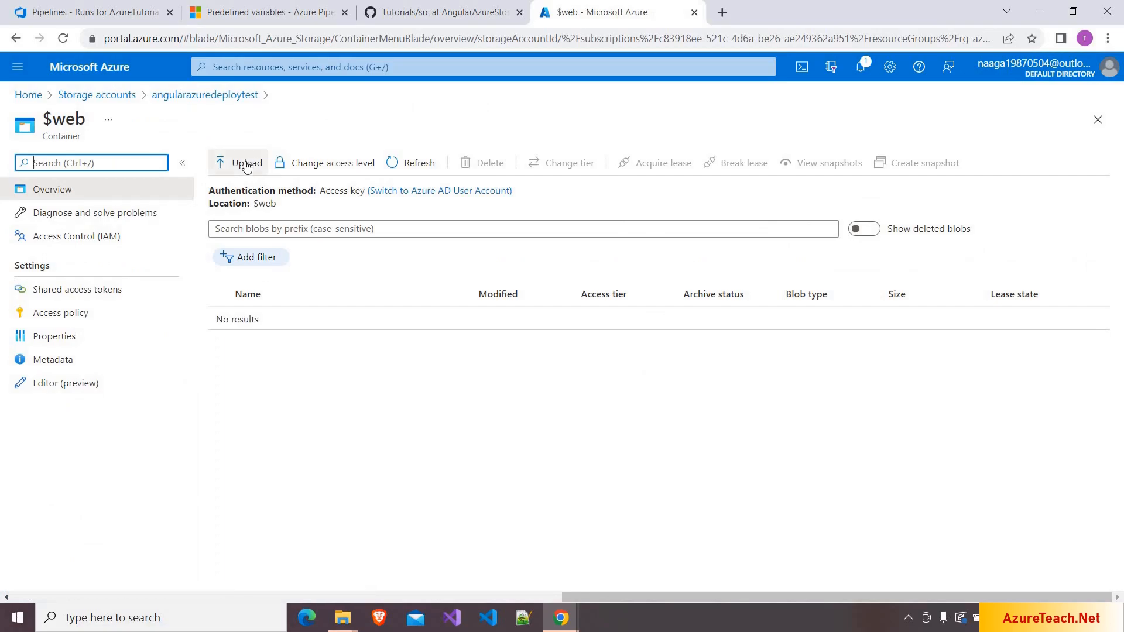
left_click(245, 164)
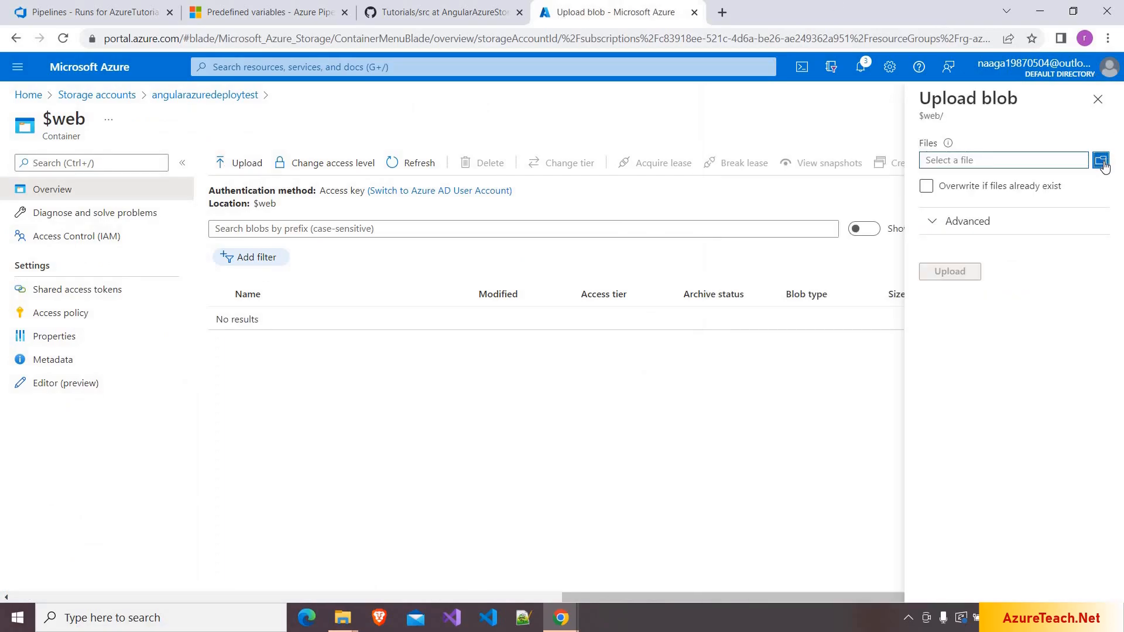
left_click(1102, 164)
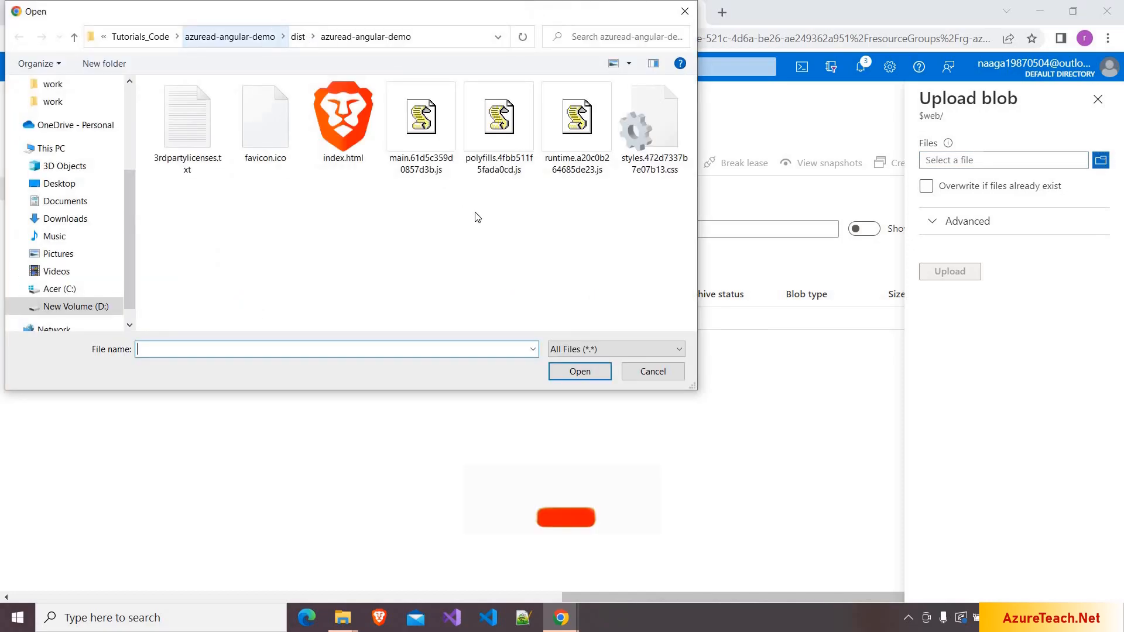
key("ctrl+a")
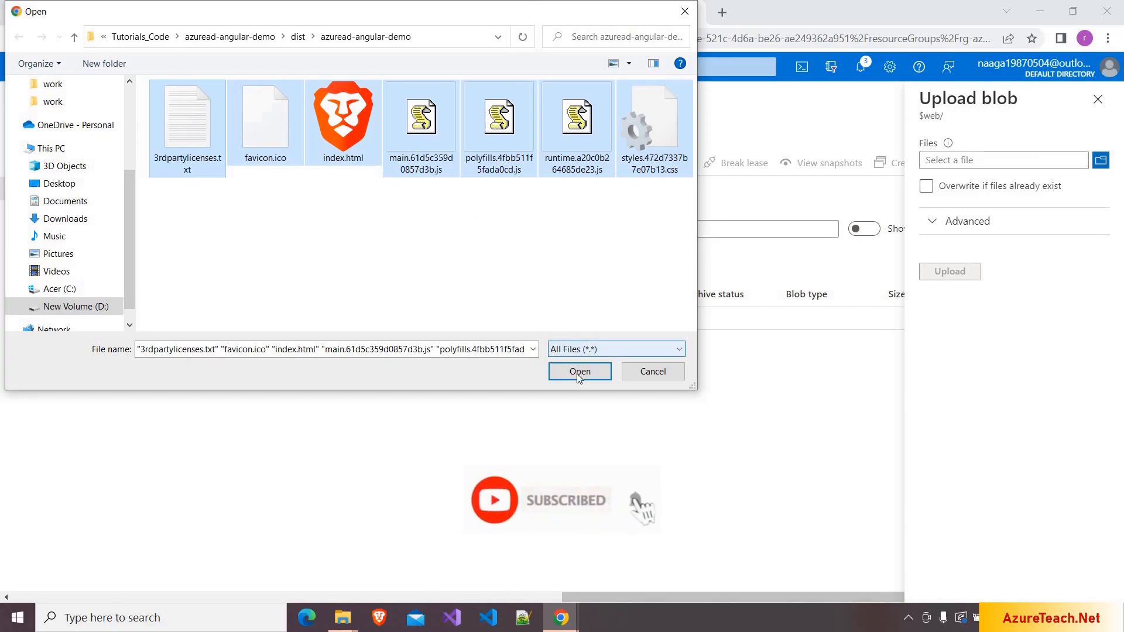
left_click(579, 372)
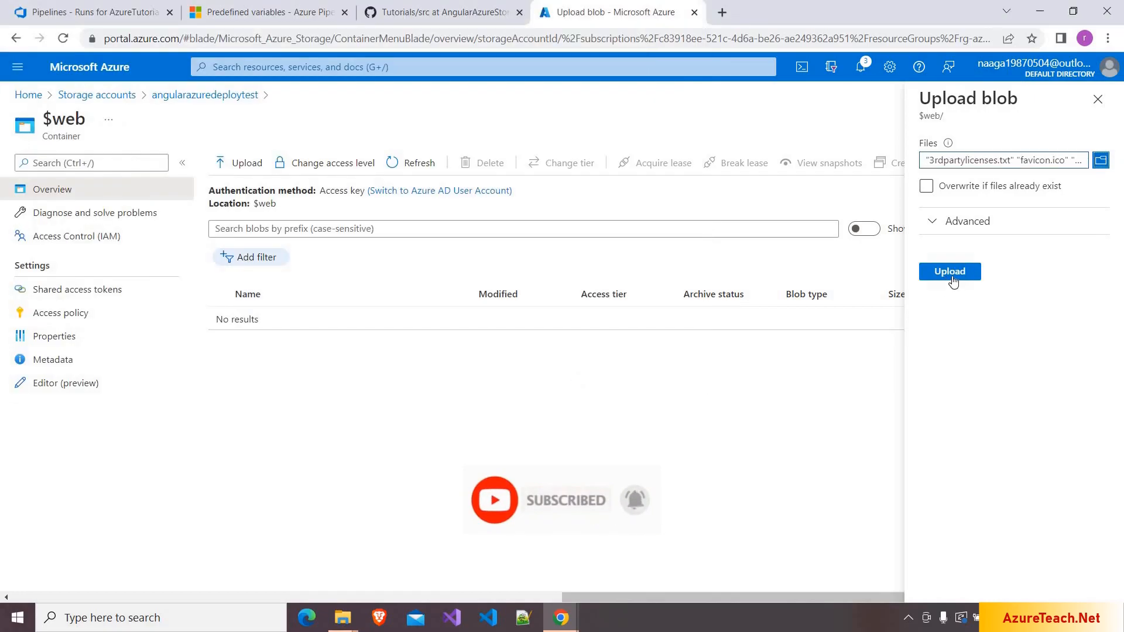
left_click(951, 277)
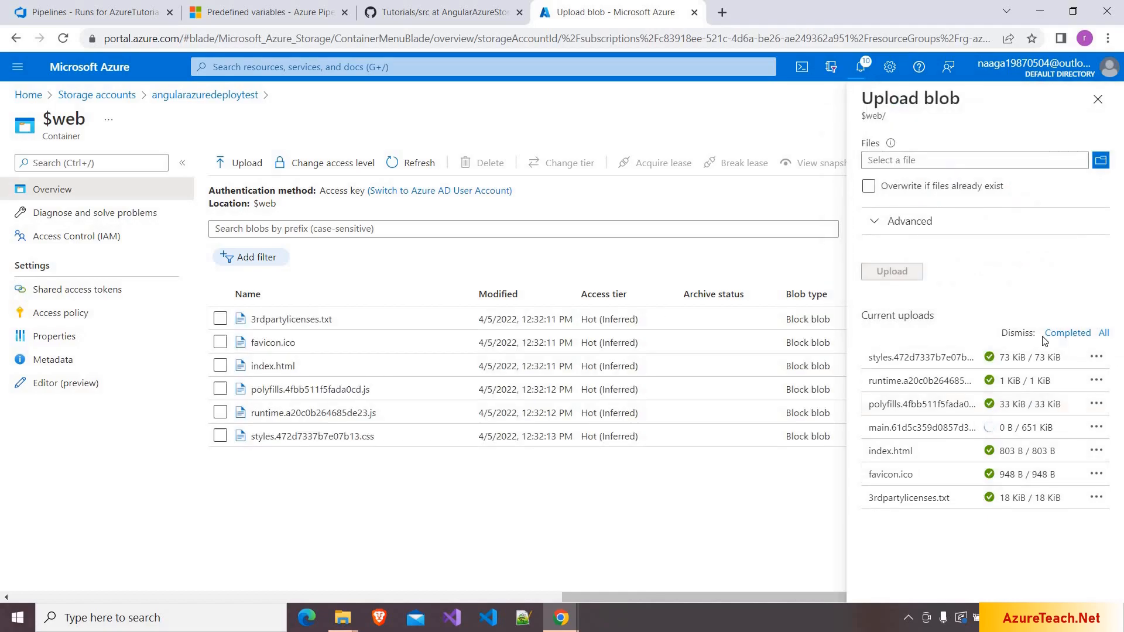
left_click(1106, 104)
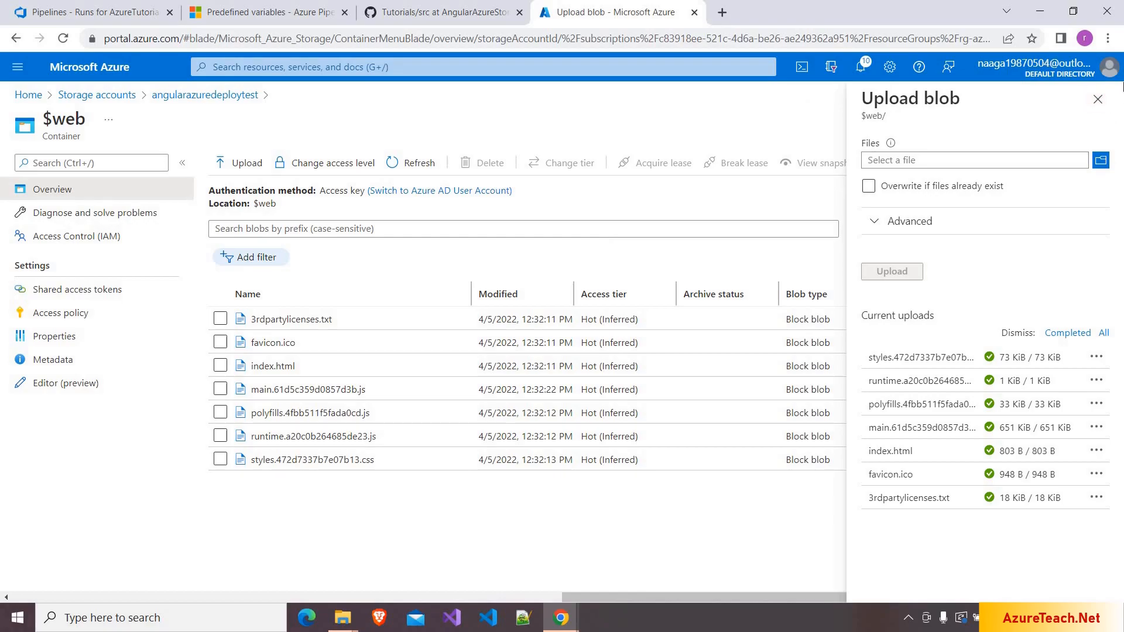
left_click(1098, 100)
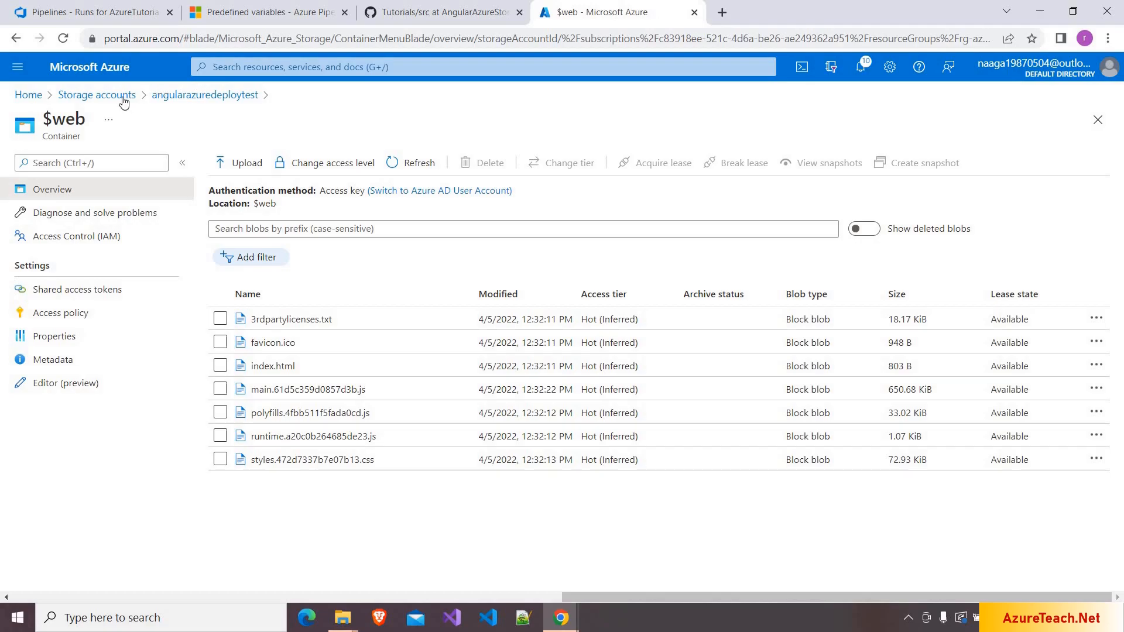
- Copy angularazuredeploytest's static website primary endpoint URL for use in the incognito browser
left_click(192, 101)
scroll(73, 391, "down", 4)
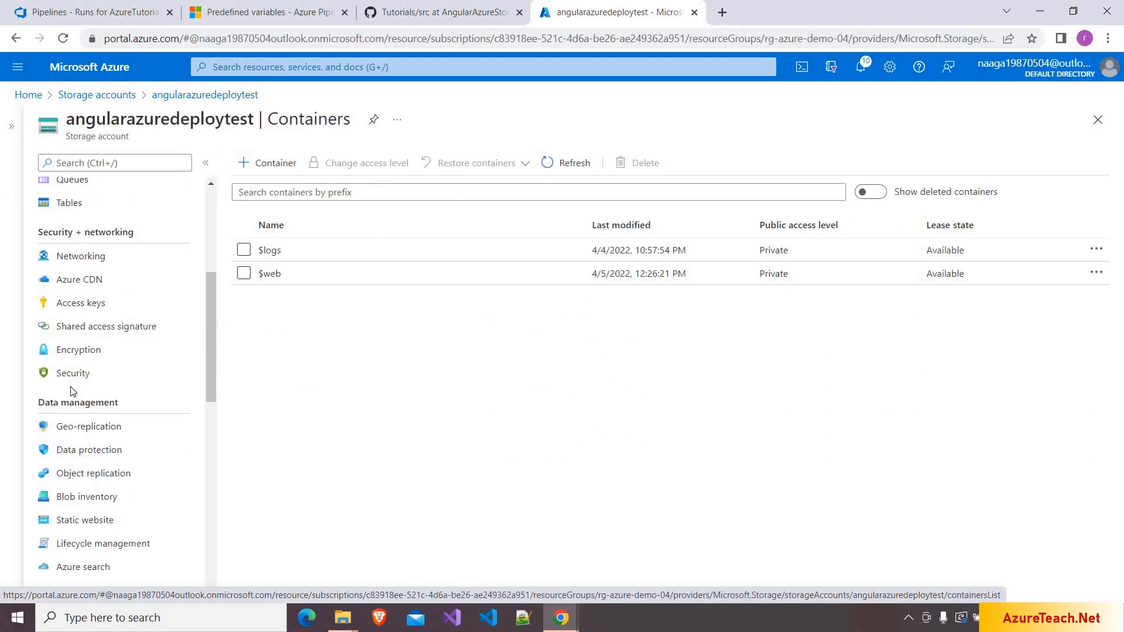
scroll(71, 391, "down", 3)
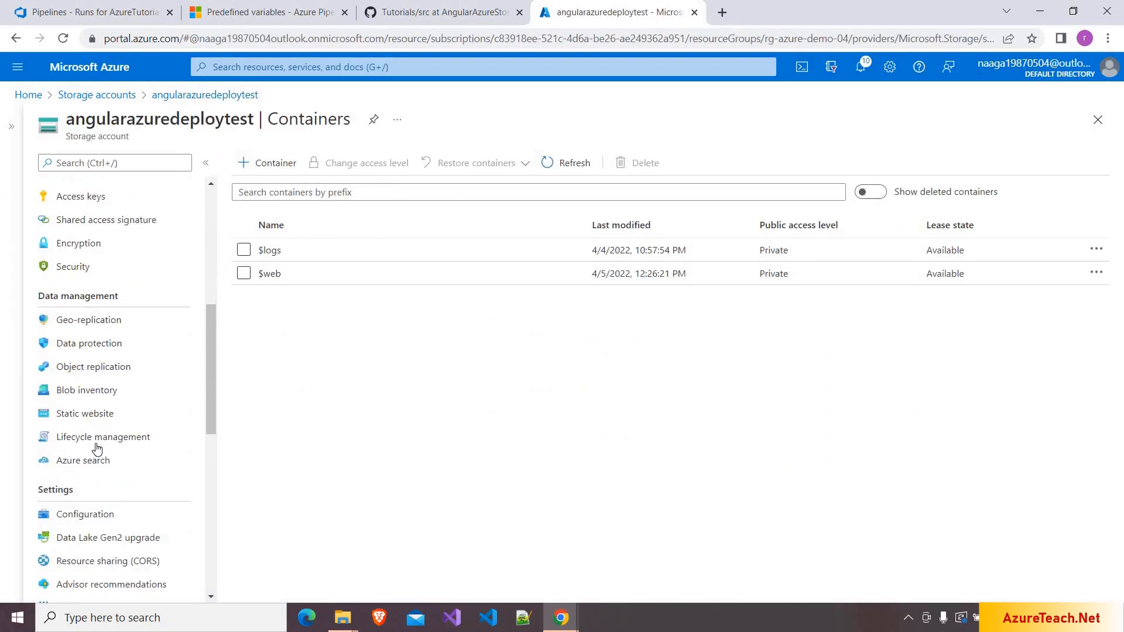
left_click(110, 422)
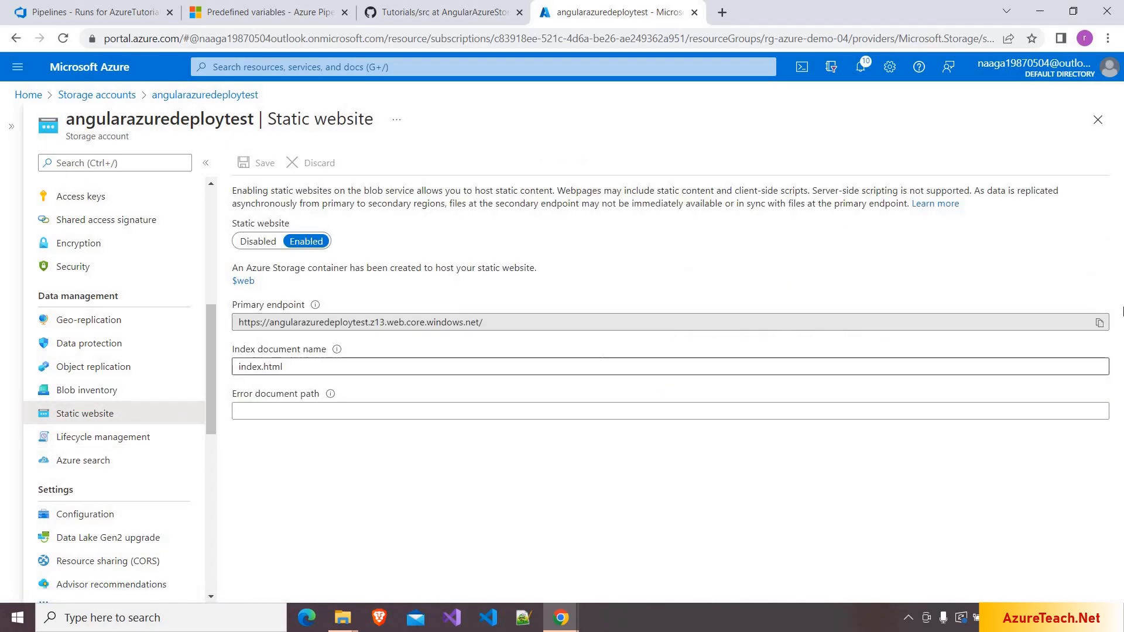
left_click(1100, 324)
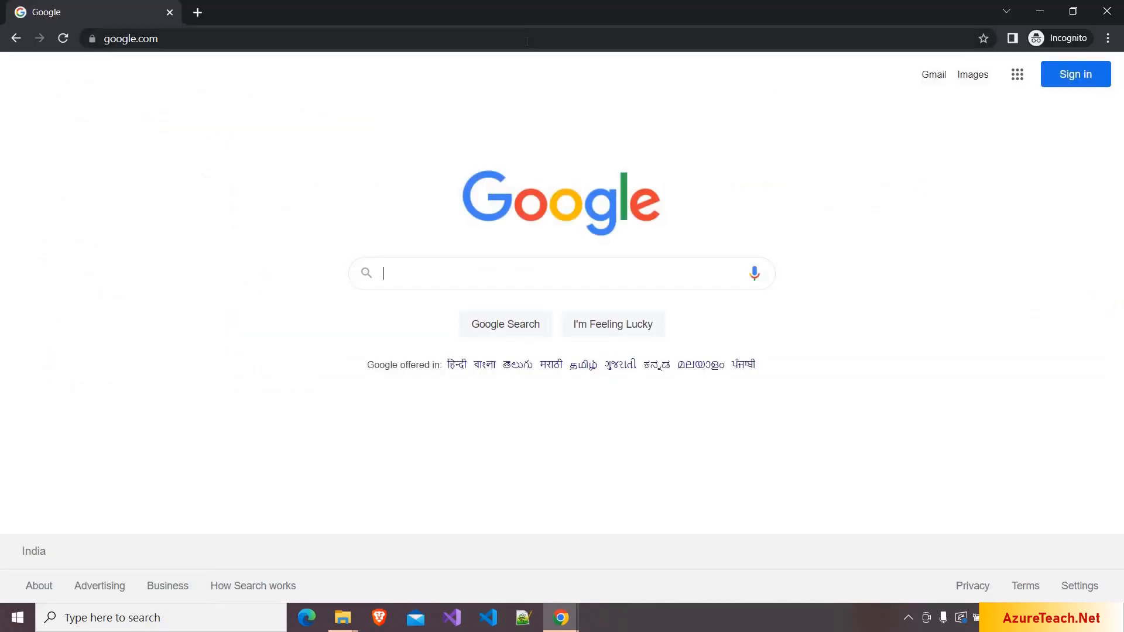
left_click(526, 41)
key("ctrl+v")
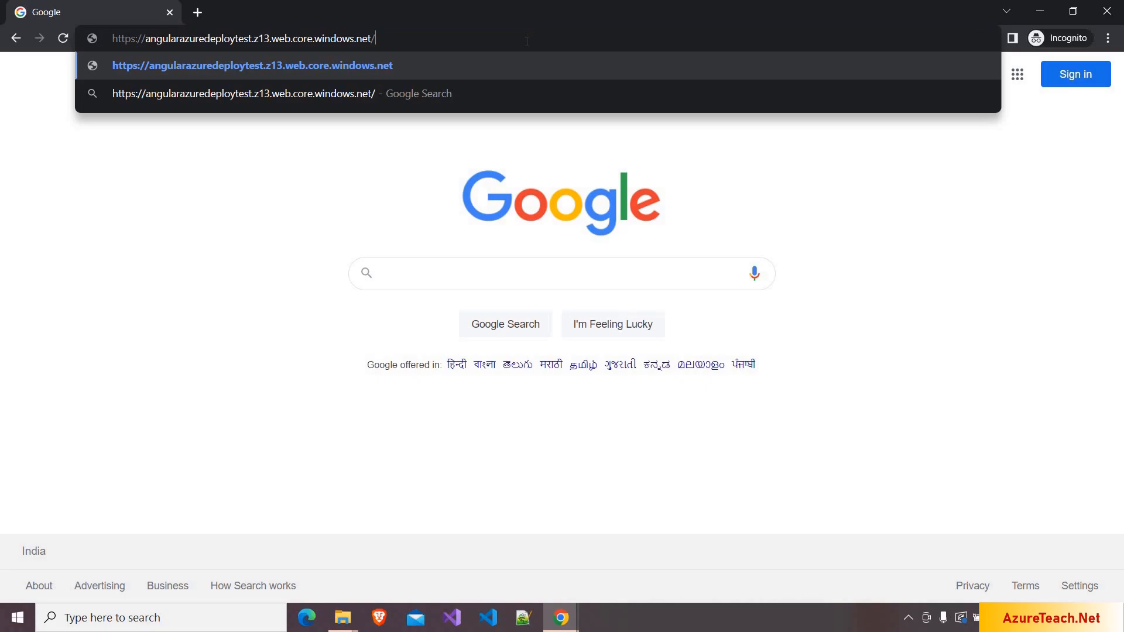
key("Return")
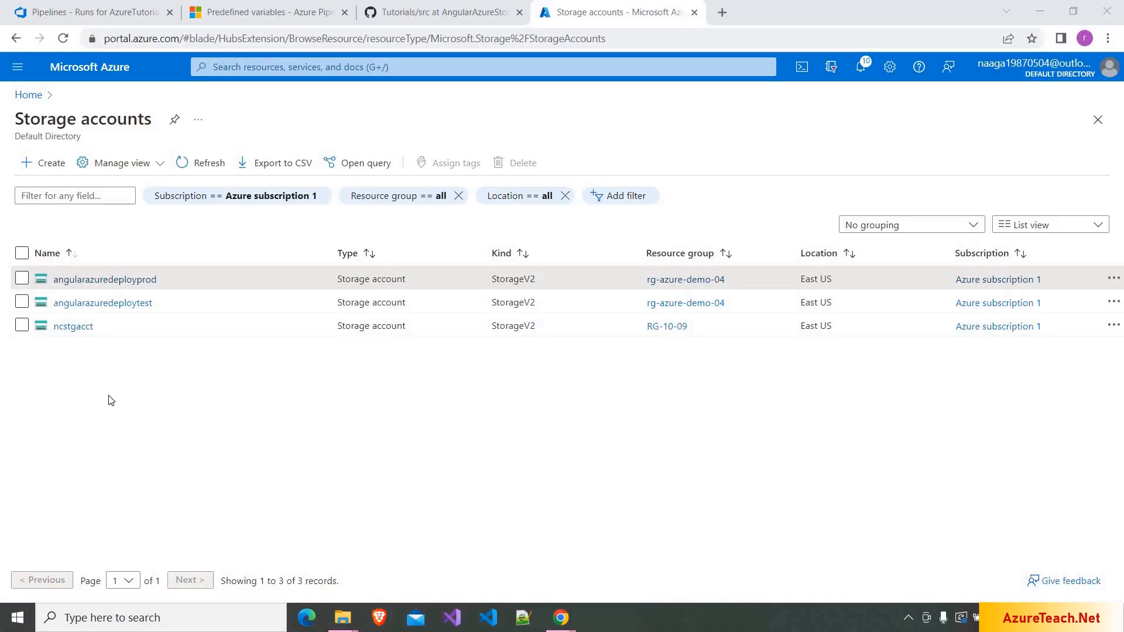
- Turn on static website hosting for angularazuredeployprod with index document index.html and save
left_click(117, 283)
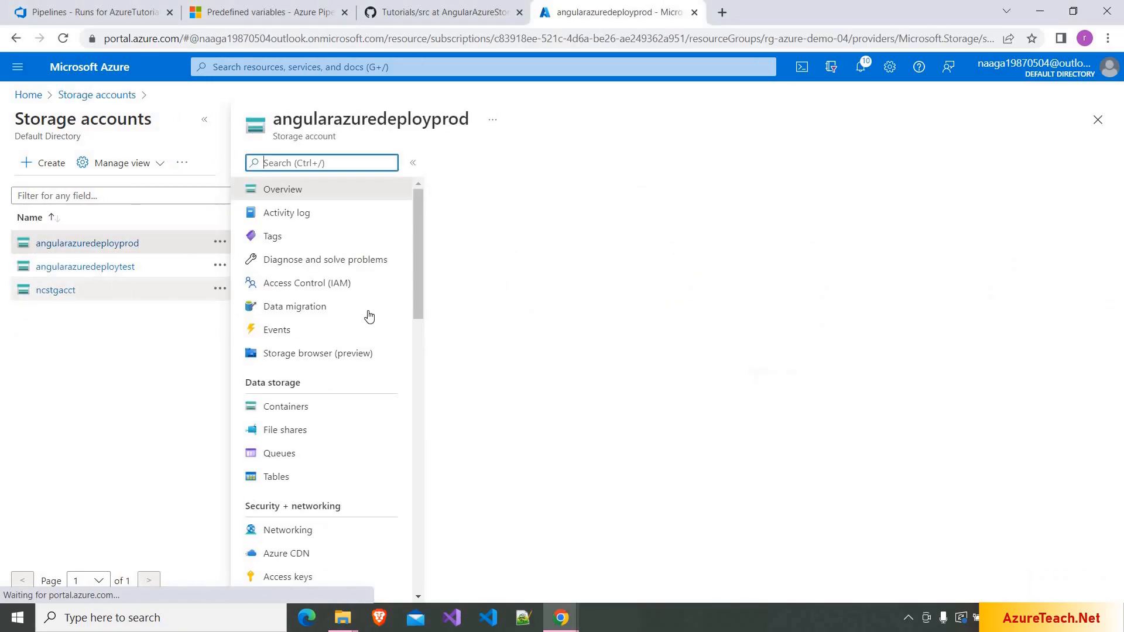
scroll(369, 317, "down", 4)
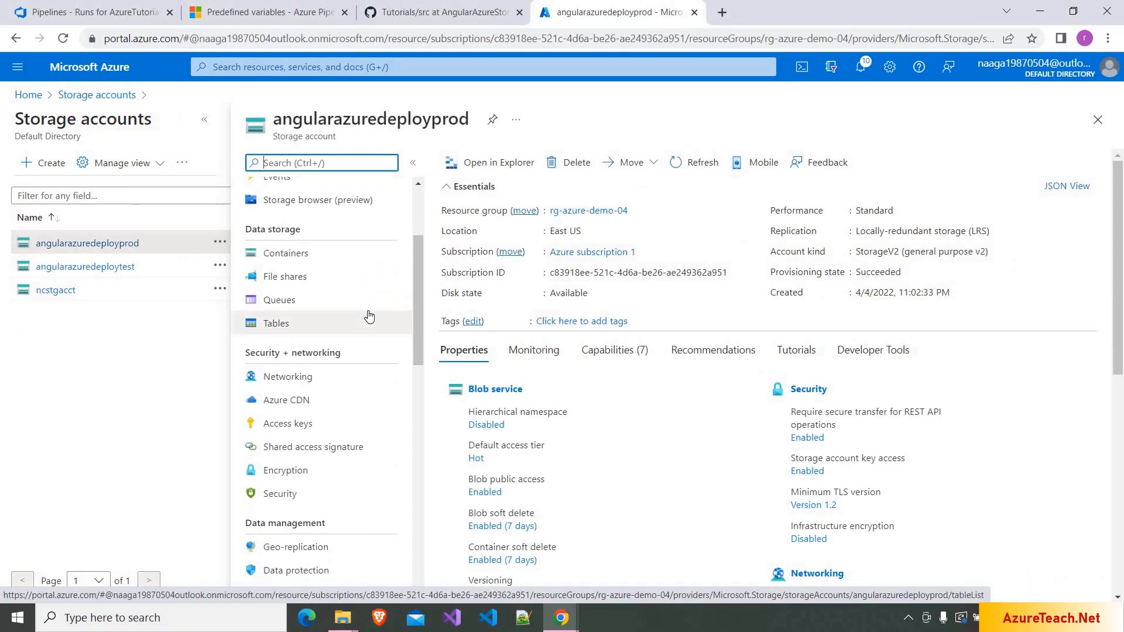
scroll(368, 317, "down", 3)
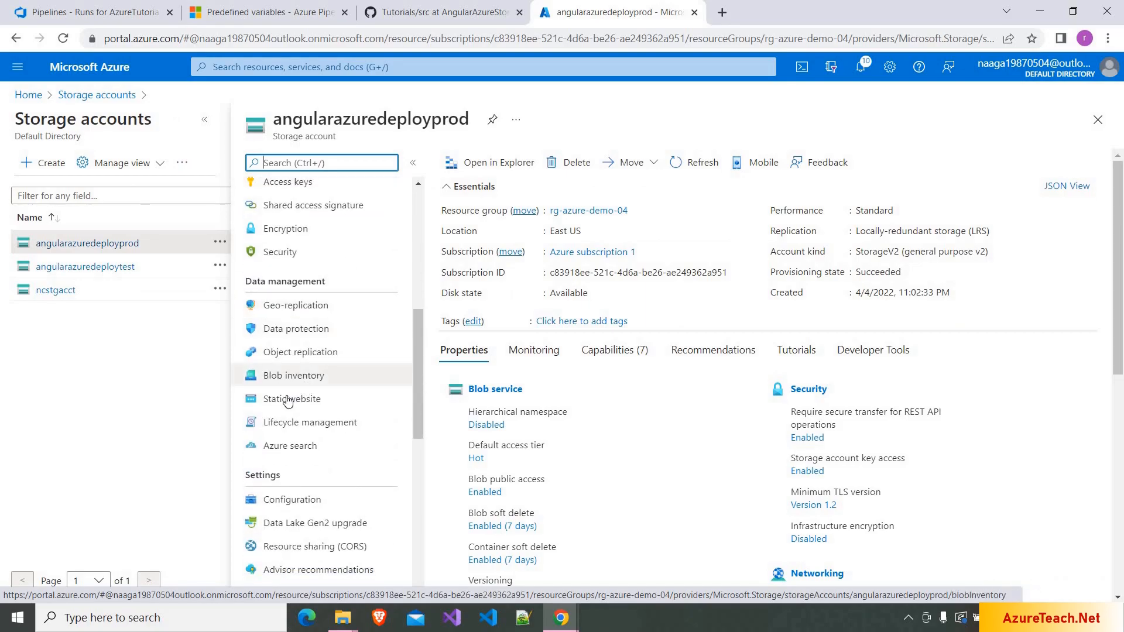
left_click(287, 400)
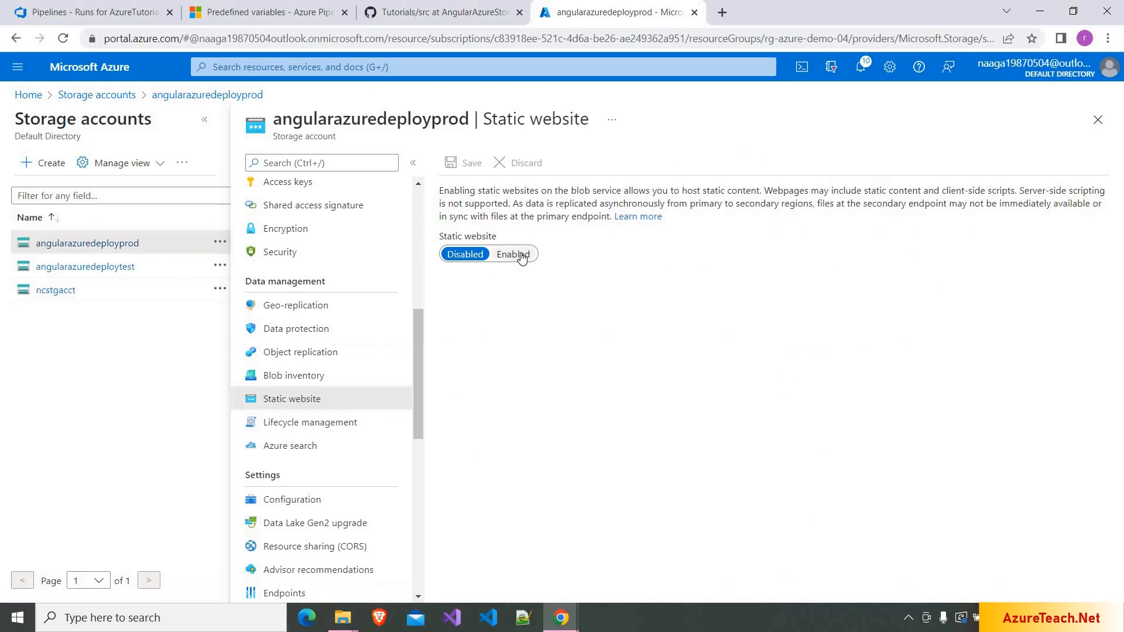
left_click(514, 254)
left_click(499, 300)
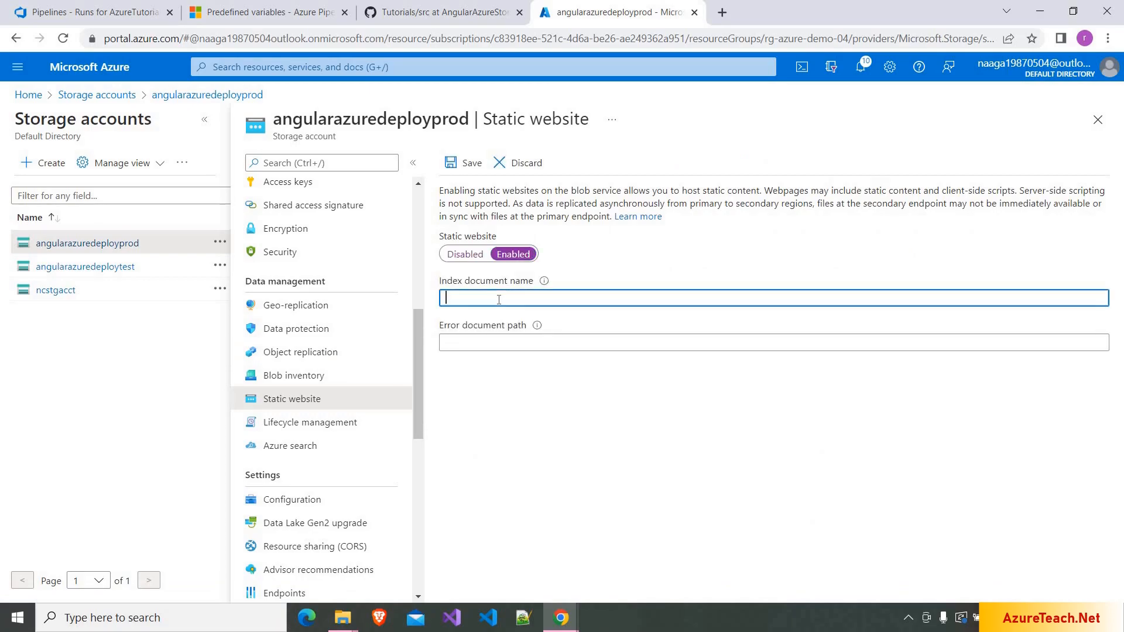
type("index.html")
left_click(468, 162)
key("alt+Tab")
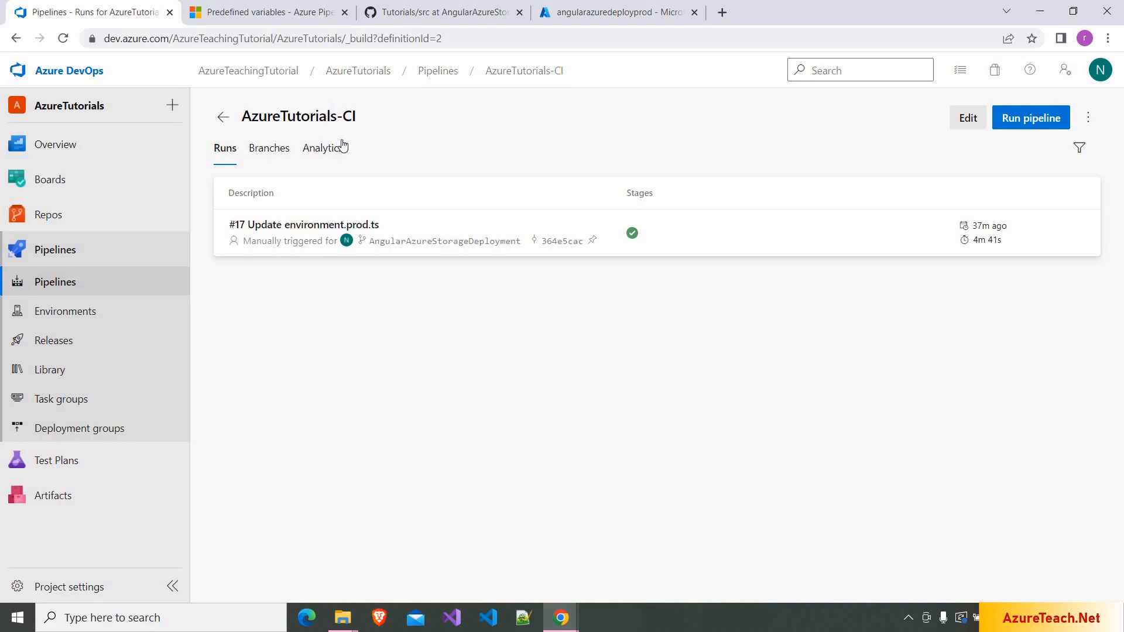
- Create a new release pipeline from an Empty job and rename its stage to Test
left_click(97, 343)
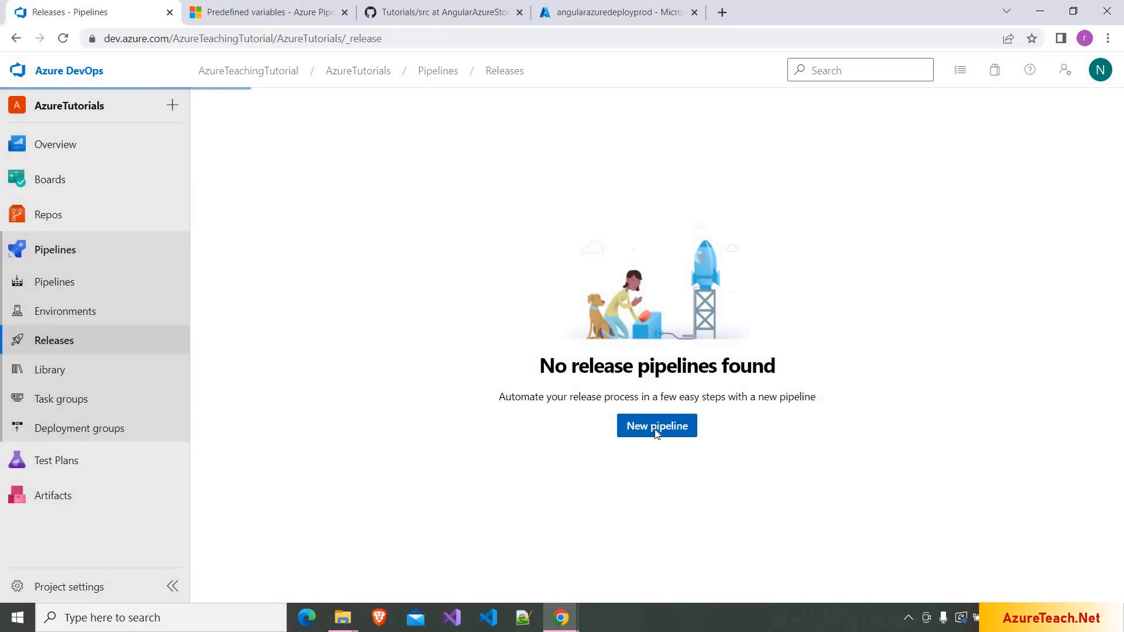
left_click(655, 428)
left_click(798, 139)
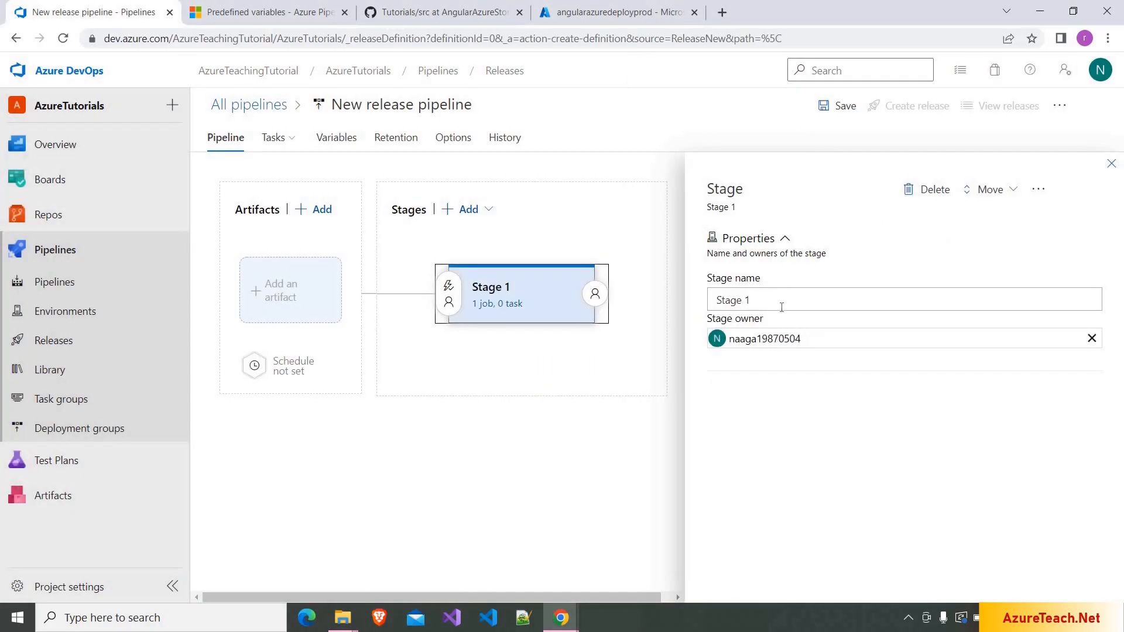
type("Test")
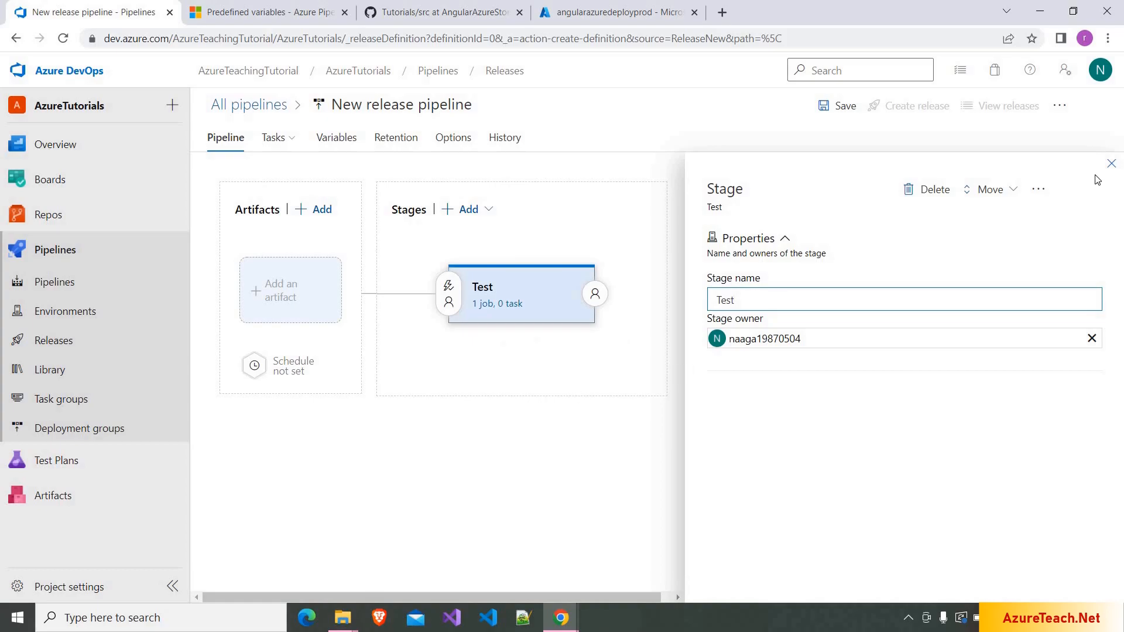
left_click(1112, 166)
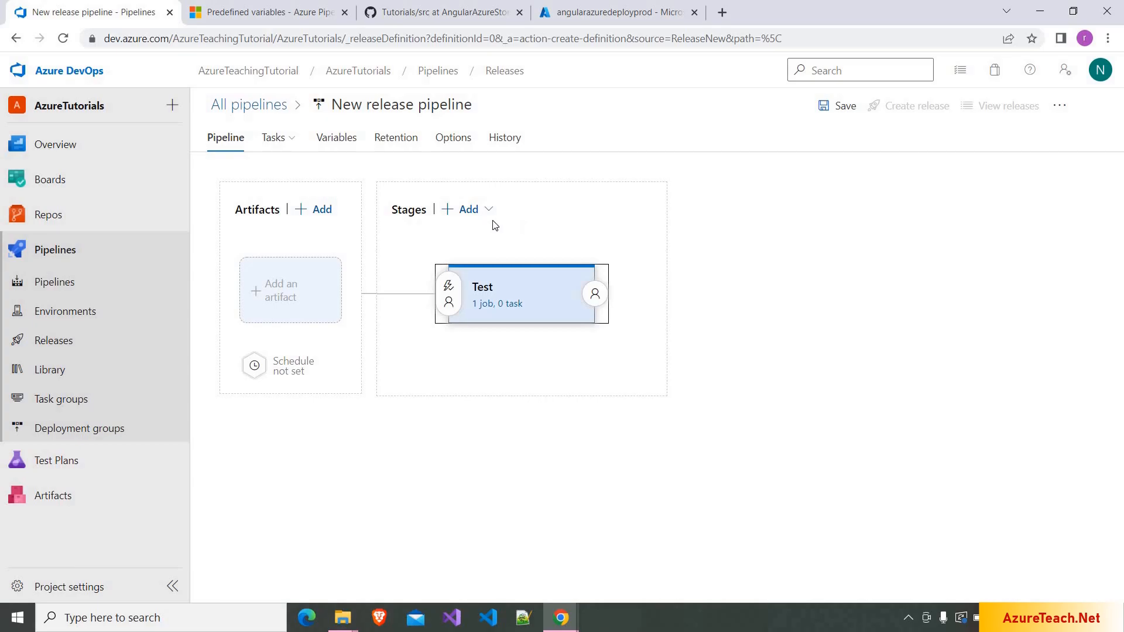
- Link the _AzureTutorials-CI build artifact and review its continuous deployment trigger, leaving it disabled
left_click(315, 211)
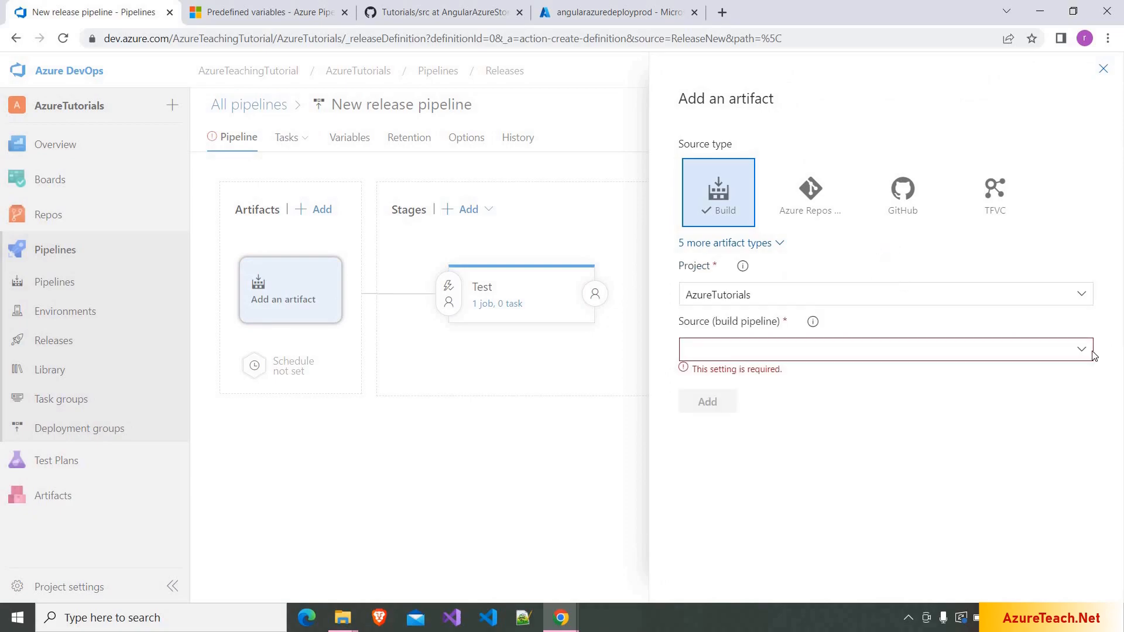
left_click(948, 351)
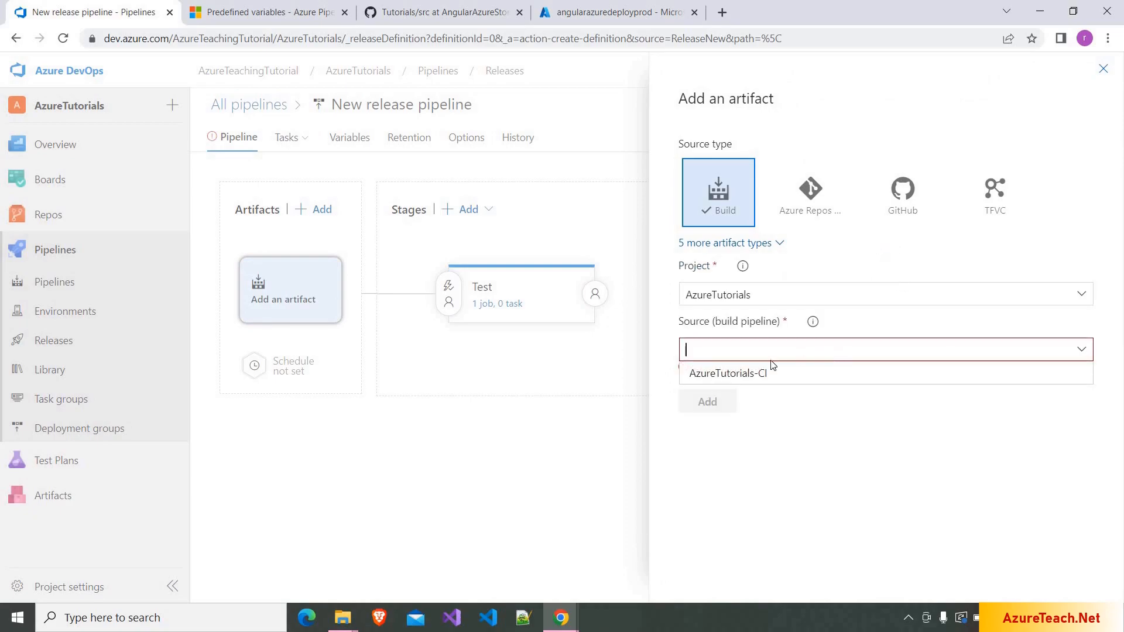
left_click(749, 379)
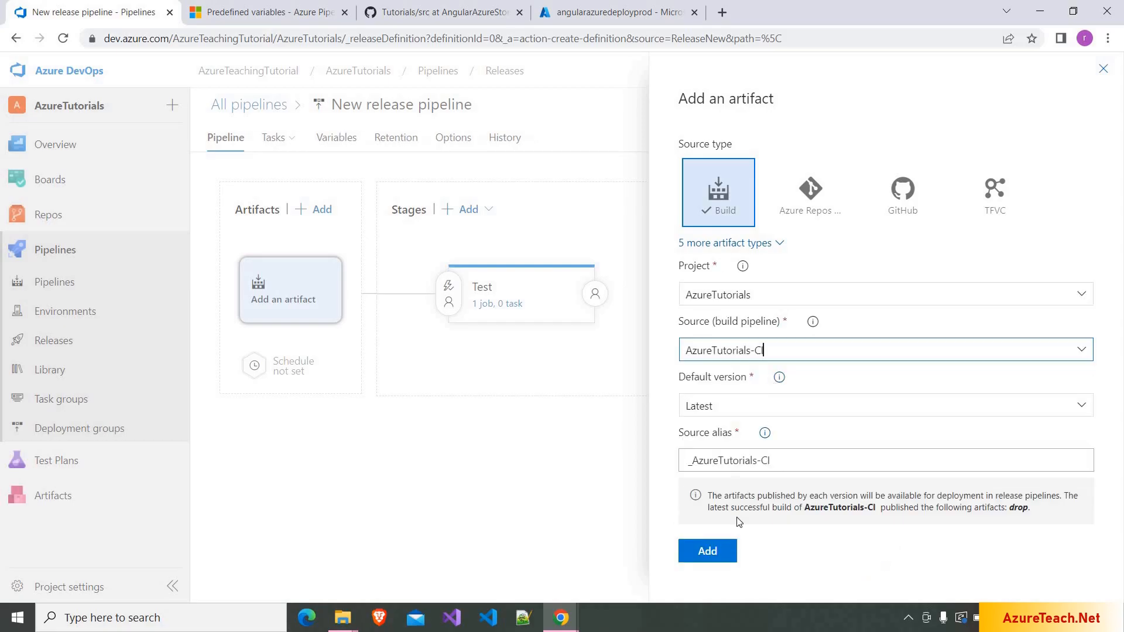
left_click(723, 553)
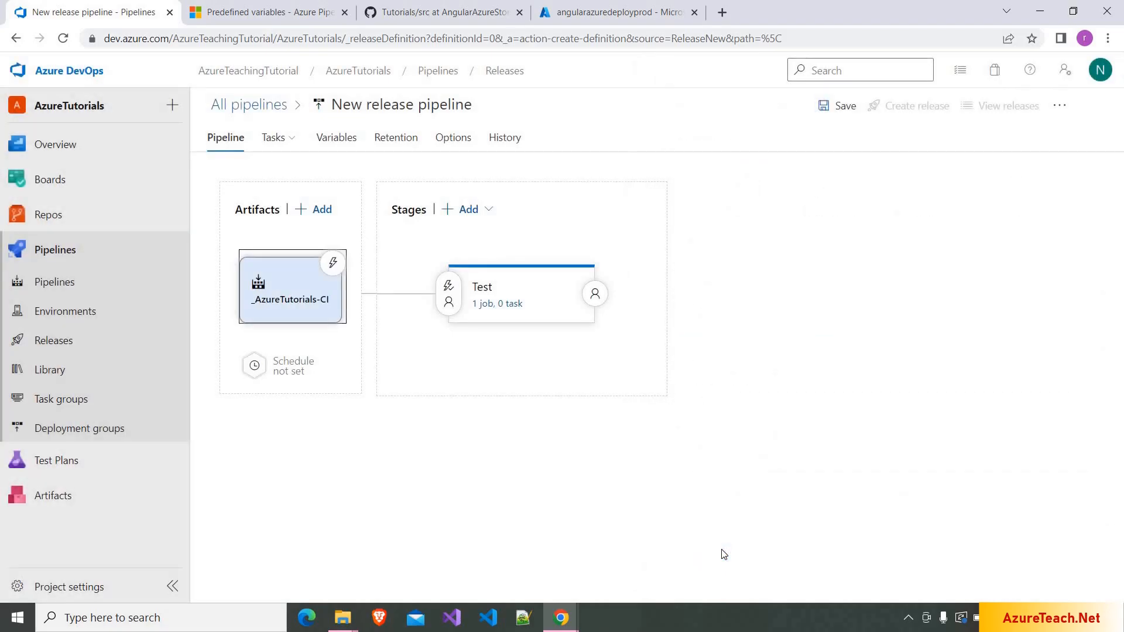
left_click(333, 263)
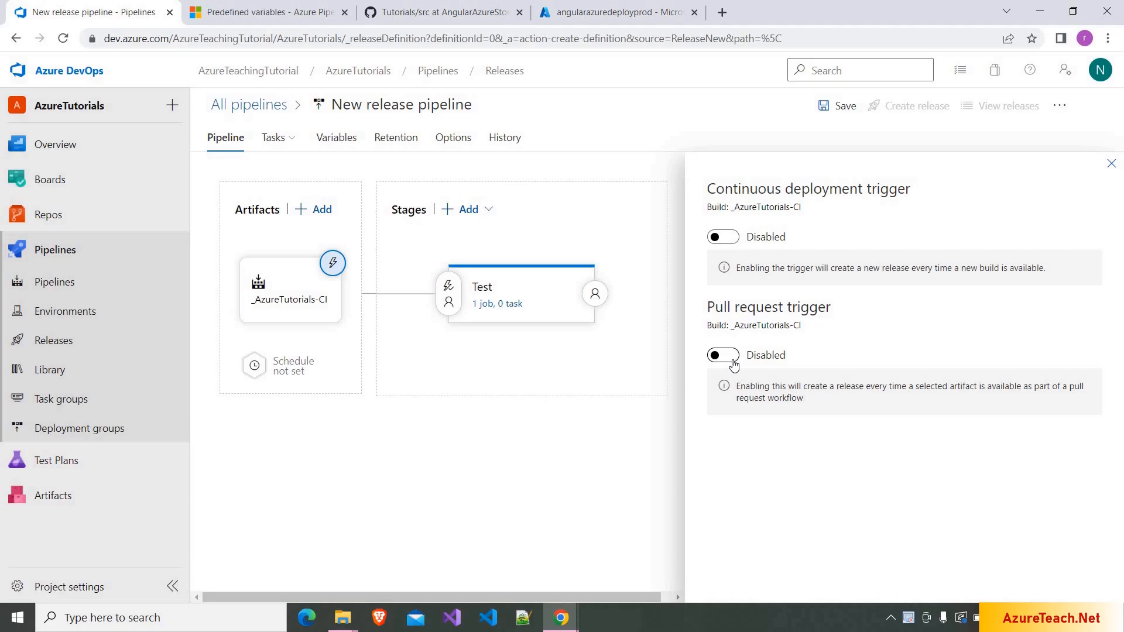
left_click(1111, 167)
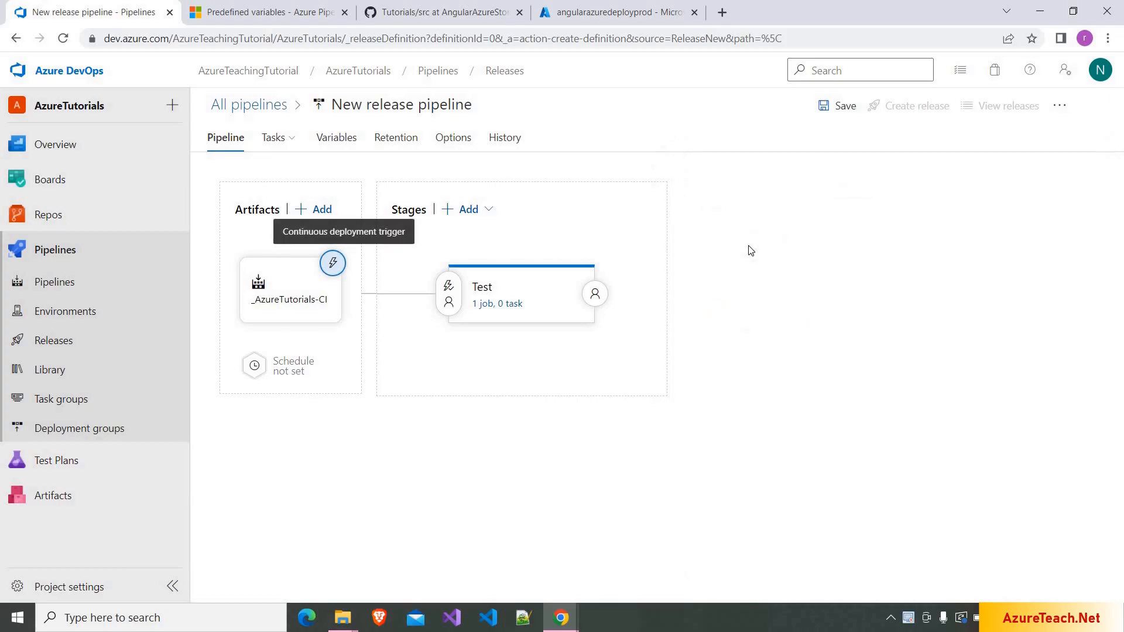
- Add an Azure CLI task to the Test stage's Agent job and select it
left_click(283, 146)
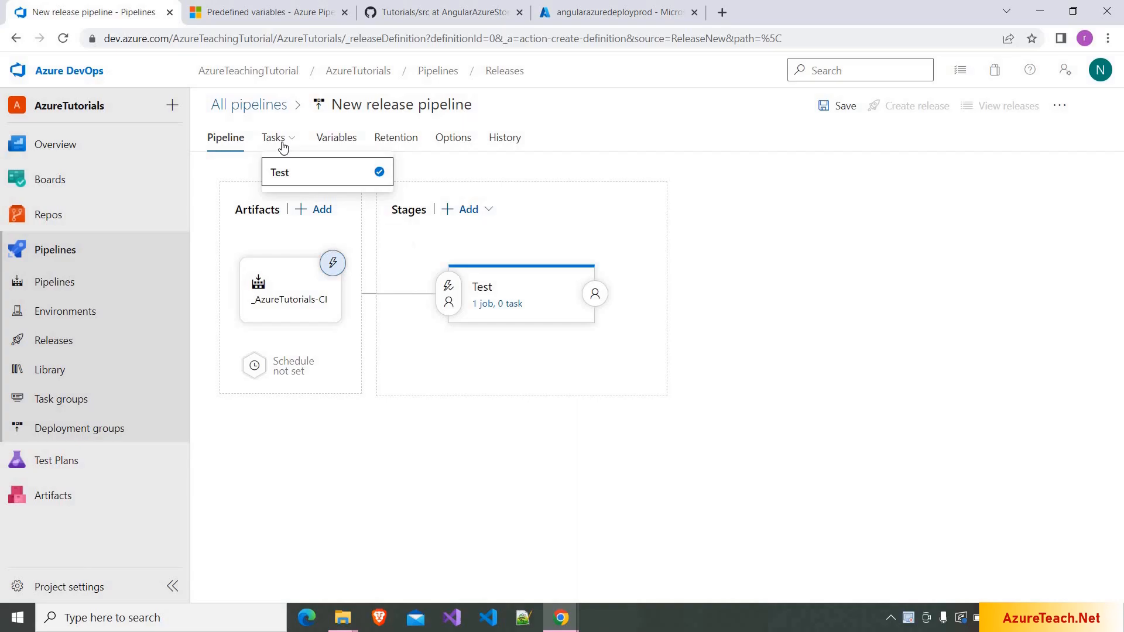
left_click(281, 176)
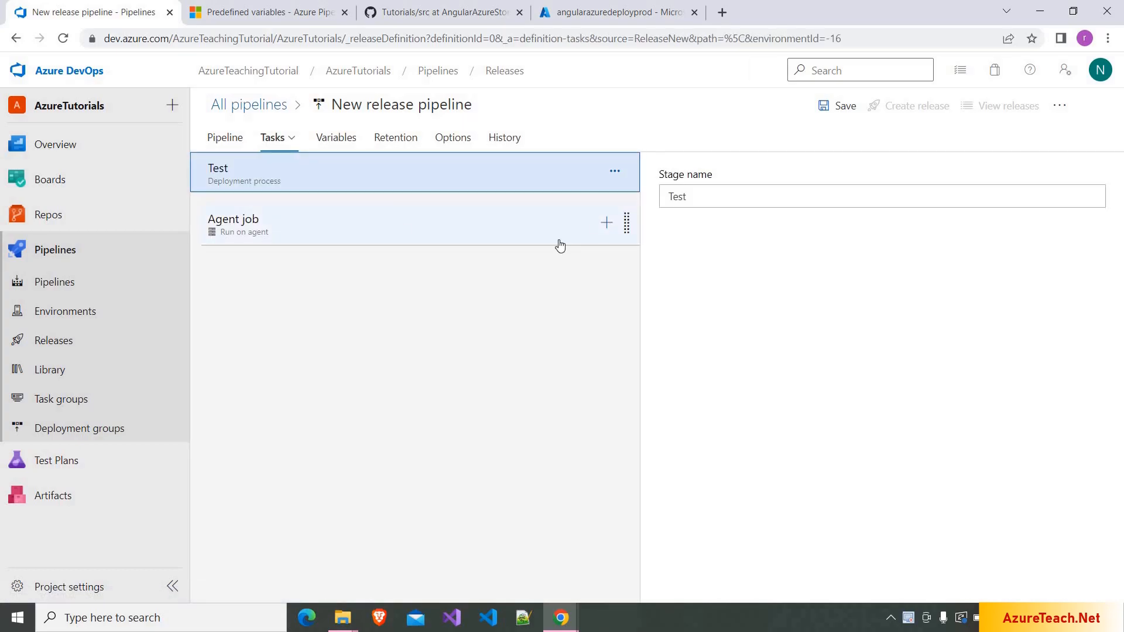
left_click(607, 228)
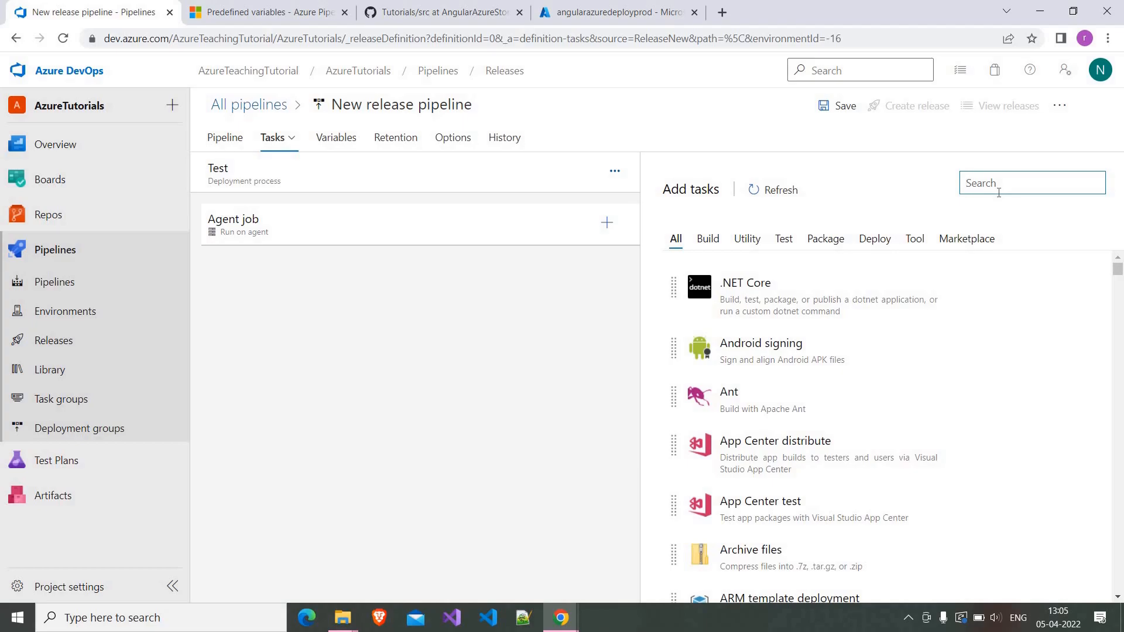
type("azure cli")
left_click(999, 323)
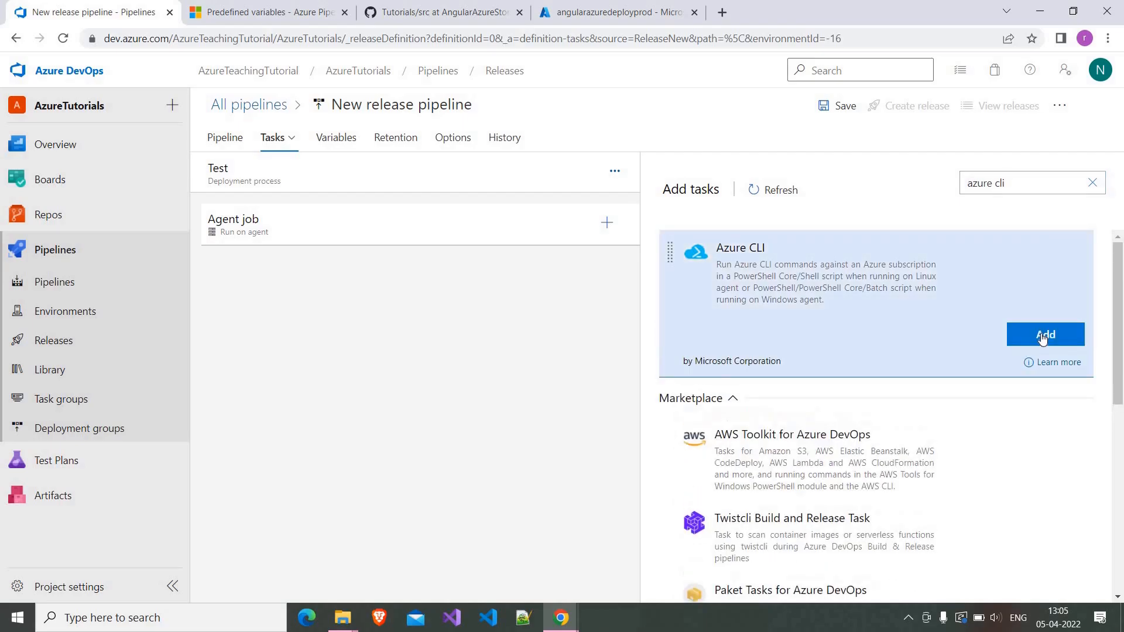
left_click(1042, 338)
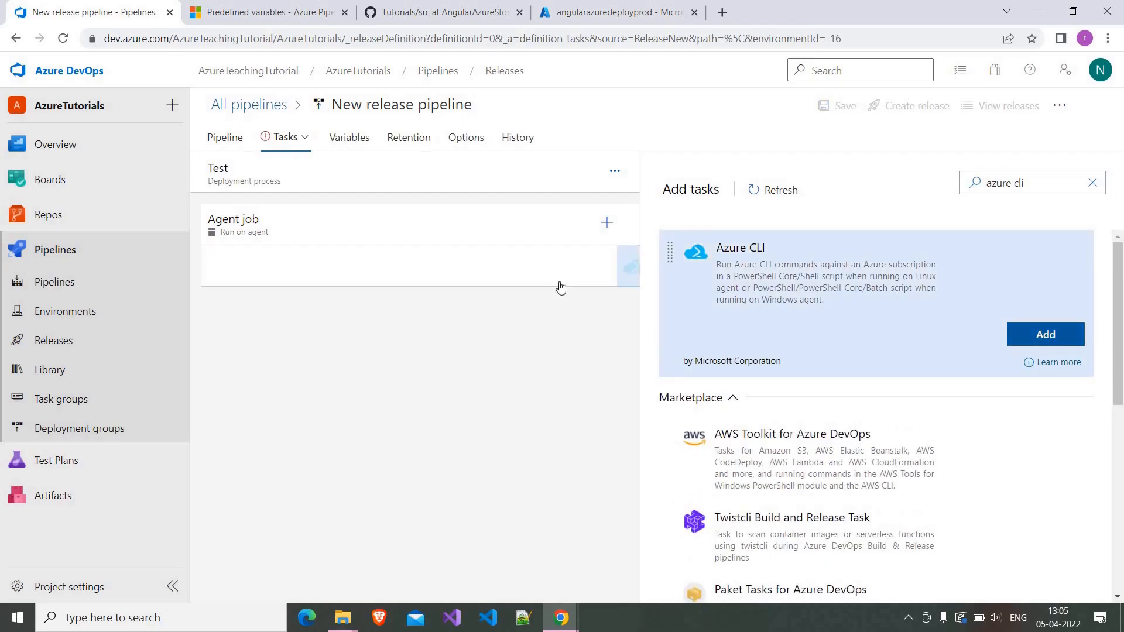
left_click(489, 279)
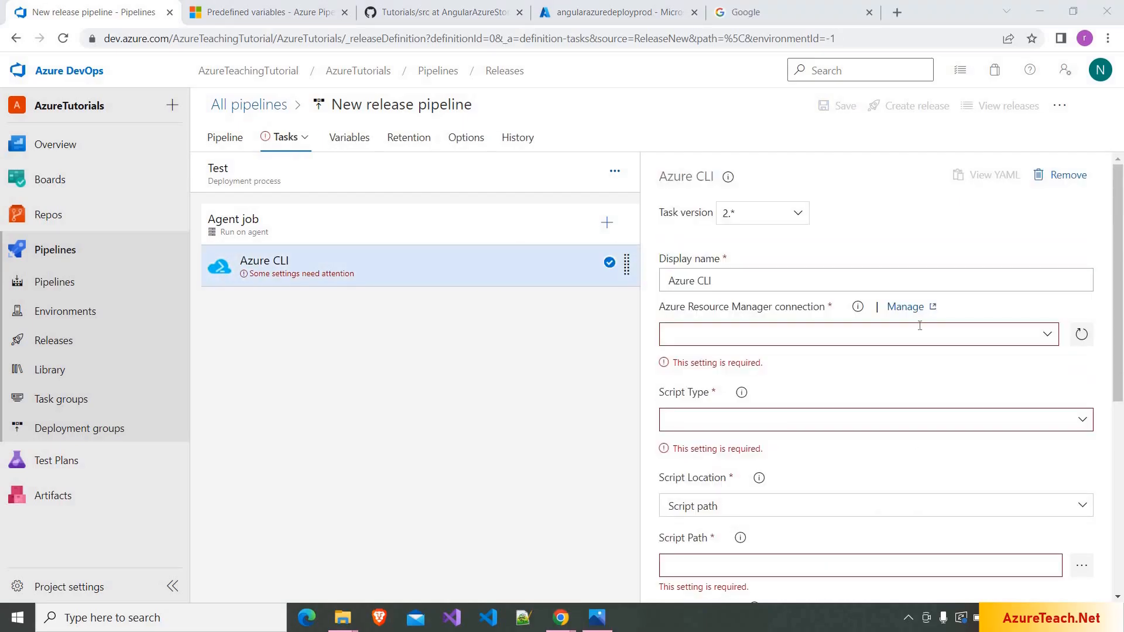
- Set the Azure CLI task to Azure subscription 1, PowerShell script type, and Inline script location
left_click(1047, 338)
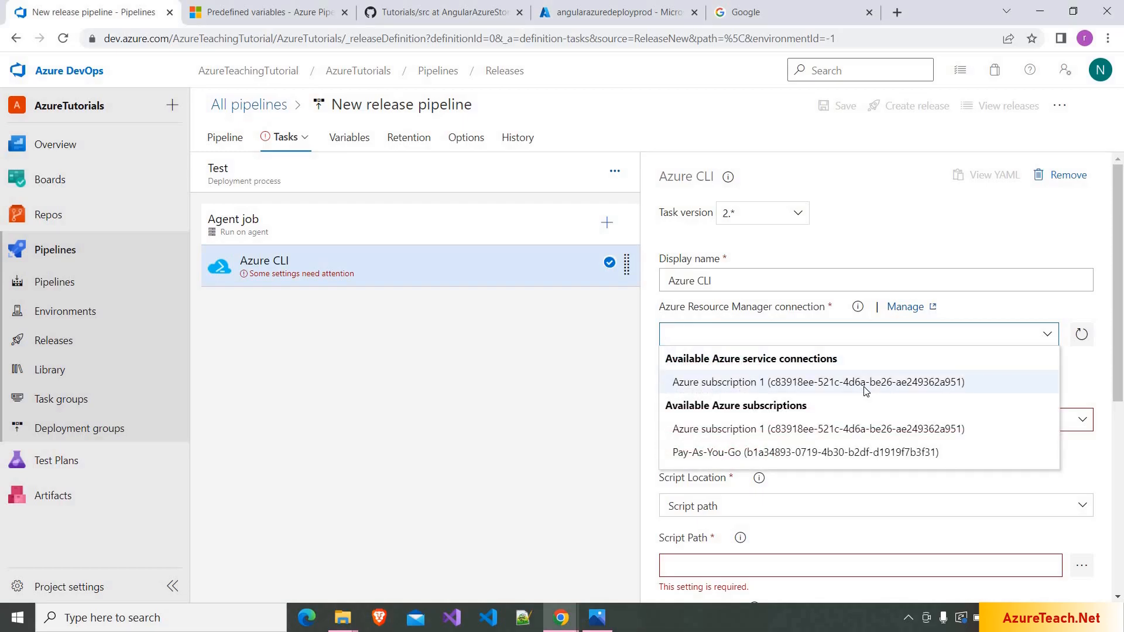
left_click(865, 386)
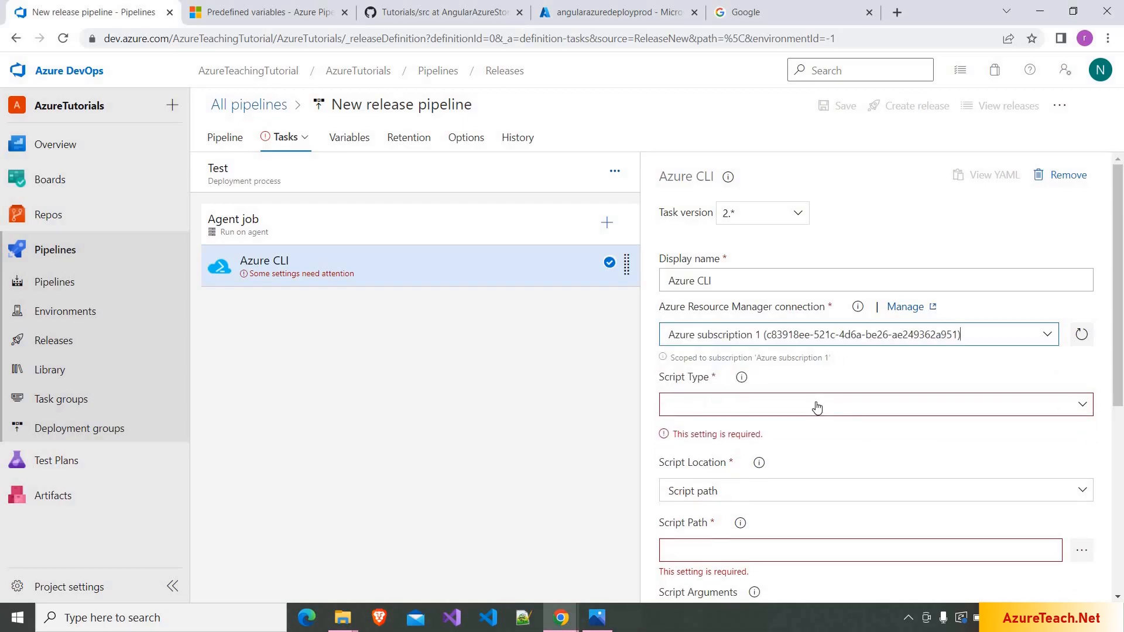
left_click(742, 413)
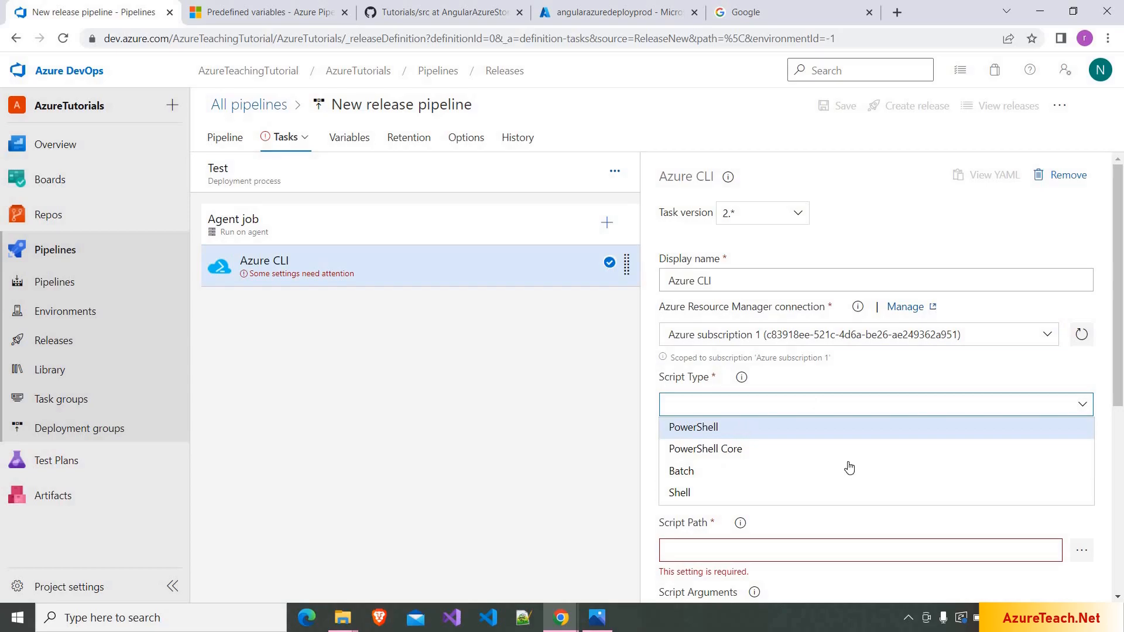
key("Return")
scroll(850, 421, "down", 2)
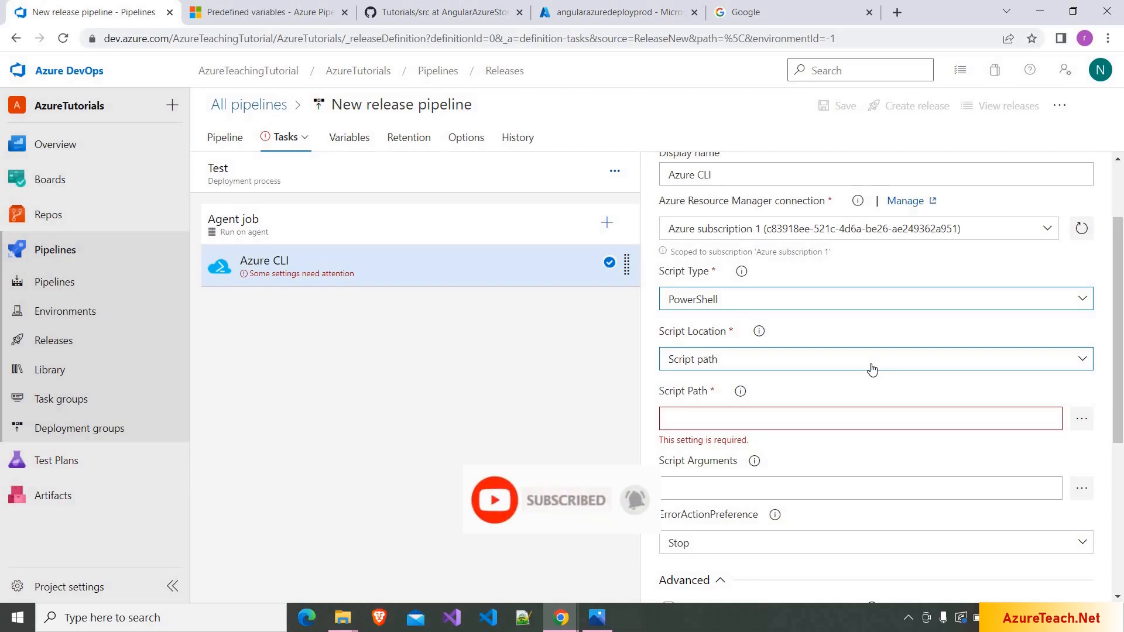
left_click(871, 367)
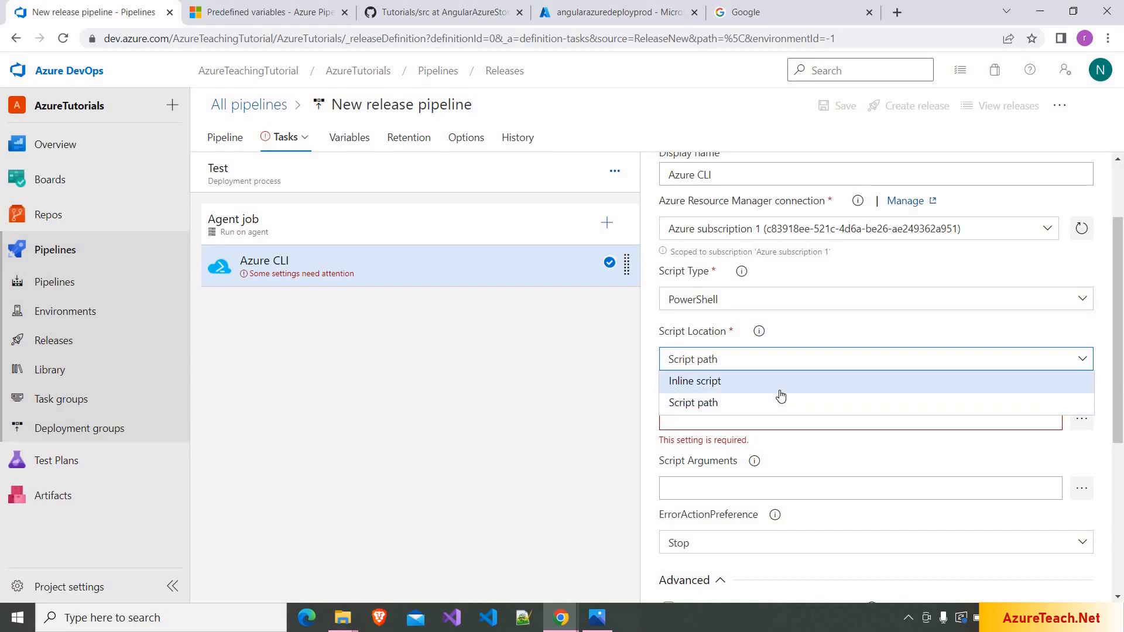
left_click(779, 390)
left_click(721, 438)
- Start the inline script with az storage blob delete-batch --source '$web' and an account-name option
type("a")
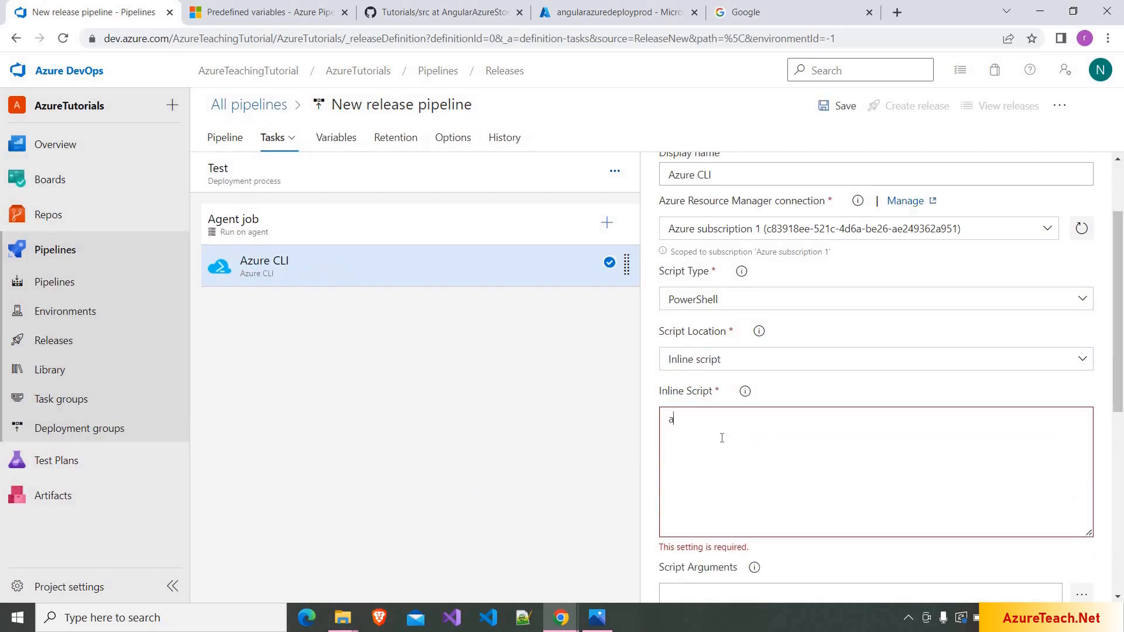
type("z storage blob")
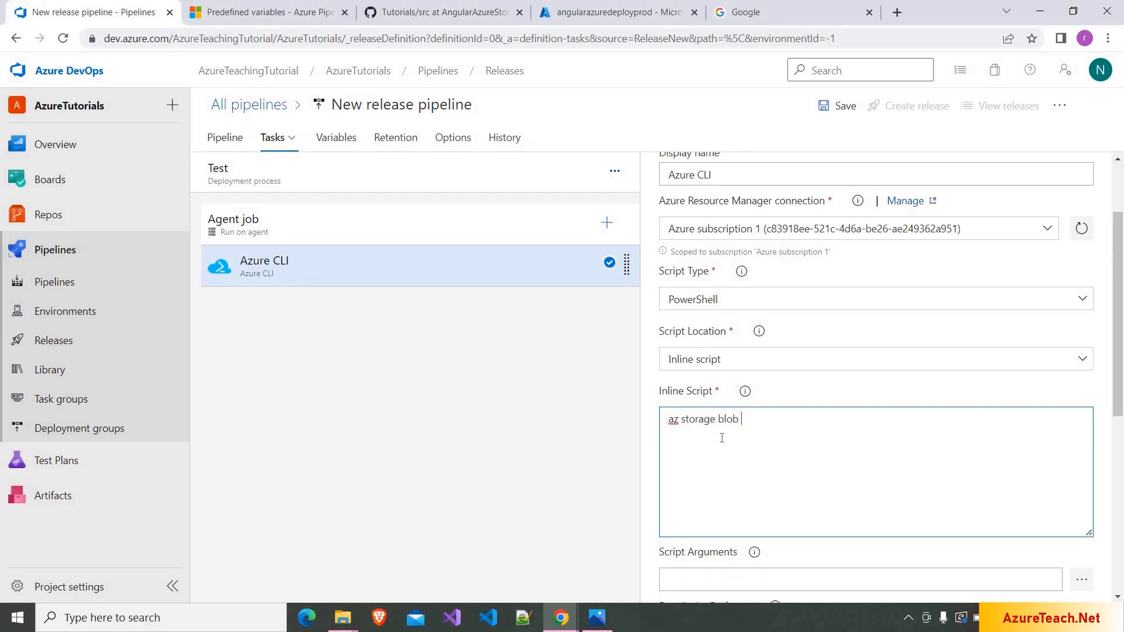
type(" delete-batch")
type("-source '$web")
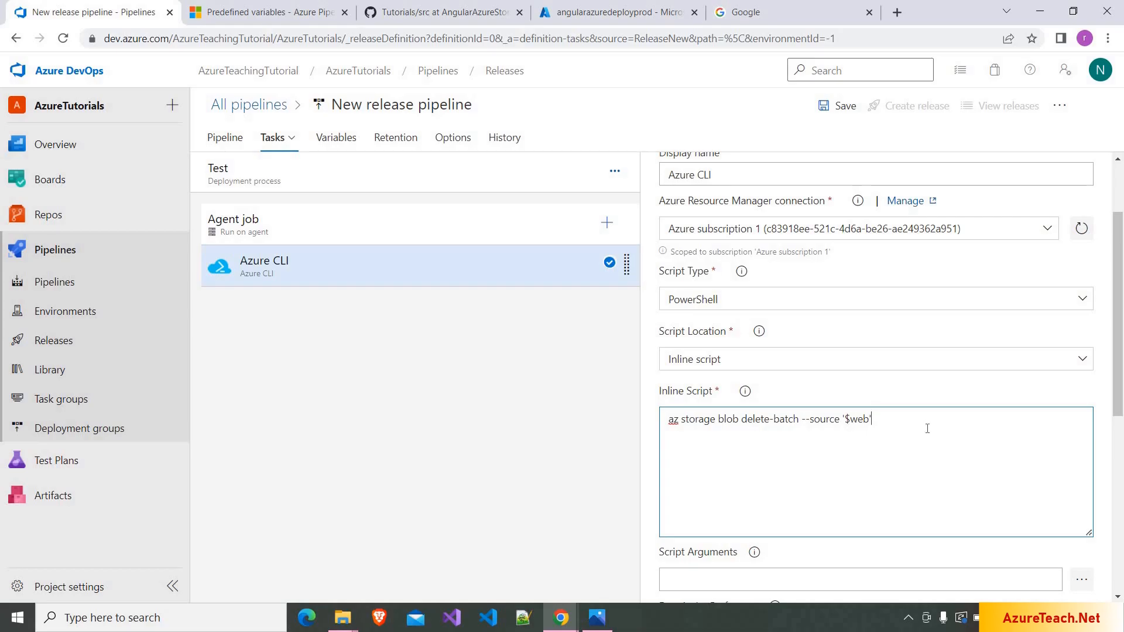
type("--acount-name")
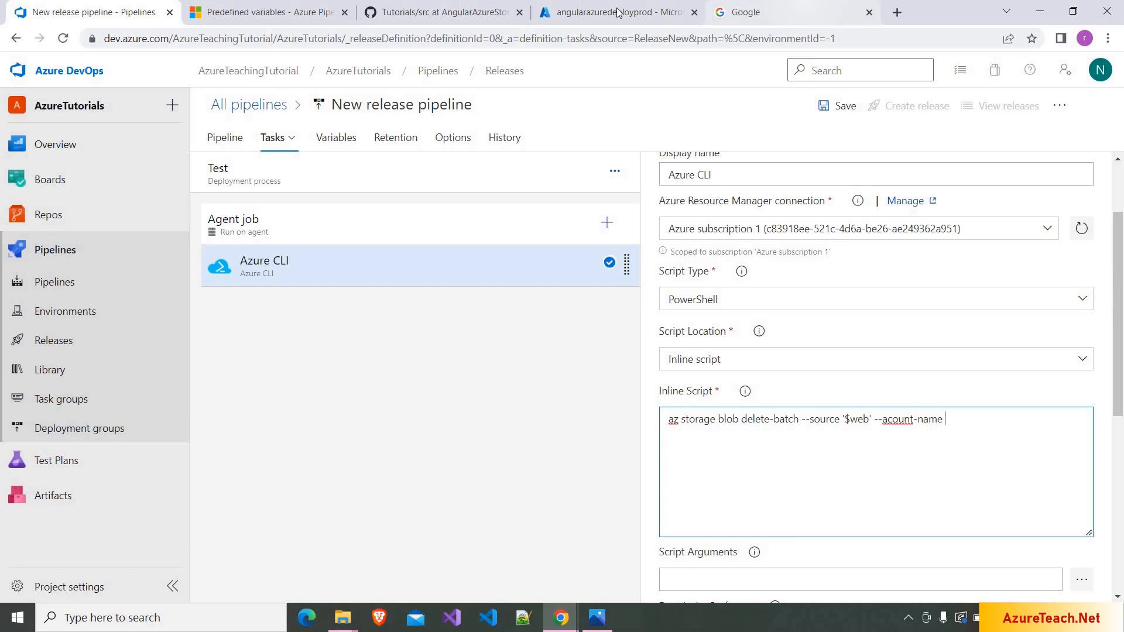
- Fill in the account name angularazuredeploytest from the portal and correct the --account-name spelling
left_click(618, 12)
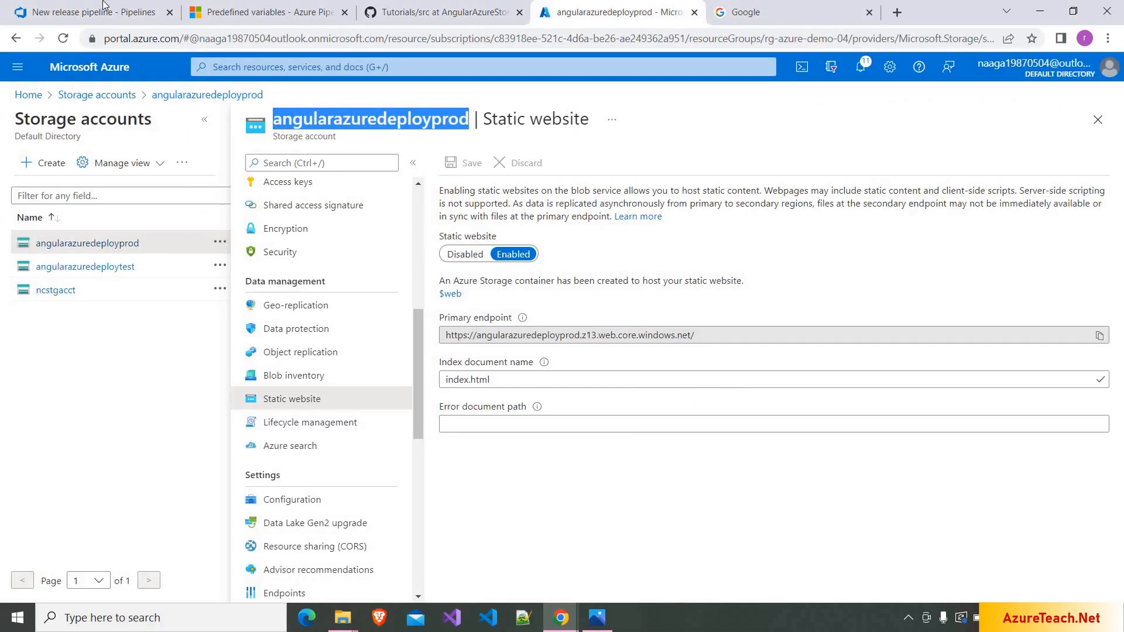
left_click(103, 6)
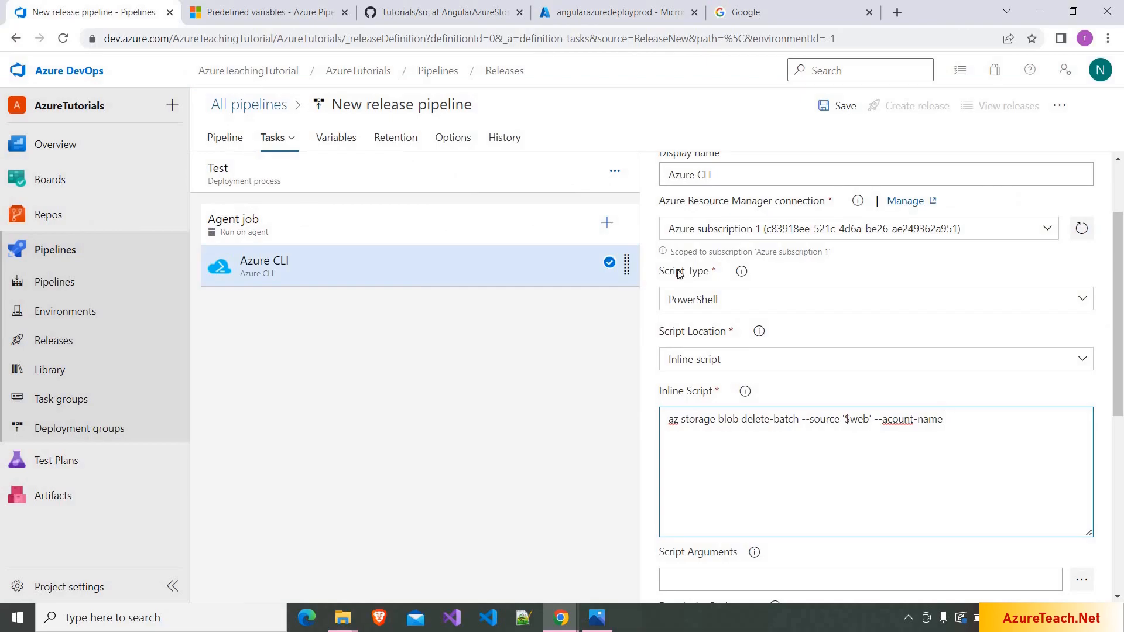
type("angularazuredeployprod")
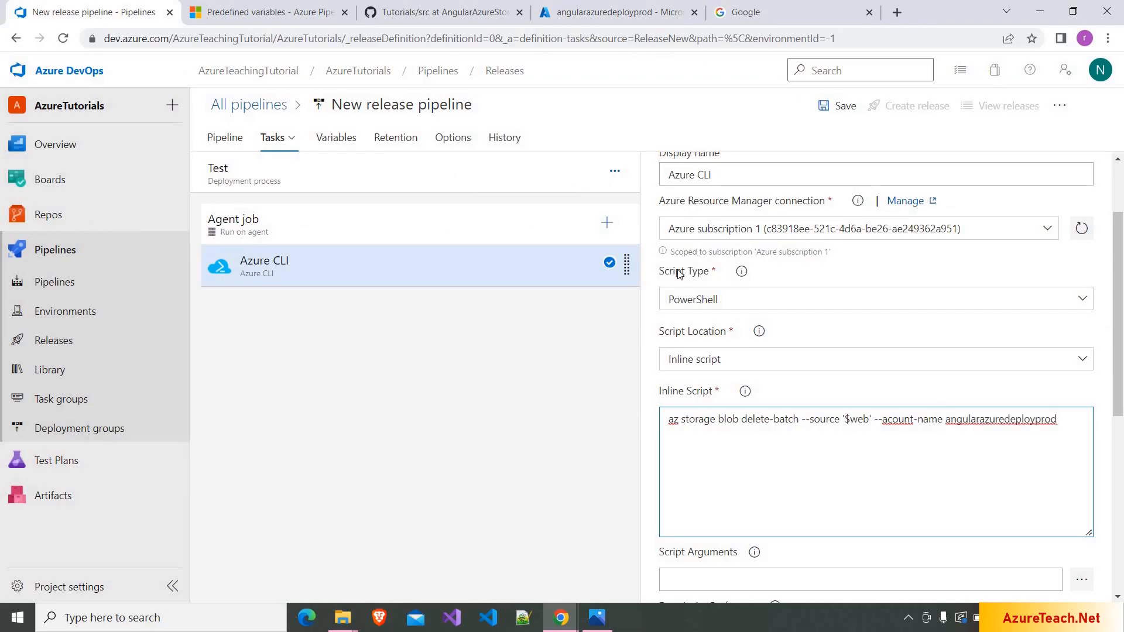
key("BackSpace")
key("BackSpace")
key("BackSpace")
key("BackSpace")
type("test")
left_click(890, 419)
type("c")
double_click(1007, 424)
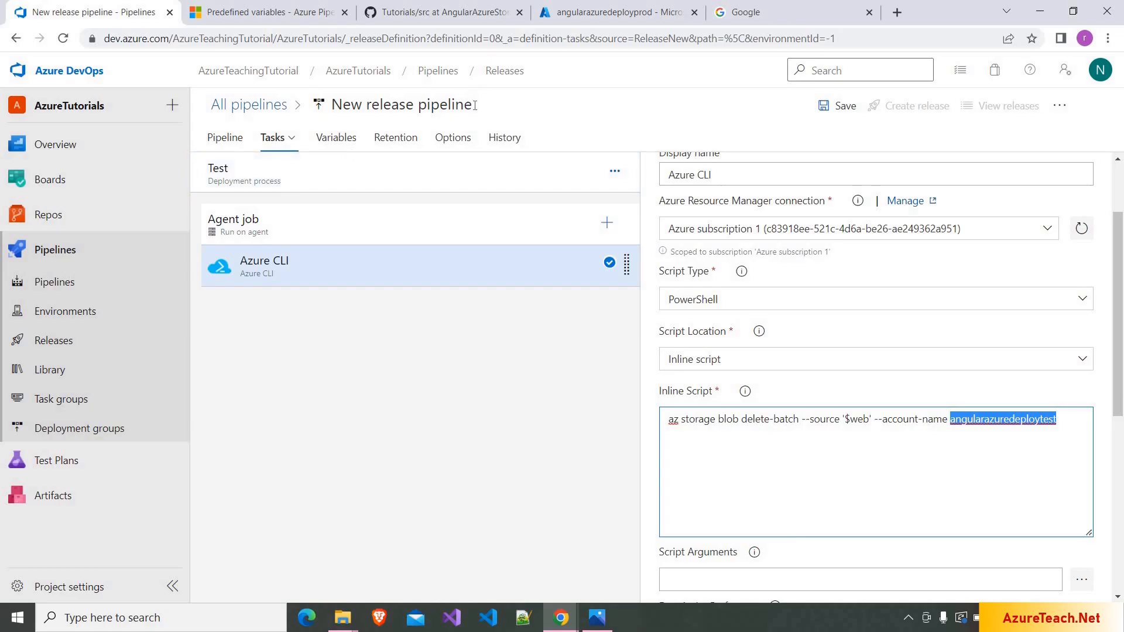
- Rename the pipeline AzureTutorials-CD and add the File transform task found by searching 'File Tran'
left_click(329, 102)
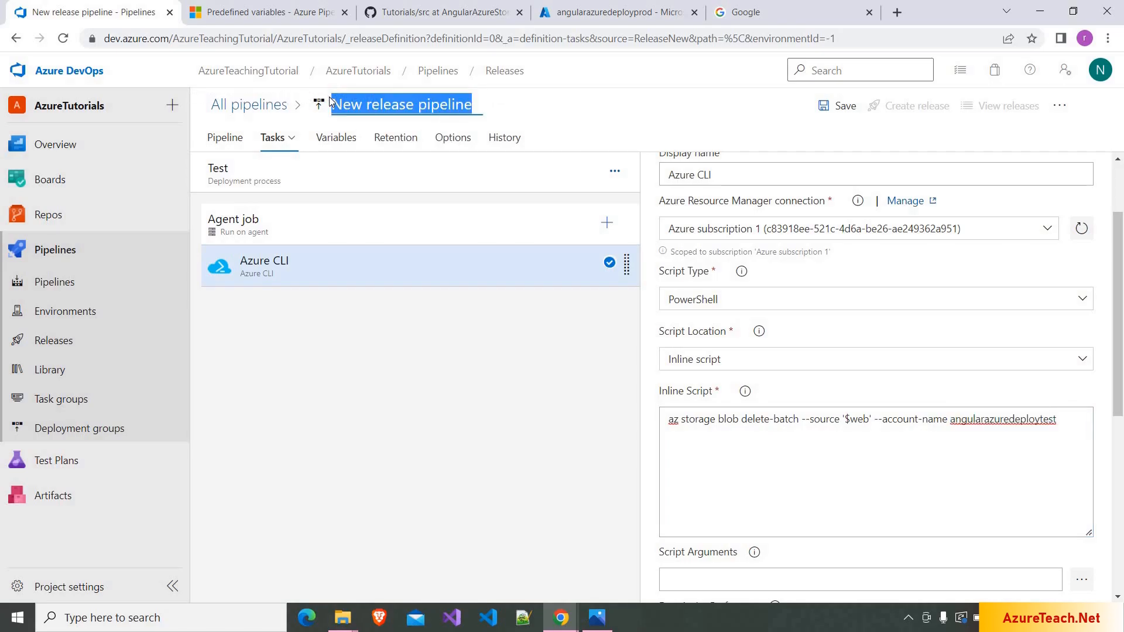
type("AzureTutorials-CD")
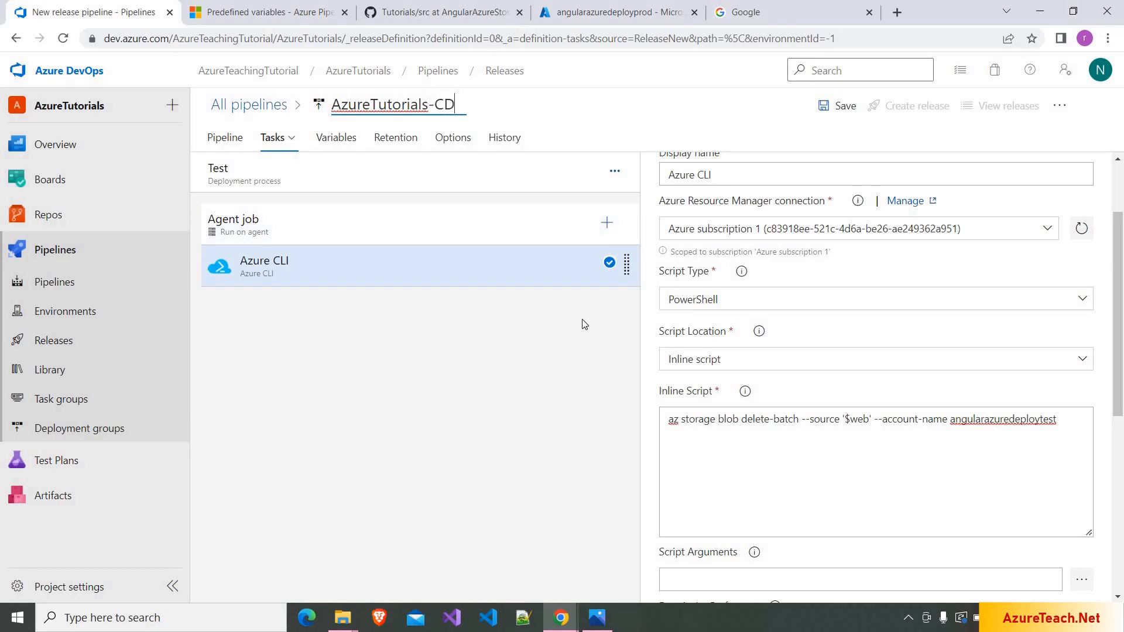
left_click(607, 221)
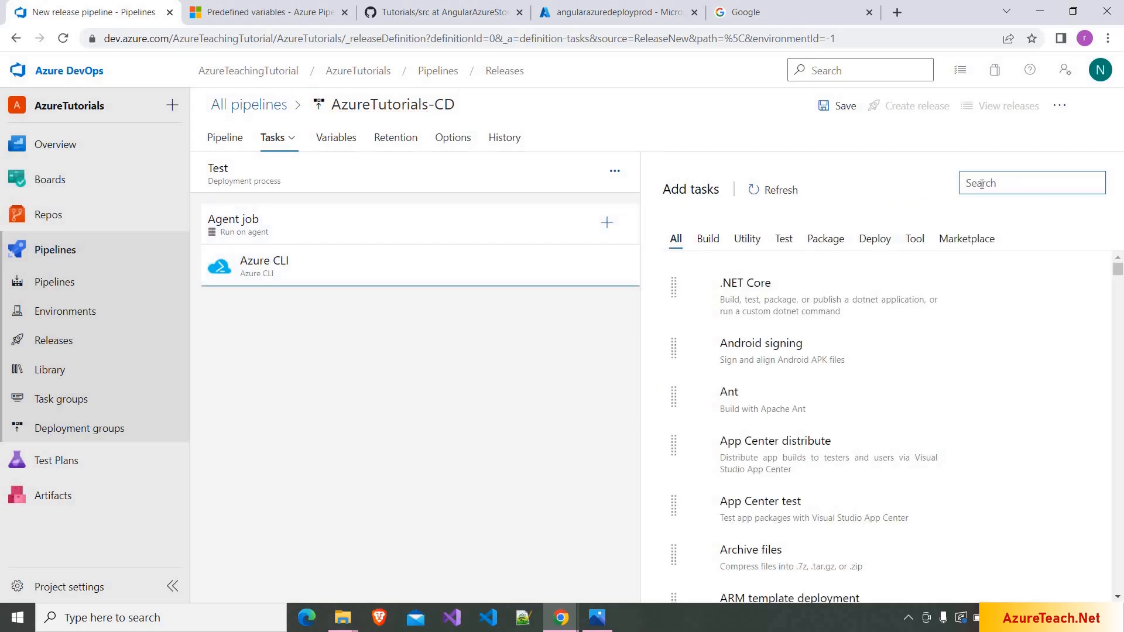
type("File Tran")
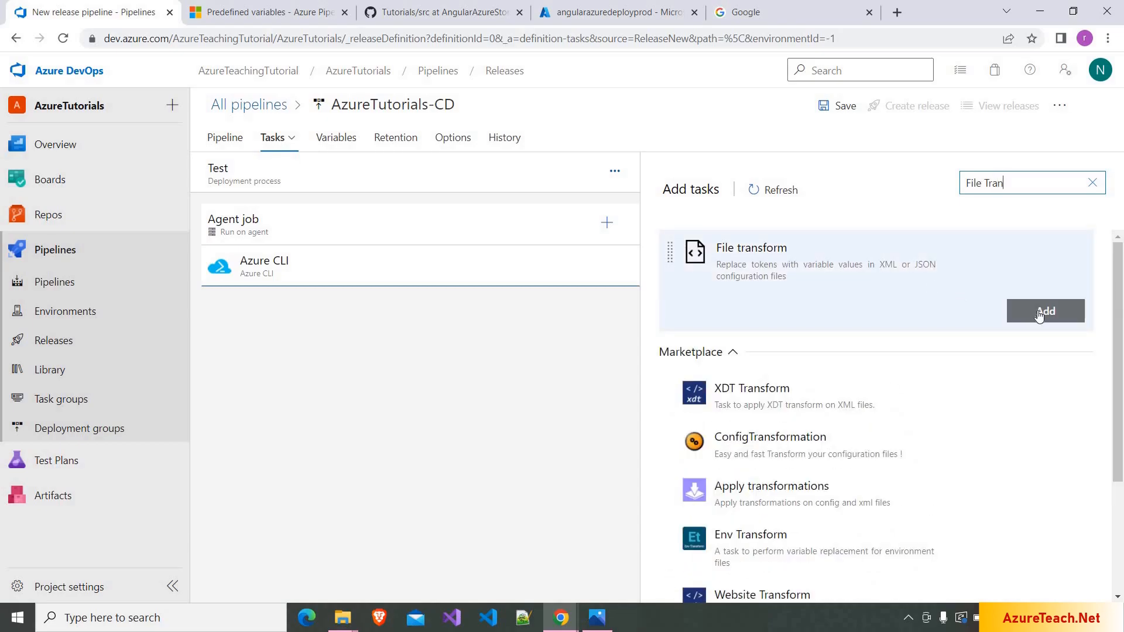
left_click(1039, 315)
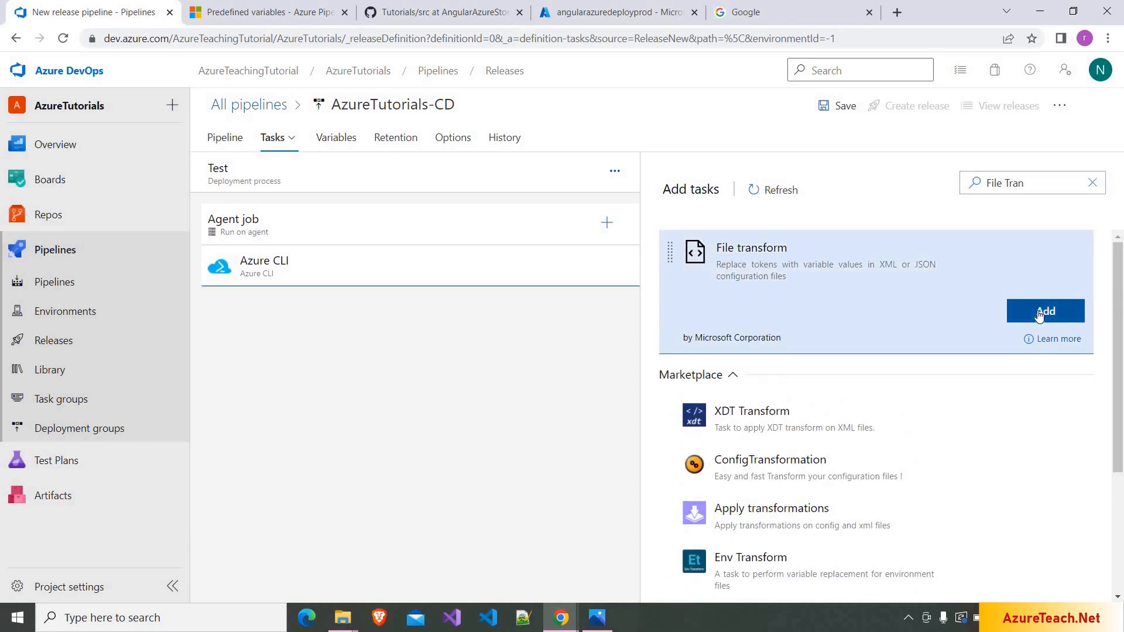
- Add 'Delete Existing Files' to the Azure CLI task name and 'Set Config Values' to File Transform's
left_click(353, 270)
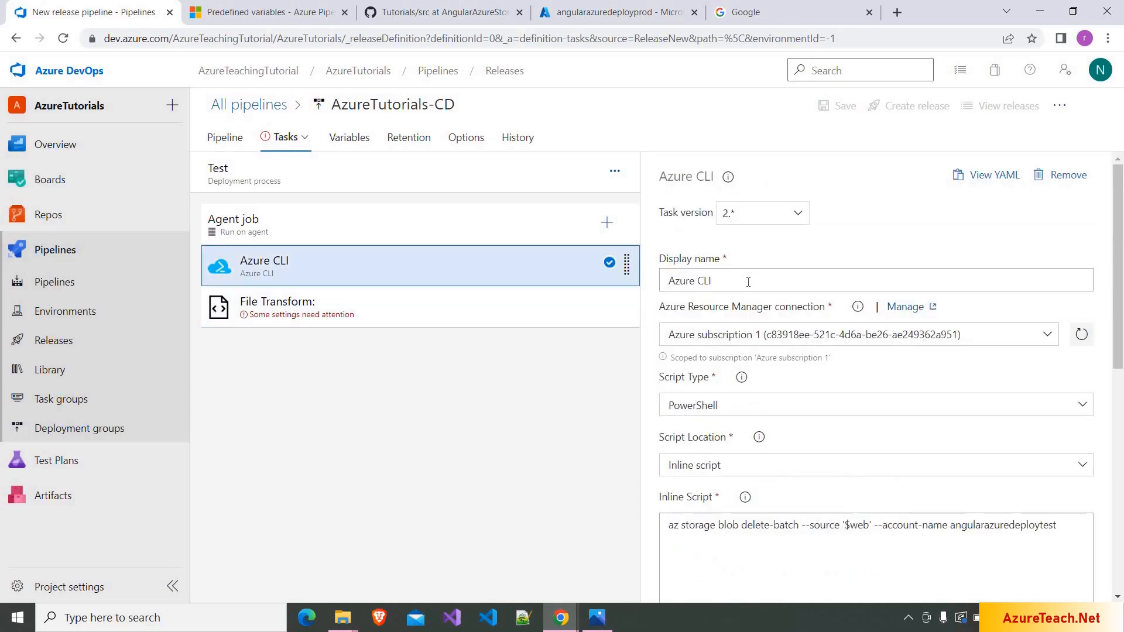
left_click(748, 282)
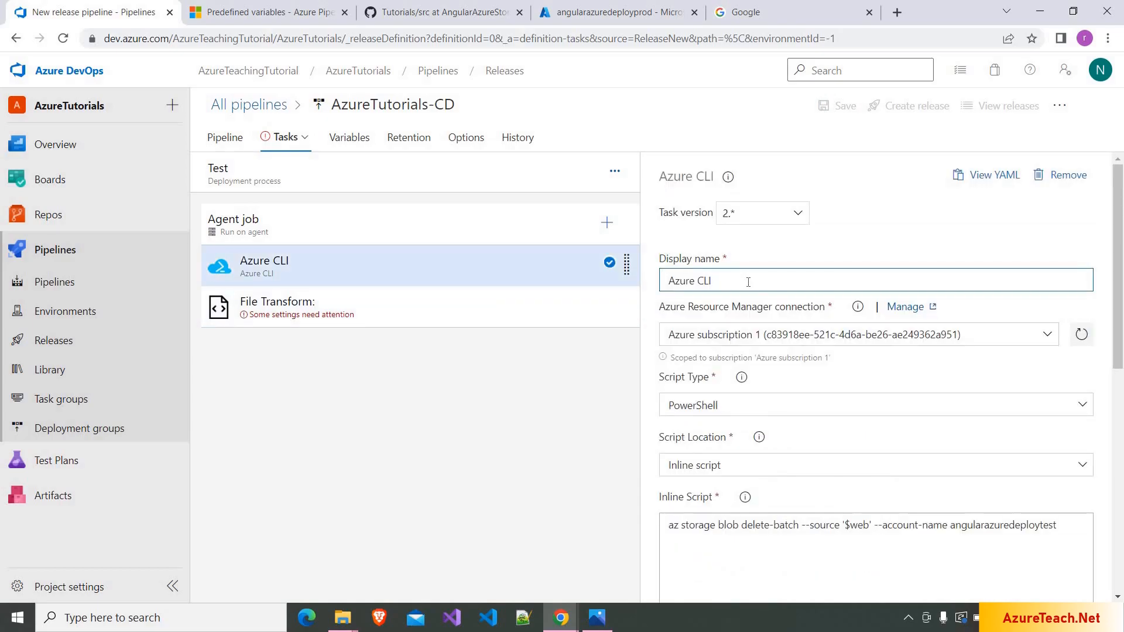
type("Delete Existing Files")
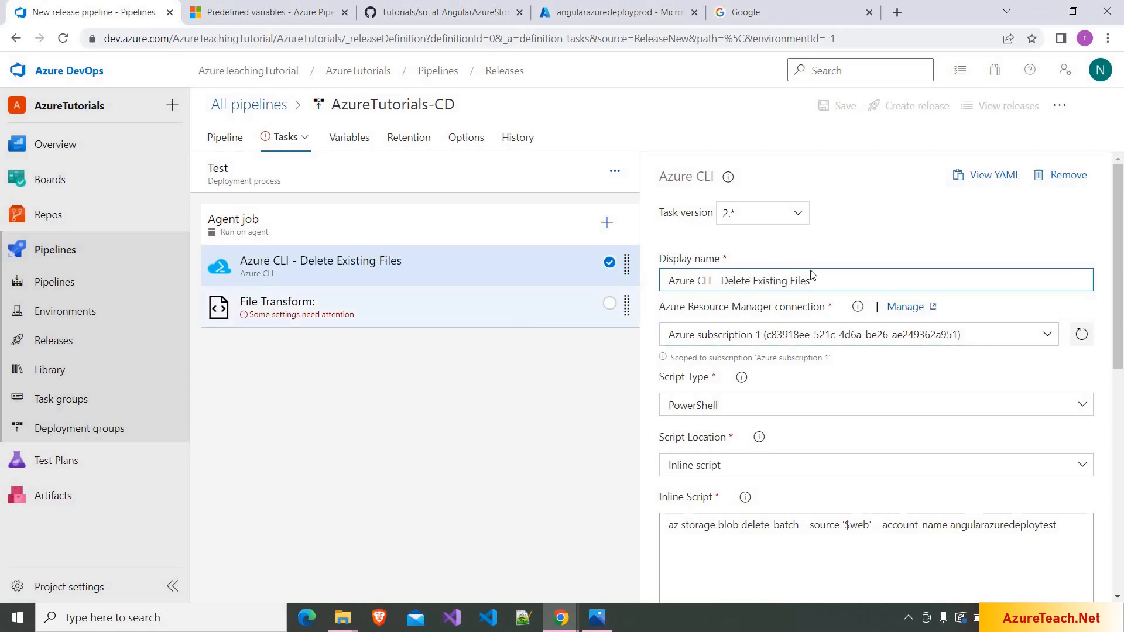
left_click(524, 316)
left_click(802, 284)
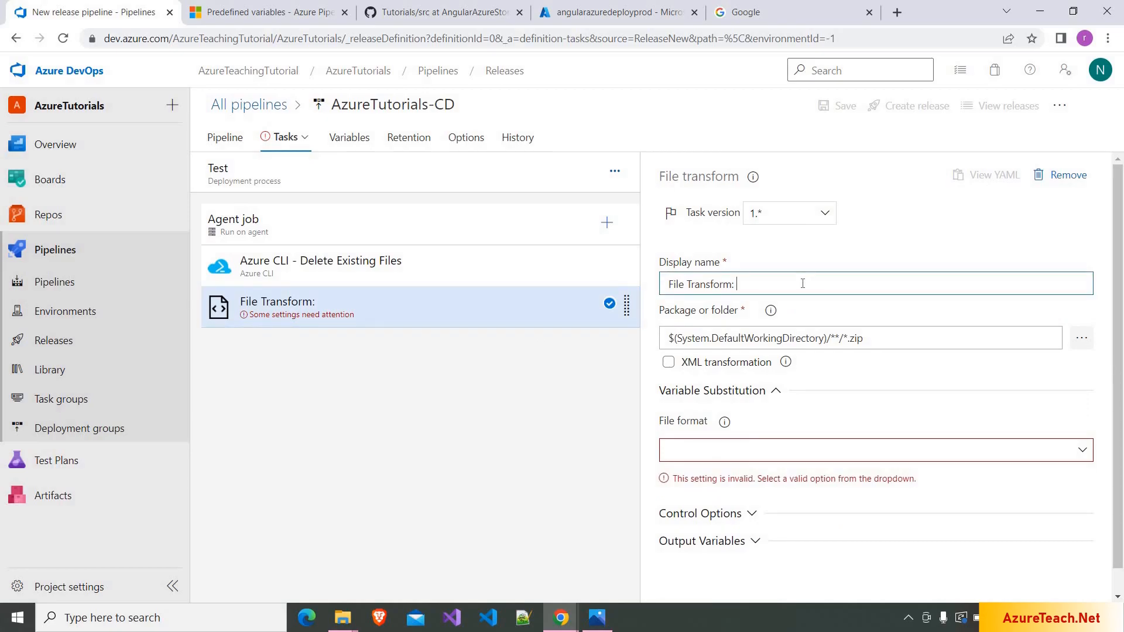
type("Set Config Values")
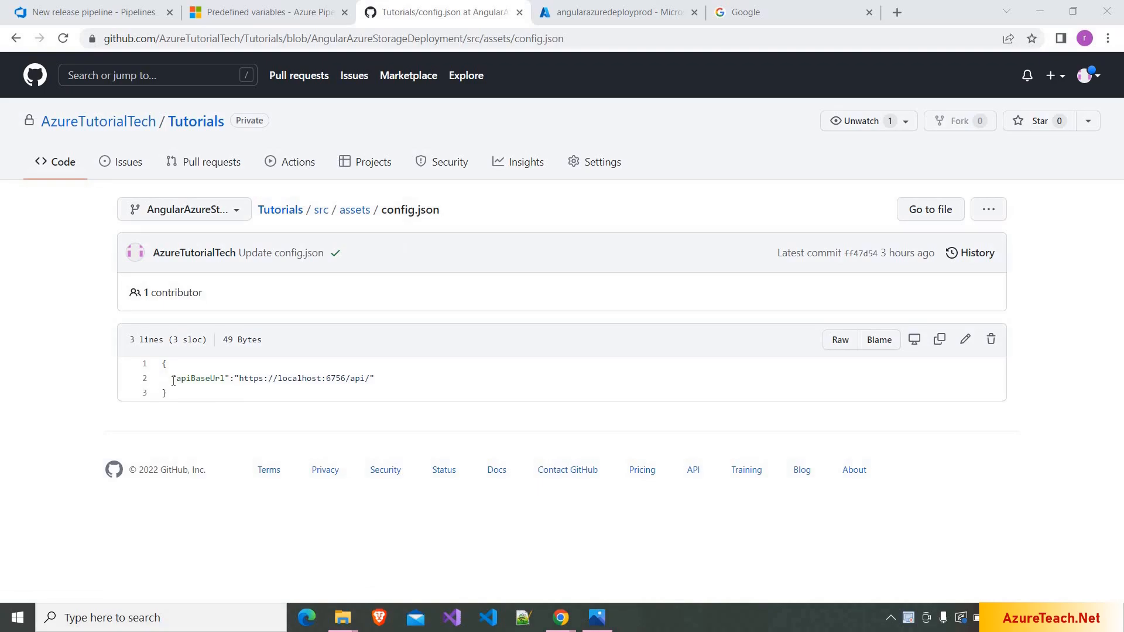
- Select the apiBaseUrl line and its localhost API URL value in config.json
left_click_drag(173, 379, 394, 386)
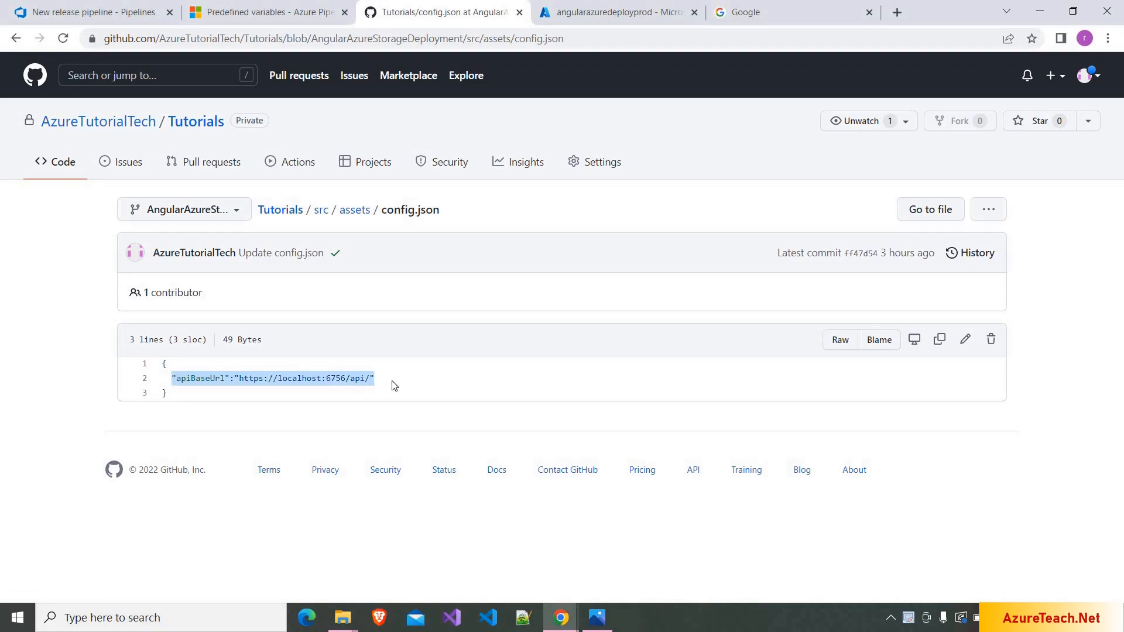
left_click(394, 386)
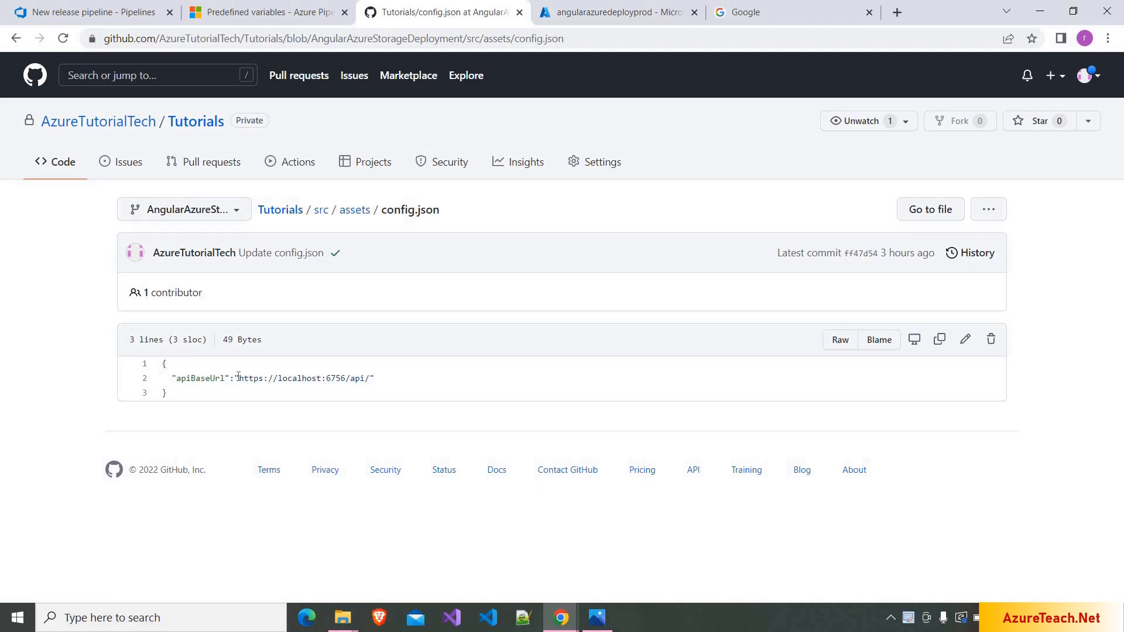
left_click_drag(239, 379, 370, 385)
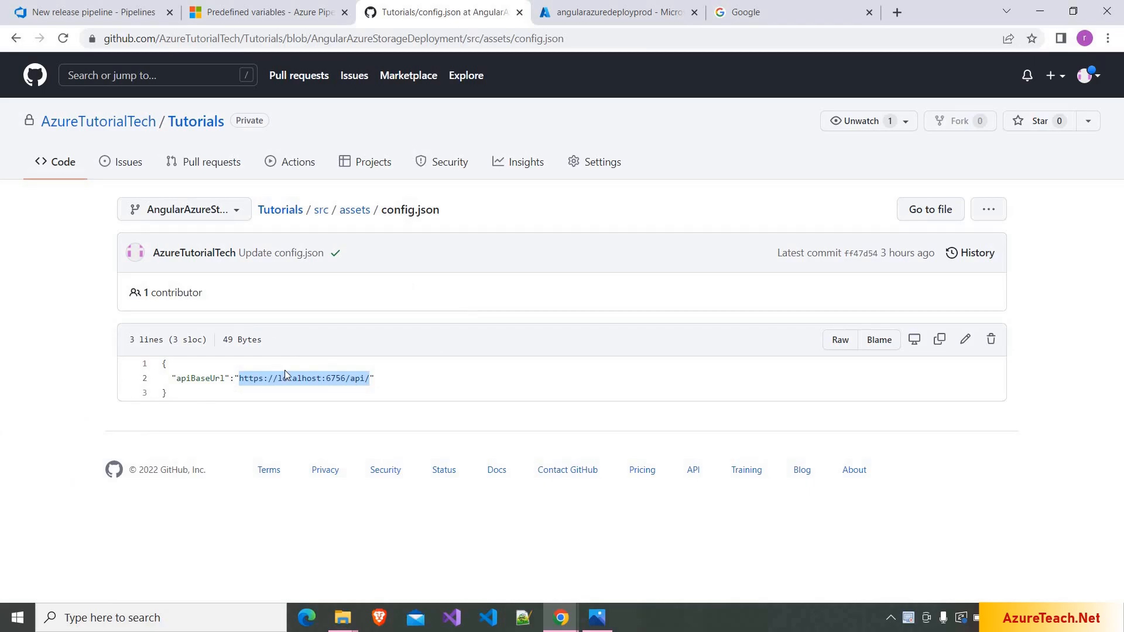
- Browse src > environments, then src > assets, and reopen config.json
left_click(325, 221)
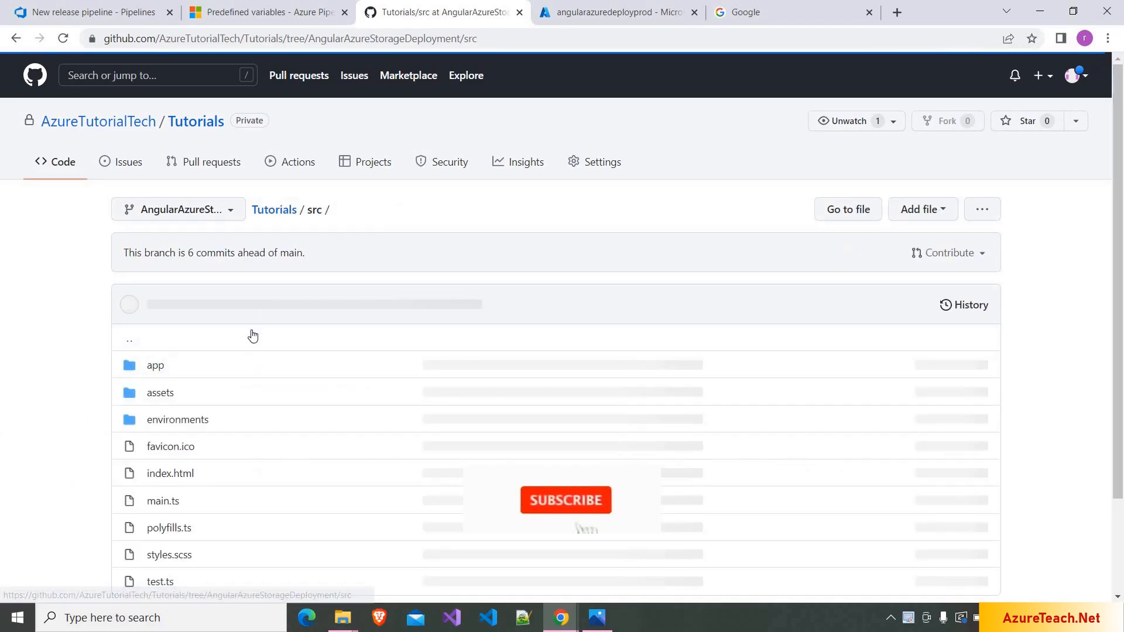
left_click(195, 421)
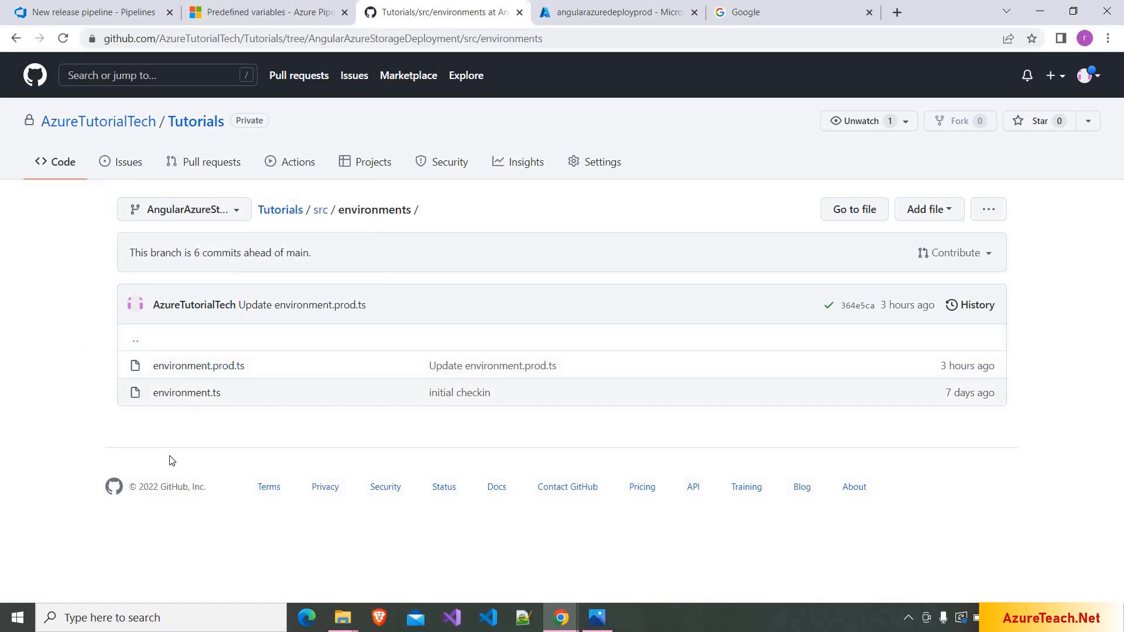
left_click(321, 211)
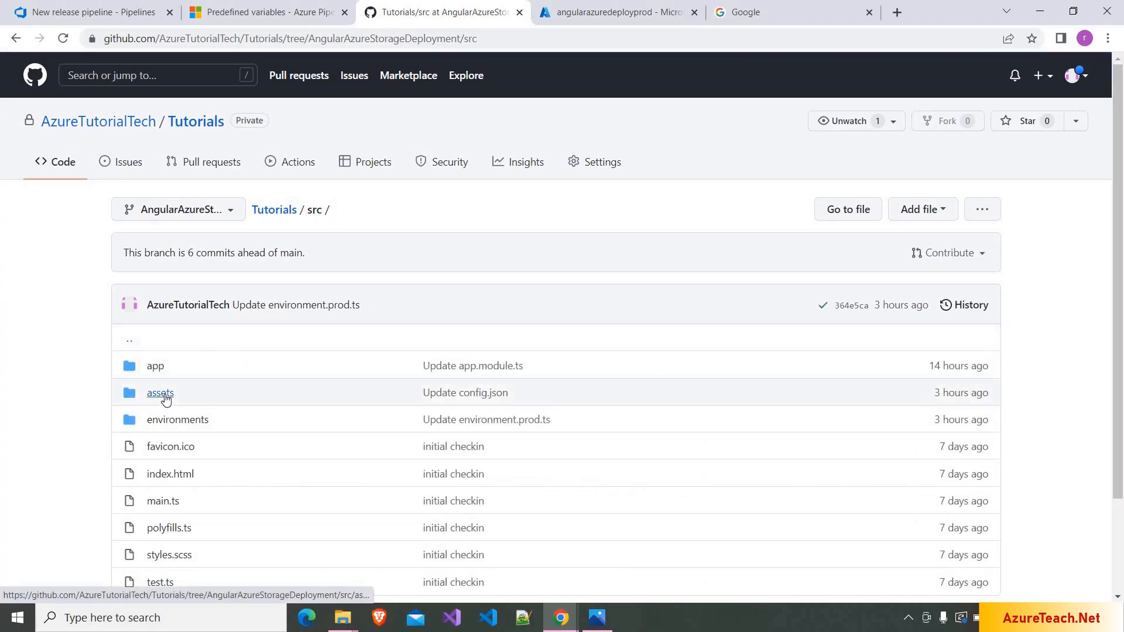
left_click(164, 395)
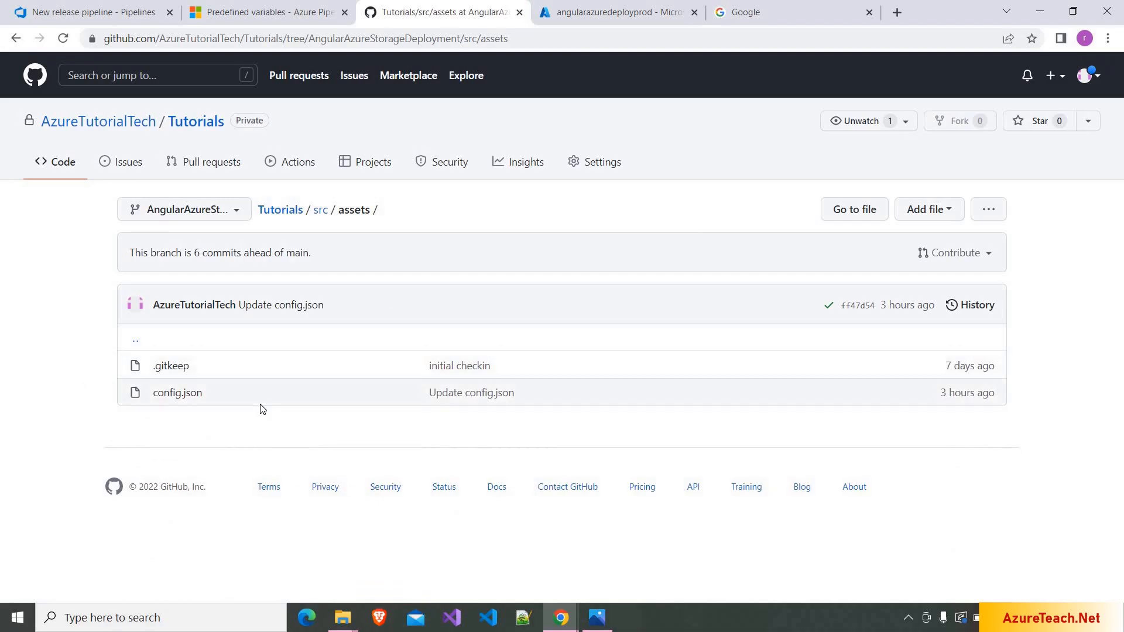
left_click(157, 398)
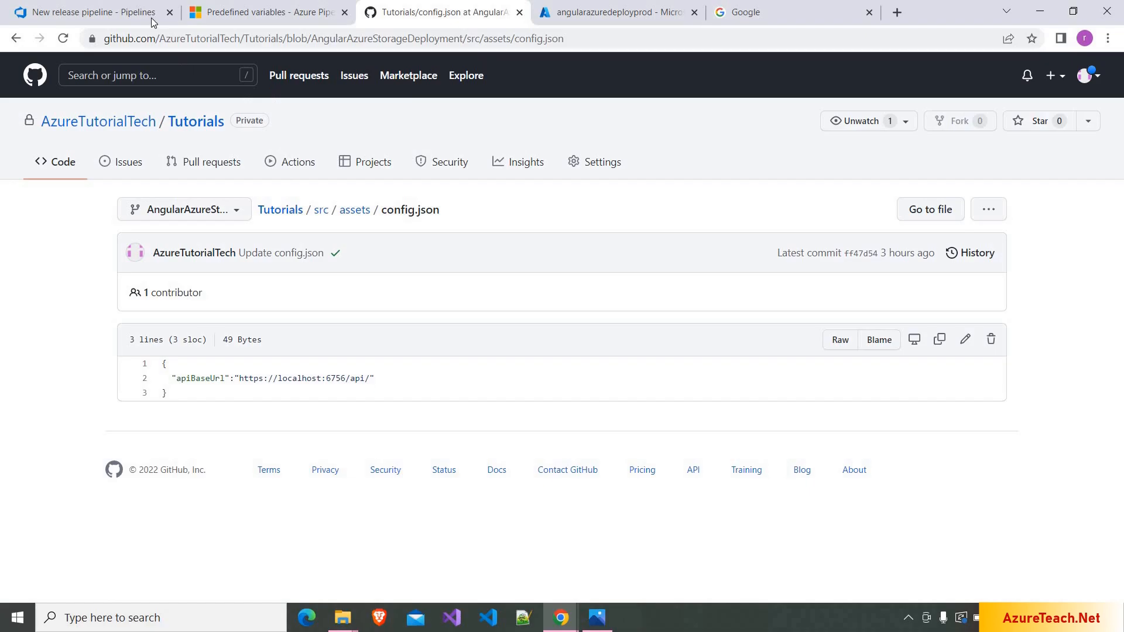
- Set the File Transform task's Package or folder to _AzureTutorials-CI/drop/azuread-angular-demo/assets
left_click(69, 5)
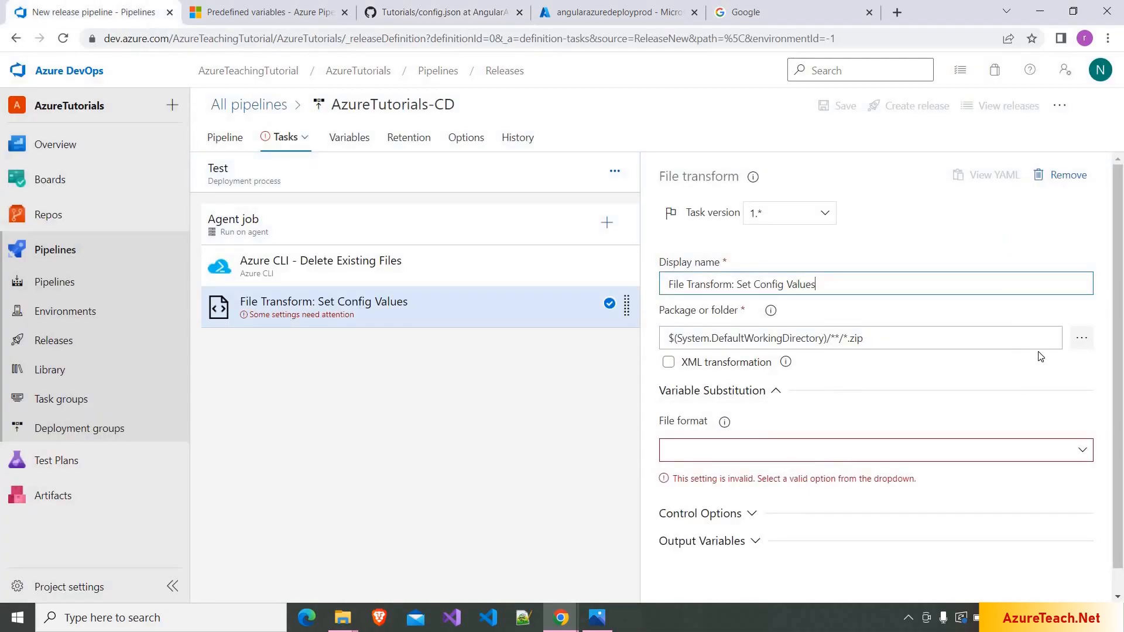
left_click(1081, 348)
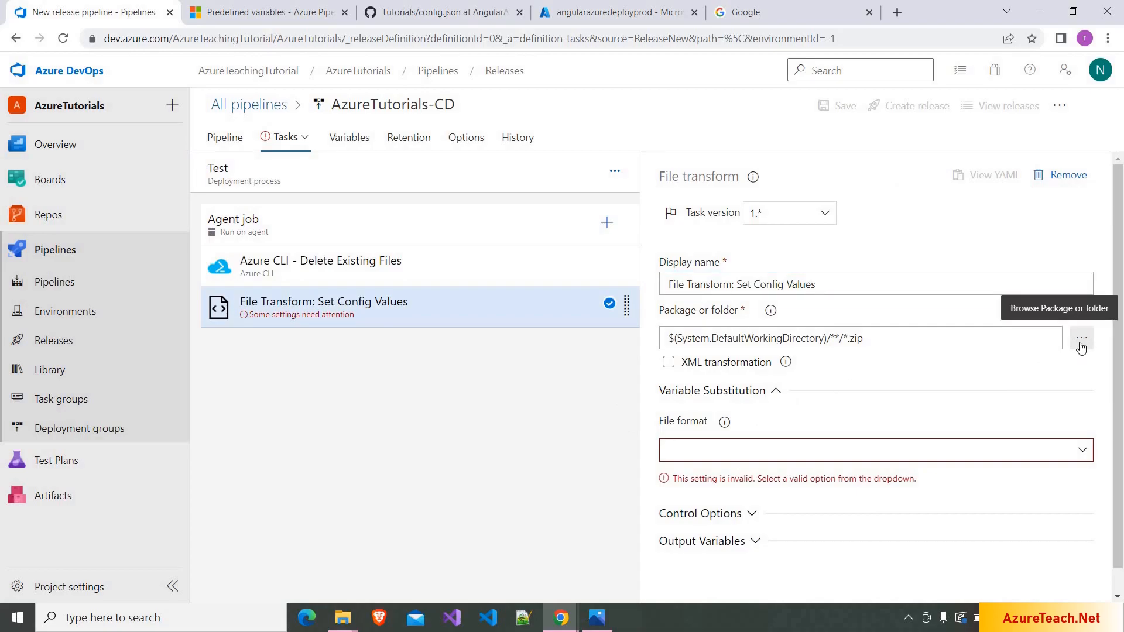
left_click(1081, 345)
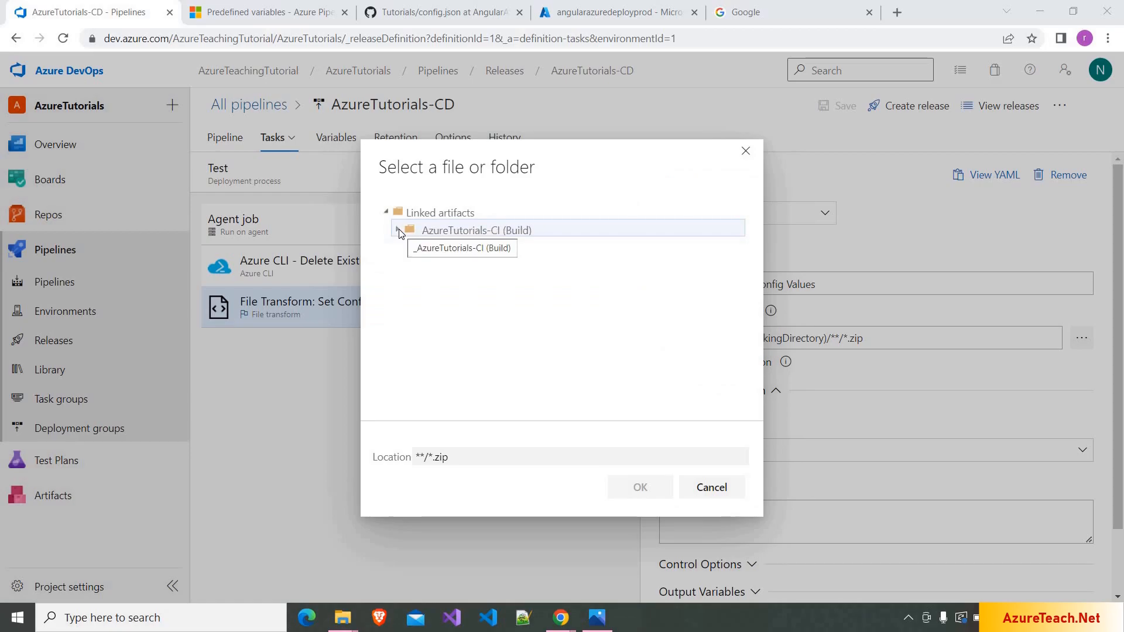
left_click(399, 230)
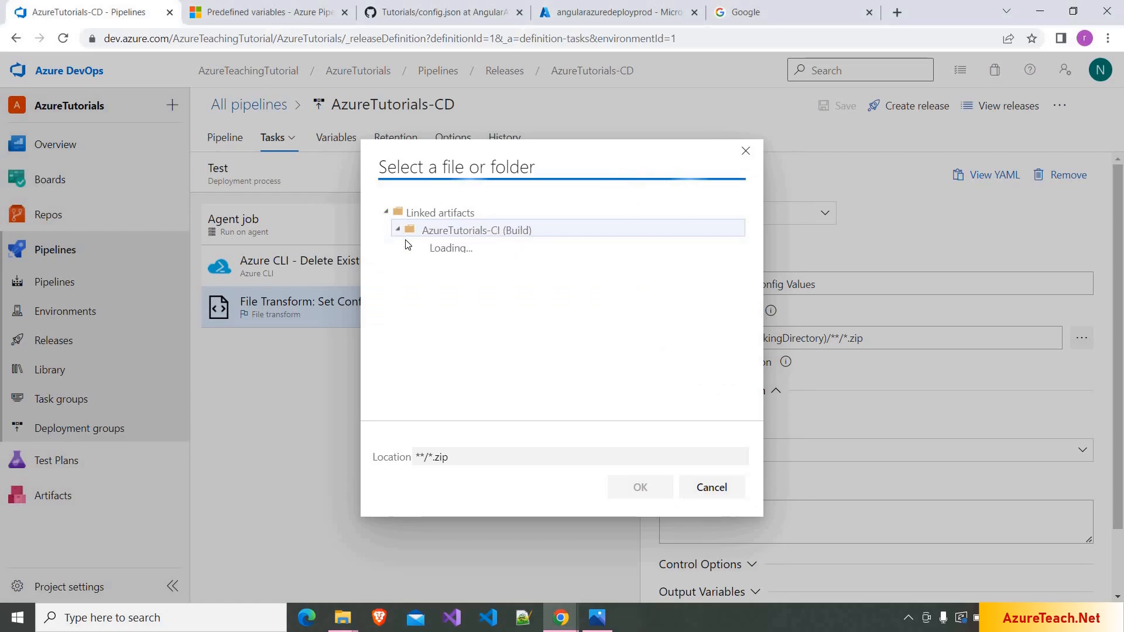
left_click(409, 248)
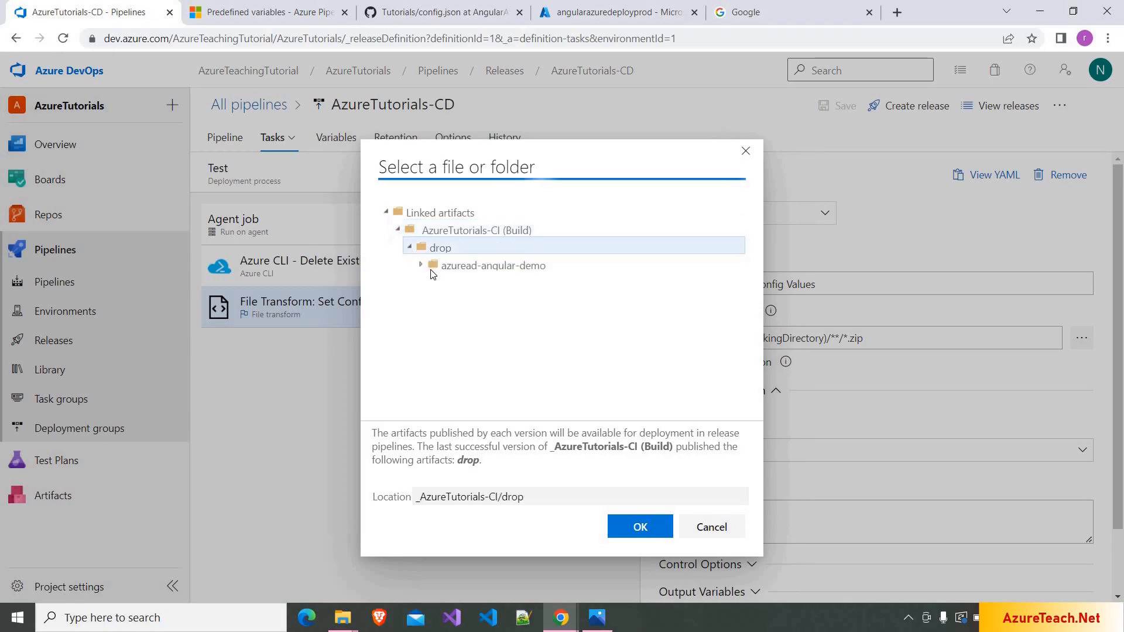
left_click(421, 265)
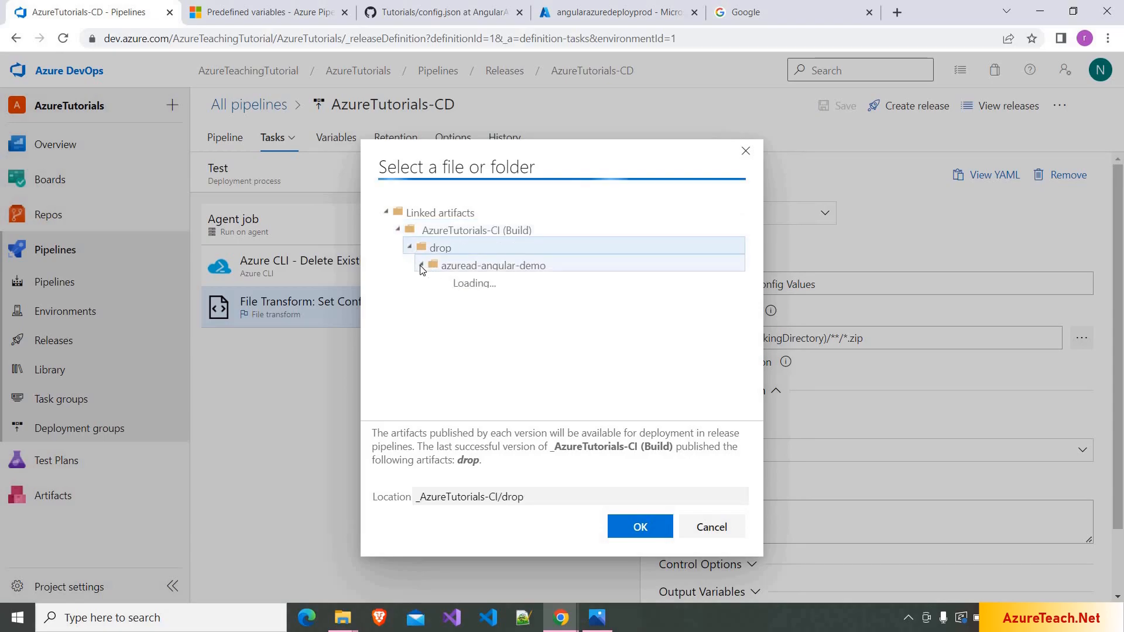
left_click(456, 285)
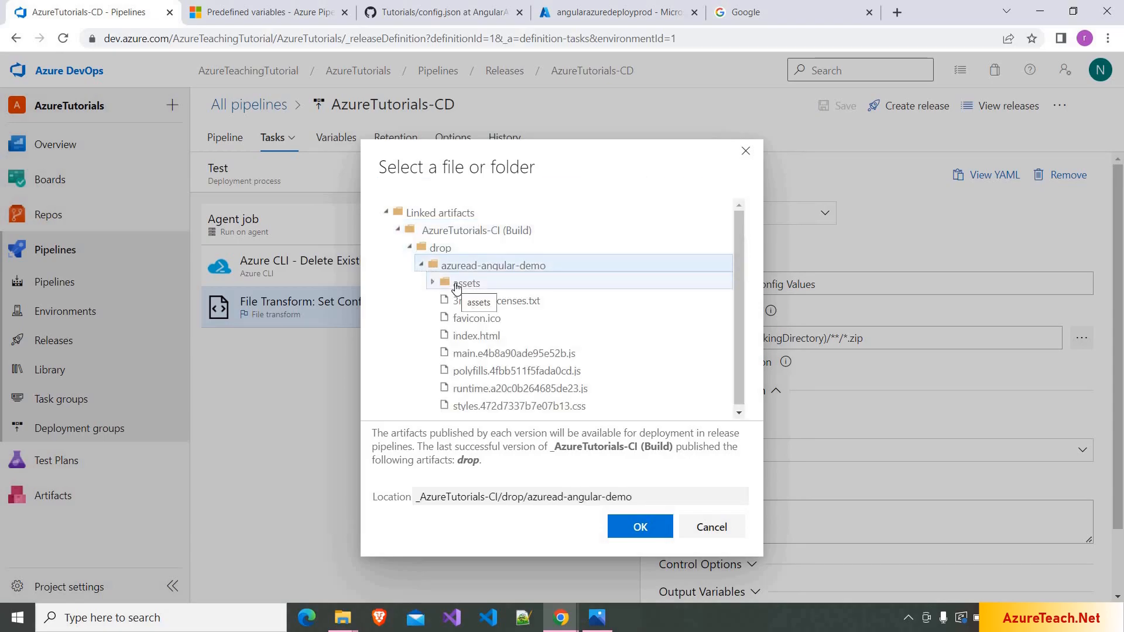
left_click(641, 527)
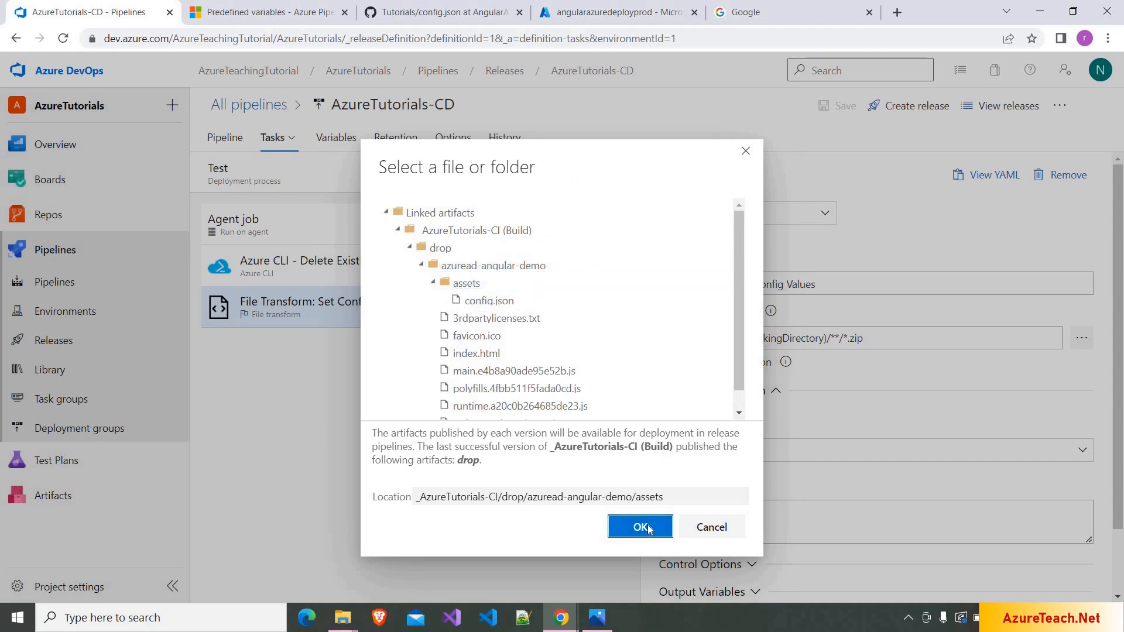
- Set the File Transform task to target config.json in JSON format
key("alt+Tab")
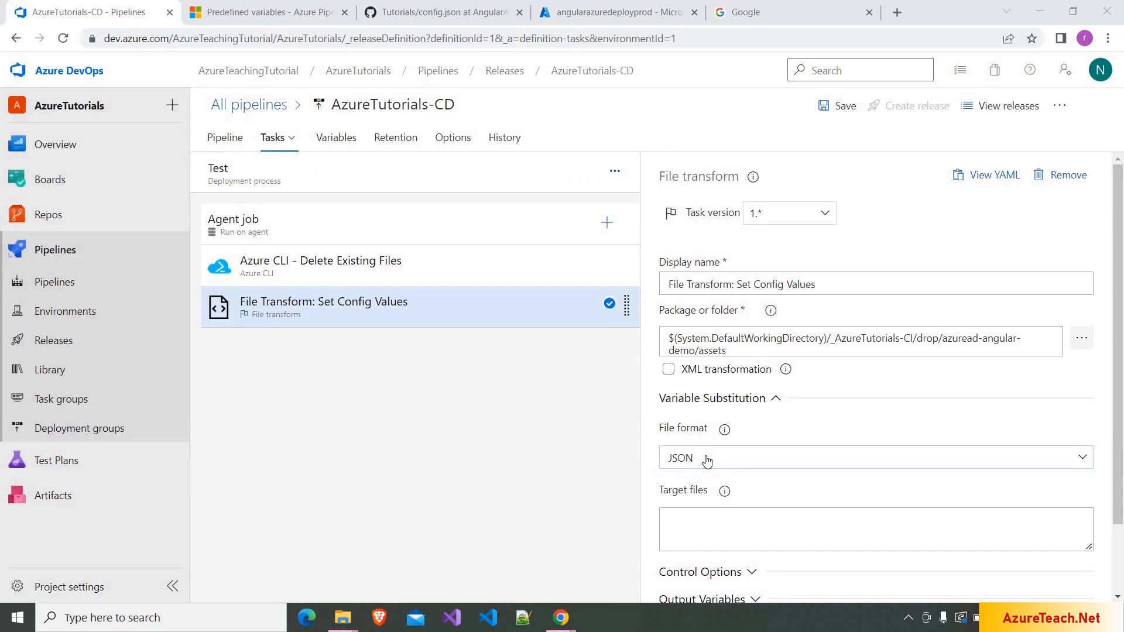
left_click(727, 523)
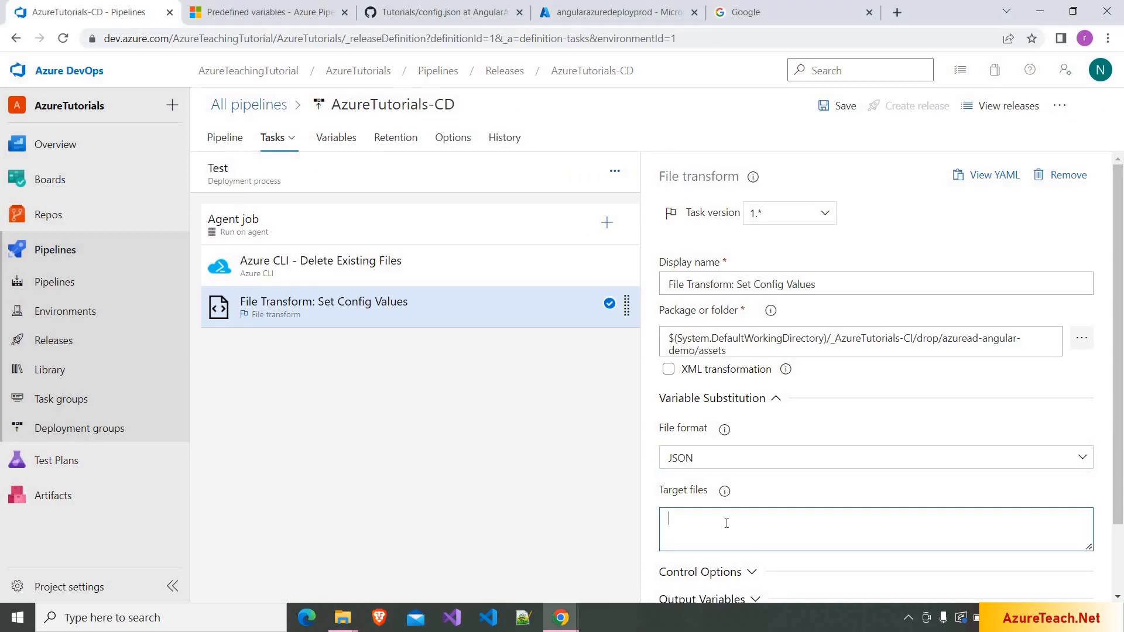
type("con")
type("json")
left_click(346, 144)
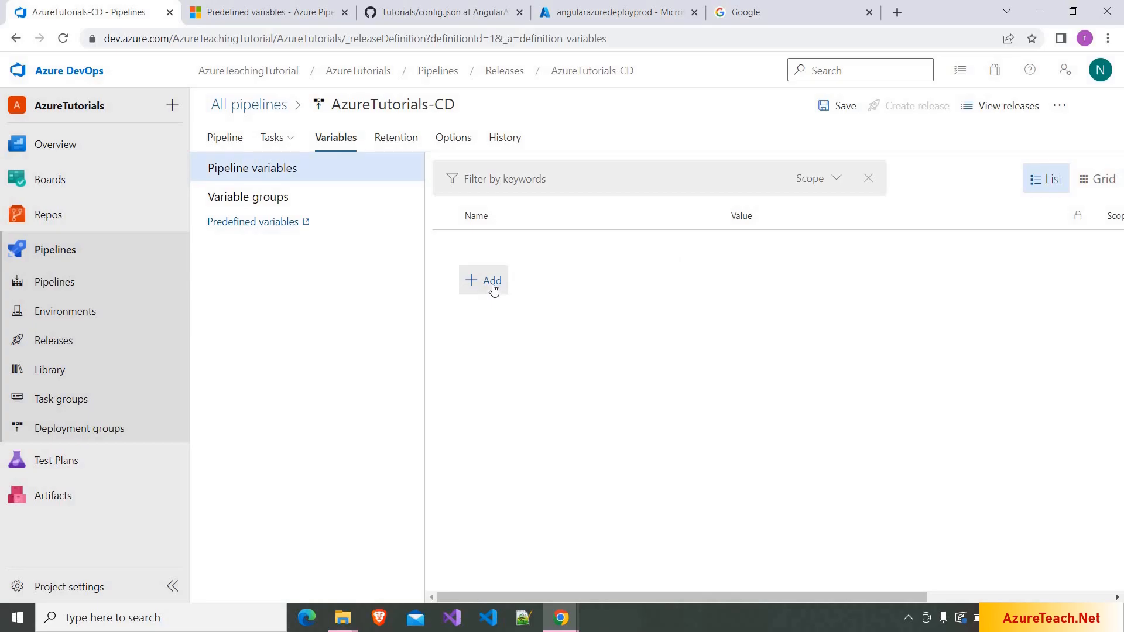
left_click(492, 282)
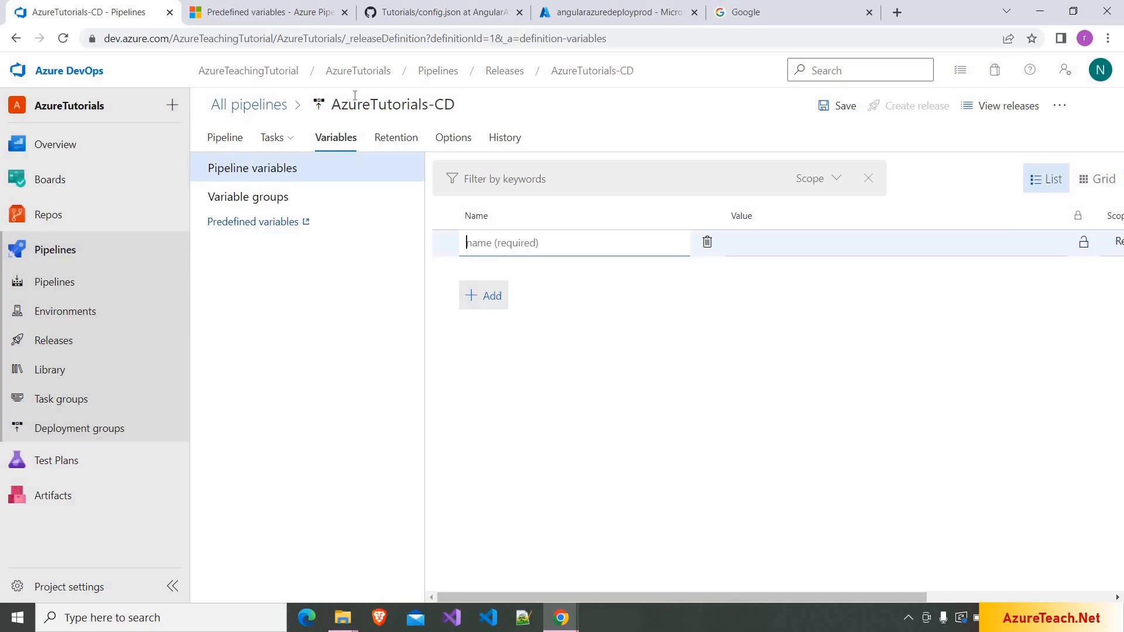
left_click(493, 8)
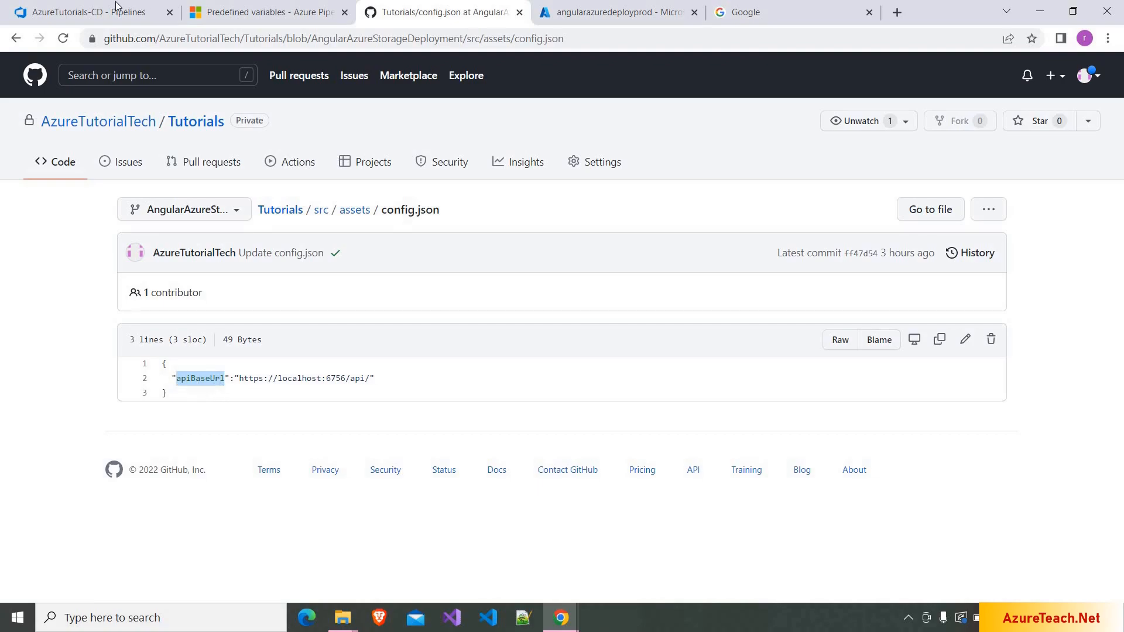
left_click(99, 12)
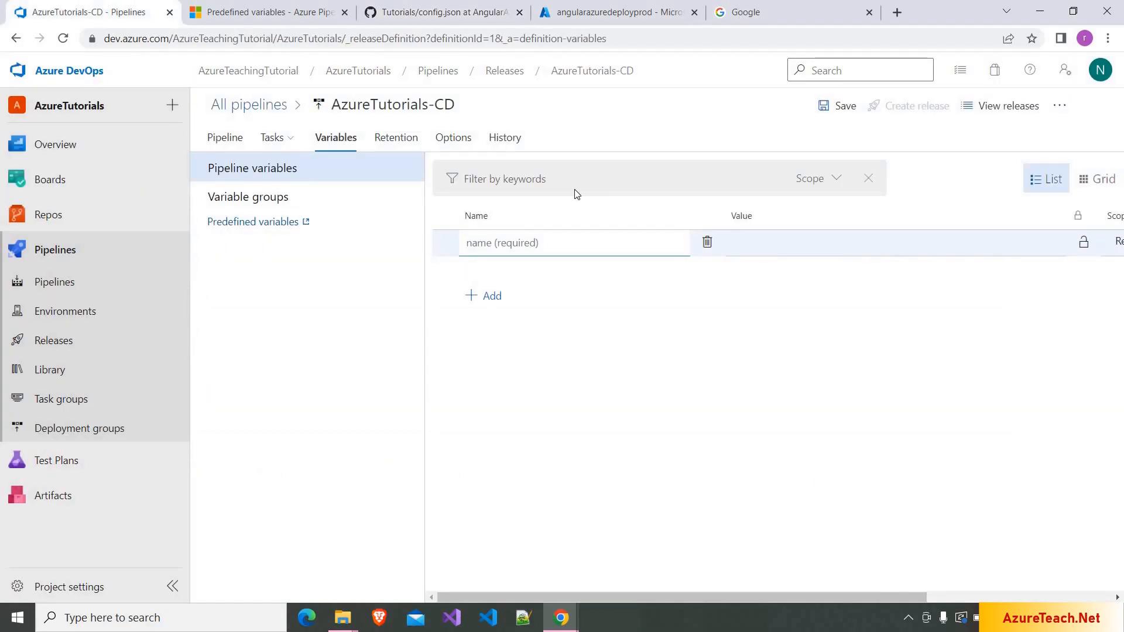
type("apiBaseUrl")
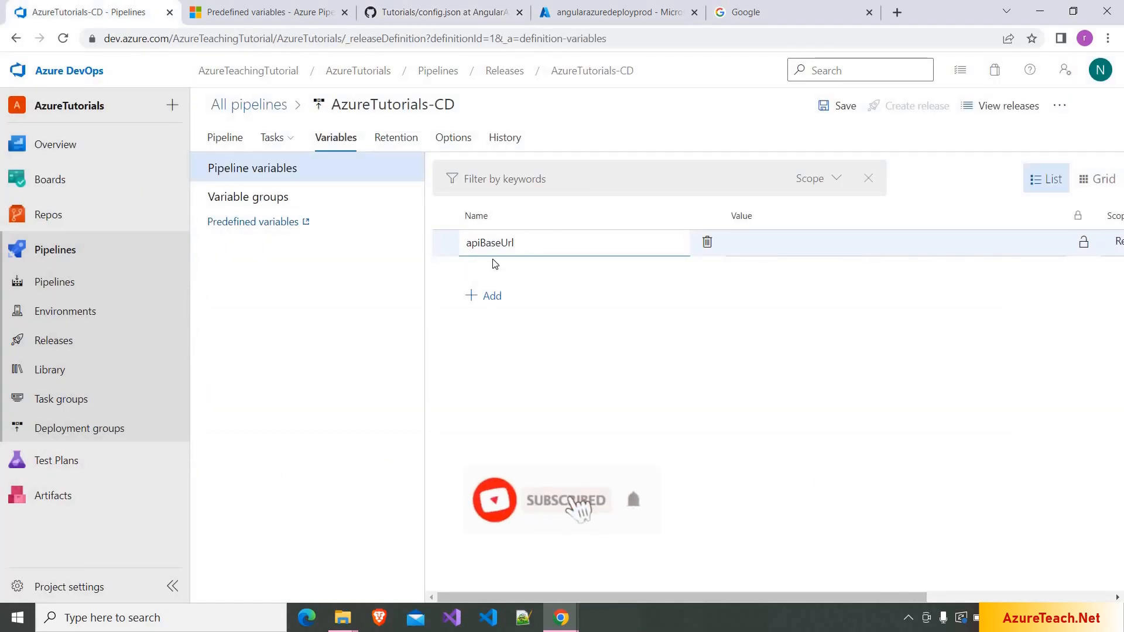
left_click(772, 240)
type("htt")
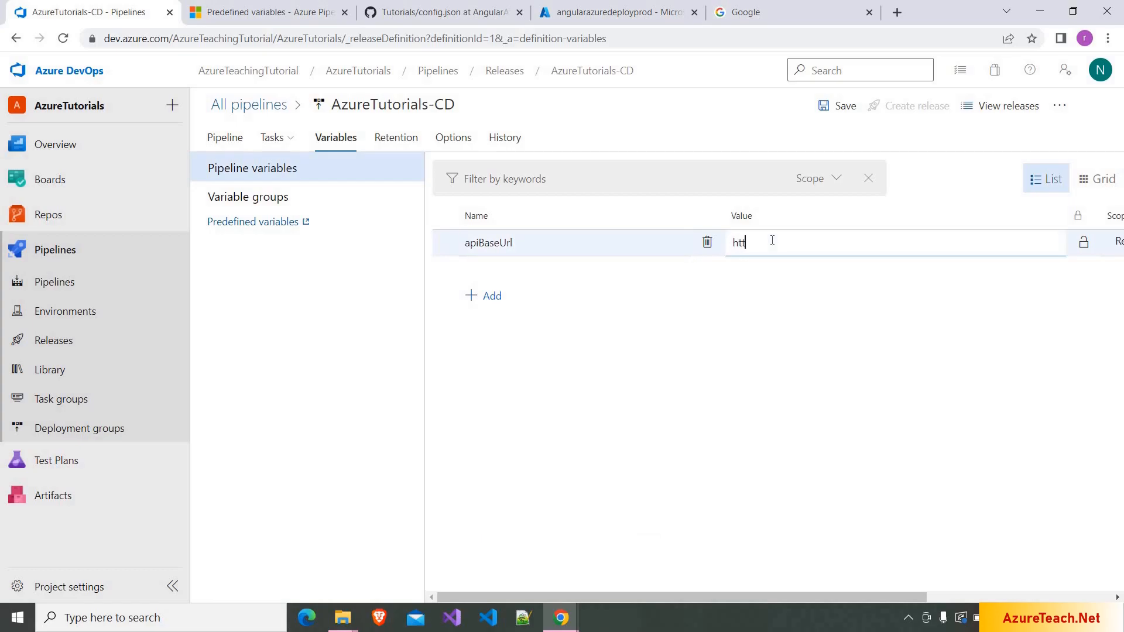
type("ps://www.test-azureteach.net/api")
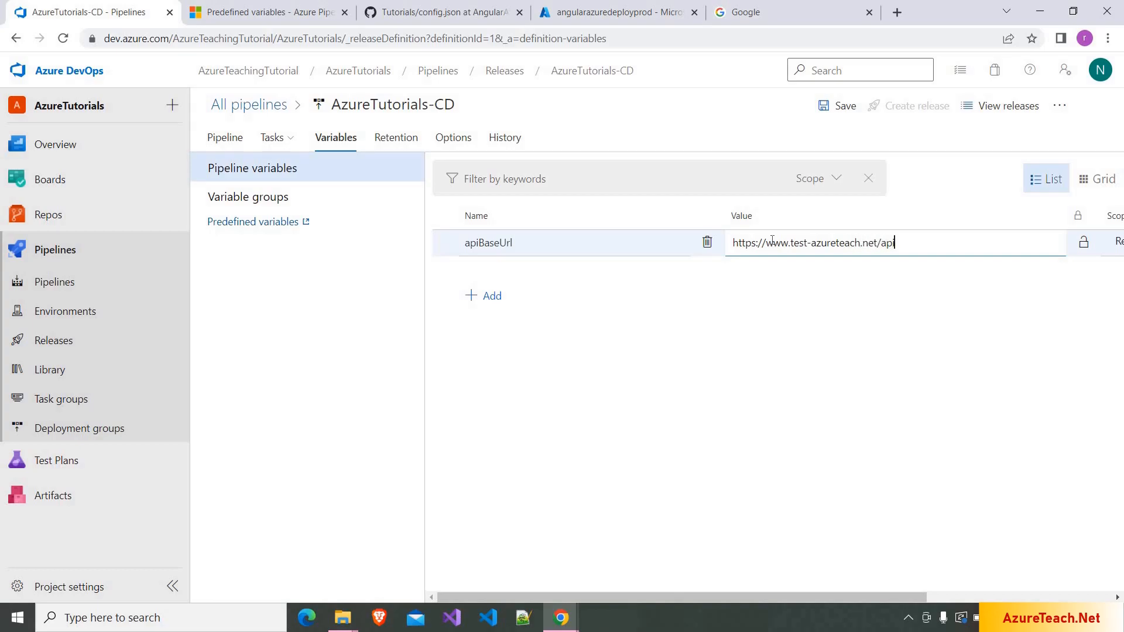
left_click_drag(790, 245, 809, 246)
left_click_drag(764, 595, 925, 575)
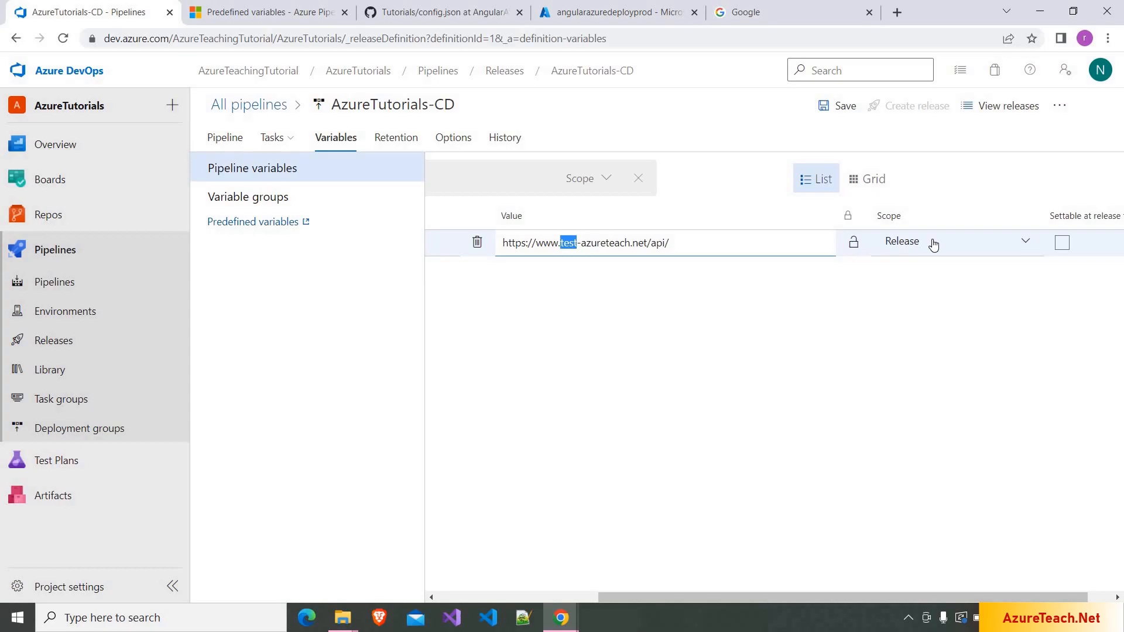
- Scope the apiBaseUrl variable to the Test stage
left_click(933, 244)
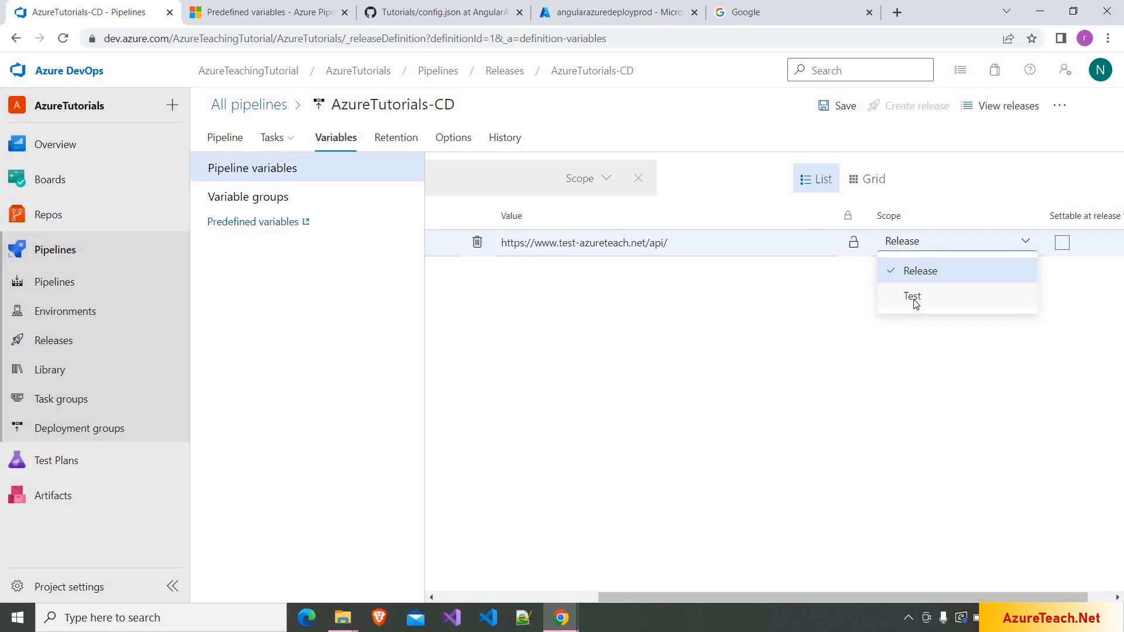
left_click(913, 298)
left_click(270, 137)
left_click(275, 169)
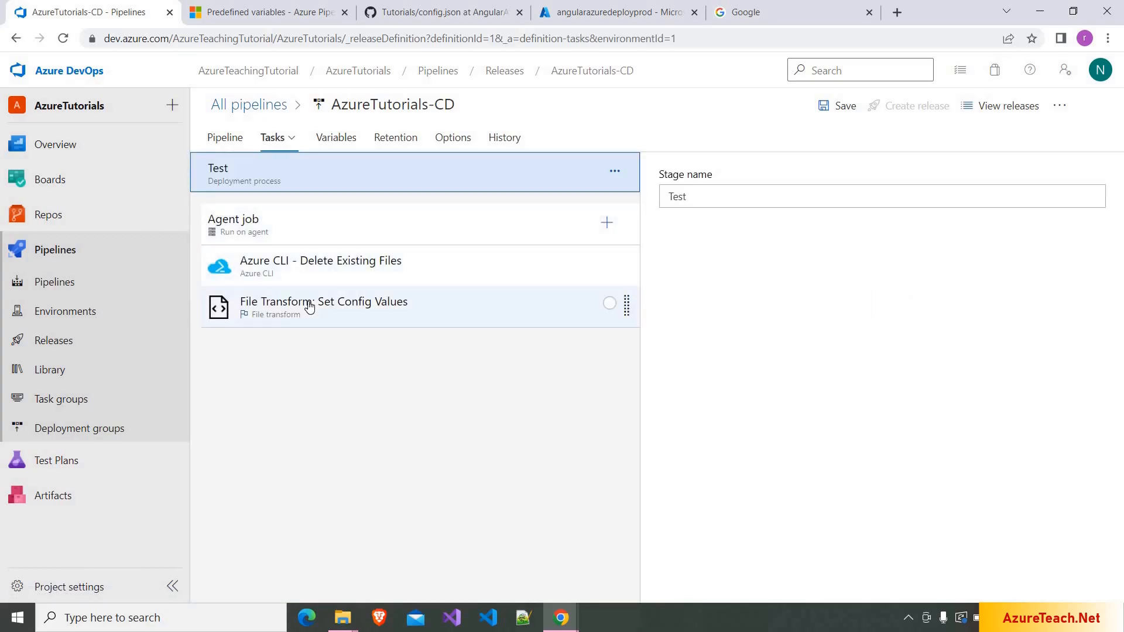
- Compare the File Transform settings with config.json, then open the Agent job's task catalog
left_click(309, 307)
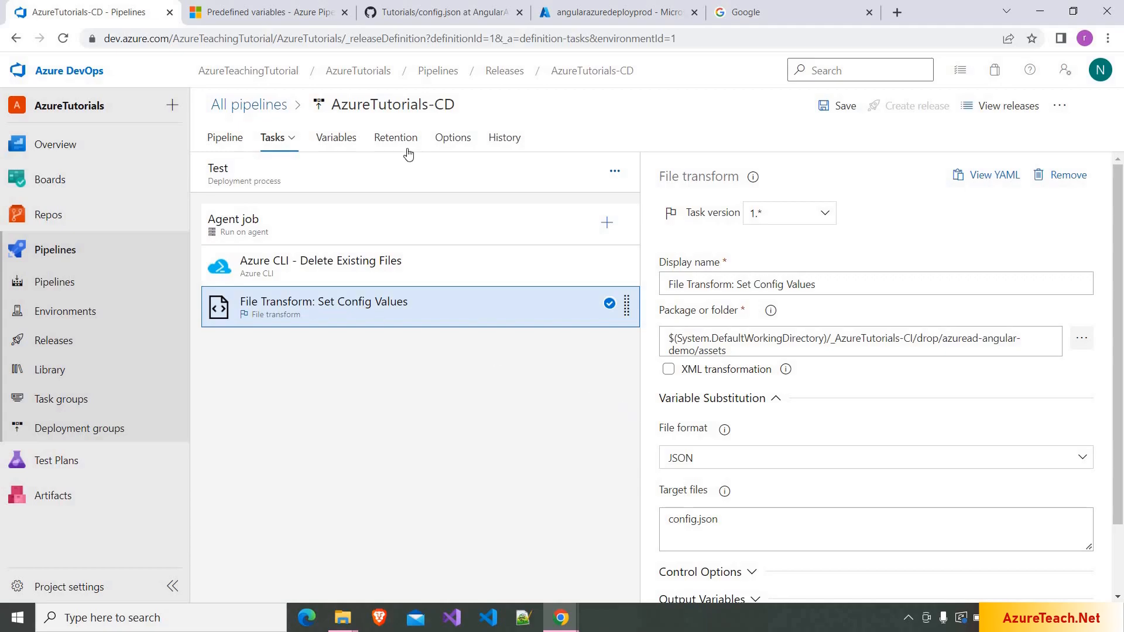
left_click(413, 8)
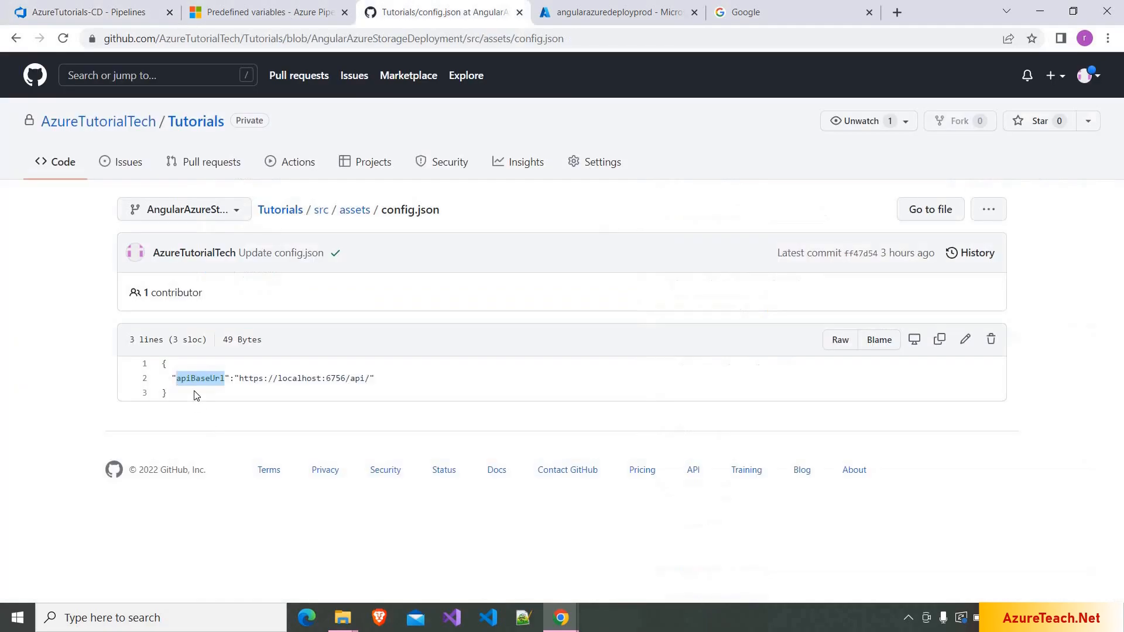
left_click(133, 7)
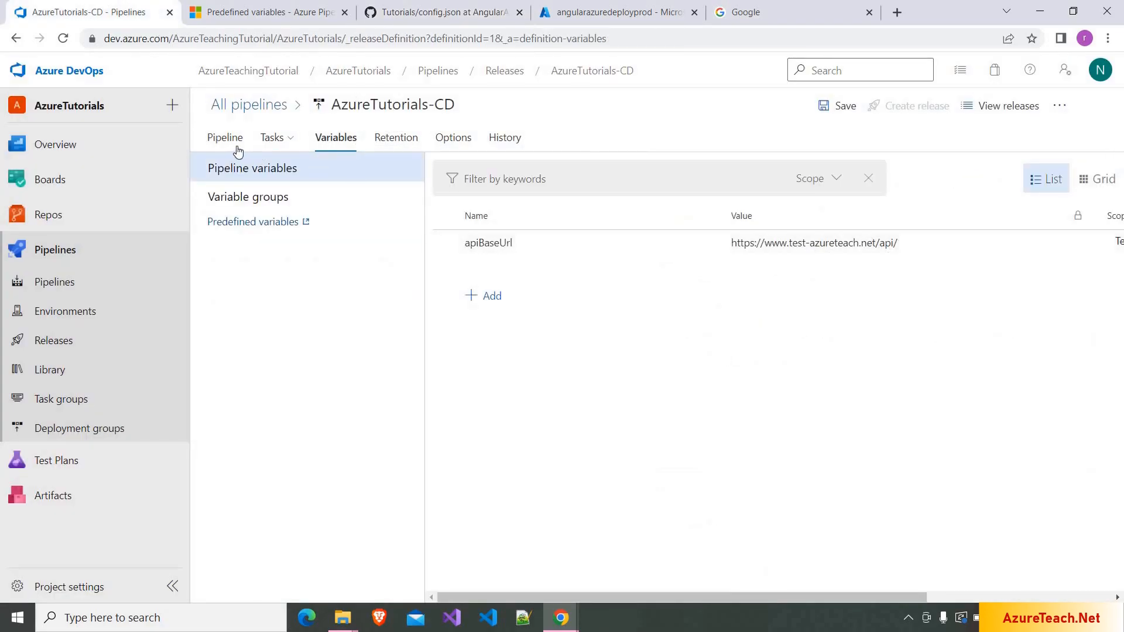
left_click(274, 141)
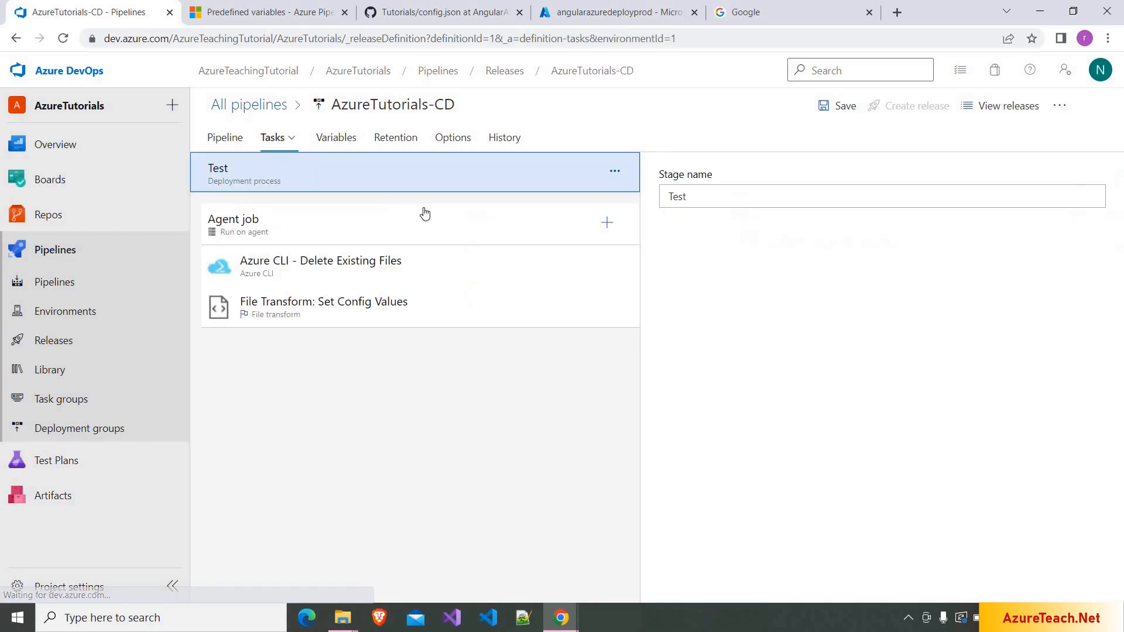
left_click(535, 313)
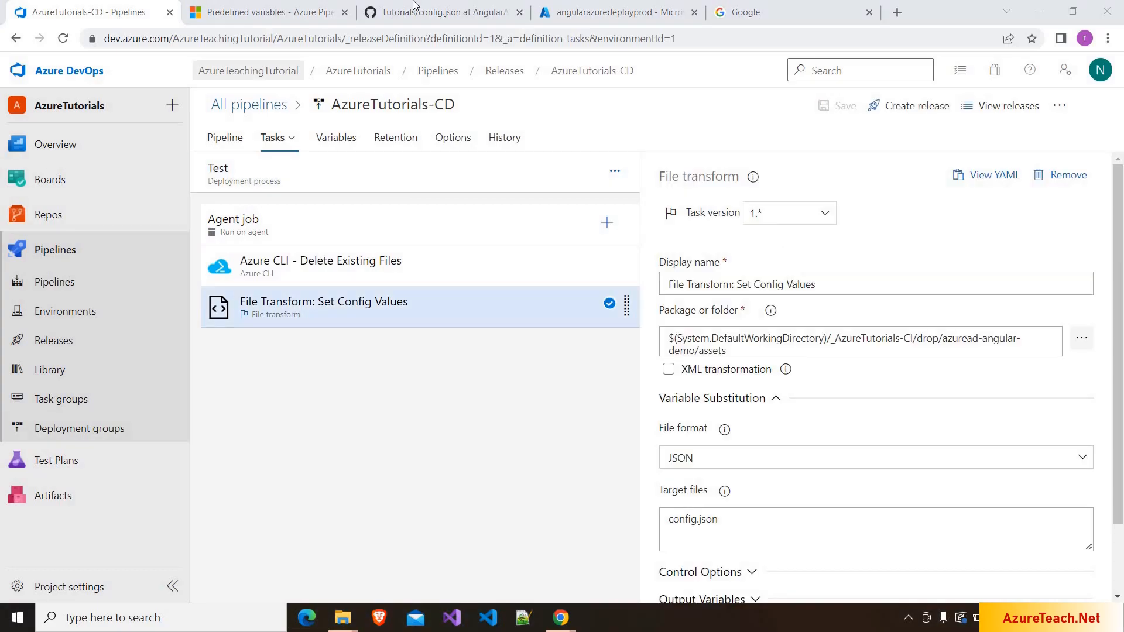
key("ctrl+3")
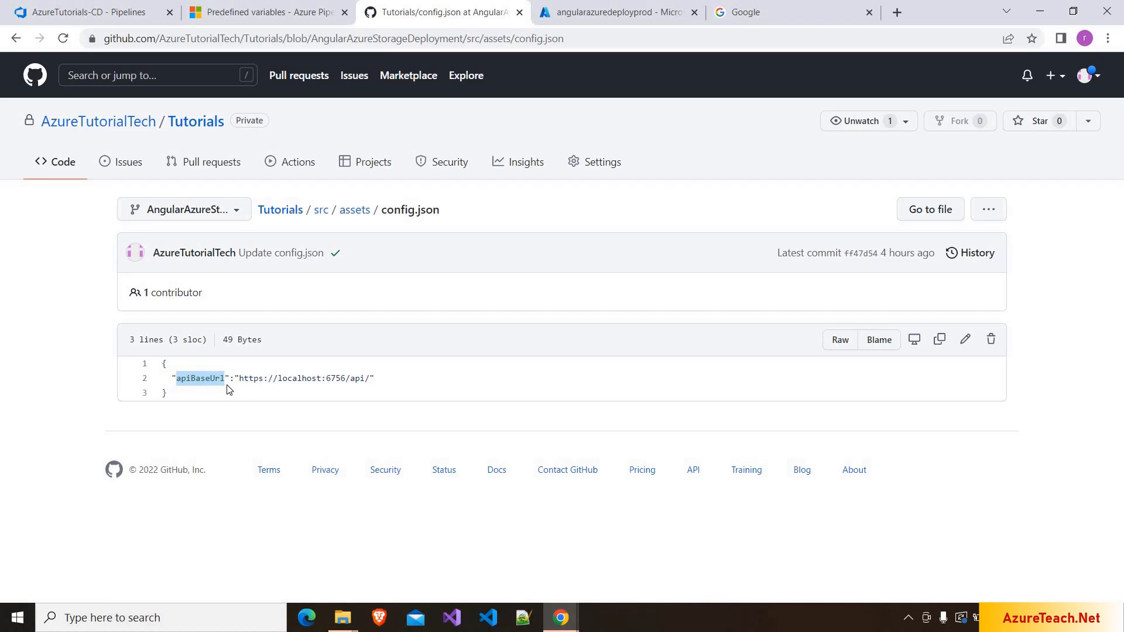
left_click(75, 7)
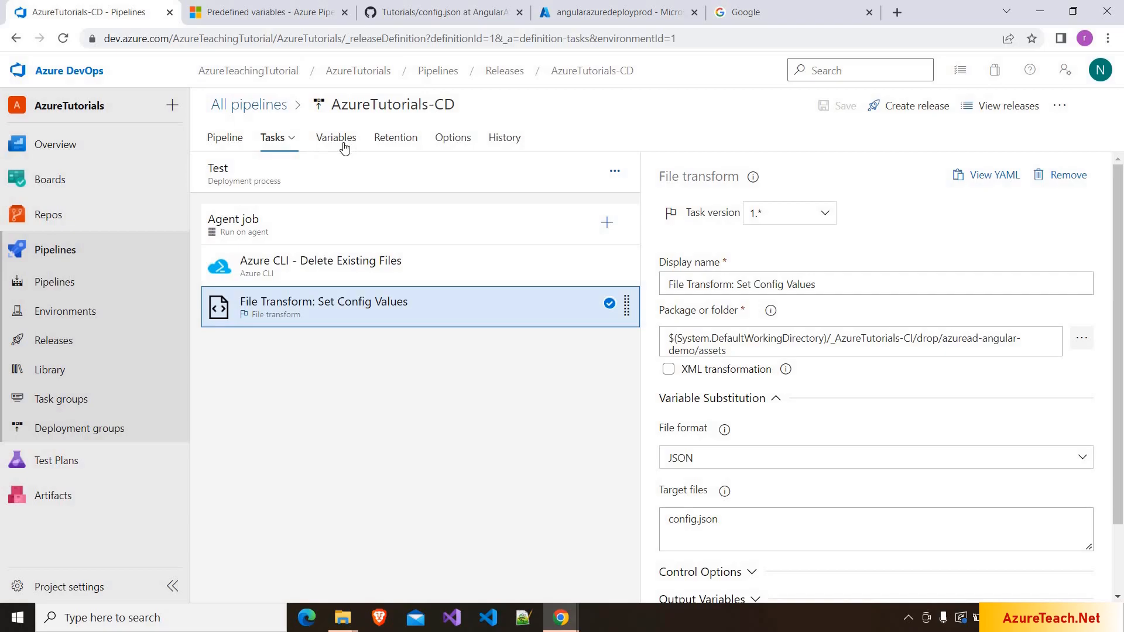
left_click(607, 225)
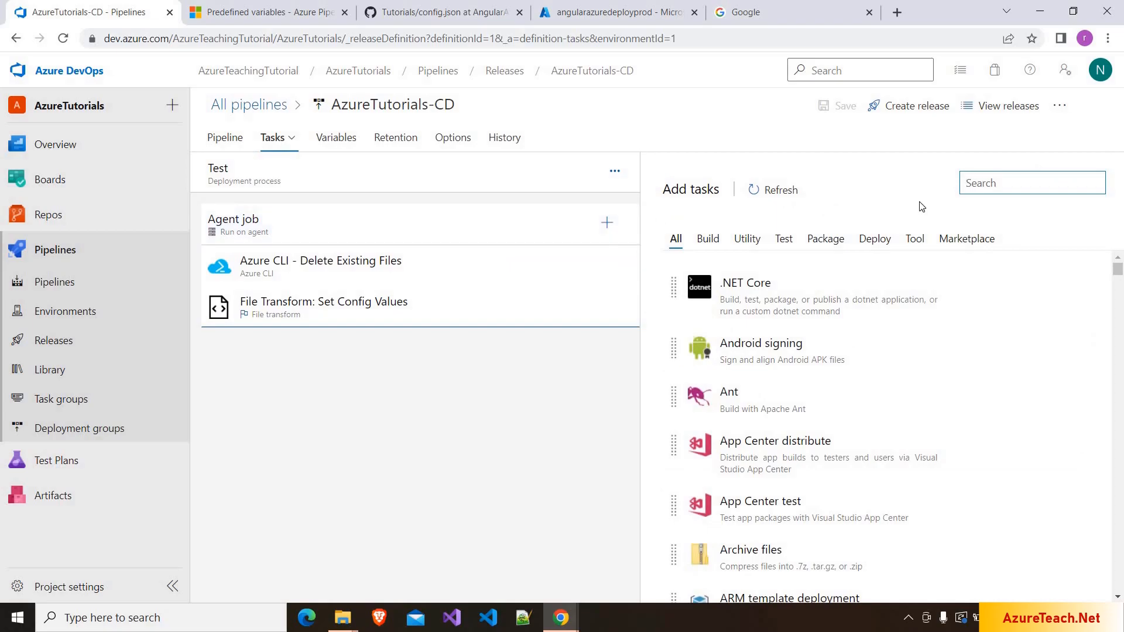
- Add an Azure file copy task named 'File Copy : Copy Files To Blob Storage'
type("blob")
left_click(1031, 376)
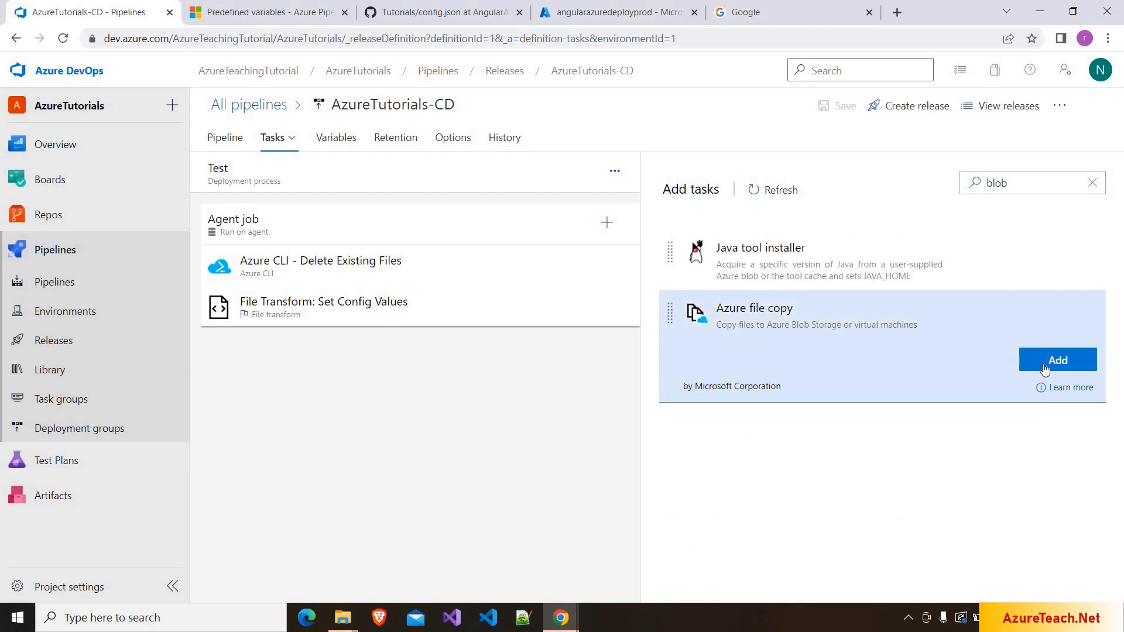
left_click(1043, 365)
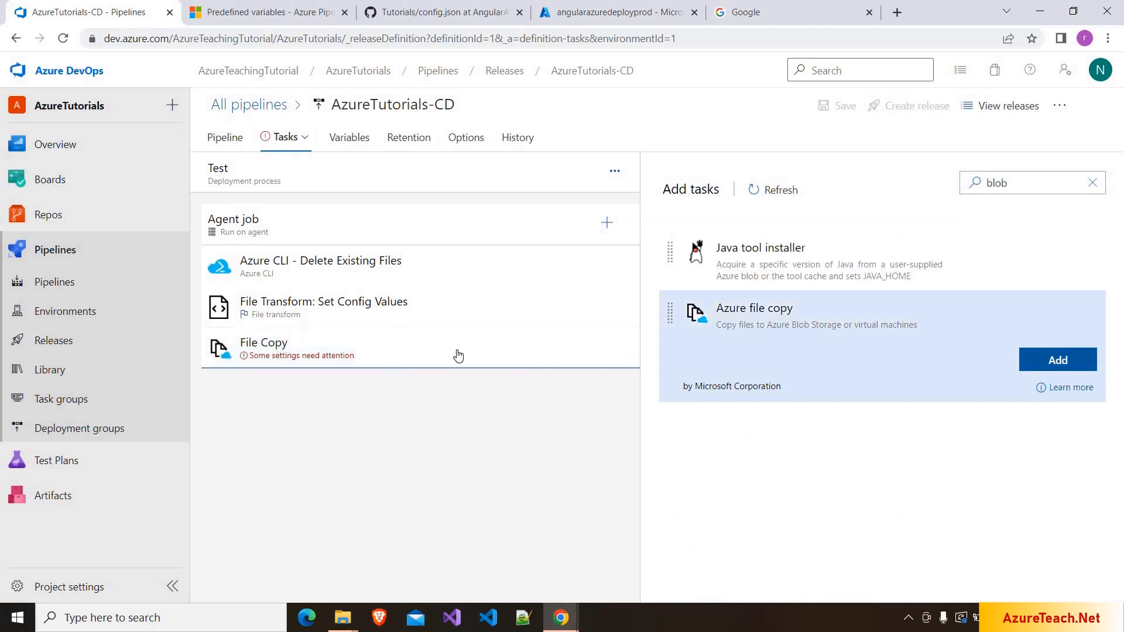
left_click(460, 353)
left_click(740, 279)
type(": Copy Files ")
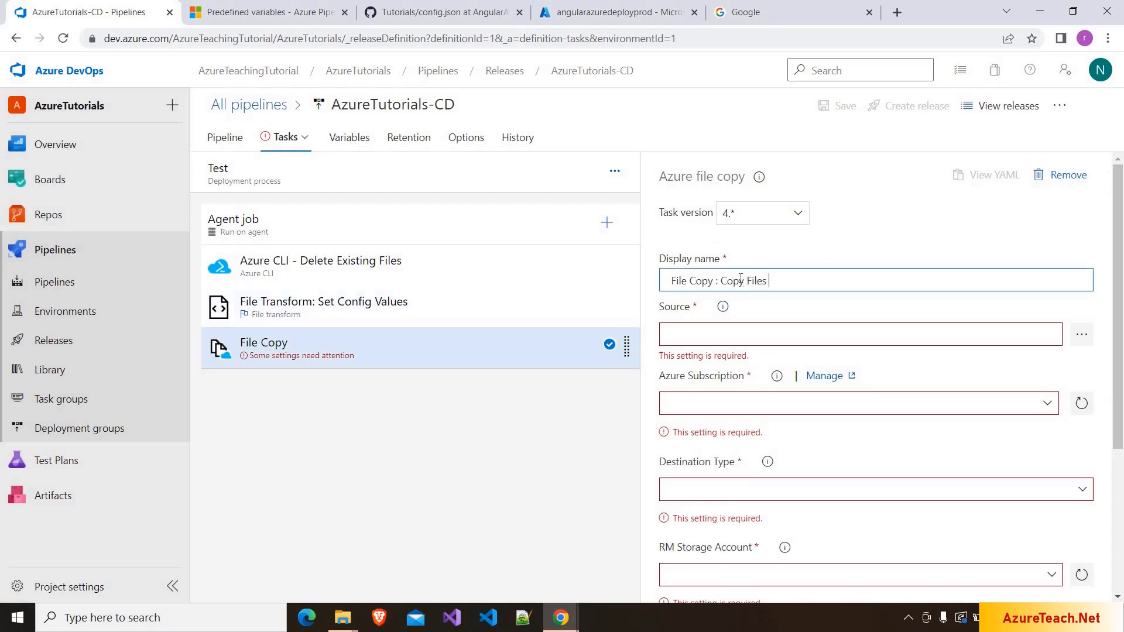
type("to Blob Storage")
double_click(762, 281)
type("To")
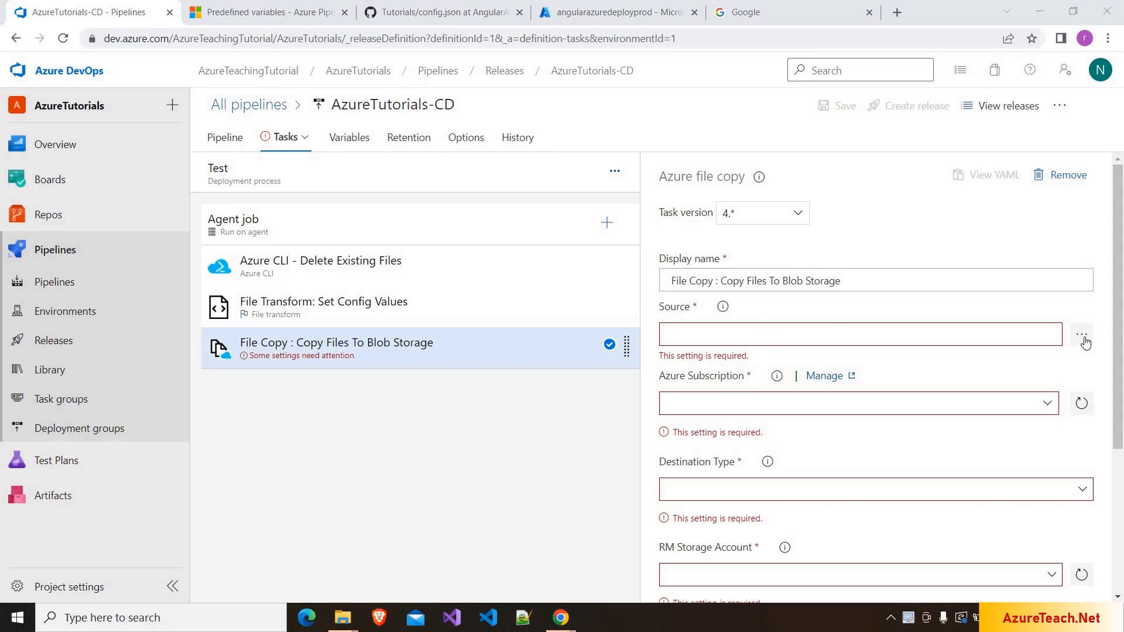
- Set the file copy source to _AzureTutorials-CI/drop/azuread-angular-demo
left_click(1082, 336)
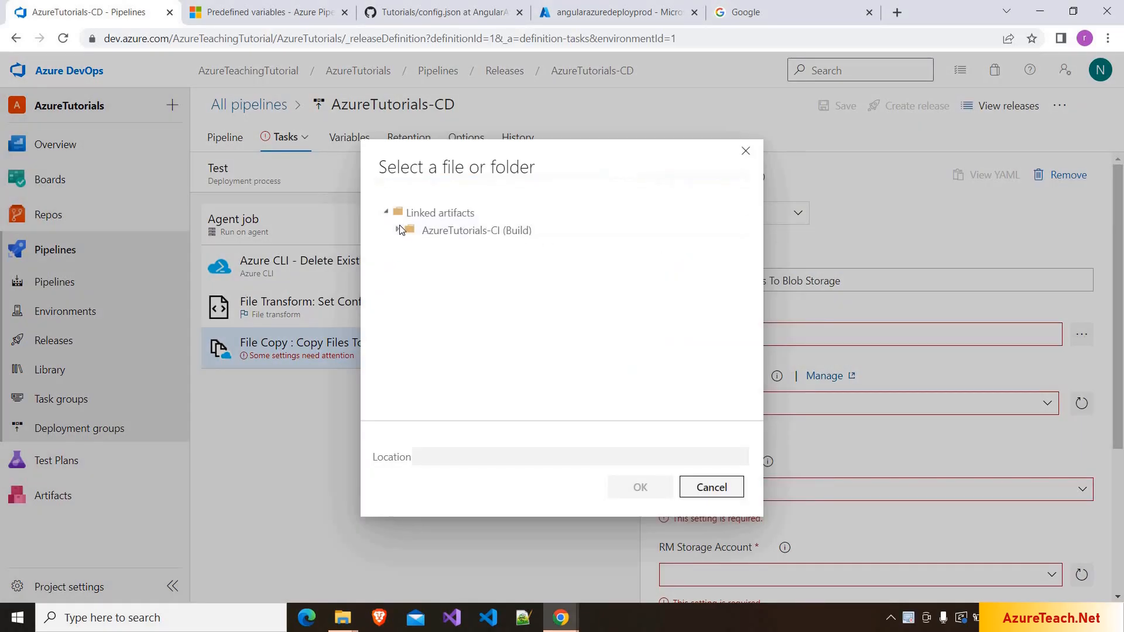
left_click(396, 232)
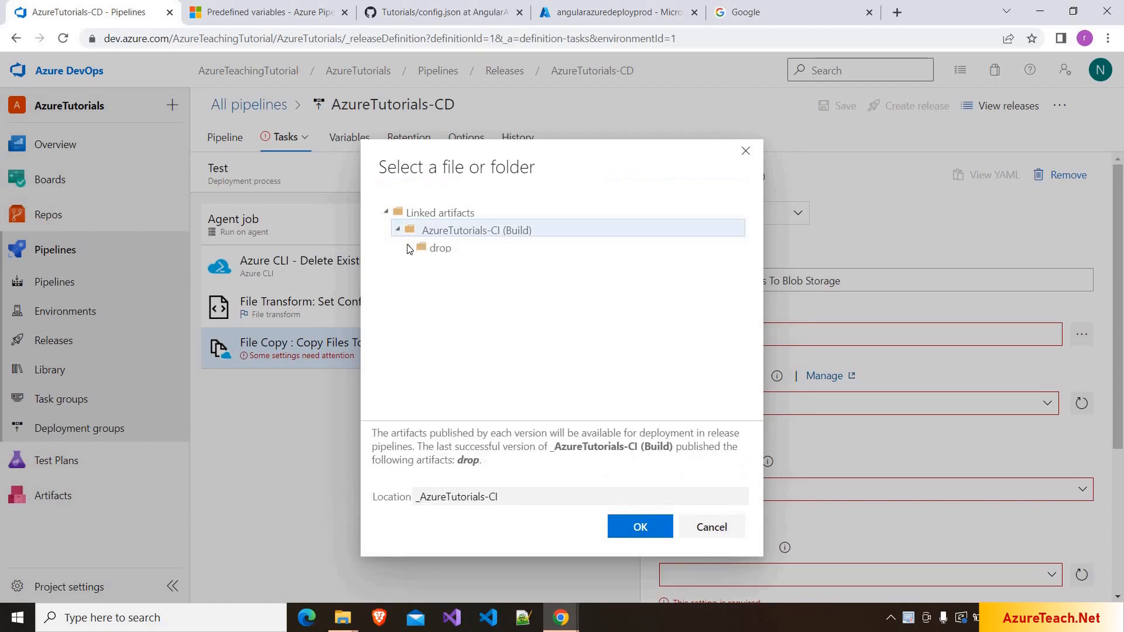
left_click(409, 248)
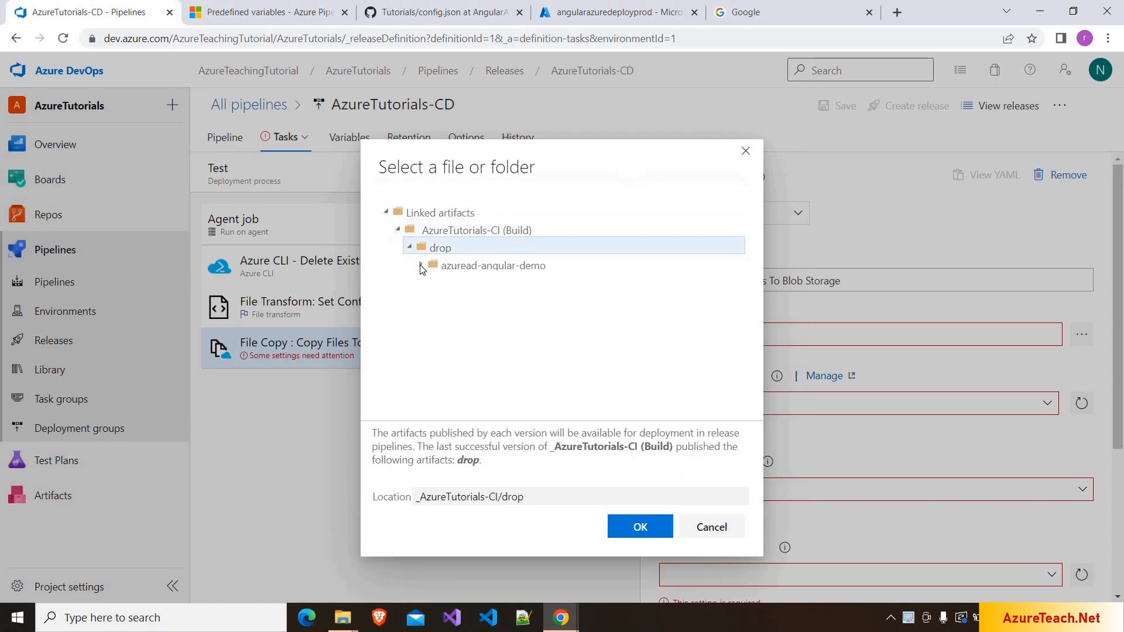
left_click(420, 266)
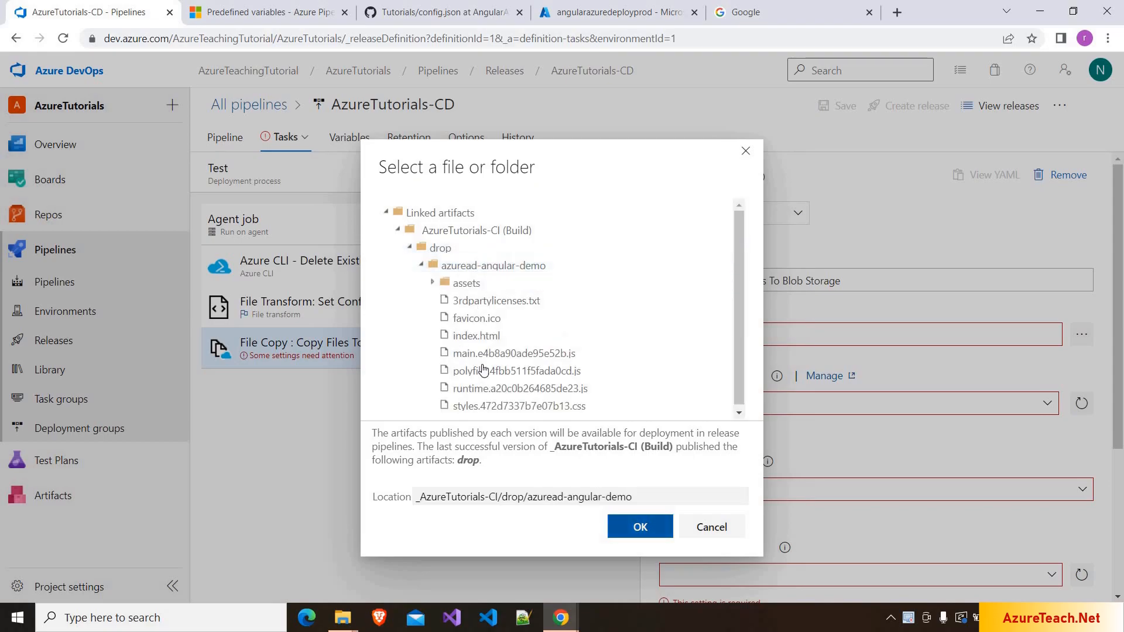
left_click(641, 527)
left_click(1048, 334)
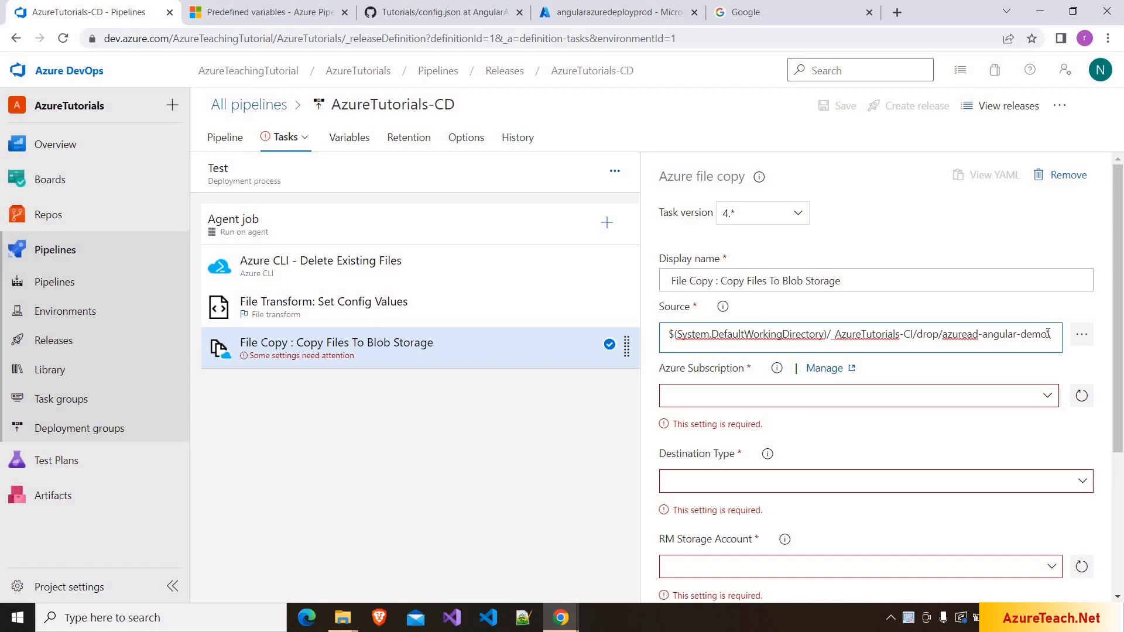
- Append \* to the source path, use Azure subscription 1, and set destination type Azure Blob
type("\\*")
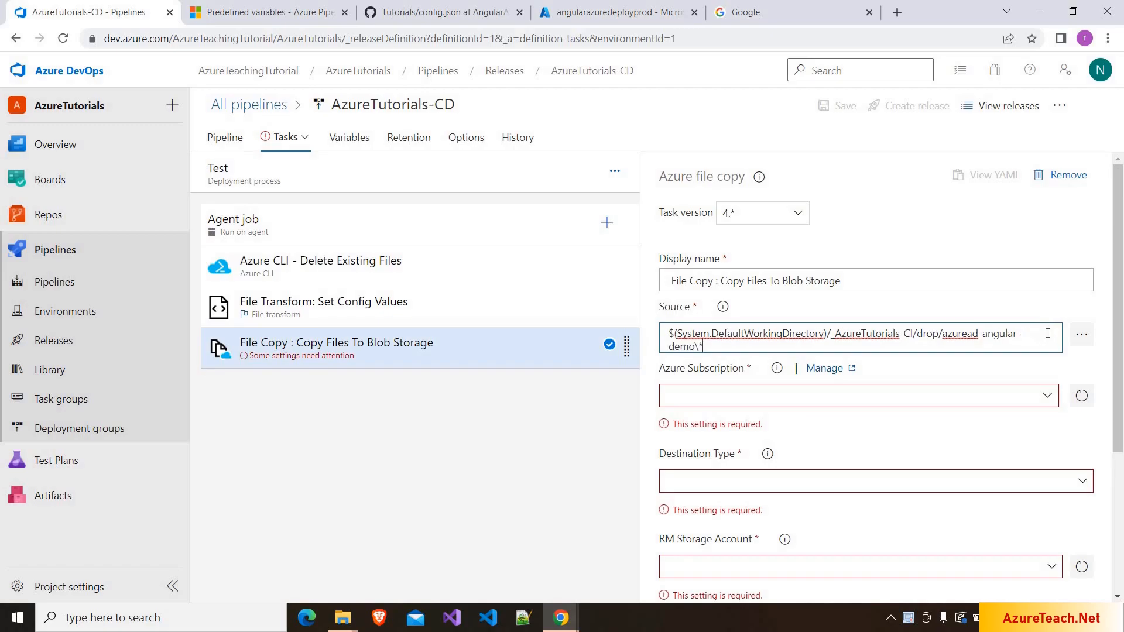
left_click(1046, 398)
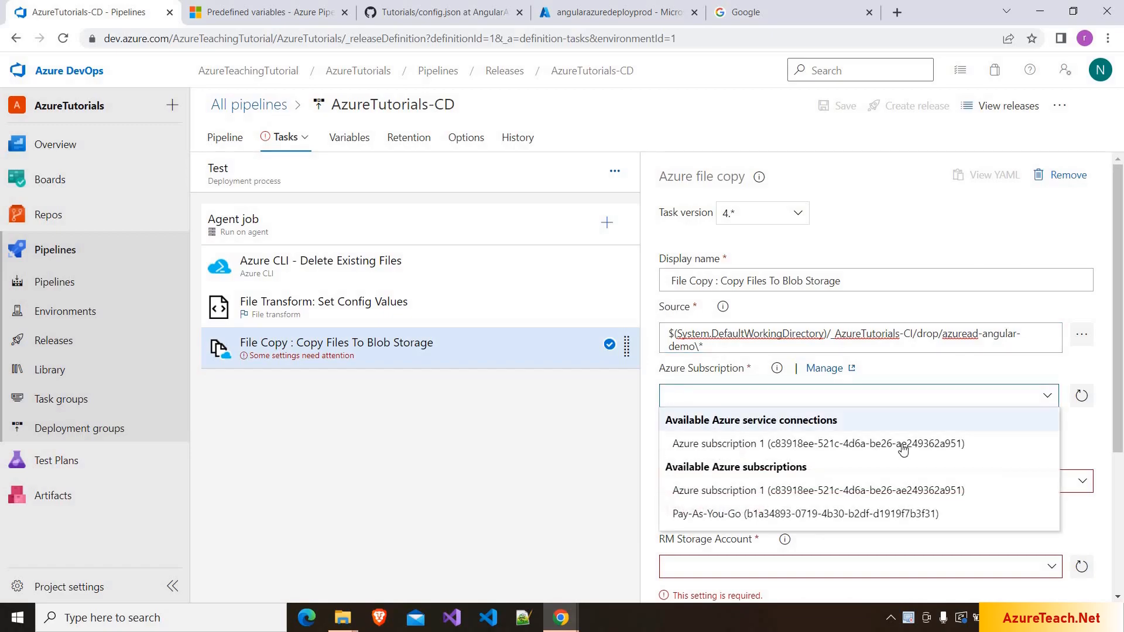
left_click(904, 444)
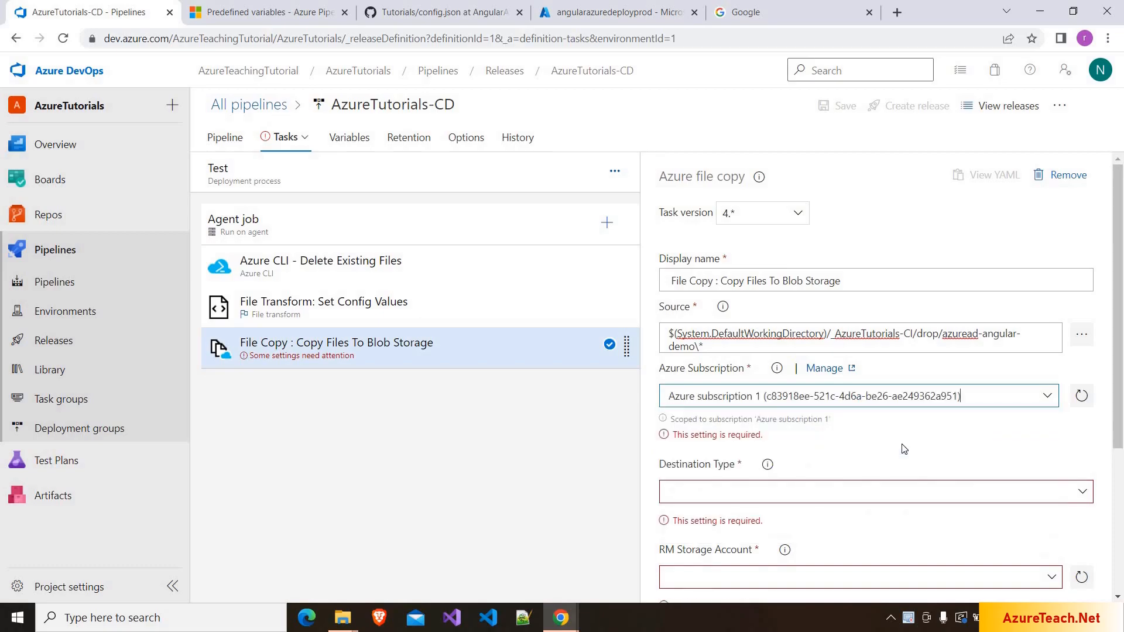
scroll(1113, 374, "down", 2)
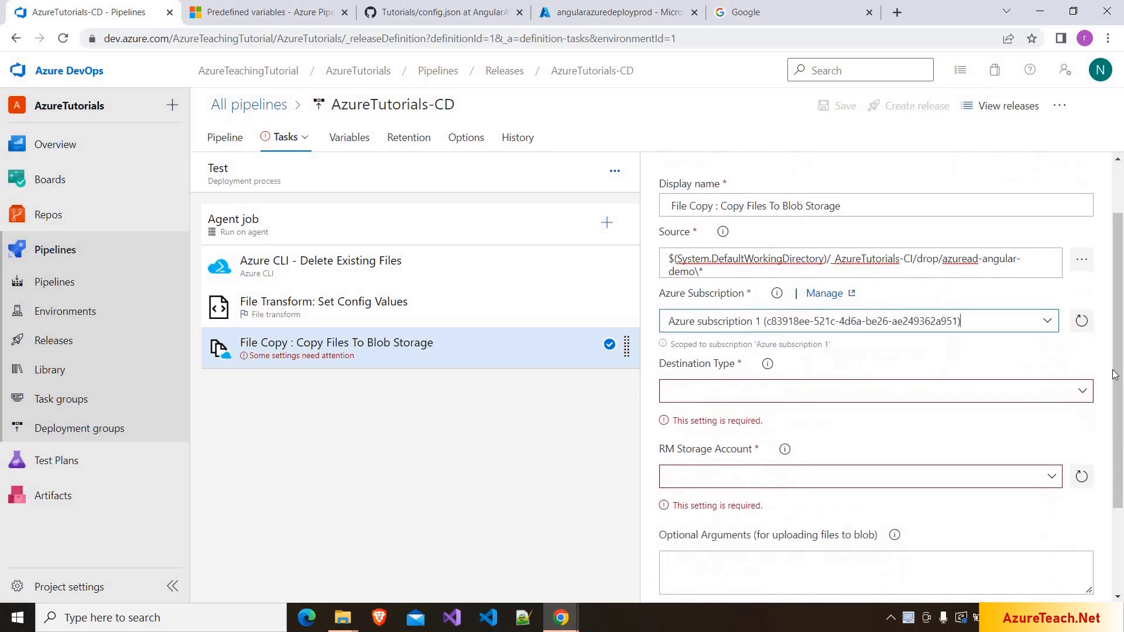
left_click(1082, 380)
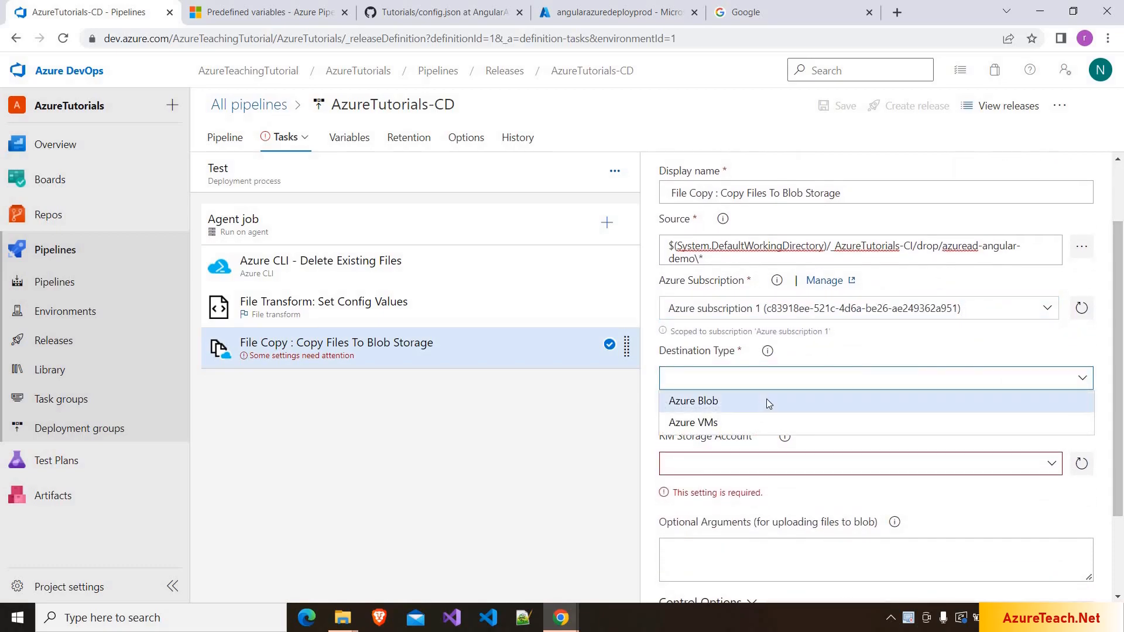
left_click(766, 400)
- Target storage account angularazuredeploytest and container $web
scroll(1047, 376, "down", 1)
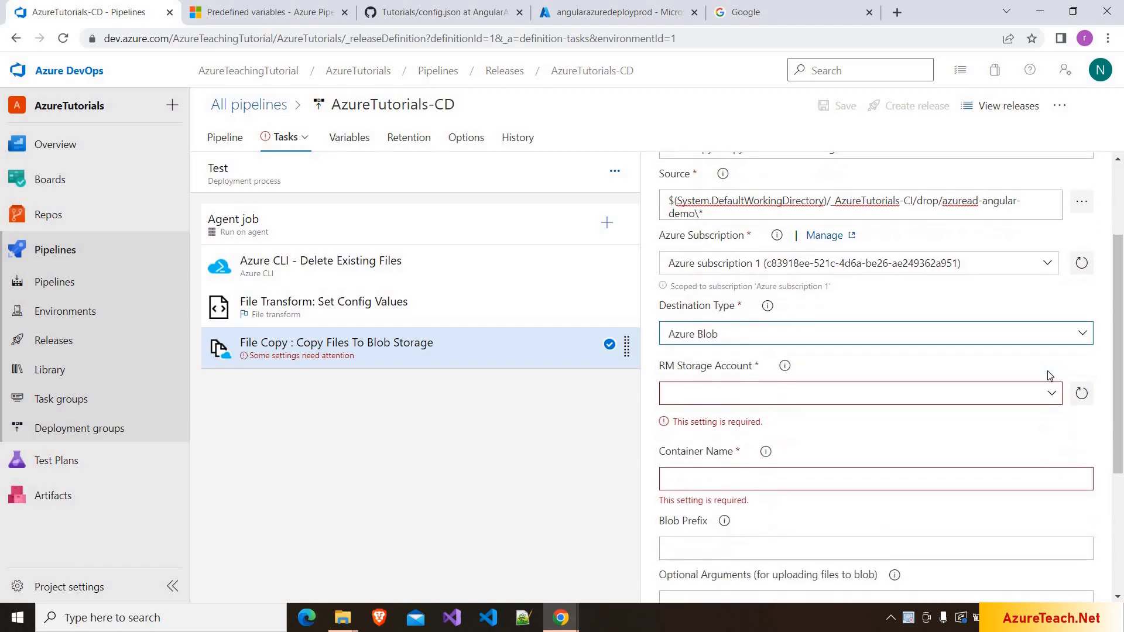
left_click(1052, 396)
left_click(1052, 395)
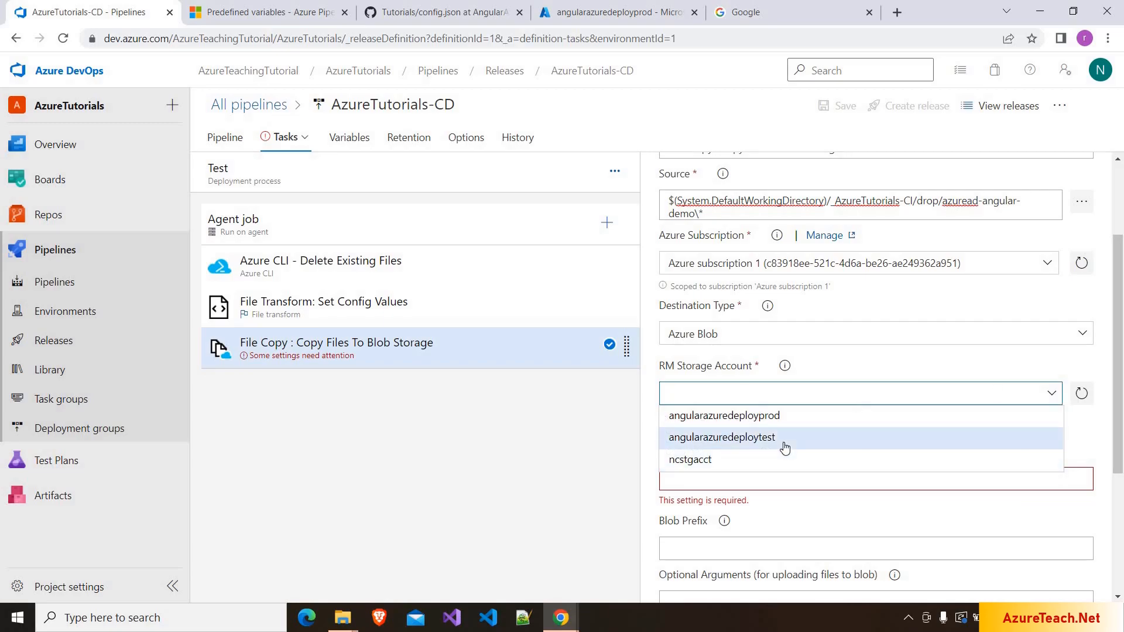
left_click(783, 444)
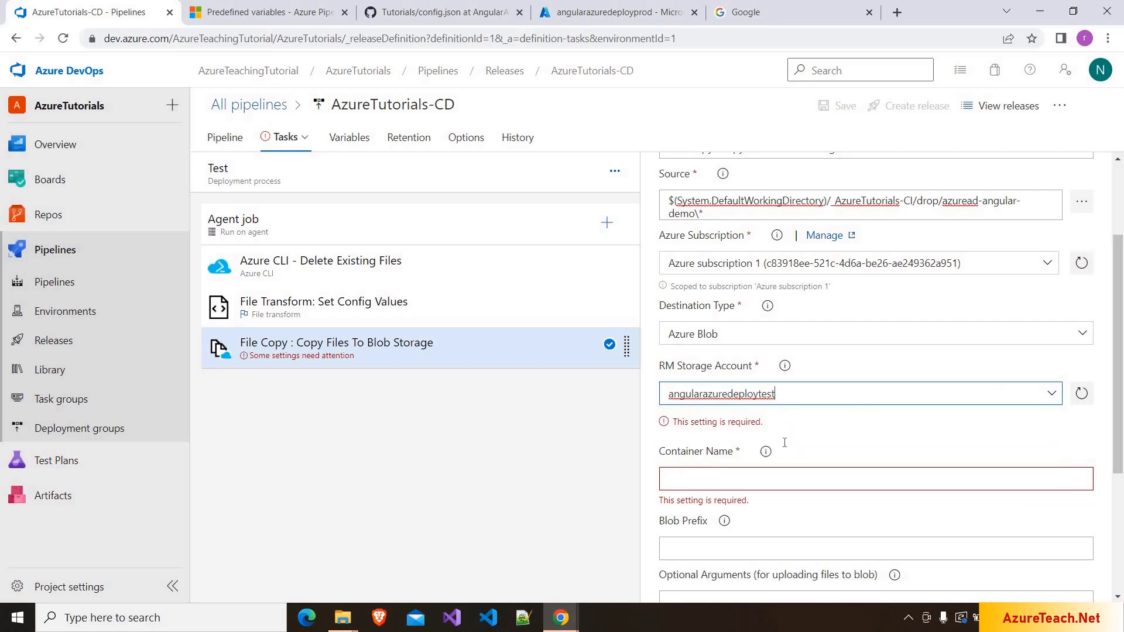
scroll(786, 389, "down", 1)
left_click(788, 384)
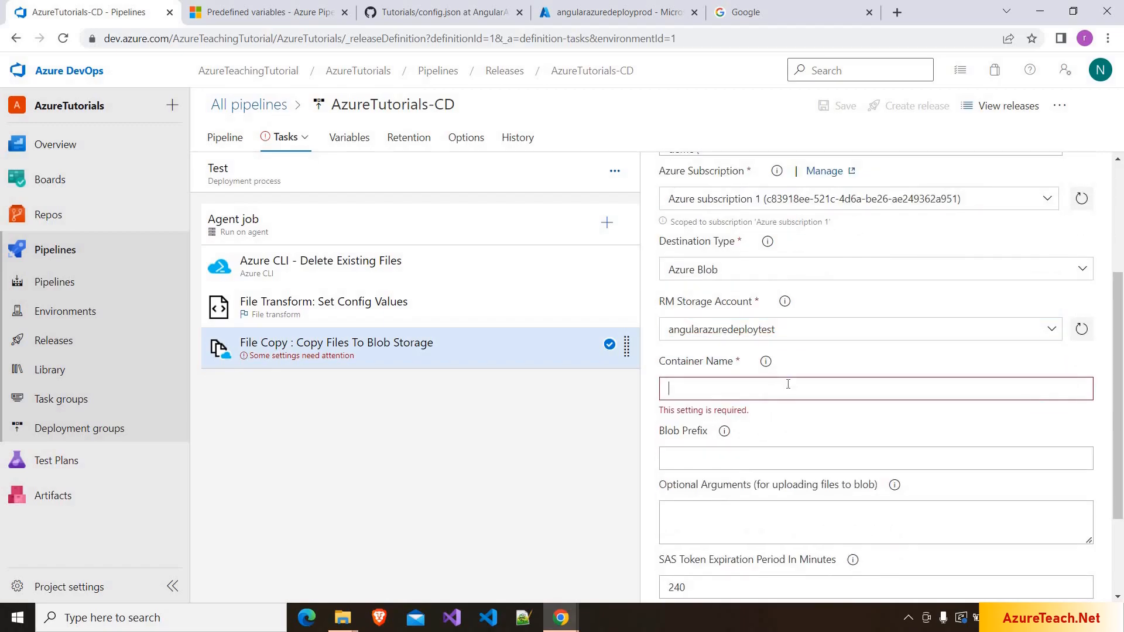
type("$web")
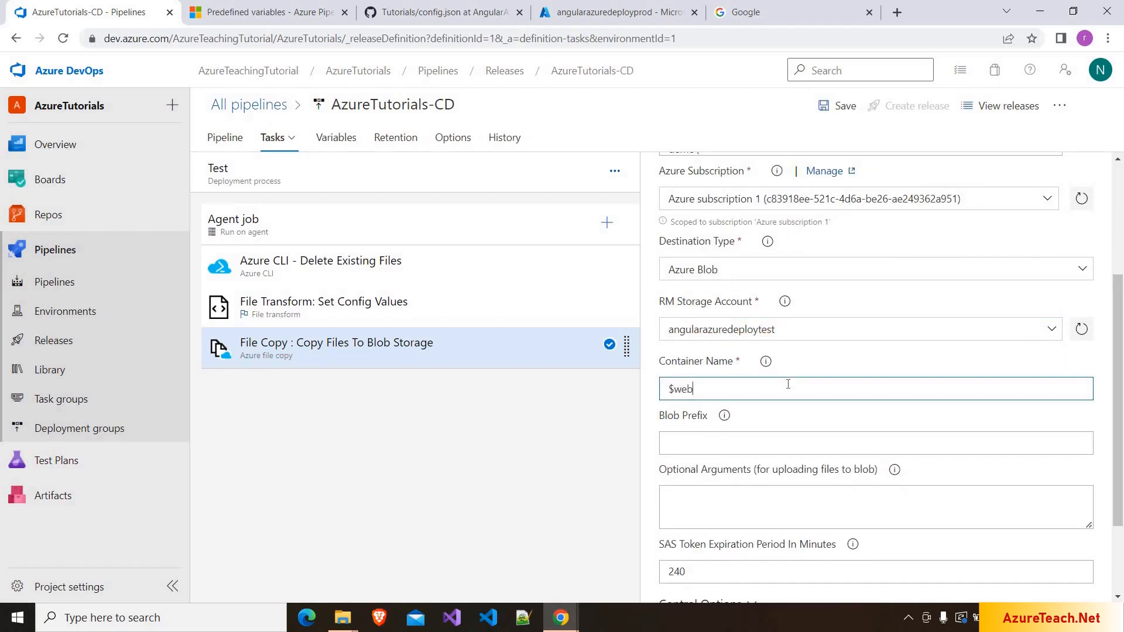
scroll(788, 386, "down", 2)
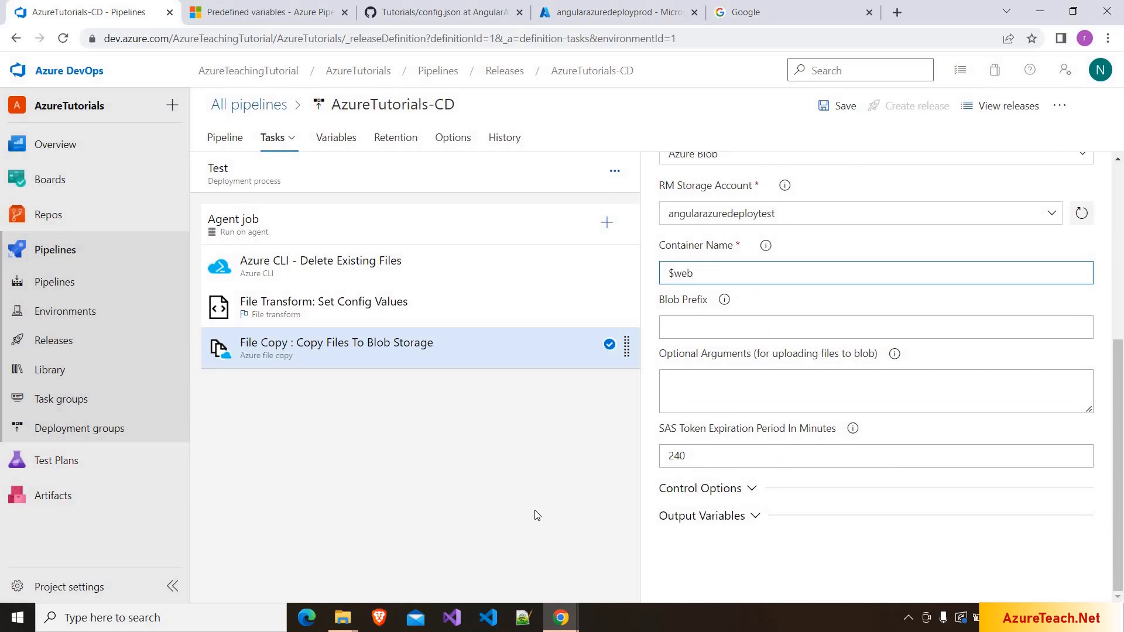
- Save the AzureTutorials-CD pipeline and view its stages
left_click(842, 108)
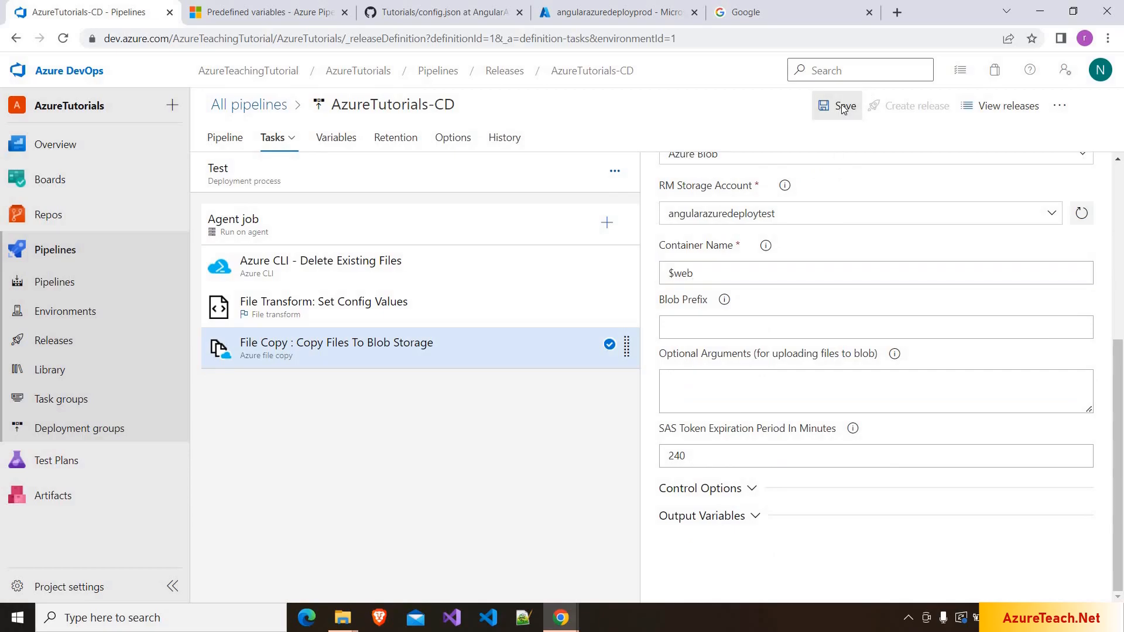
left_click(634, 387)
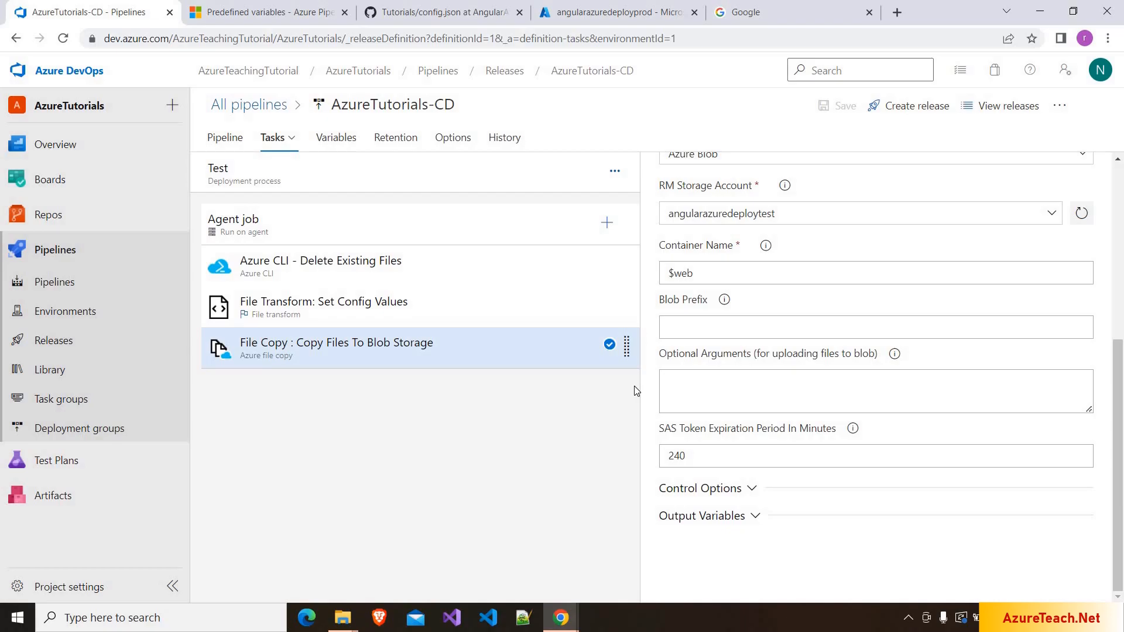
left_click(256, 140)
- Clone the Test stage in the pipeline diagram and rename the copy to 'Prod'
left_click(225, 141)
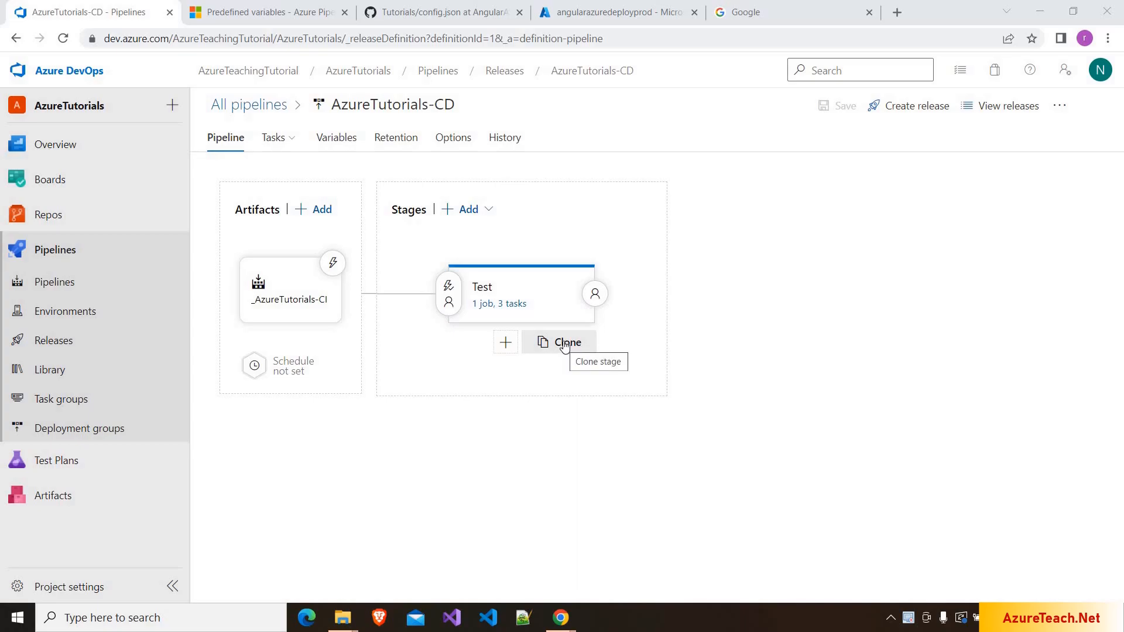
left_click(564, 346)
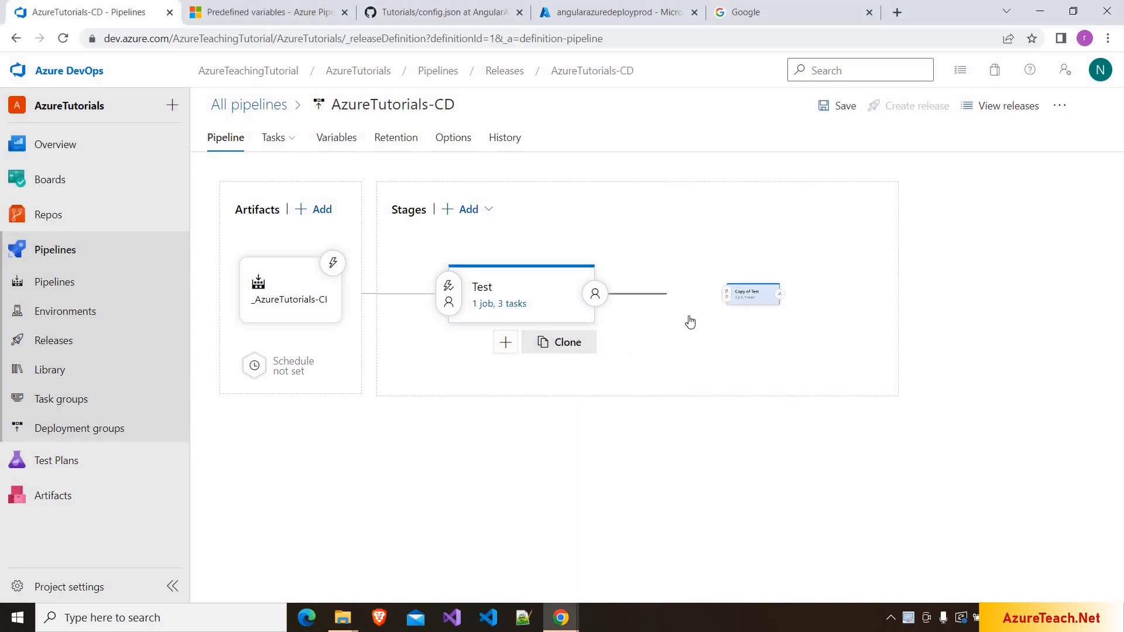
left_click(745, 310)
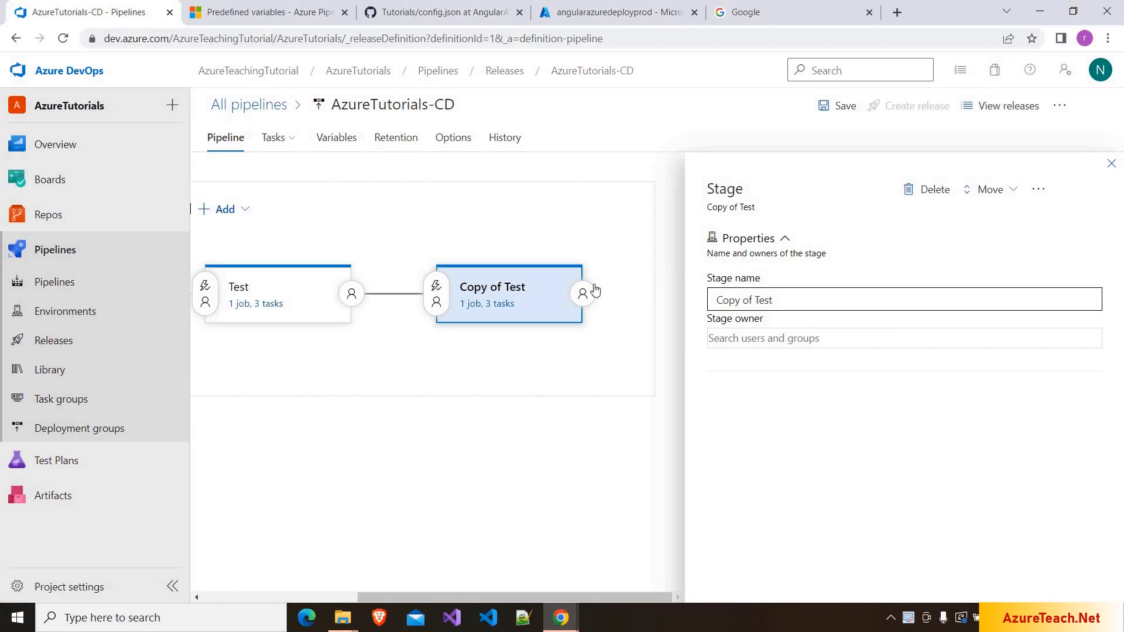
type("Prod")
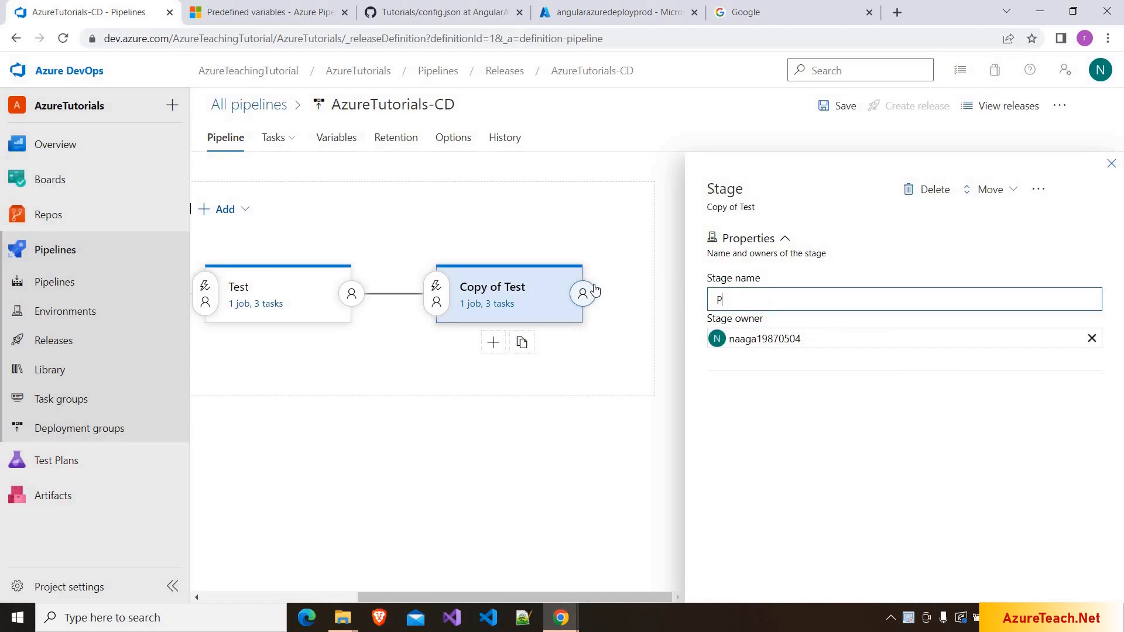
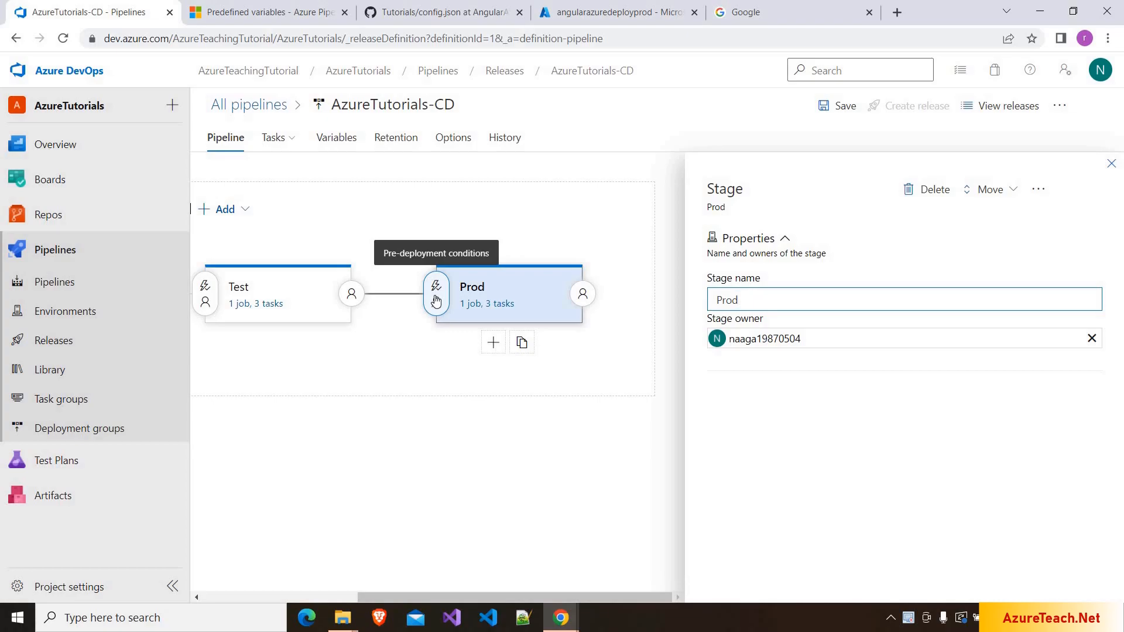
- Set the Prod stage's pre-deployment trigger to Manual only and review its post-deployment conditions
left_click(436, 300)
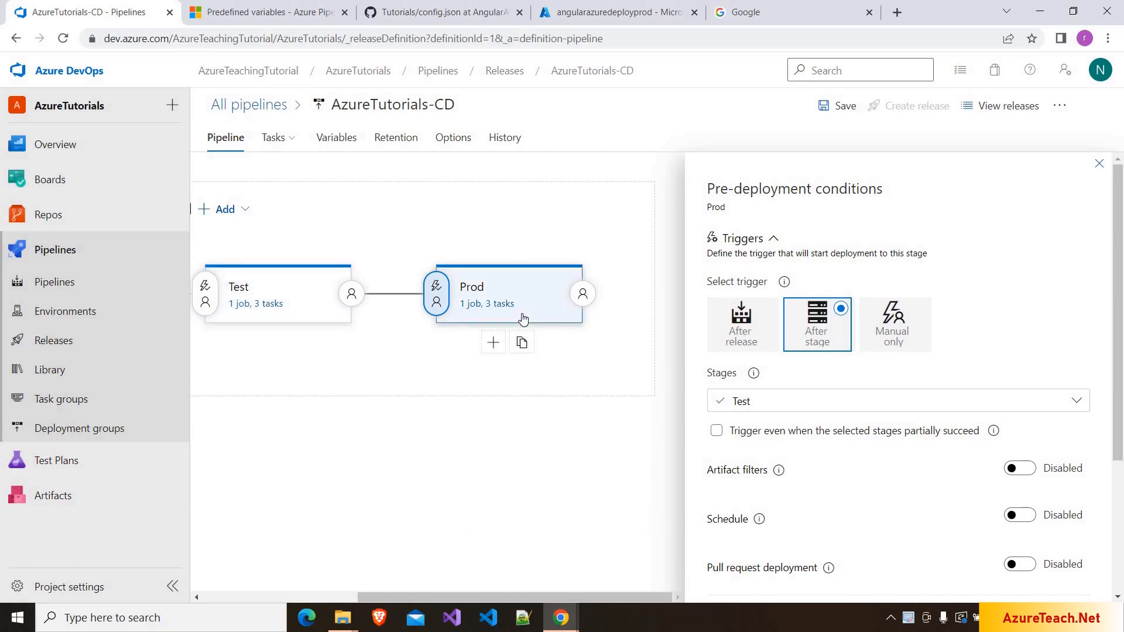
left_click(742, 326)
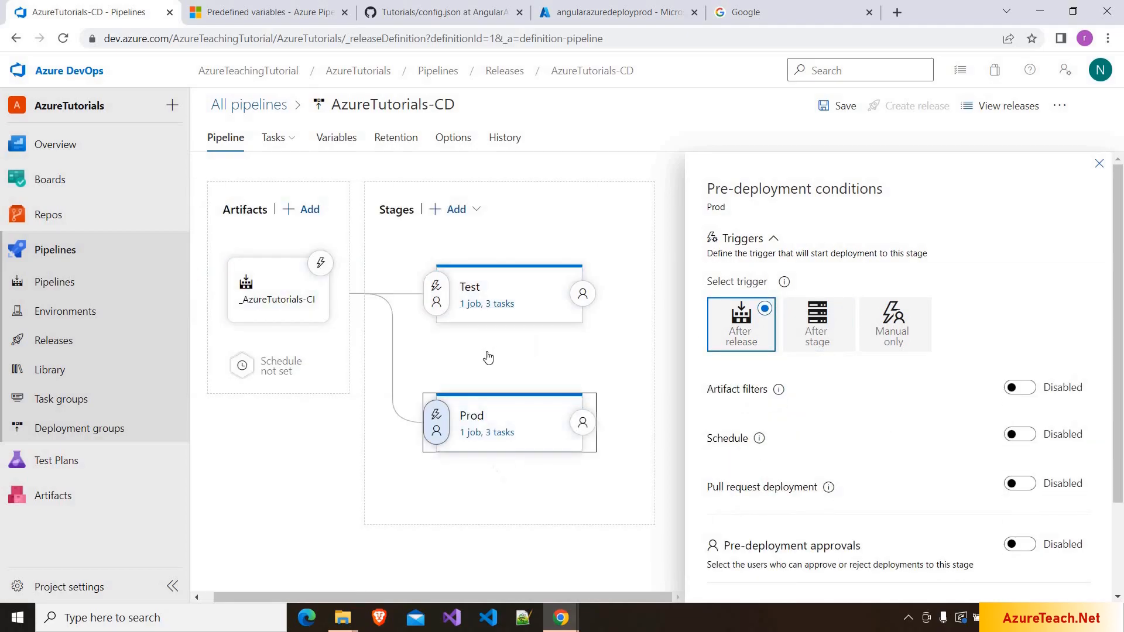
left_click(894, 341)
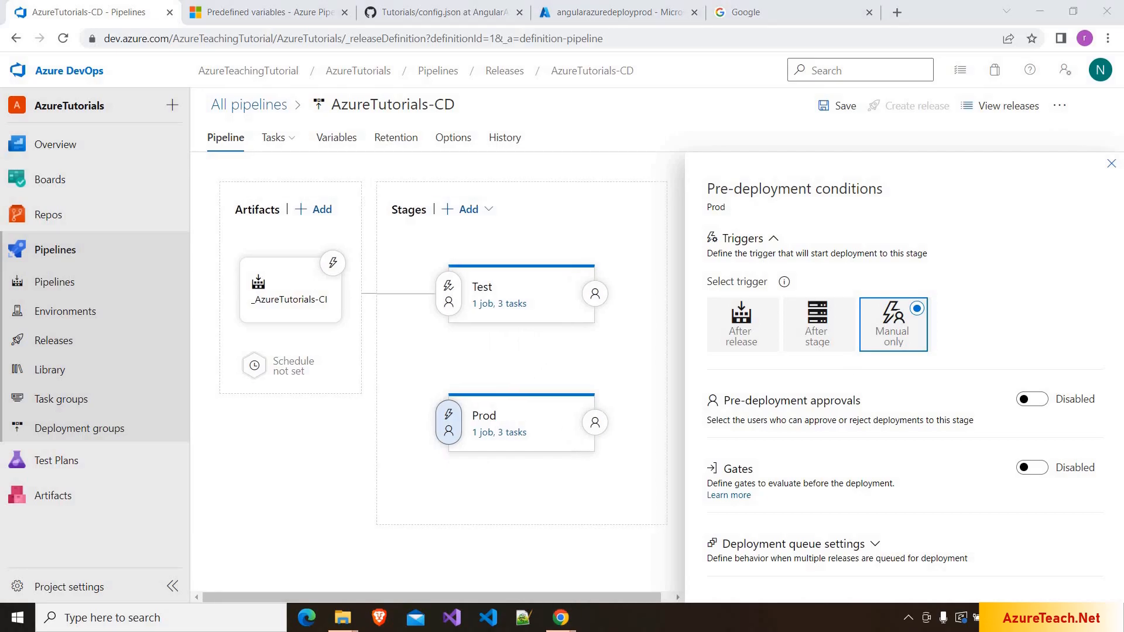
left_click(595, 423)
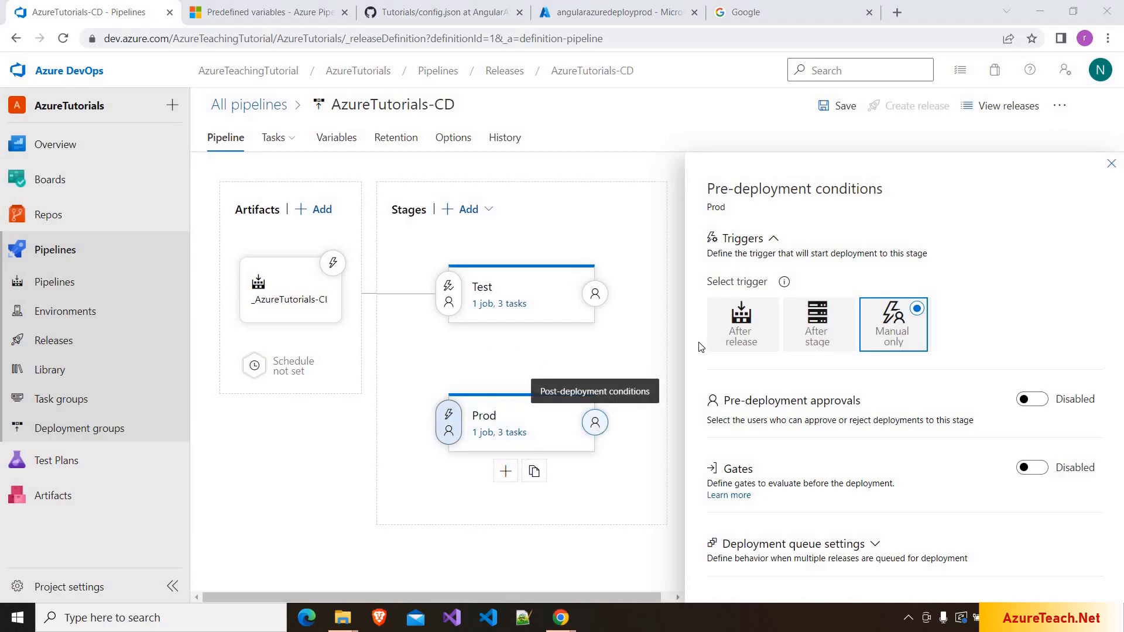
left_click(1032, 237)
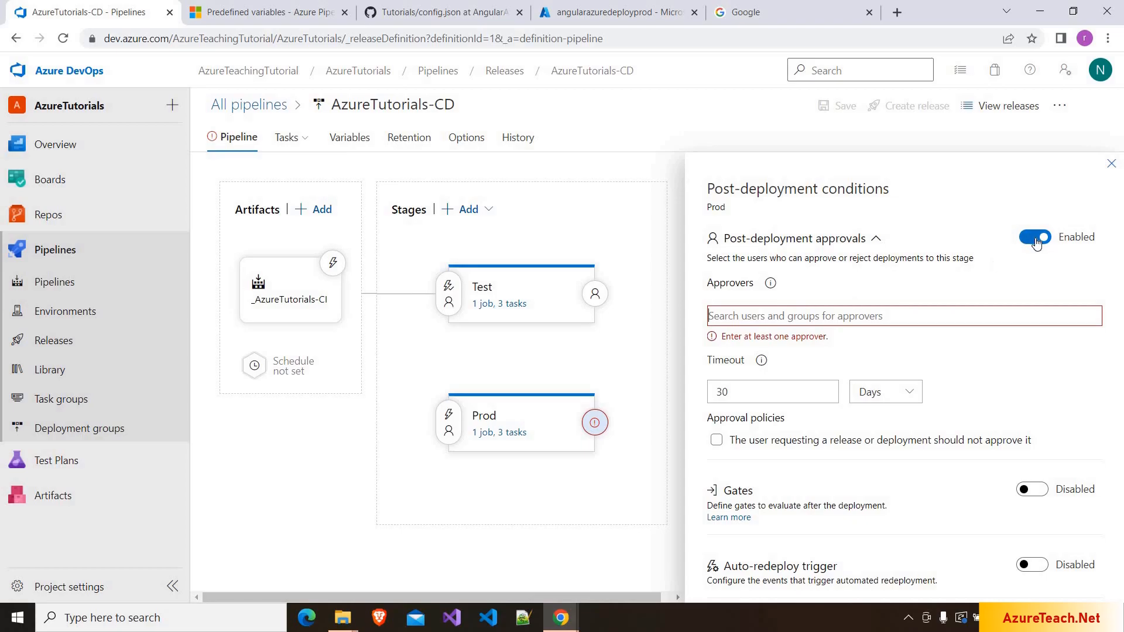
left_click(1112, 169)
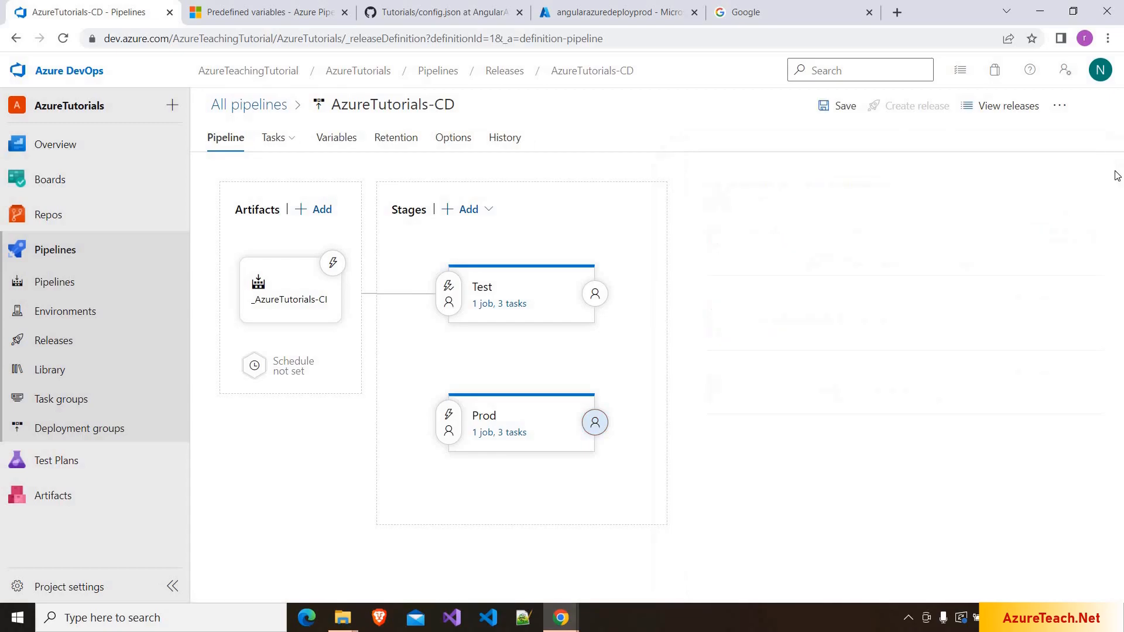
mouse_move(293, 141)
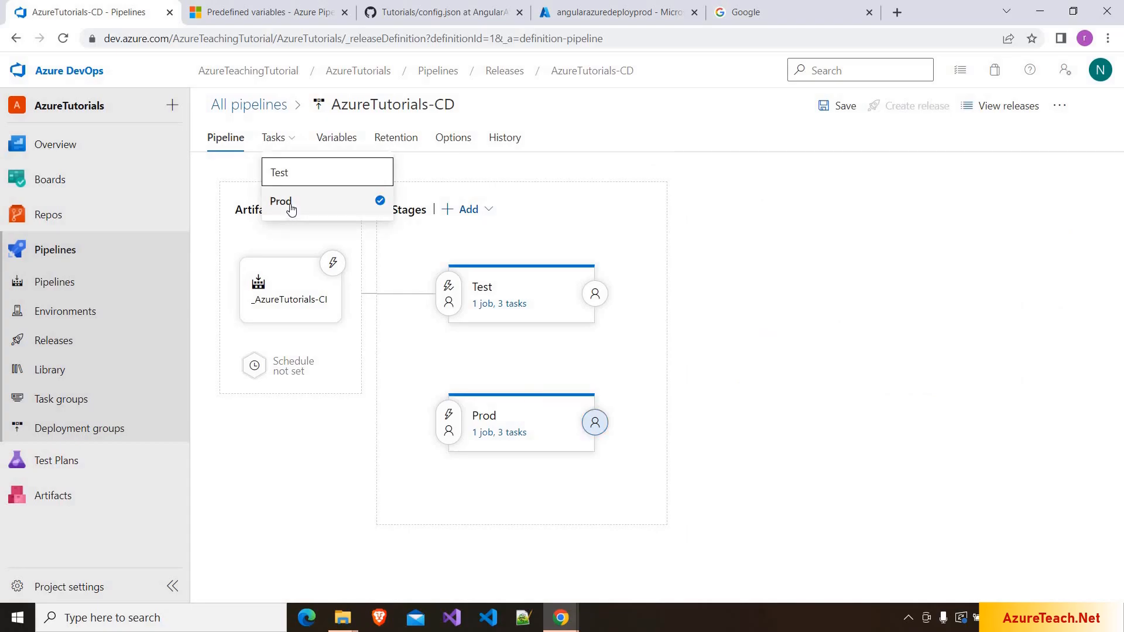
left_click(291, 205)
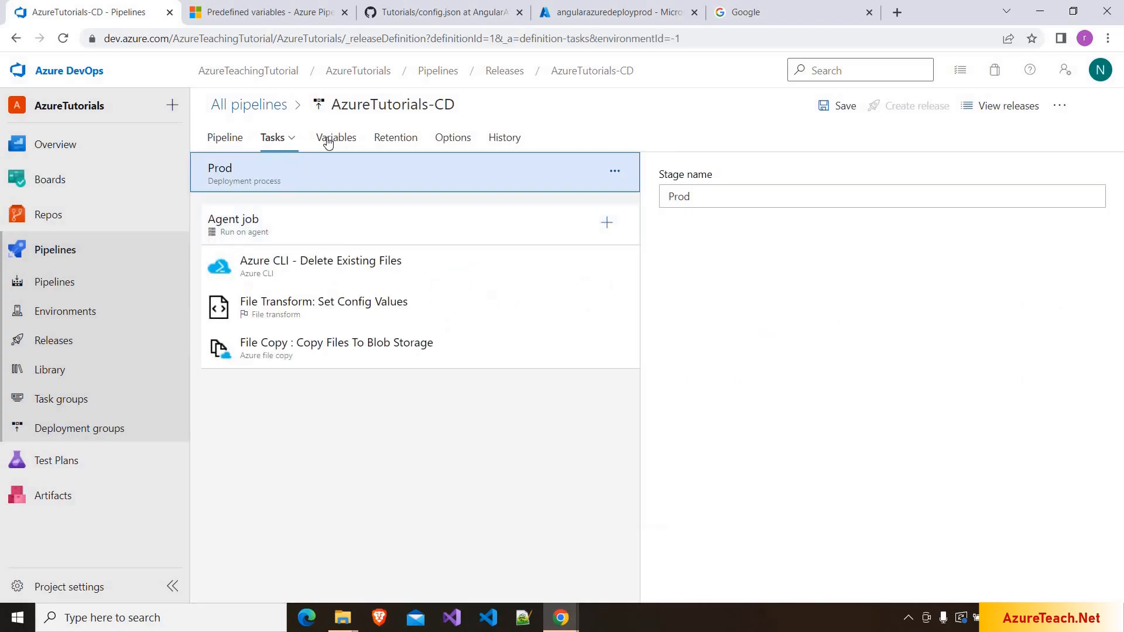
left_click(328, 139)
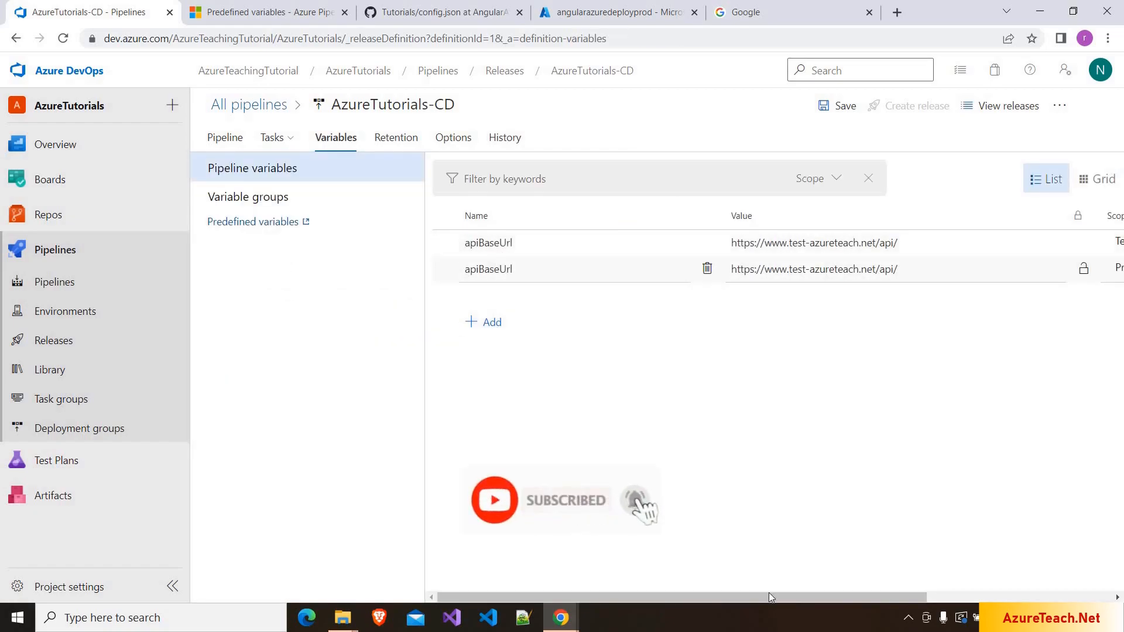
left_click_drag(766, 597, 856, 592)
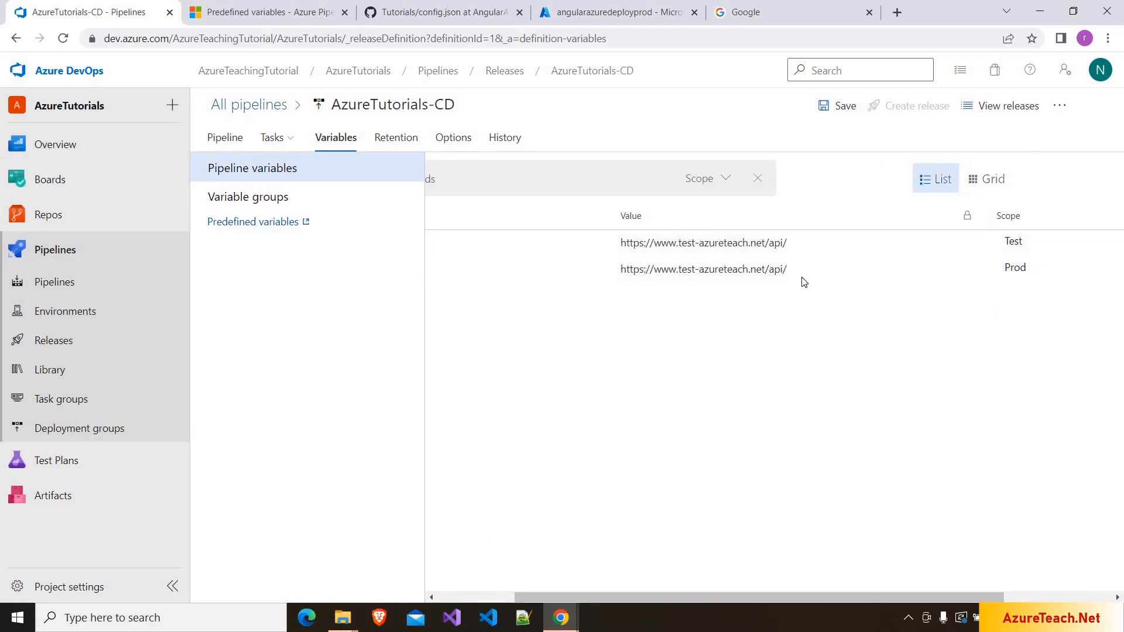
left_click(700, 270)
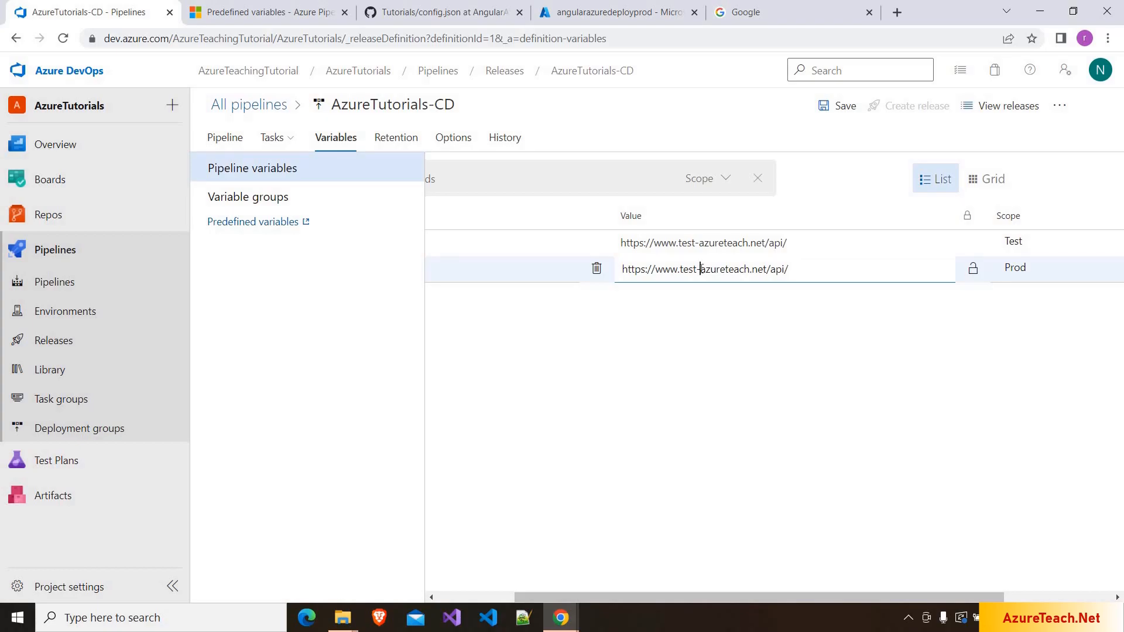
key("BackSpace")
key("BackSpace")
key("BackSpace")
key("BackSpace")
key("BackSpace")
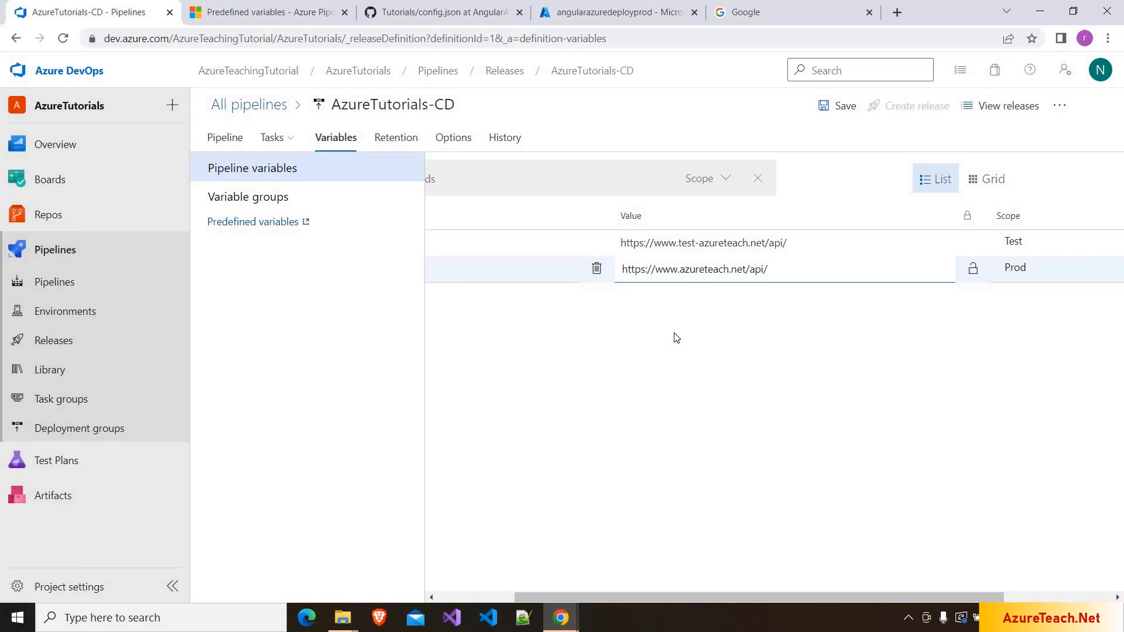
left_click(271, 138)
- Set the Prod File Copy task's RM Storage Account to angularazuredeployprod
left_click(282, 200)
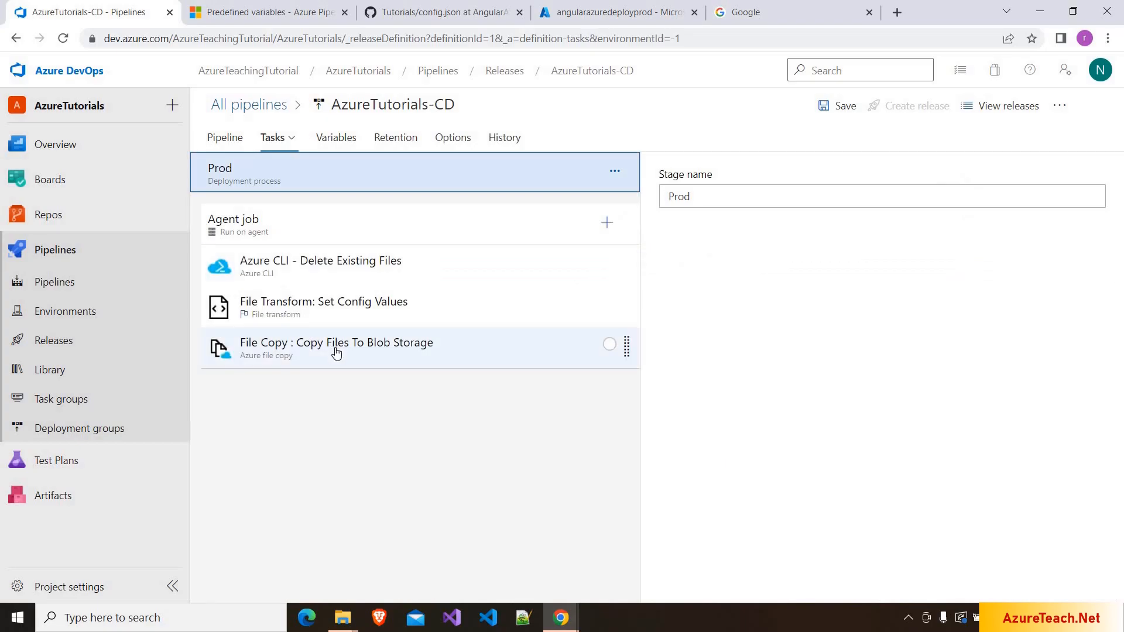
left_click(336, 352)
left_click(953, 402)
scroll(1058, 403, "down", 3)
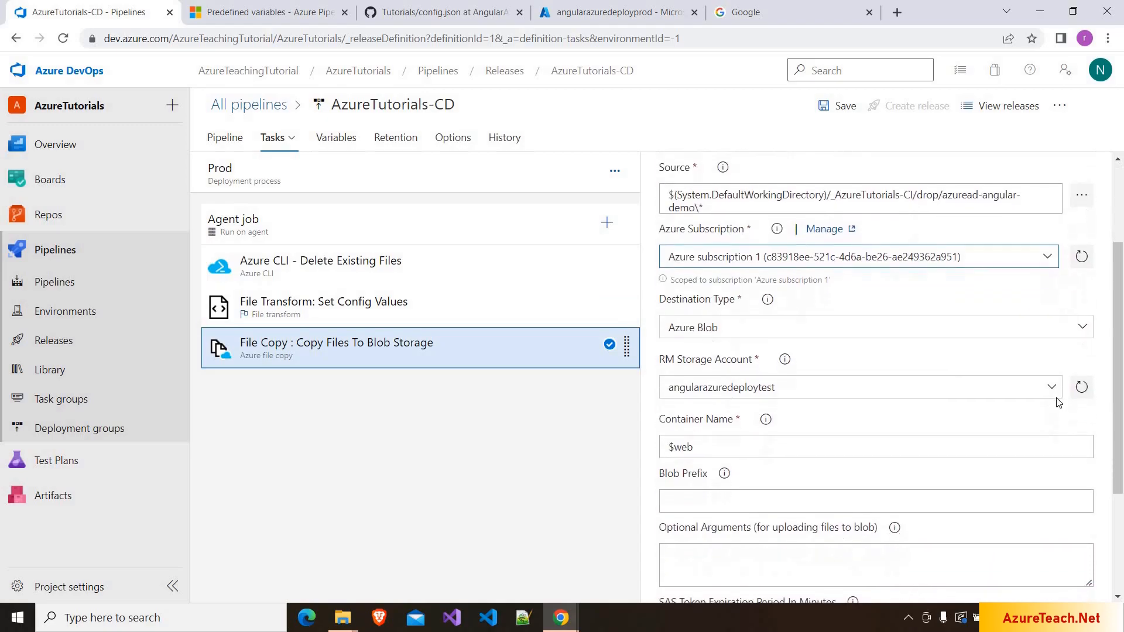
left_click(875, 391)
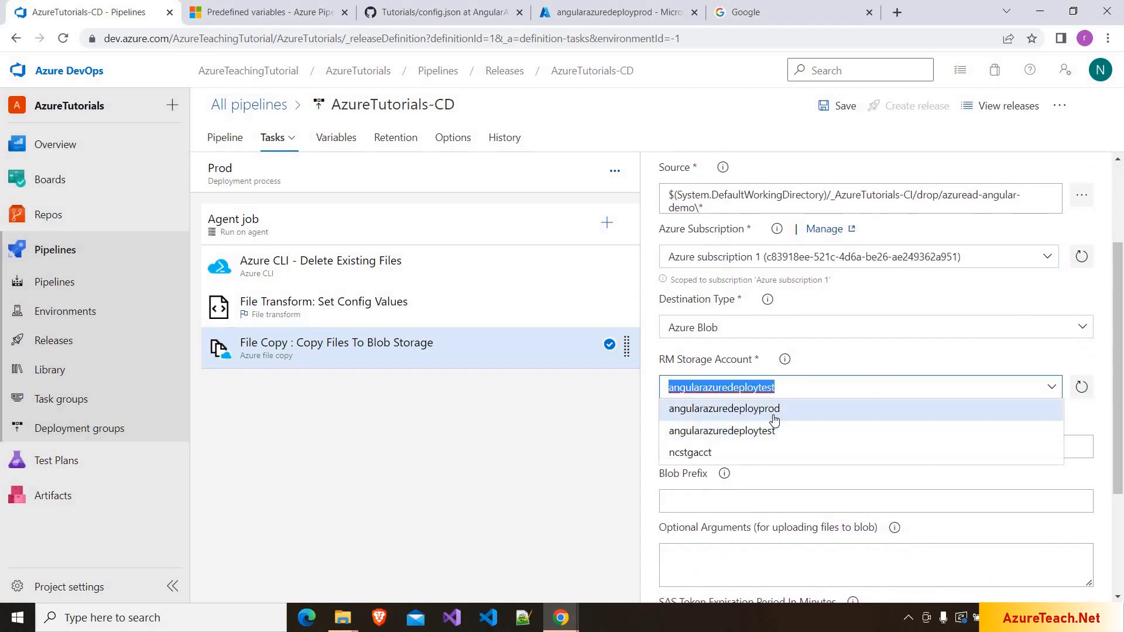
left_click(774, 410)
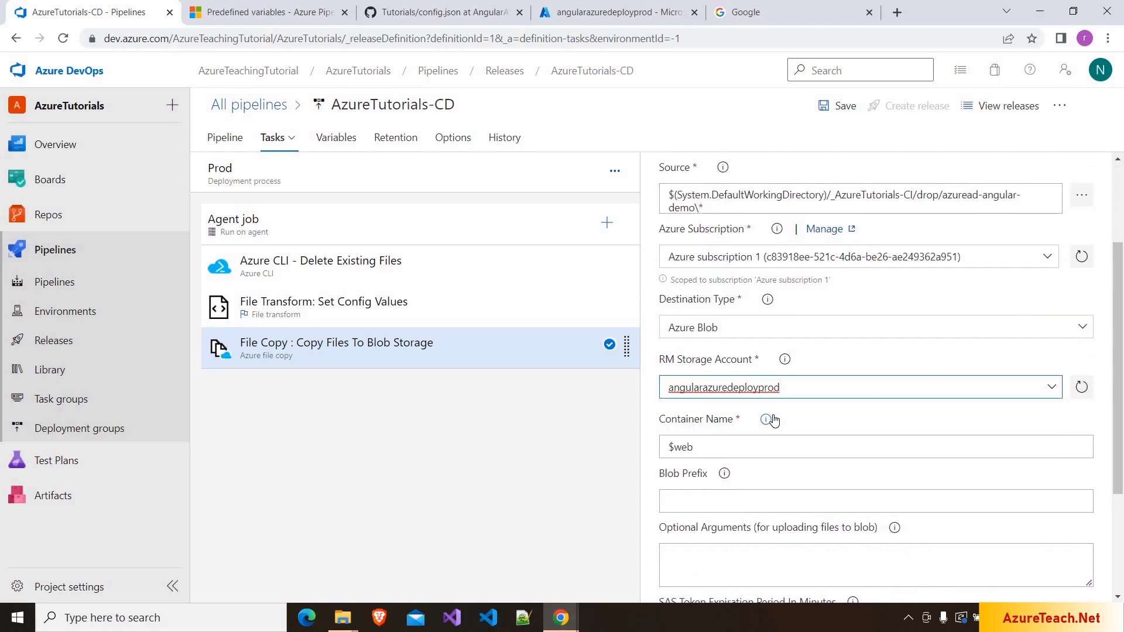
scroll(773, 420, "down", 3)
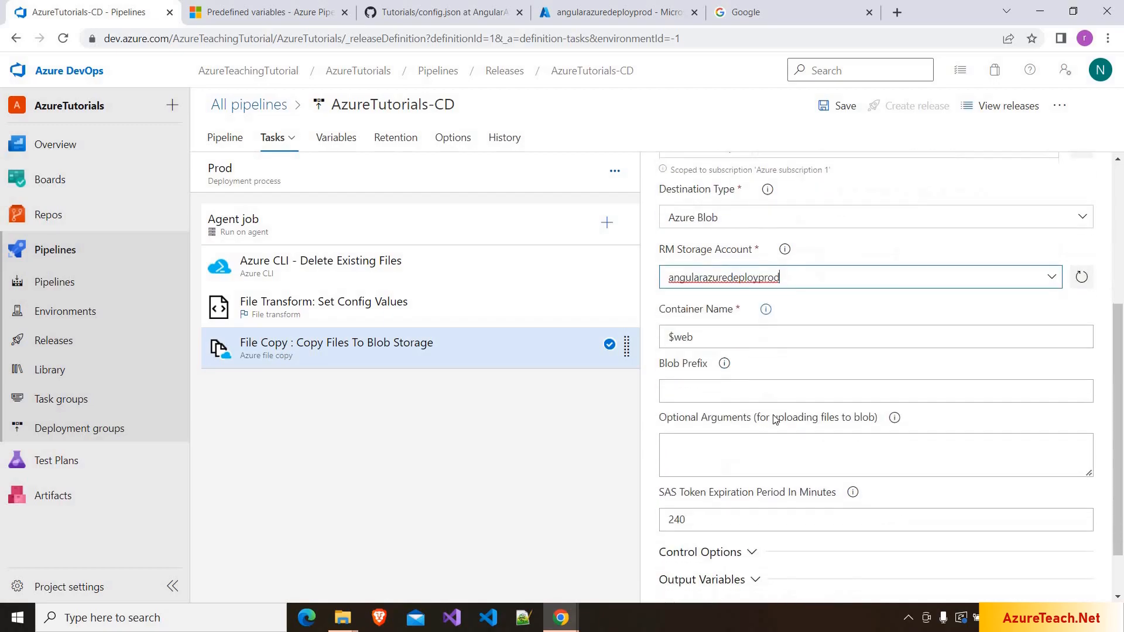
- Change the Azure CLI inline delete script's account name to angularazuredeployprod and save the pipeline
left_click(326, 285)
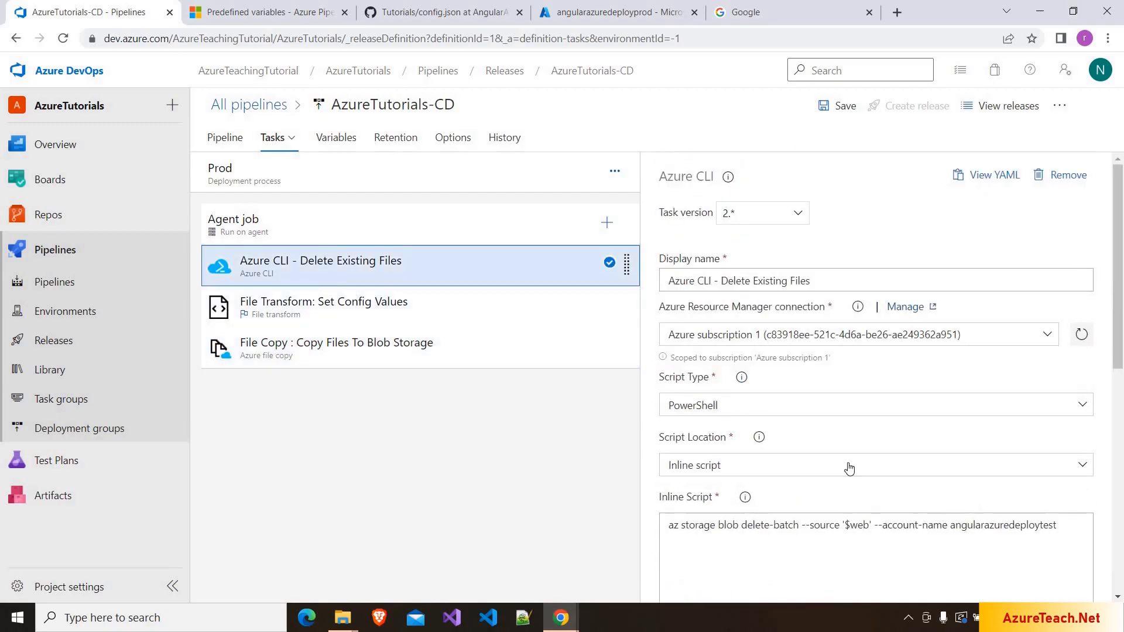
left_click(1061, 526)
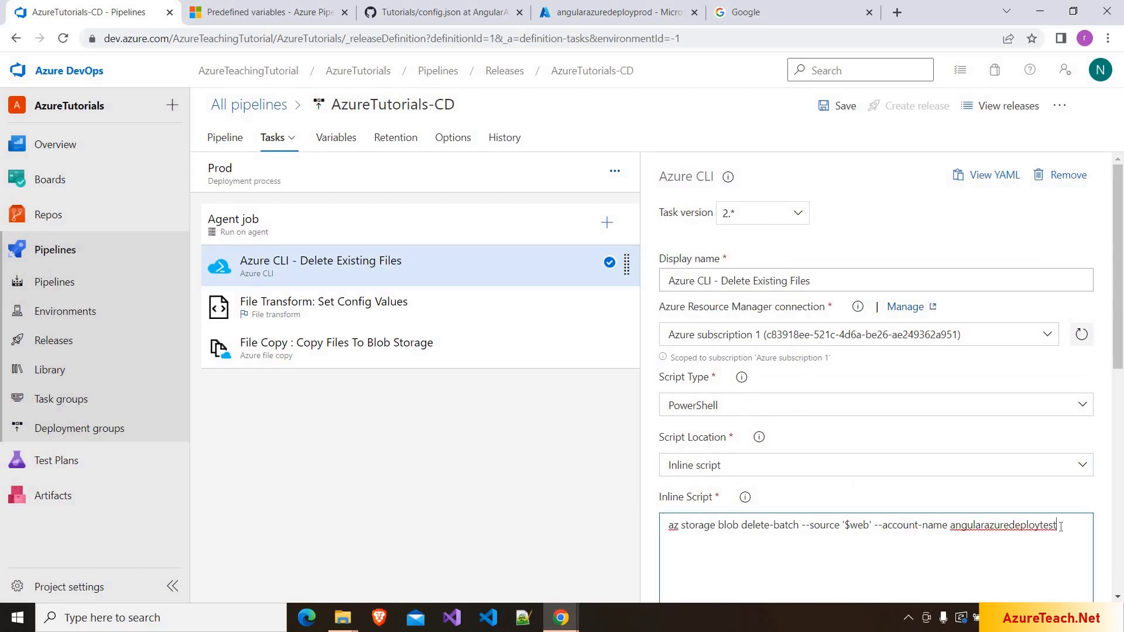
key("BackSpace")
key("BackSpace")
key("BackSpace")
scroll(1061, 530, "down", 8)
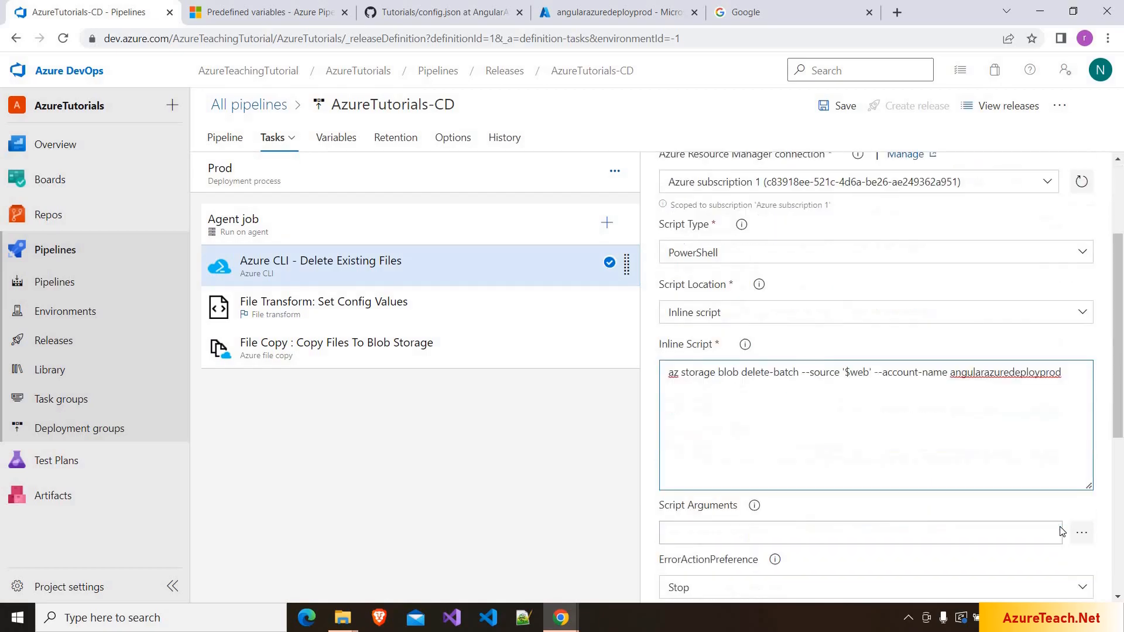
scroll(1062, 531, "down", 1)
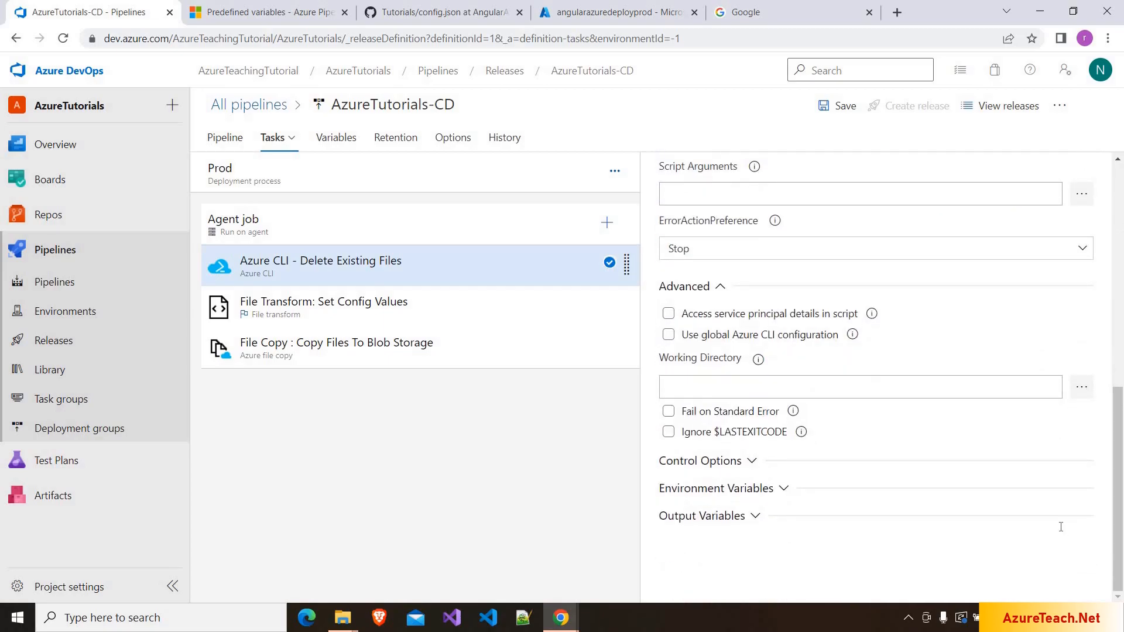
scroll(1062, 527, "up", 9)
left_click(833, 112)
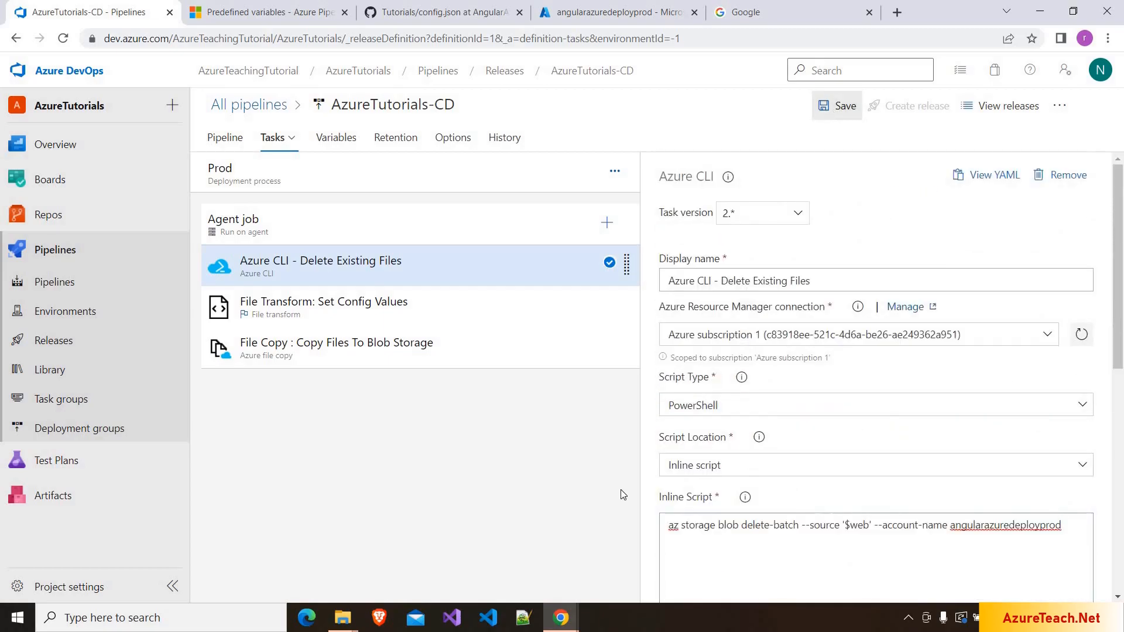
left_click(630, 389)
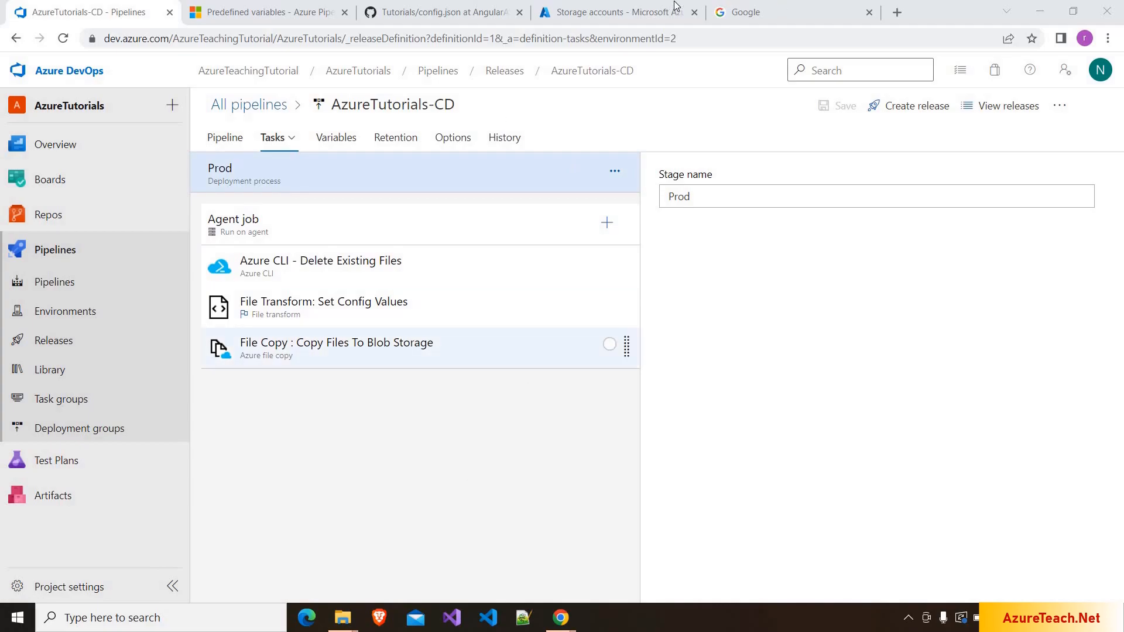
- Start an Owner role assignment in angularazuredeployprod's Access Control (IAM)
left_click(644, 7)
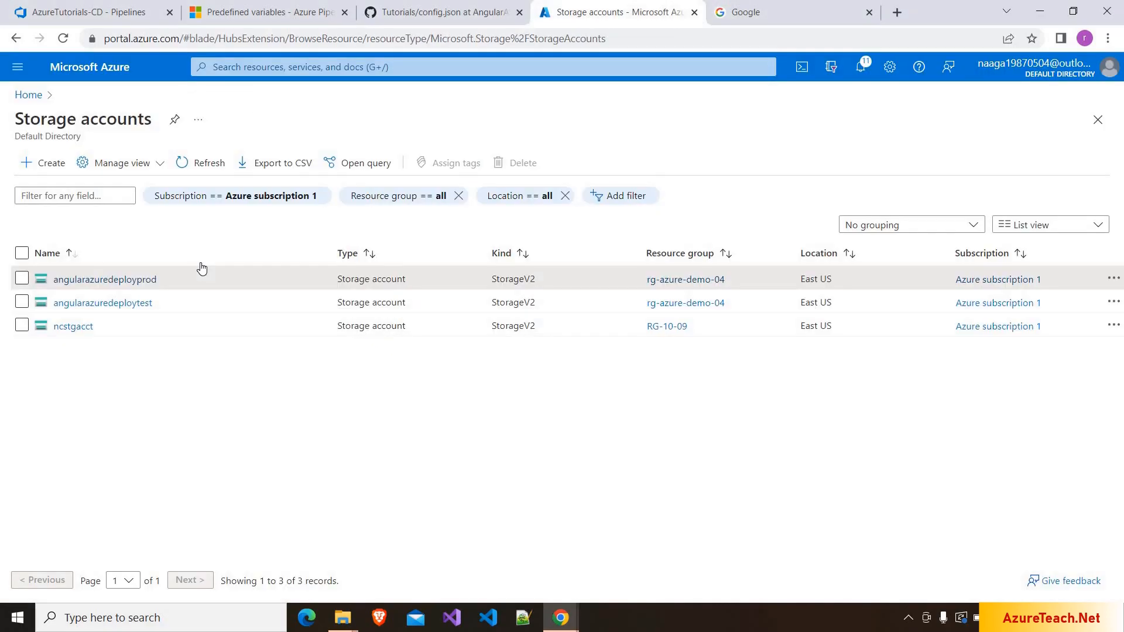
left_click(147, 281)
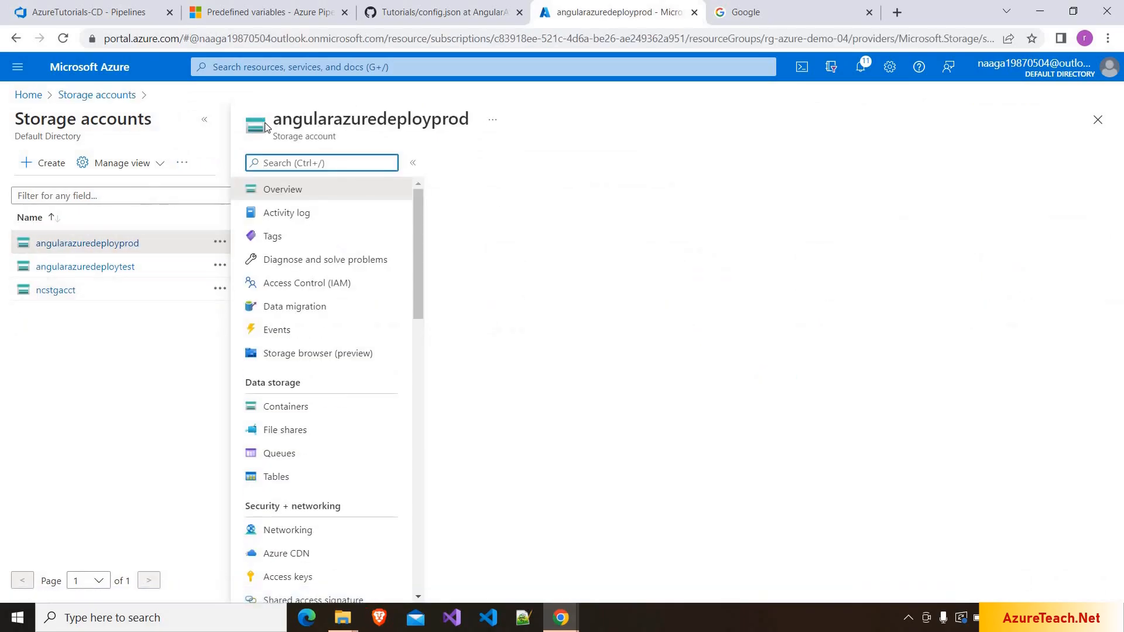
left_click(204, 120)
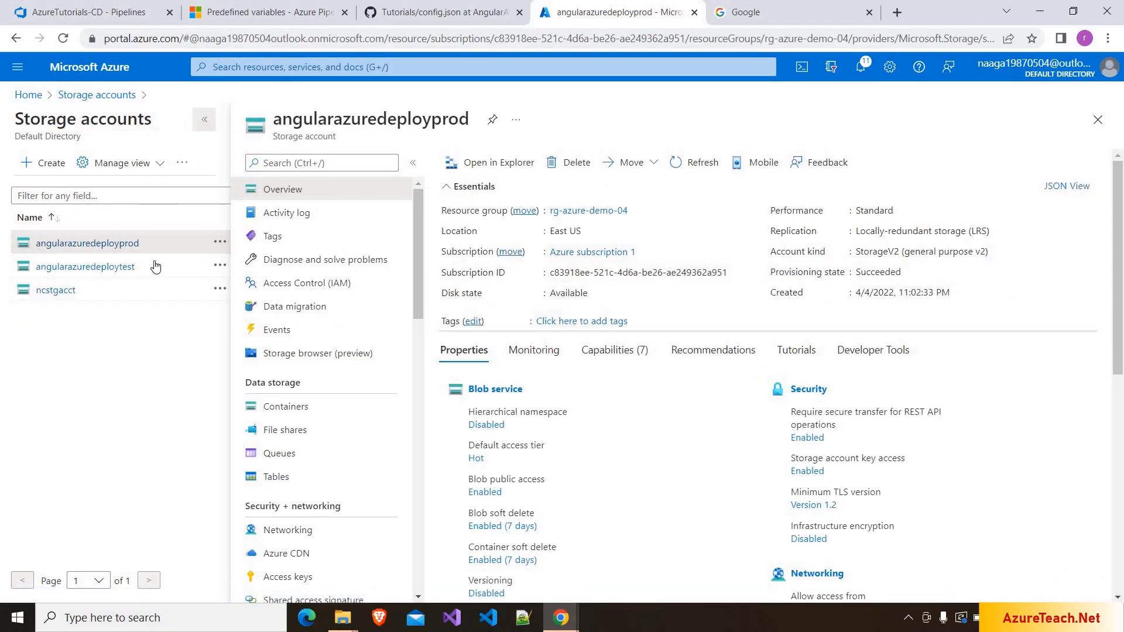
left_click(119, 287)
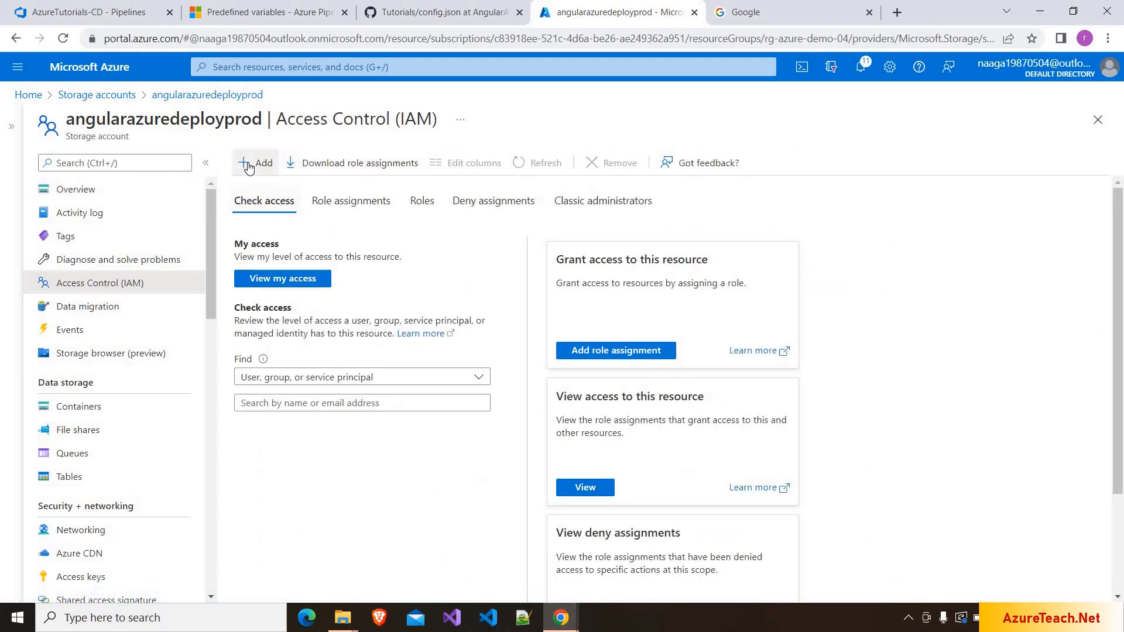
left_click(248, 166)
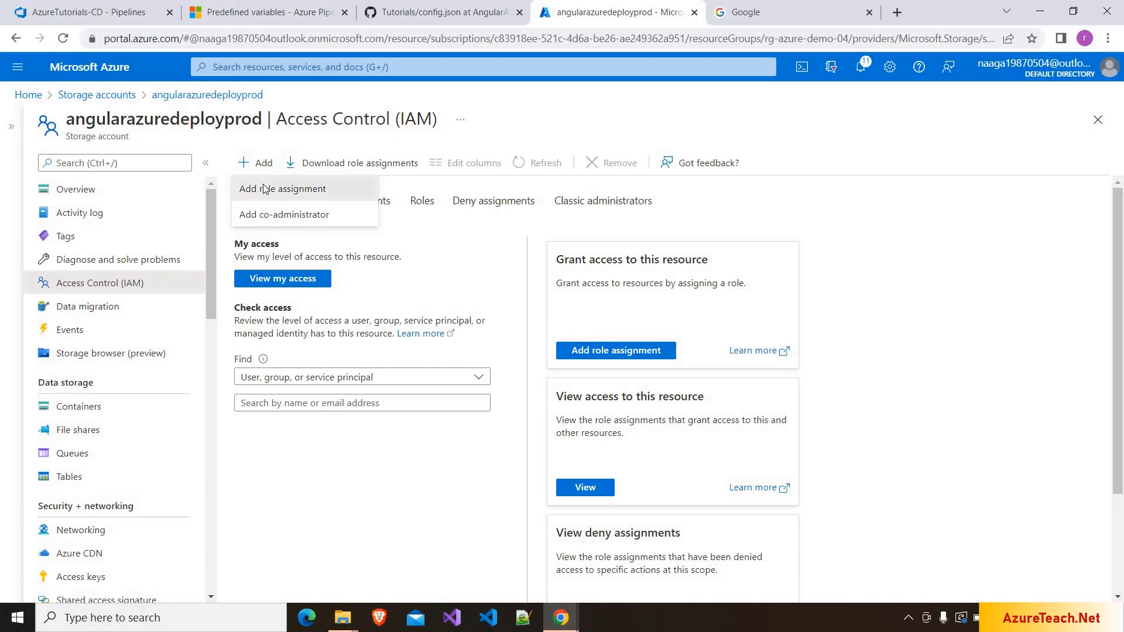
left_click(264, 189)
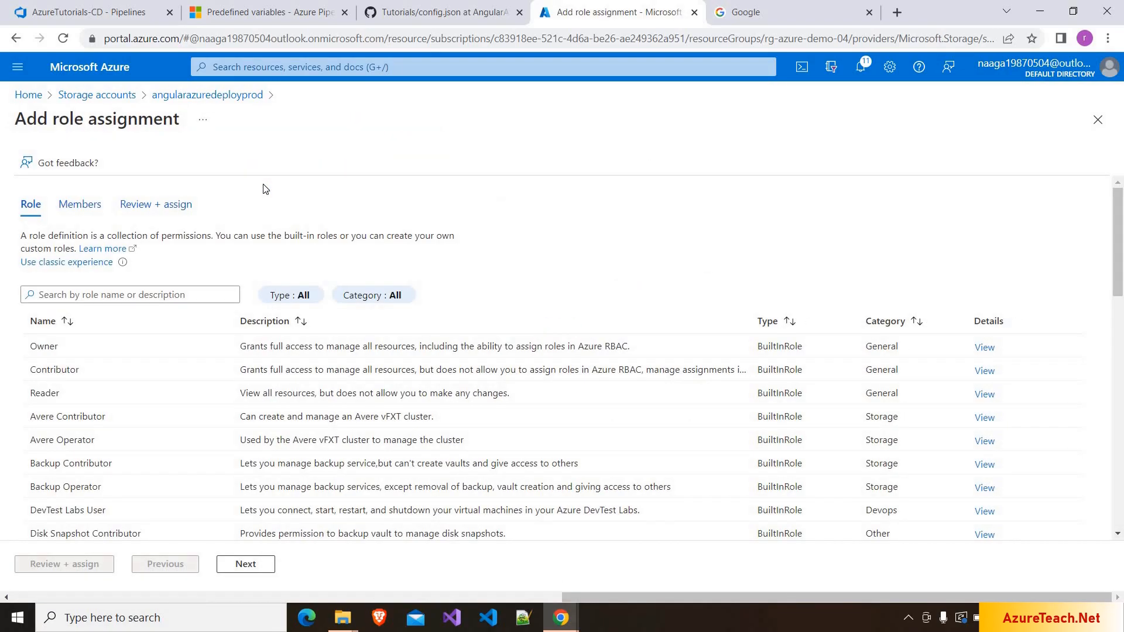
left_click(81, 344)
left_click(246, 564)
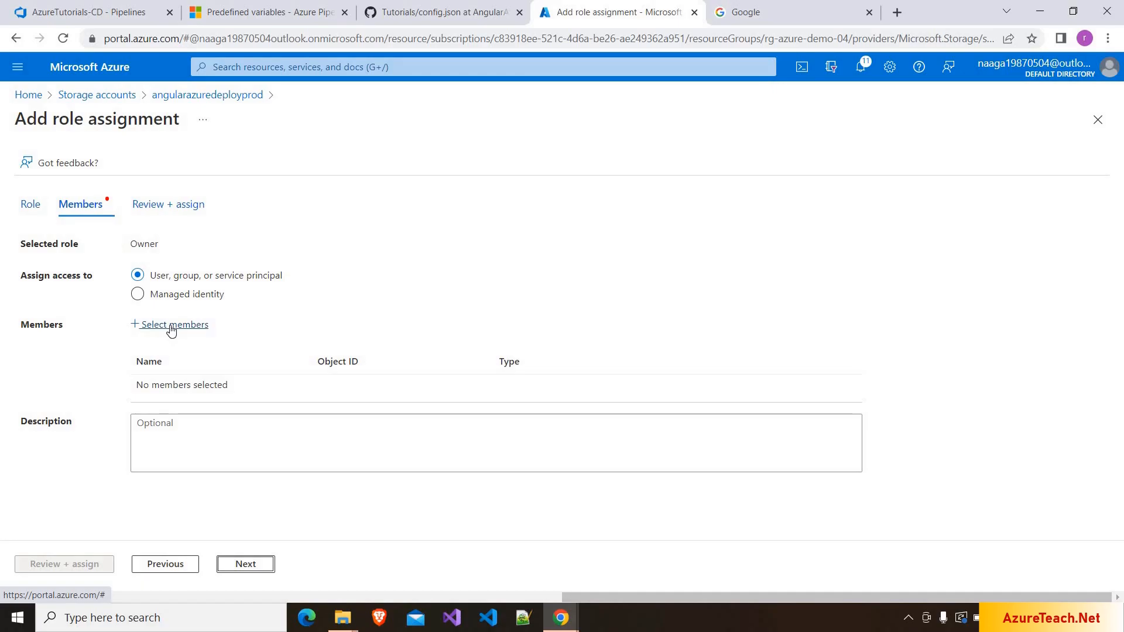
- Search members for 'az' and select the AzureTeachingTutorial-AzureTutorials app
left_click(171, 326)
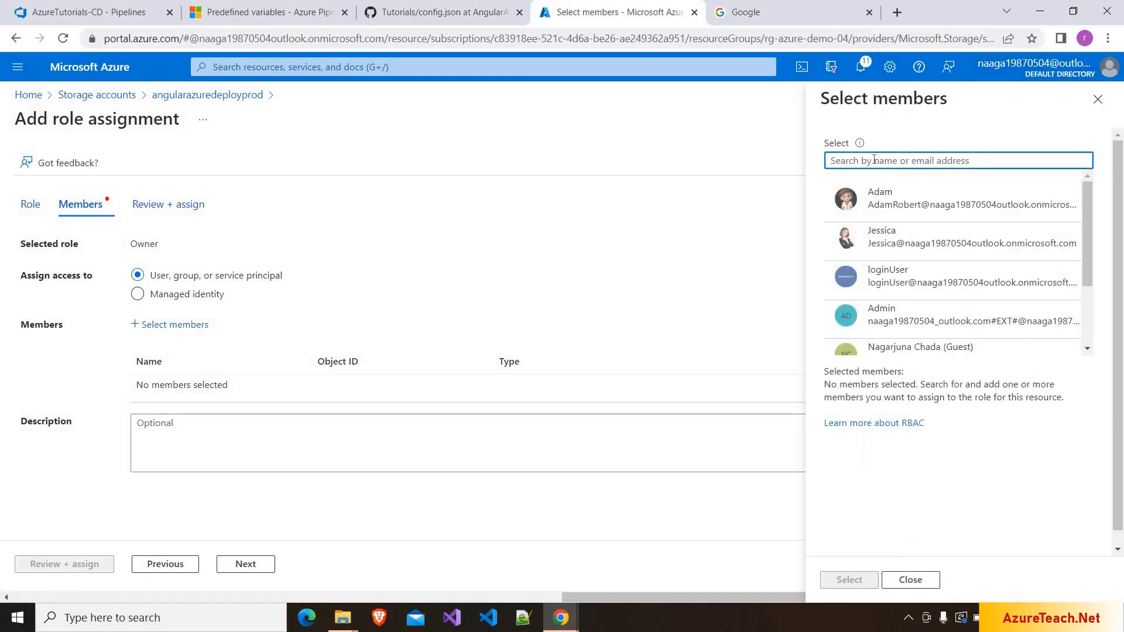
type("azure")
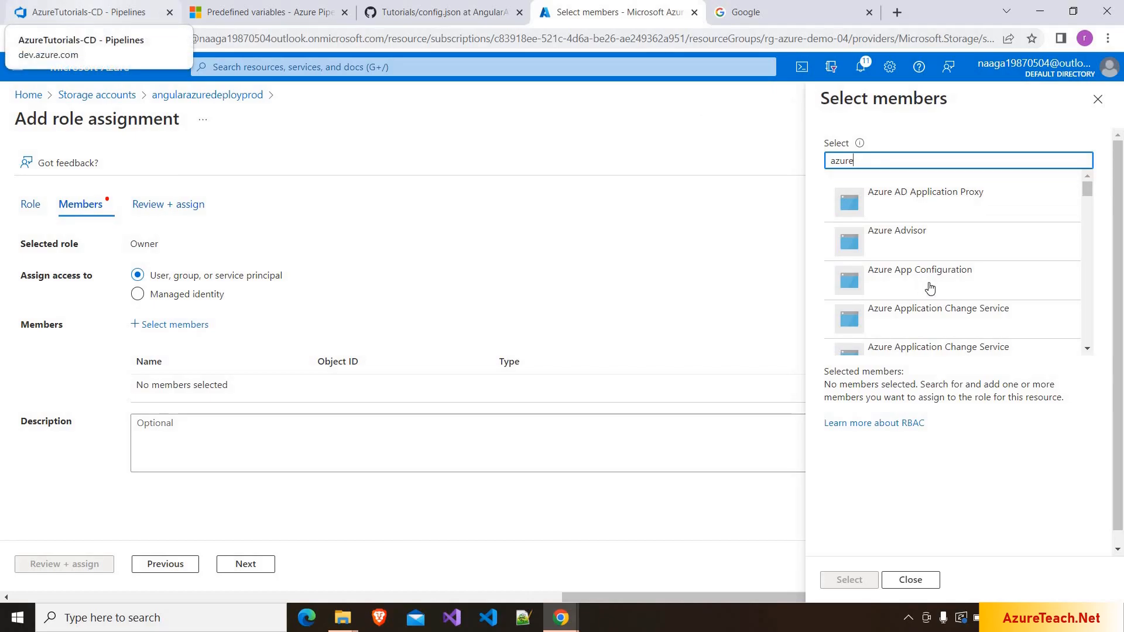
scroll(930, 290, "down", 15)
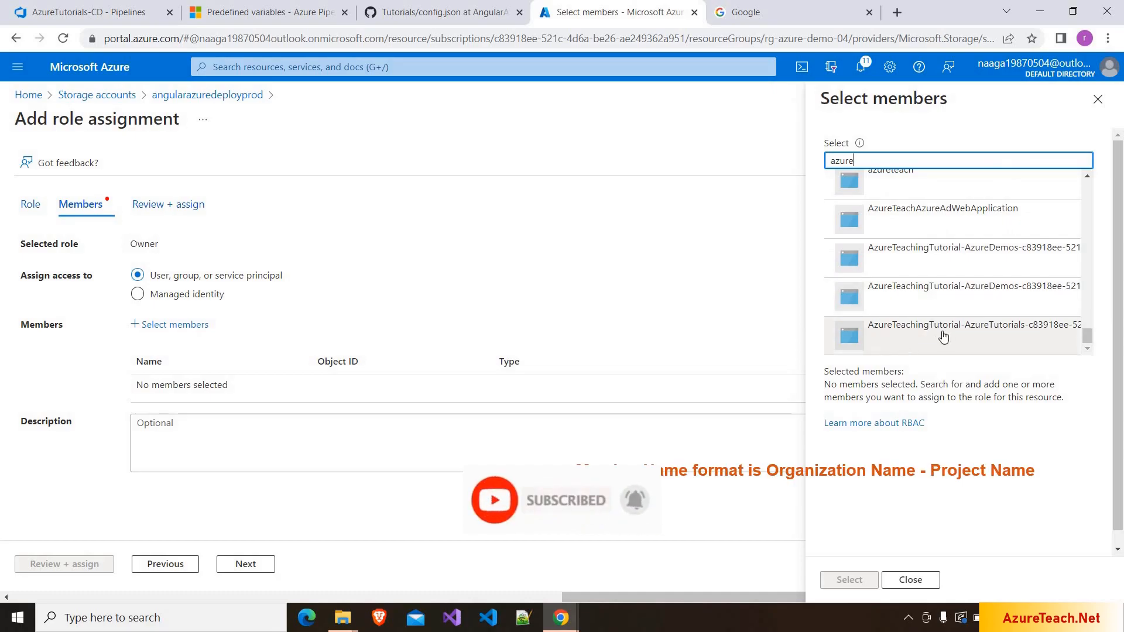
left_click(1010, 336)
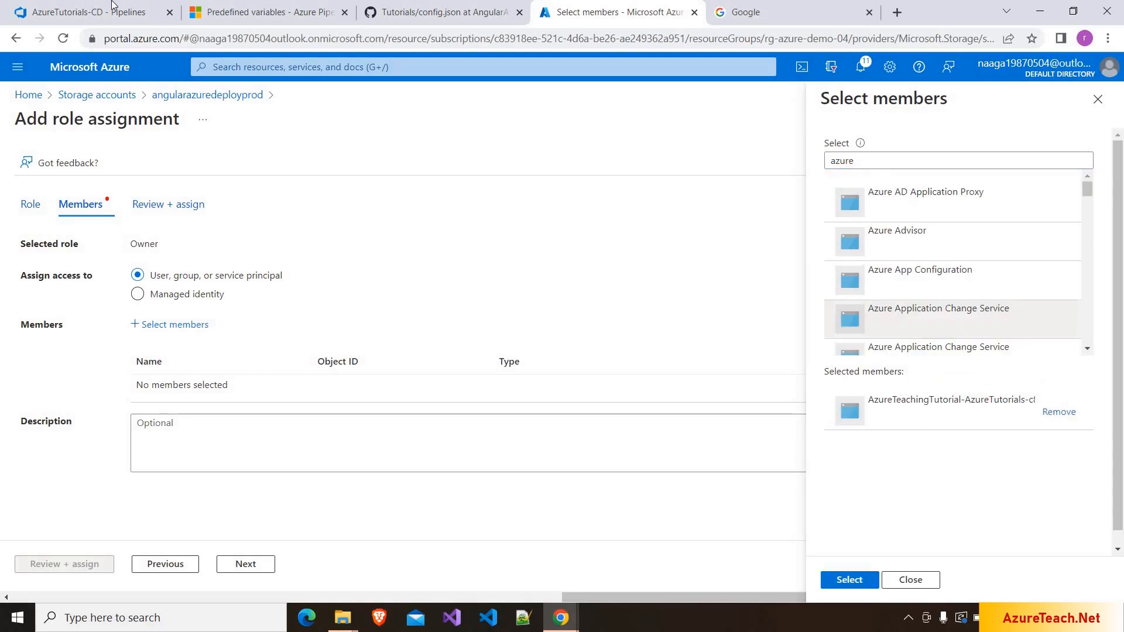
left_click(70, 12)
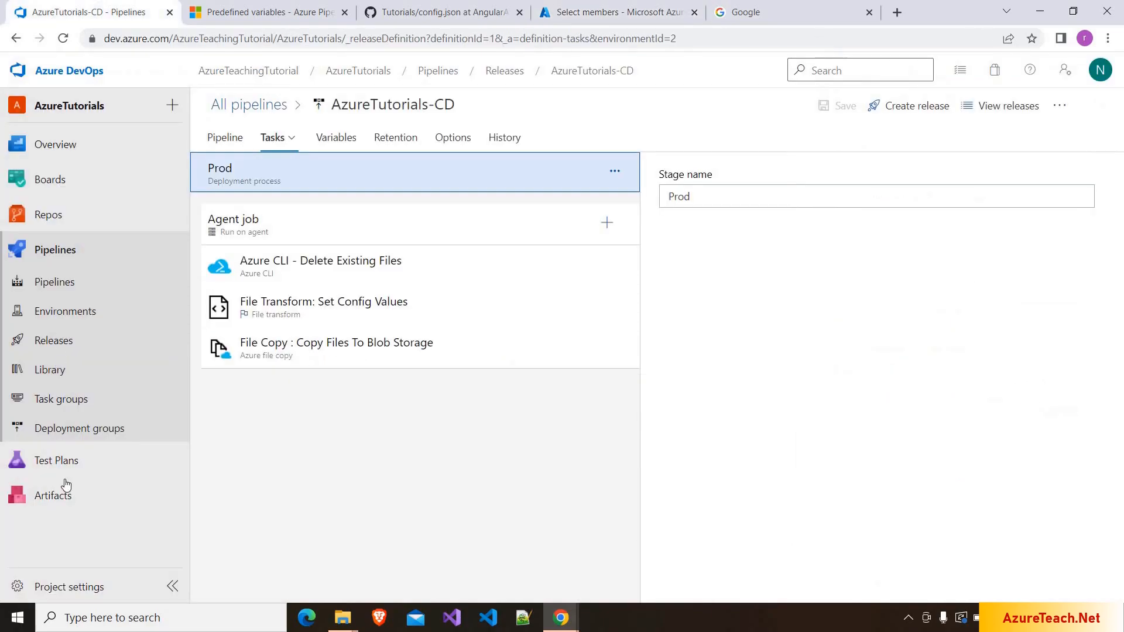
- Find the subscription ID of the Azure subscription 1 service connection in Project settings
left_click(49, 587)
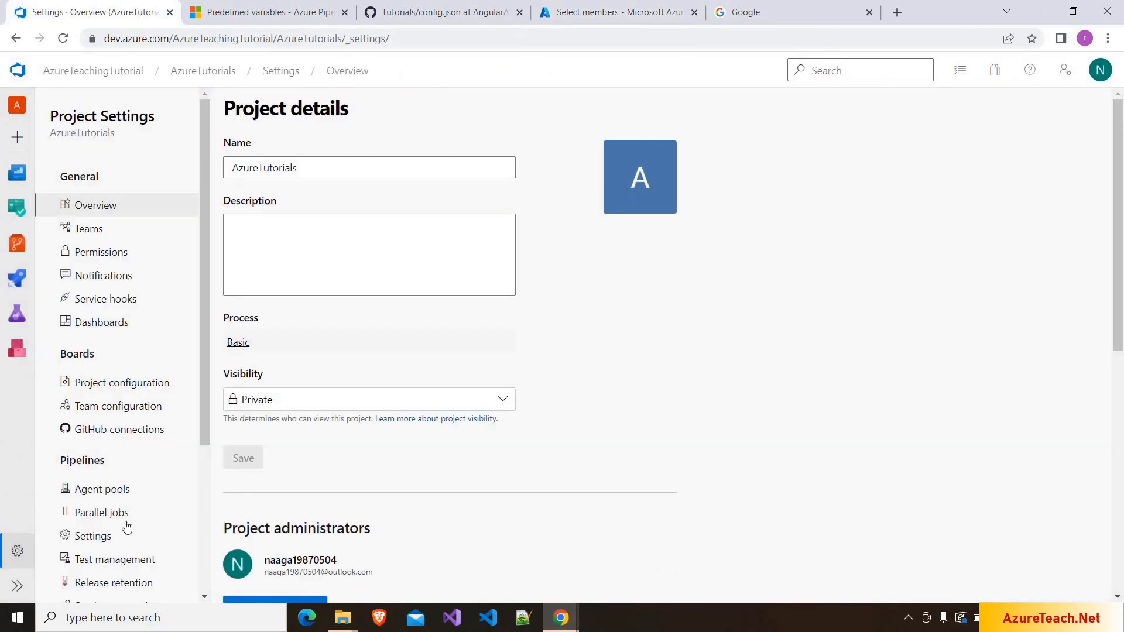
scroll(126, 527, "down", 3)
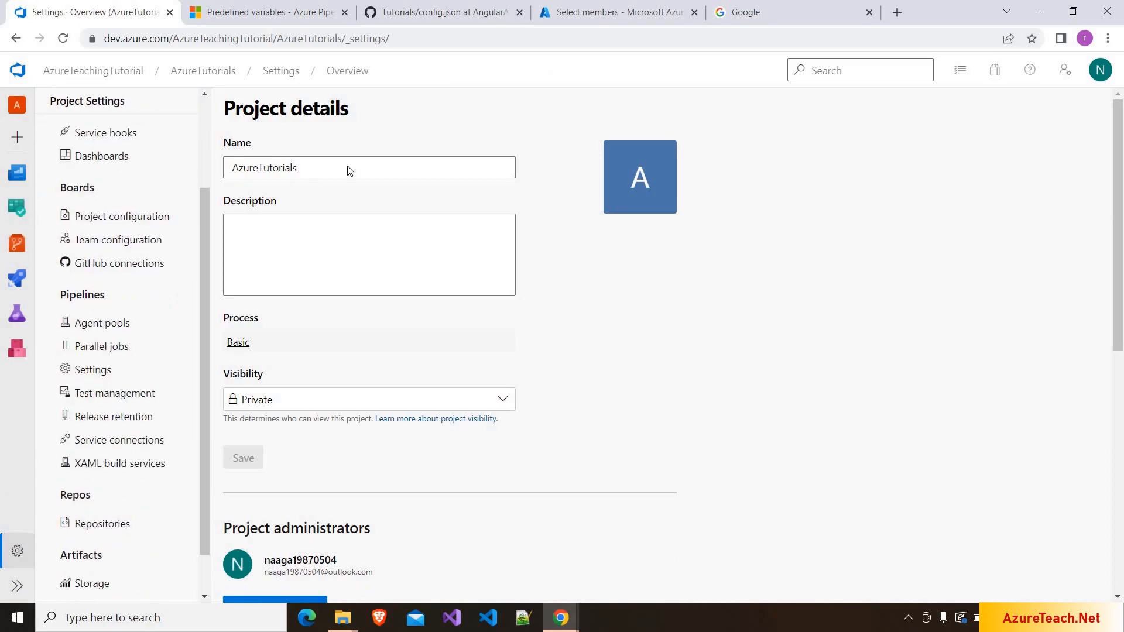
left_click(118, 440)
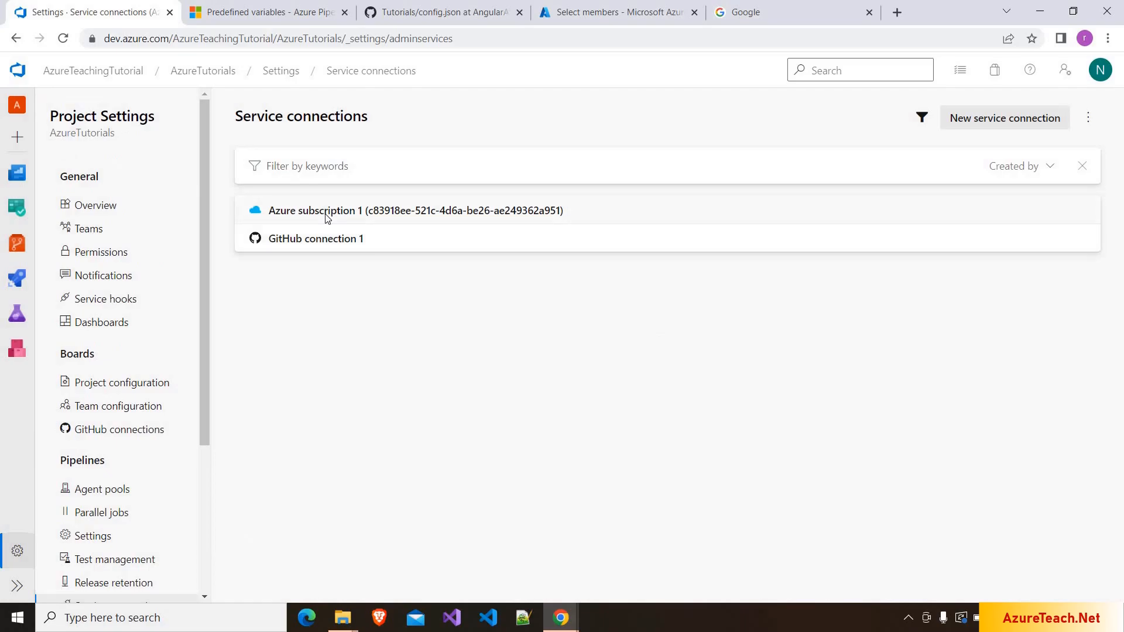
left_click(327, 214)
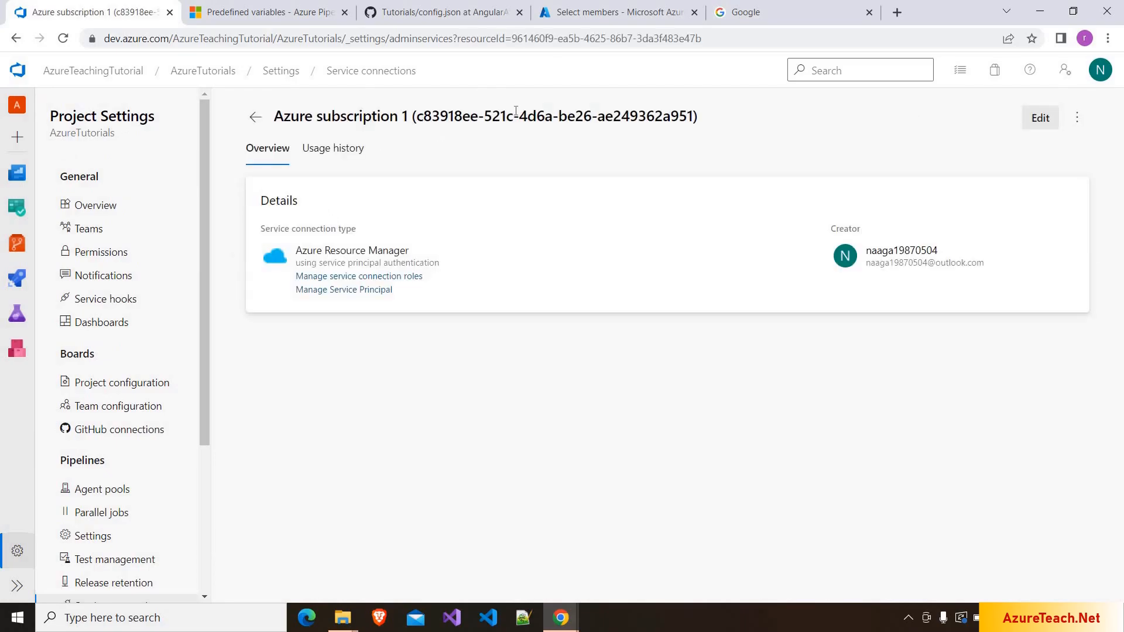
left_click_drag(423, 116, 686, 116)
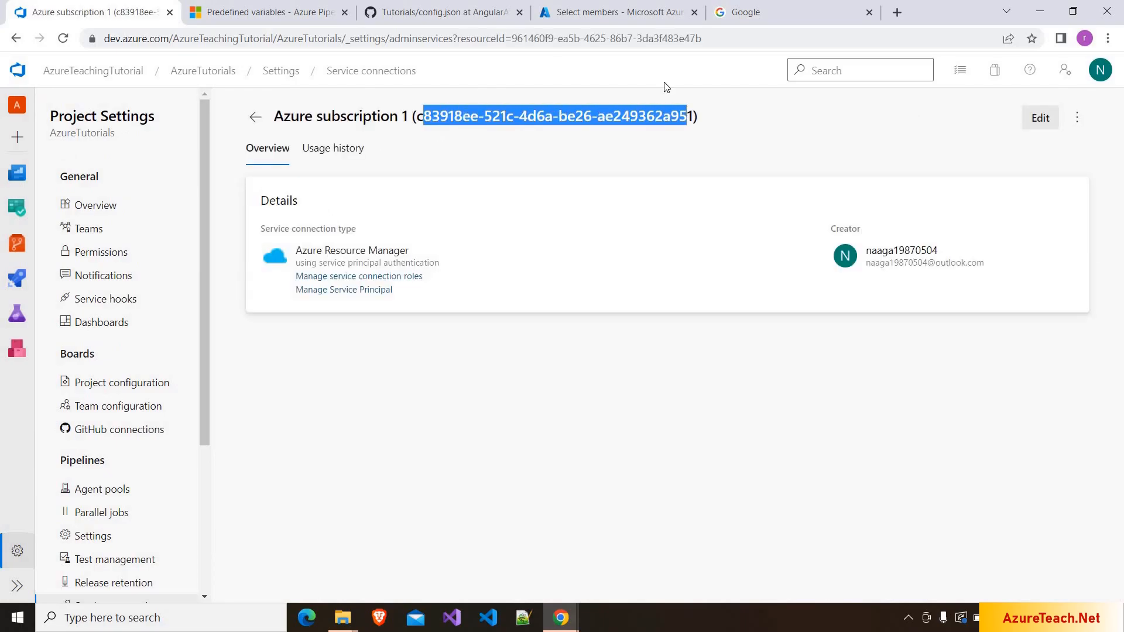
left_click(620, 18)
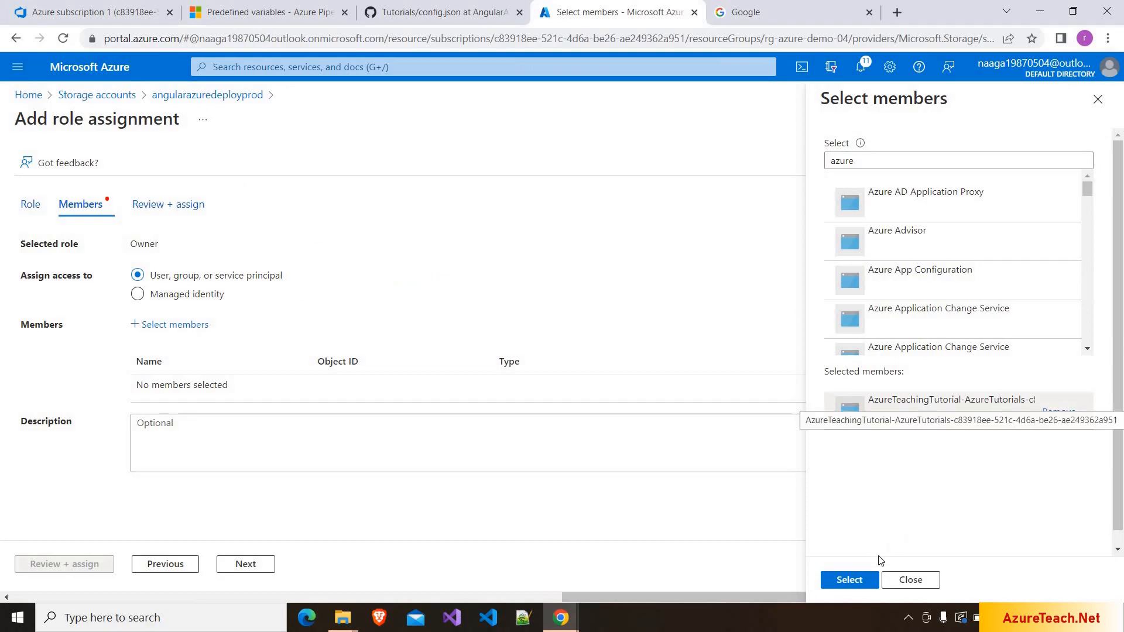
- Confirm the AzureTeachingTutorial-AzureTutorials member and submit the Owner assignment via Review + assign
left_click(849, 586)
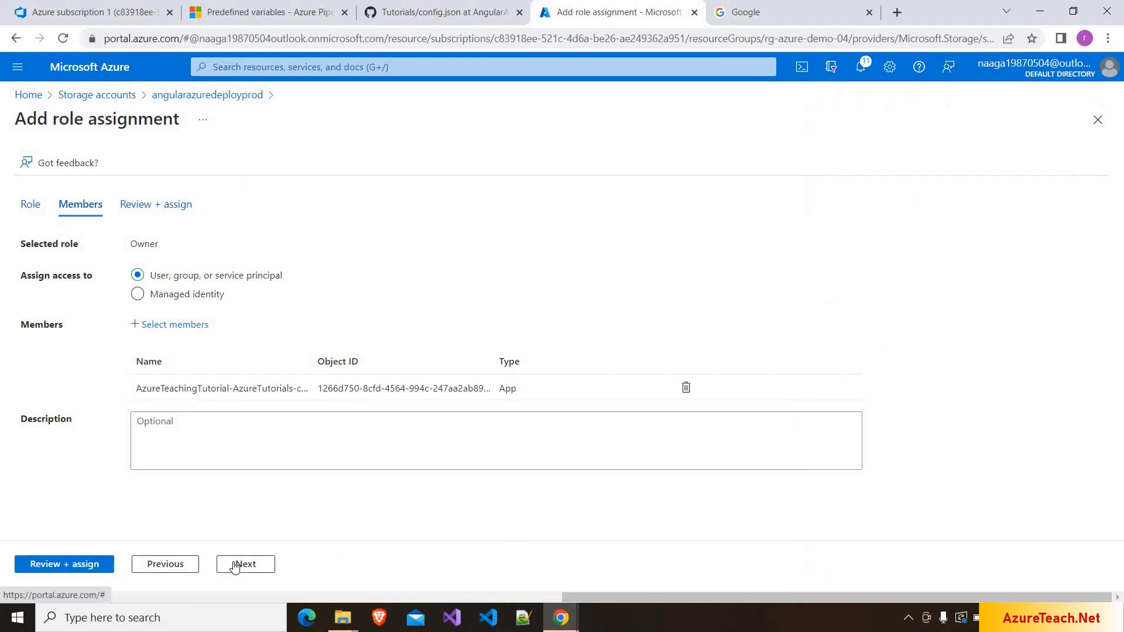
left_click(51, 576)
left_click(80, 568)
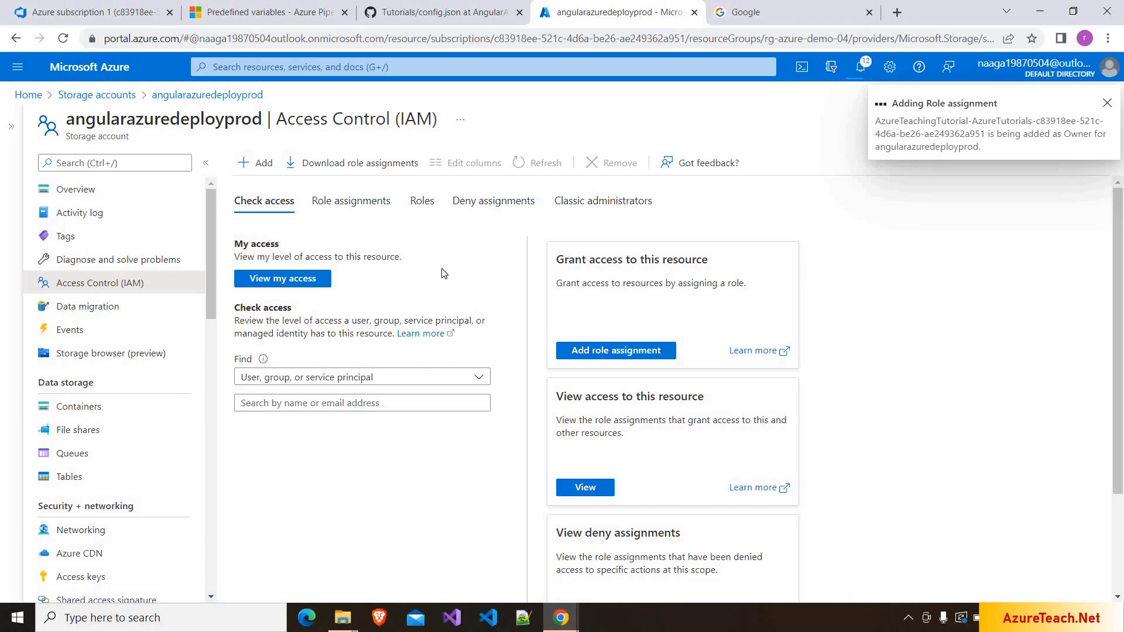
- Start a second role assignment on angularazuredeployprod with the Storage Blob Data Owner role
left_click(256, 163)
left_click(267, 191)
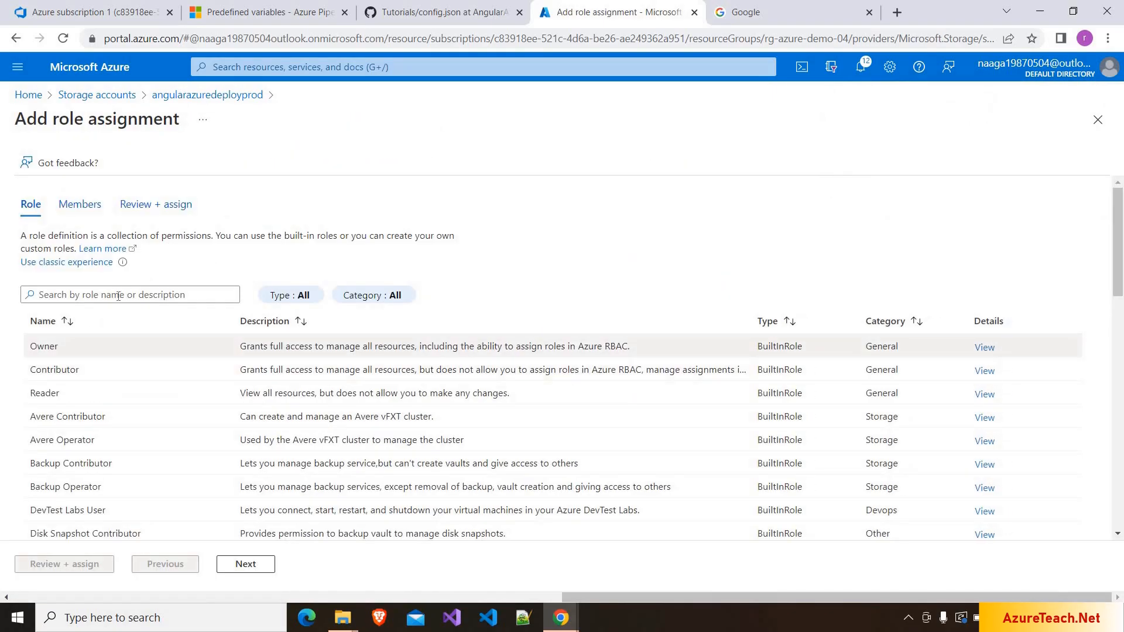
left_click(117, 298)
type("storage blob data owner")
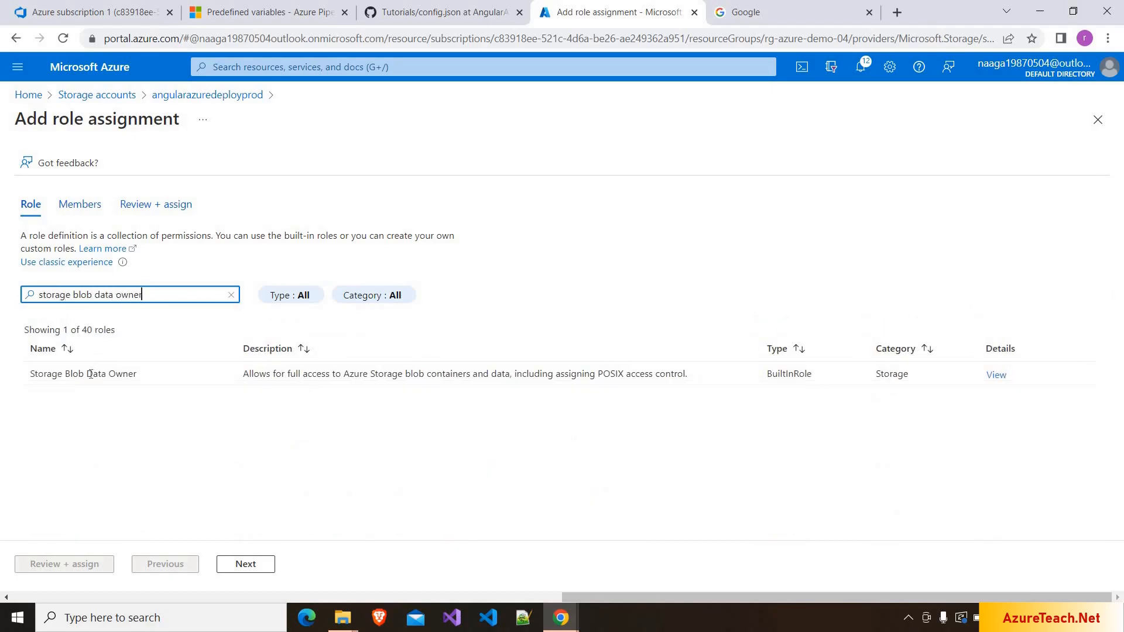
left_click(95, 374)
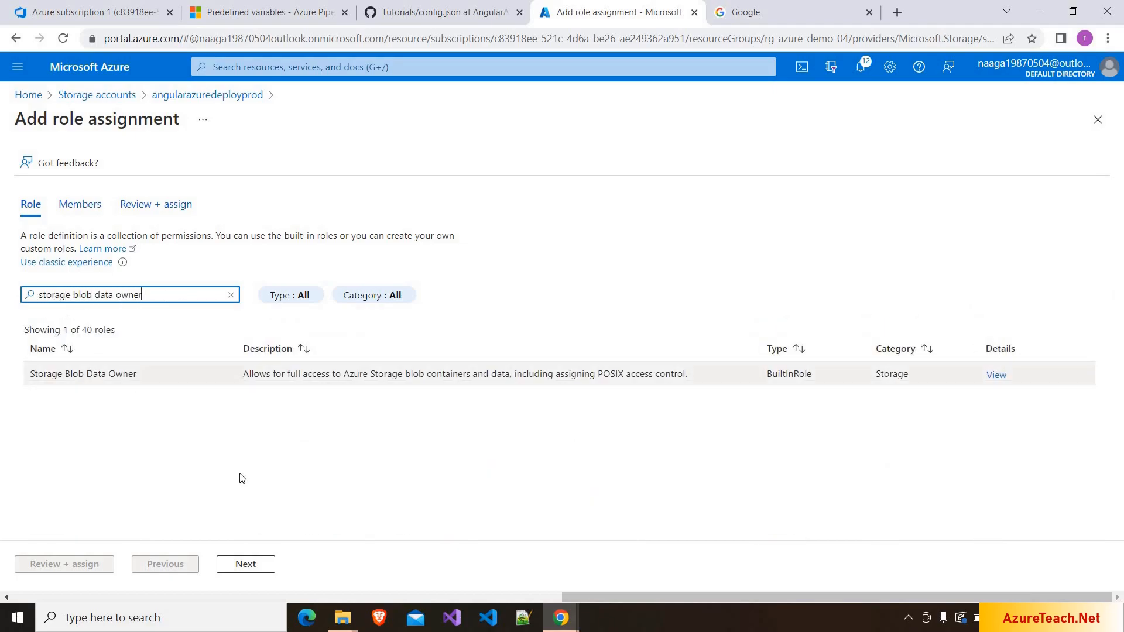
left_click(245, 564)
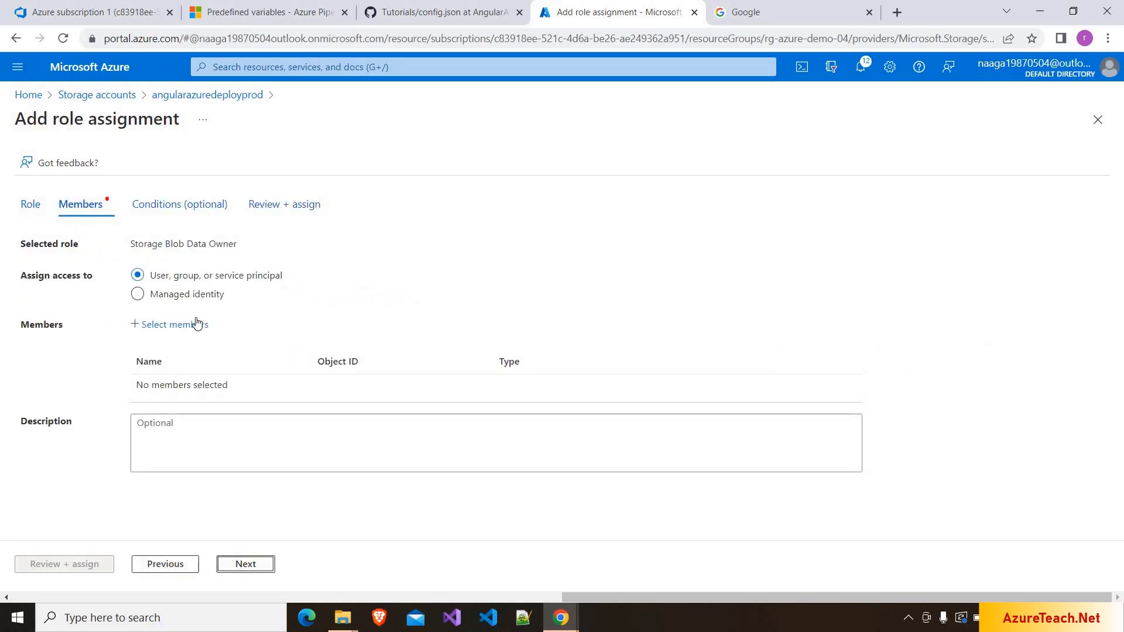
- Assign Storage Blob Data Owner to the AzureTeachingTutorial-AzureTutorials app, found by searching 'azure'
left_click(175, 325)
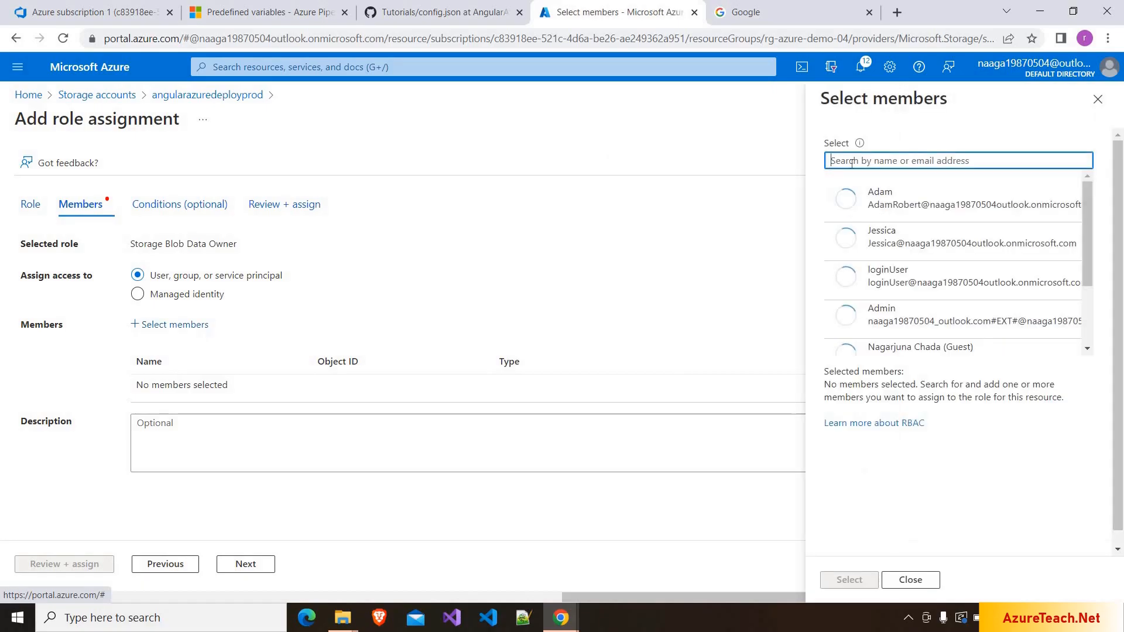
type("azure")
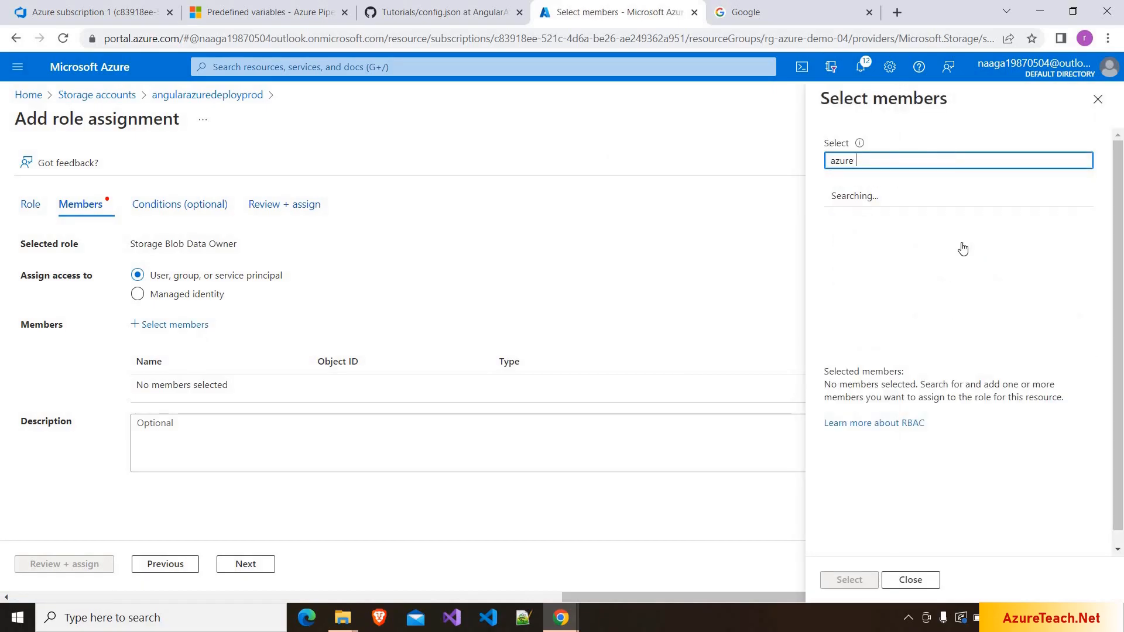
scroll(961, 246, "down", 10)
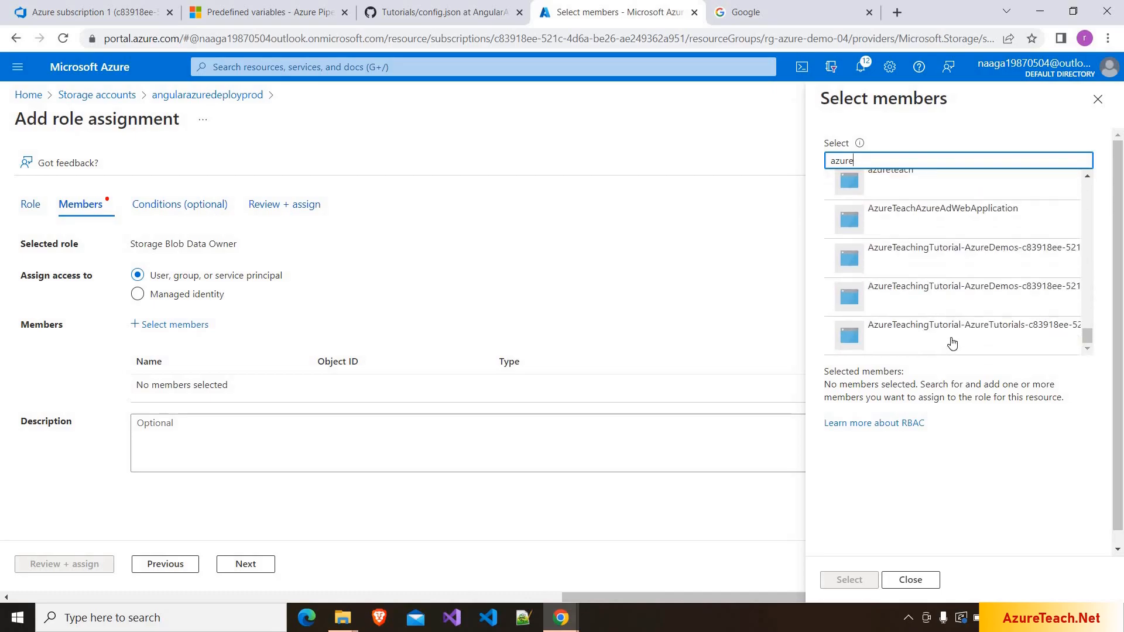
left_click(958, 331)
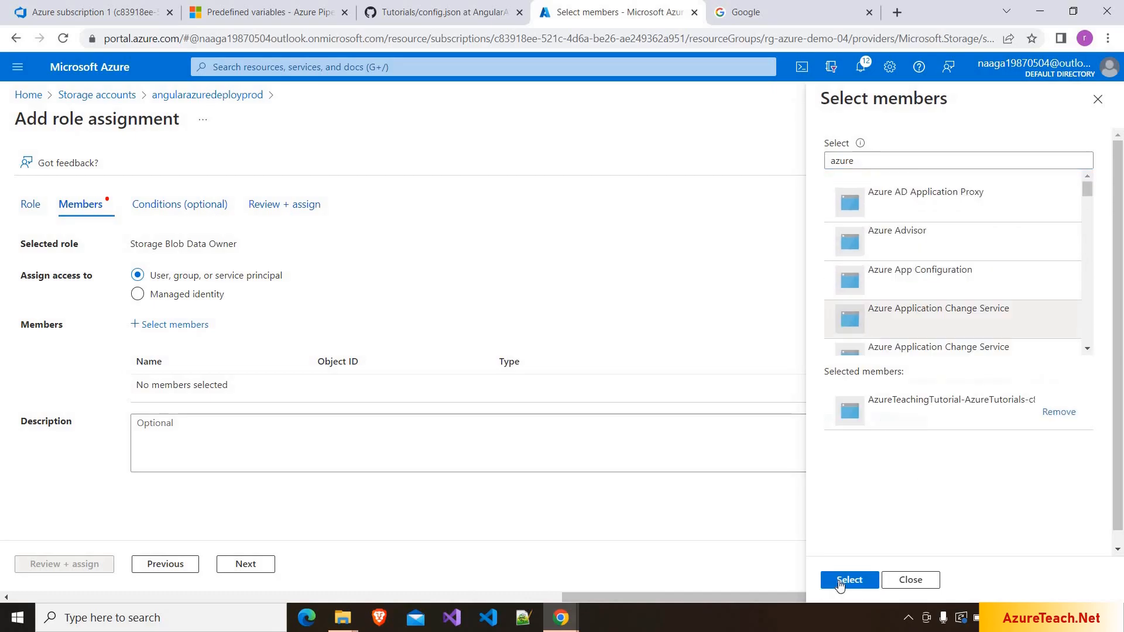
left_click(849, 579)
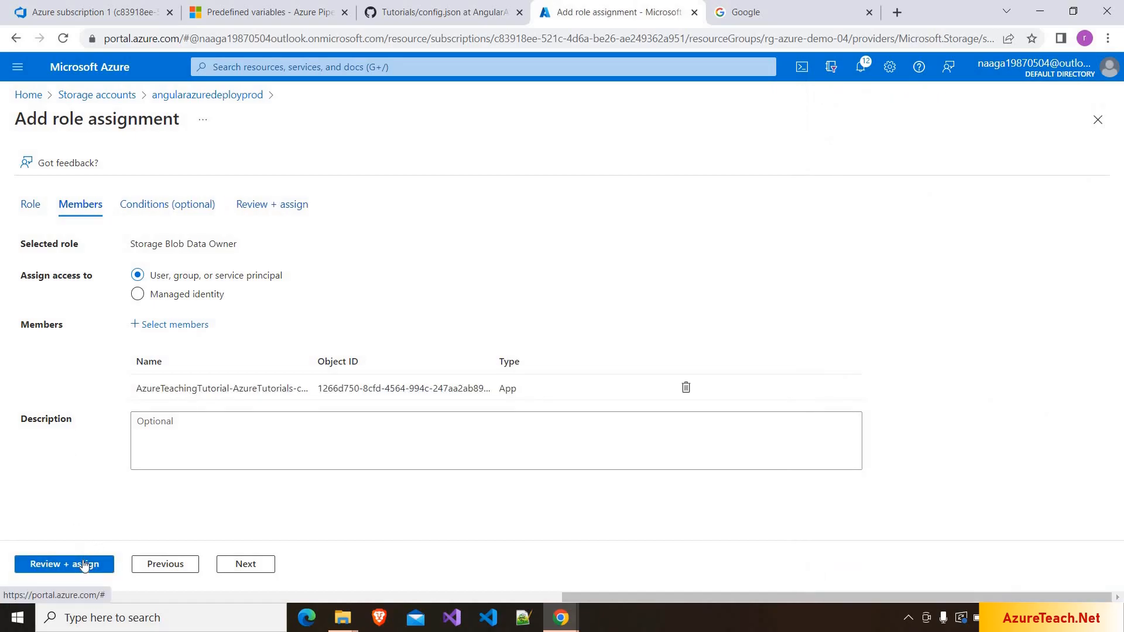
left_click(83, 565)
left_click(84, 565)
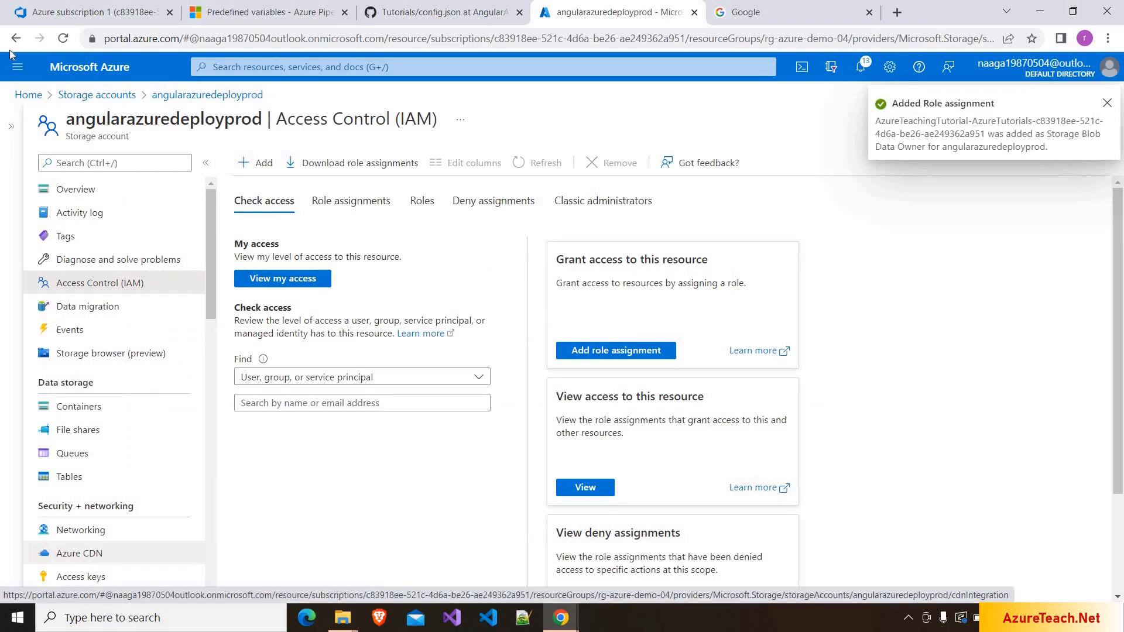
- Open the angularazuredeploytest storage account from the storage accounts list
left_click(119, 101)
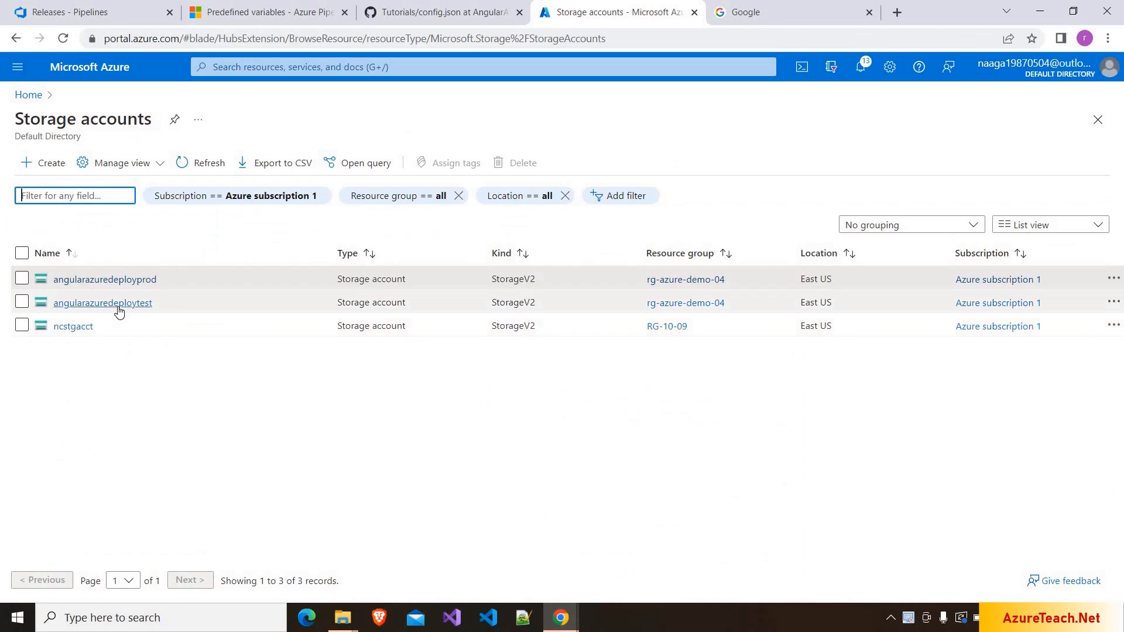
left_click(118, 306)
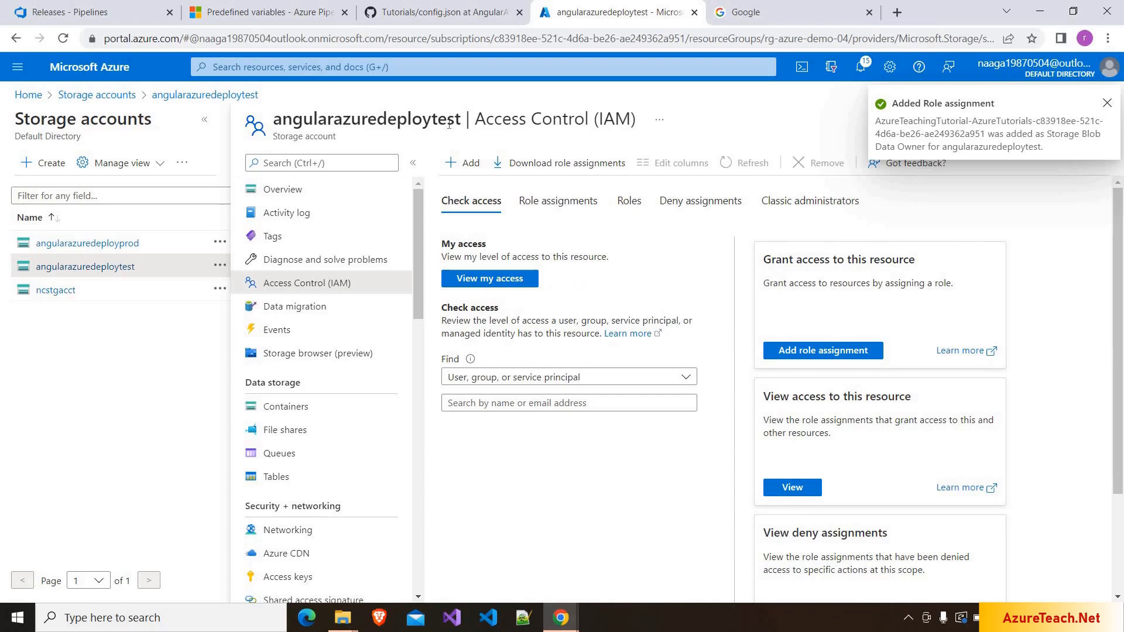
left_click_drag(431, 123, 460, 123)
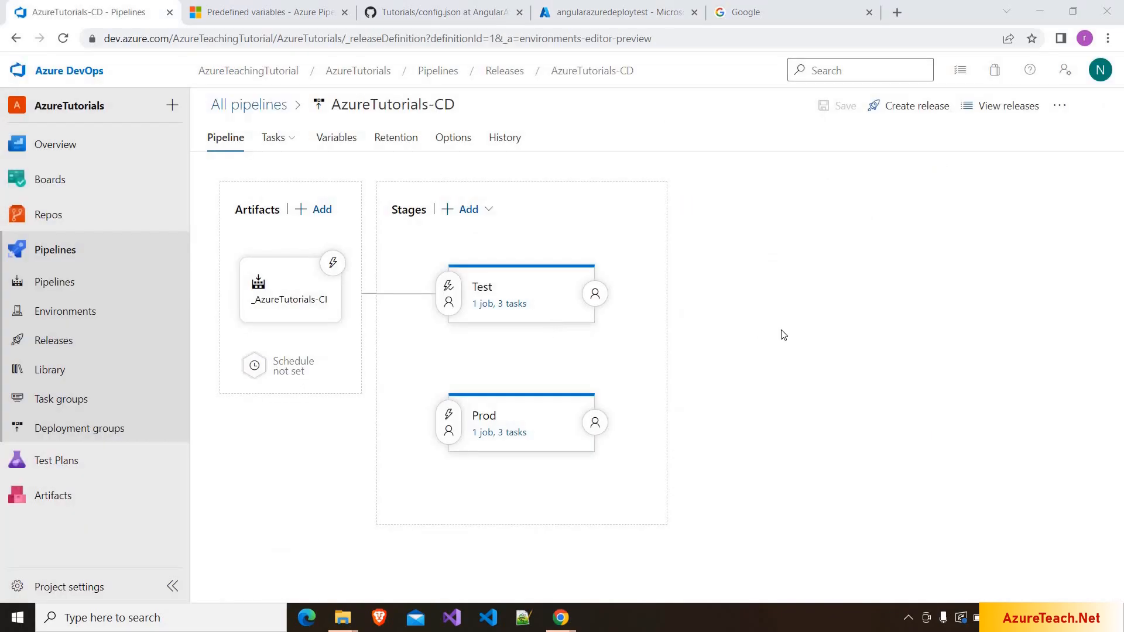
- Create Release-2 of AzureTutorials-CD and watch its Test stage finish as Succeeded
left_click(916, 116)
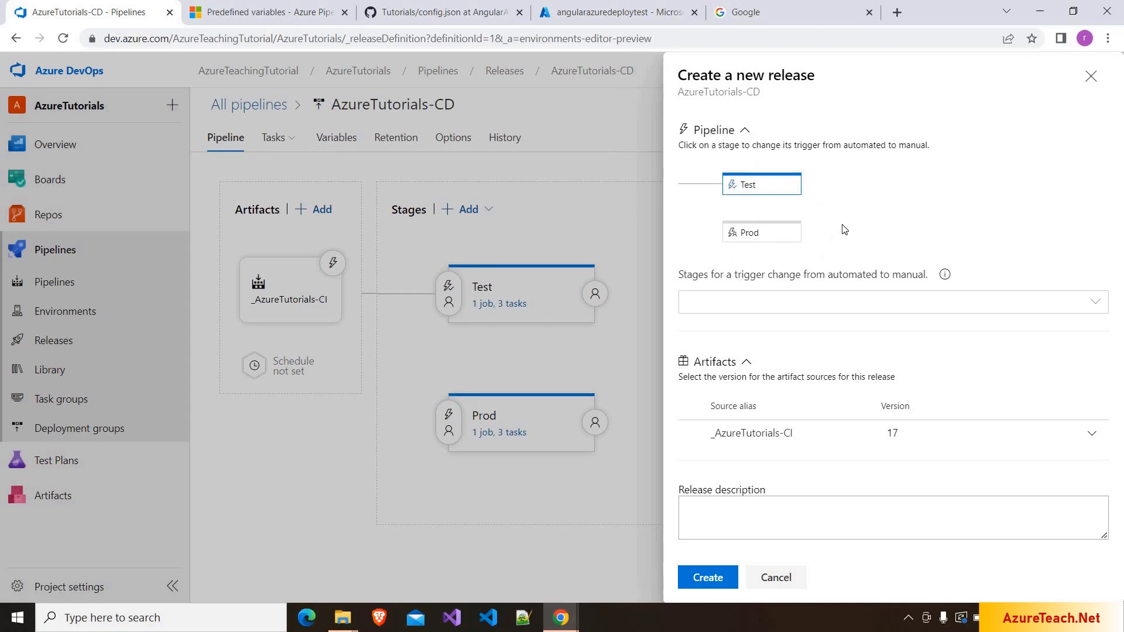
left_click(714, 580)
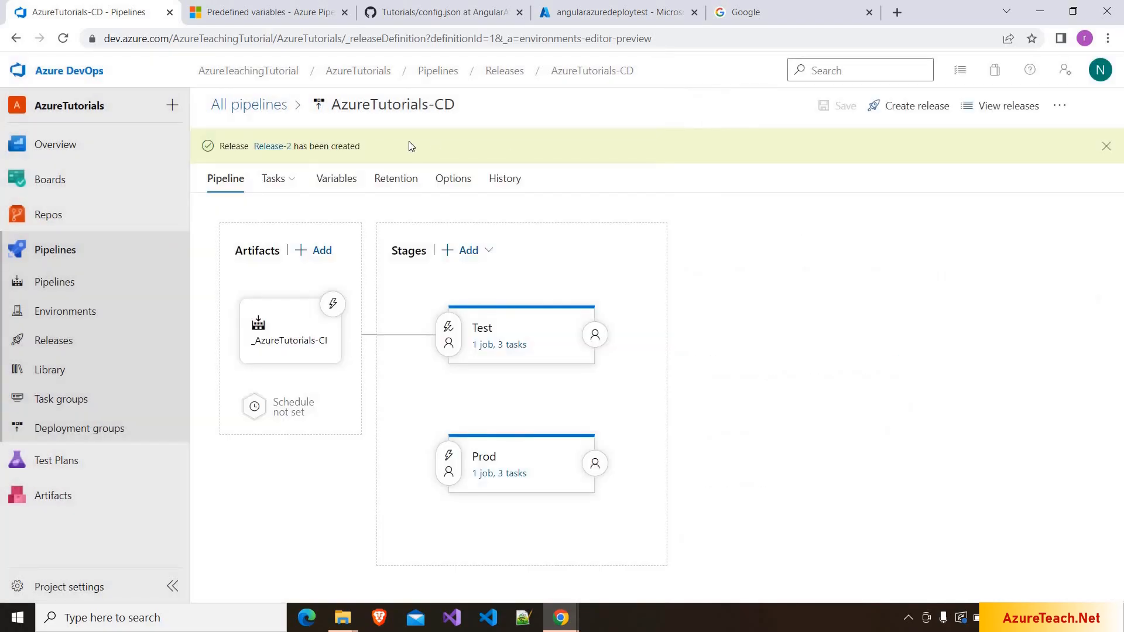
left_click(272, 146)
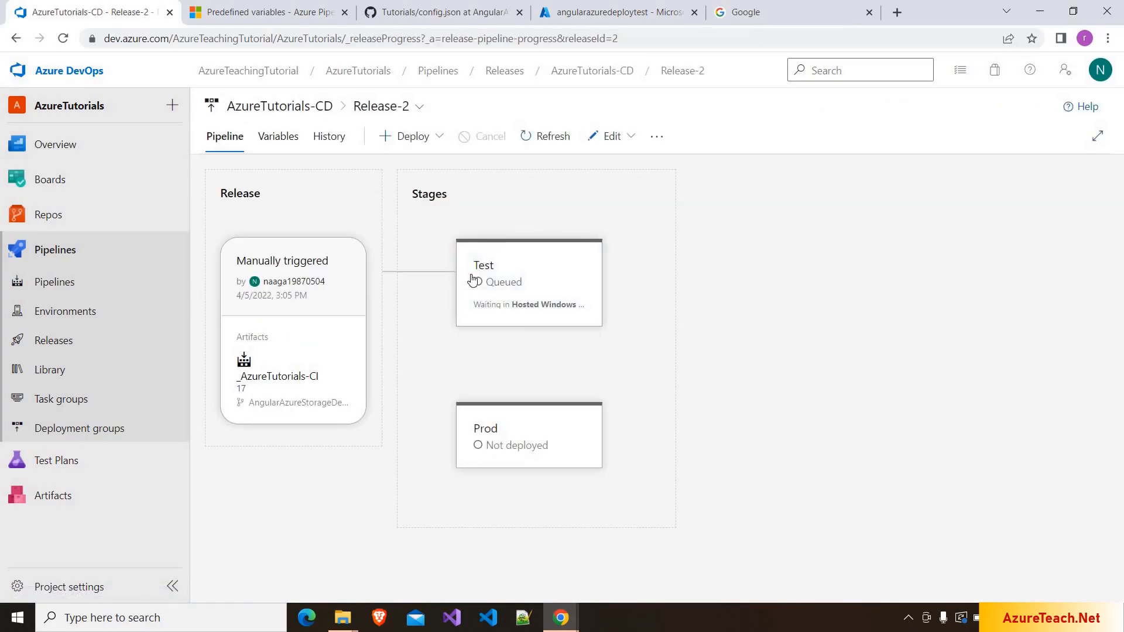
mouse_move(473, 295)
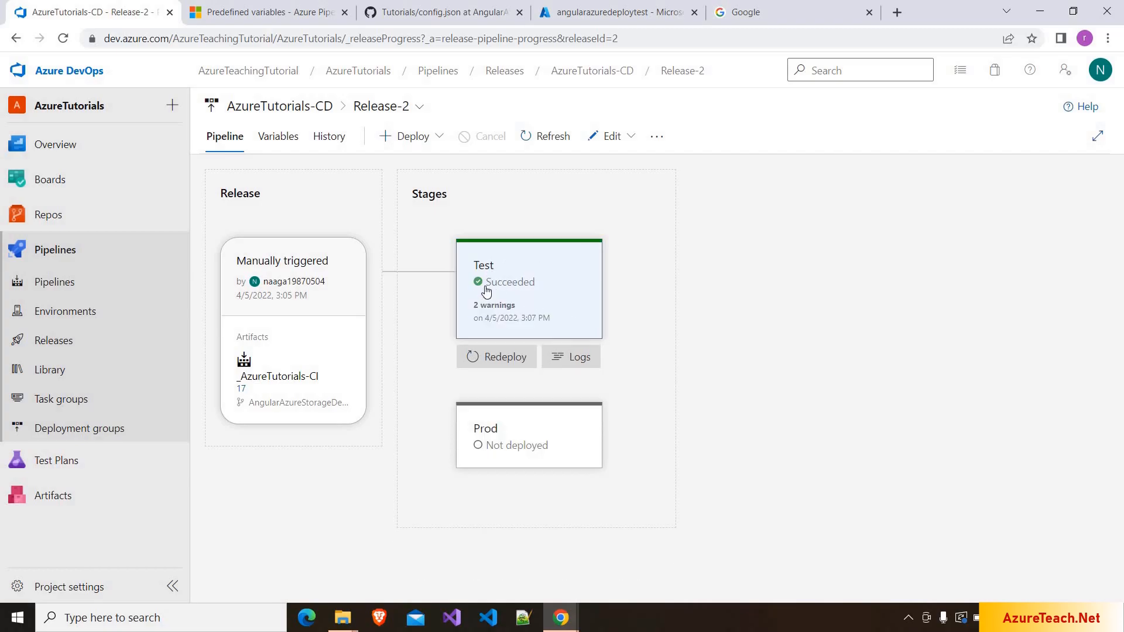
left_click(521, 275)
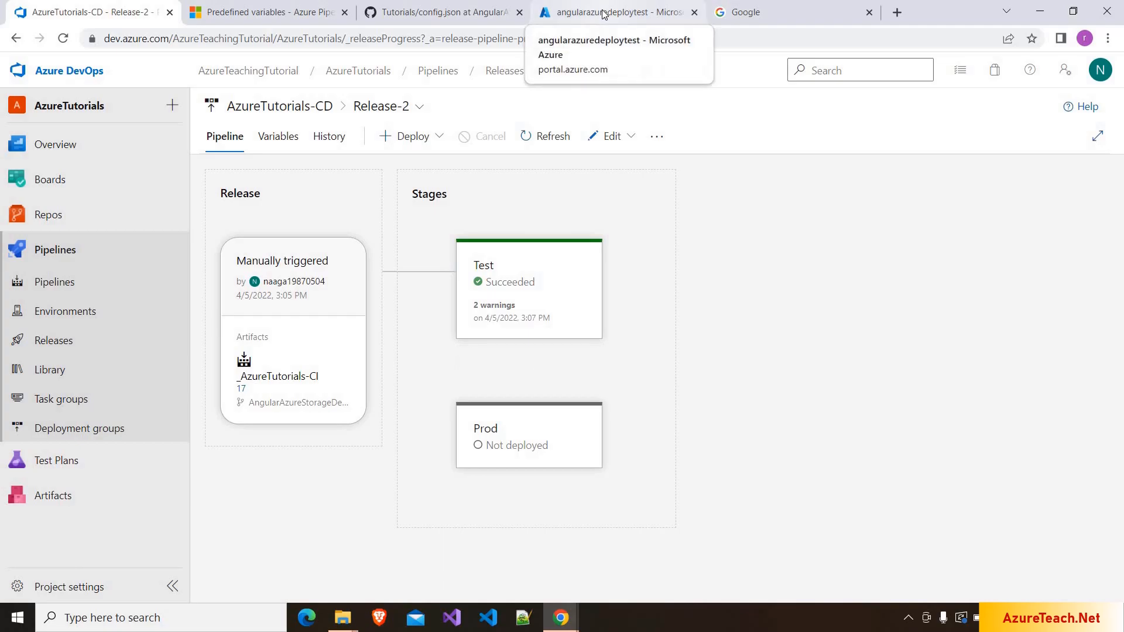
left_click(603, 14)
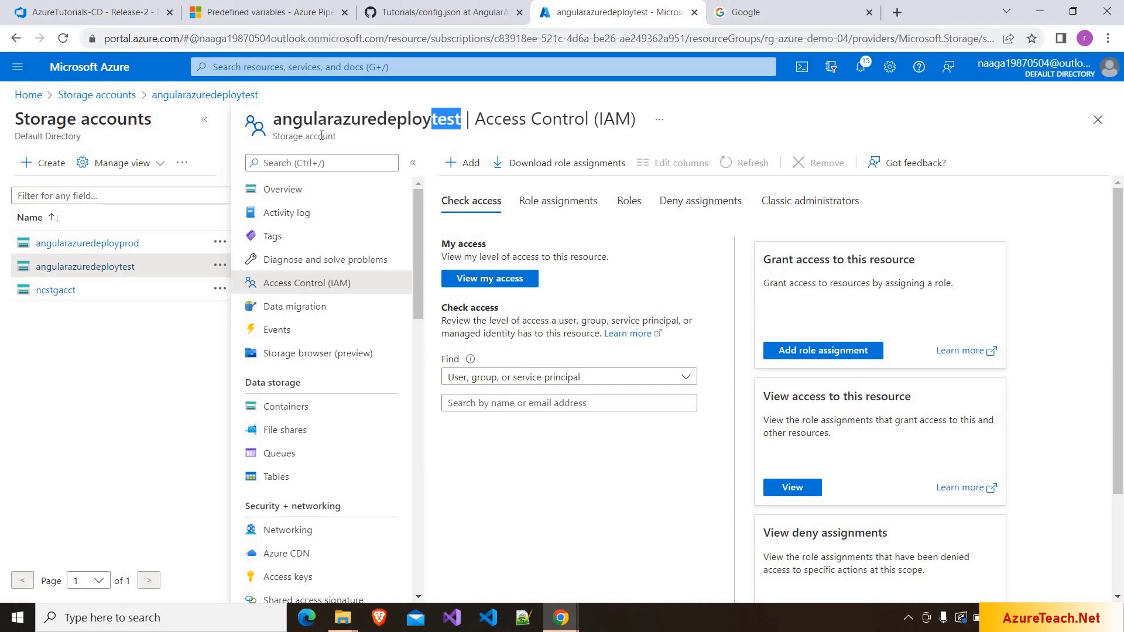
left_click(304, 408)
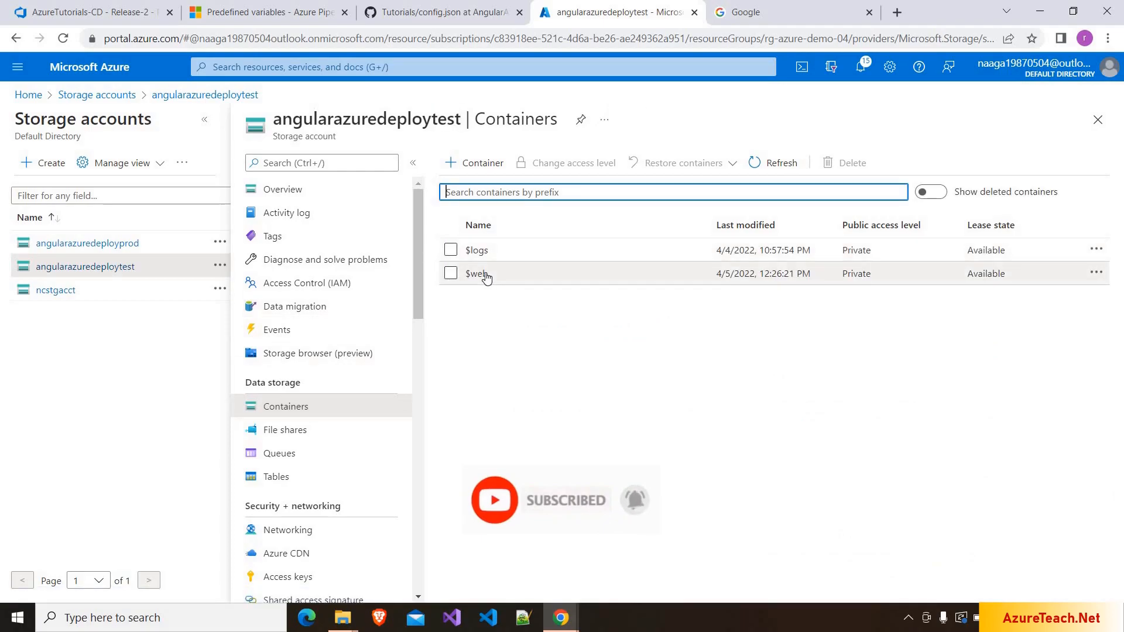
left_click(477, 274)
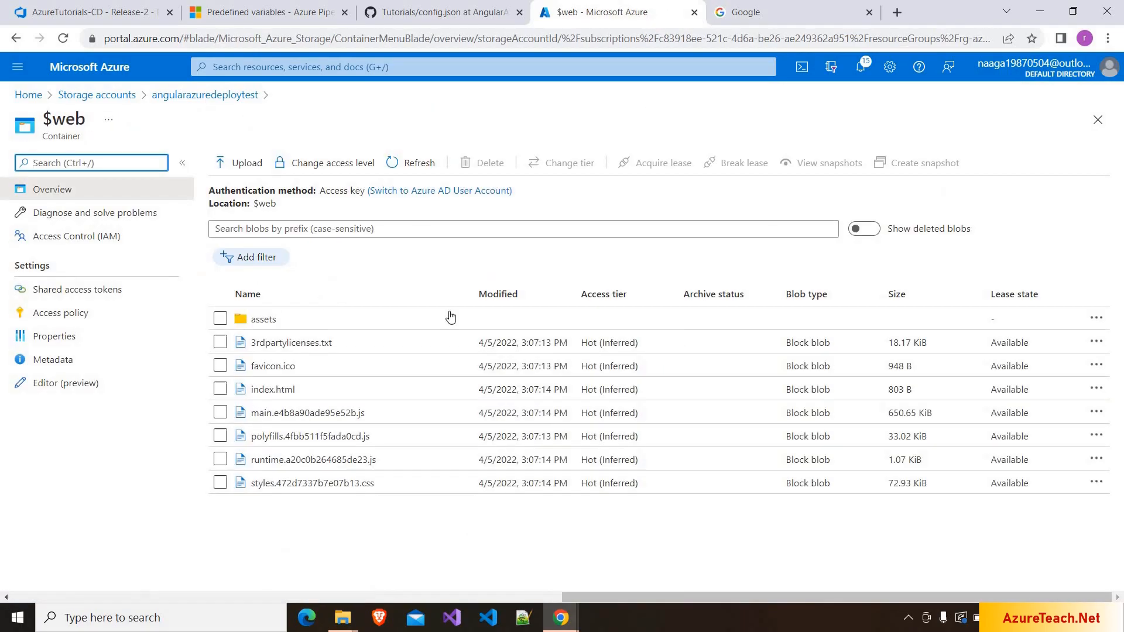
left_click(263, 328)
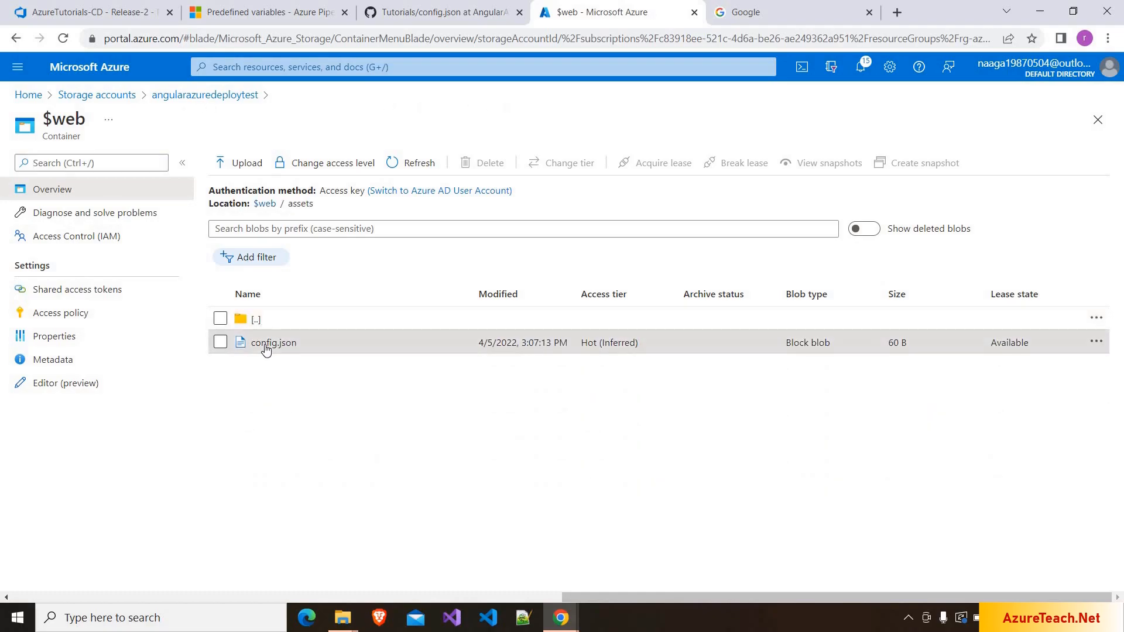
left_click(266, 345)
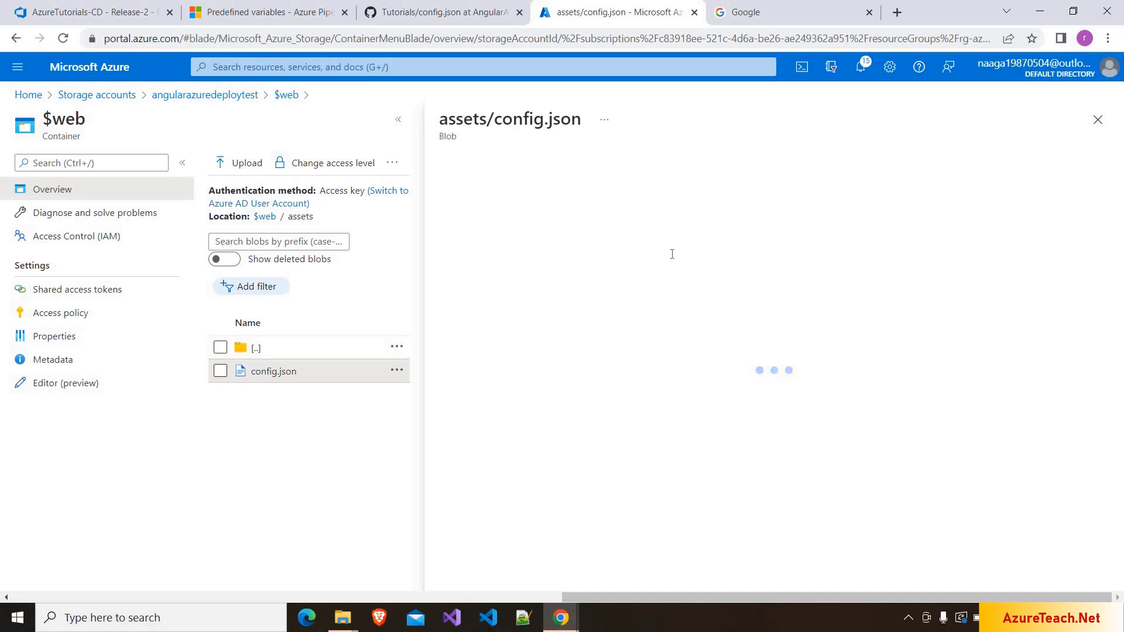
left_click(628, 206)
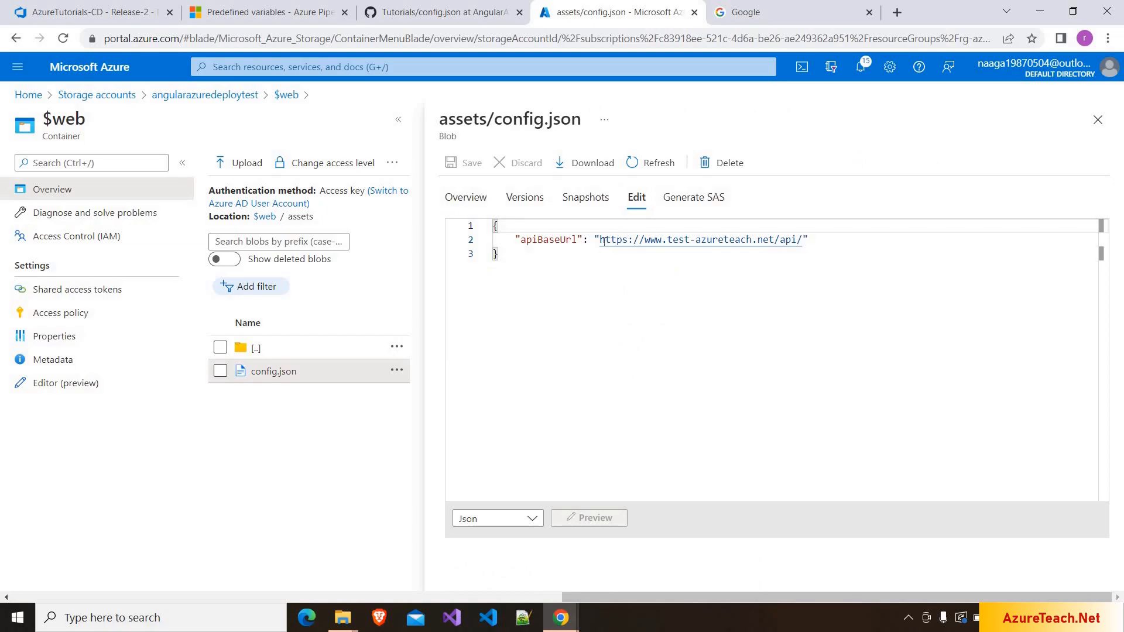
left_click_drag(599, 240, 758, 241)
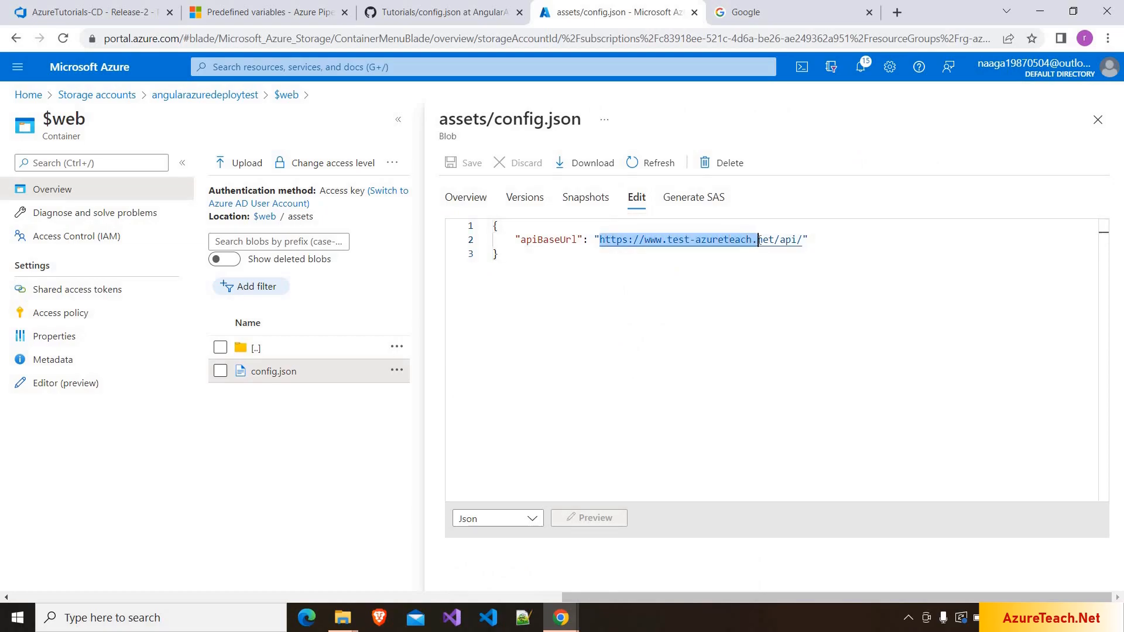
left_click(475, 9)
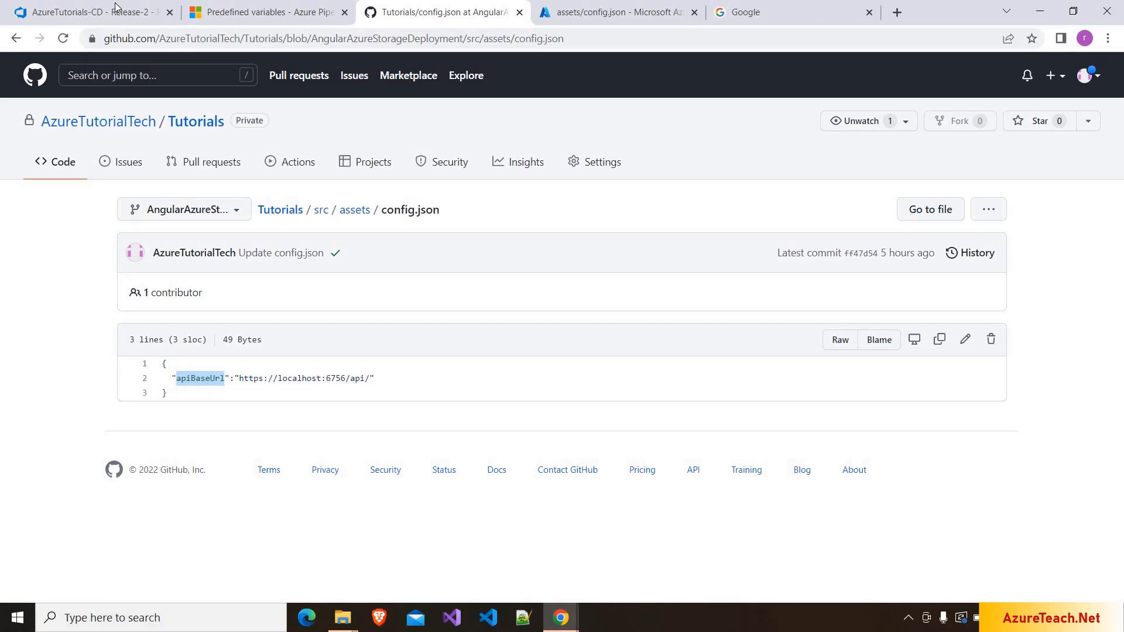
left_click(94, 11)
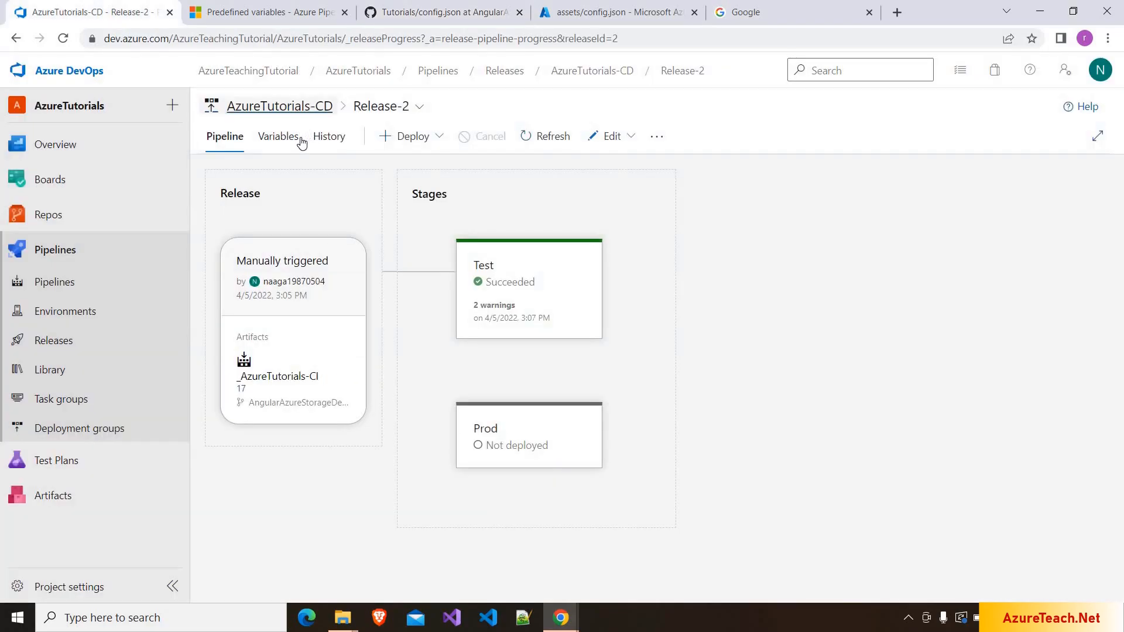
- Edit AzureTutorials-CD and compare its Test apiBaseUrl variable with the deployed config.json
left_click(617, 139)
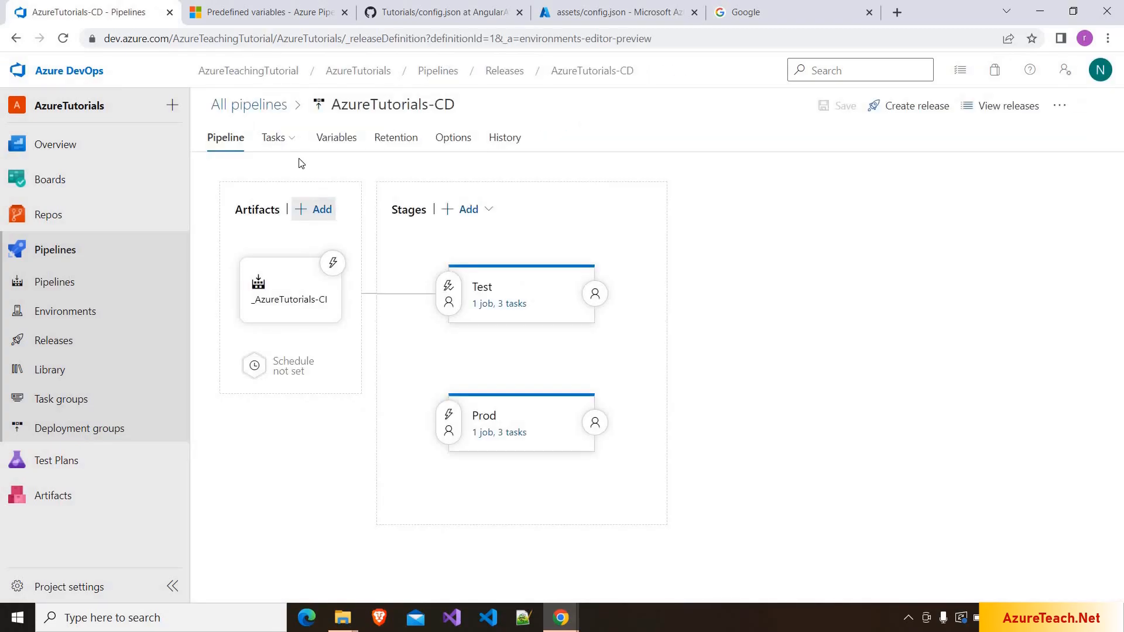
left_click(286, 142)
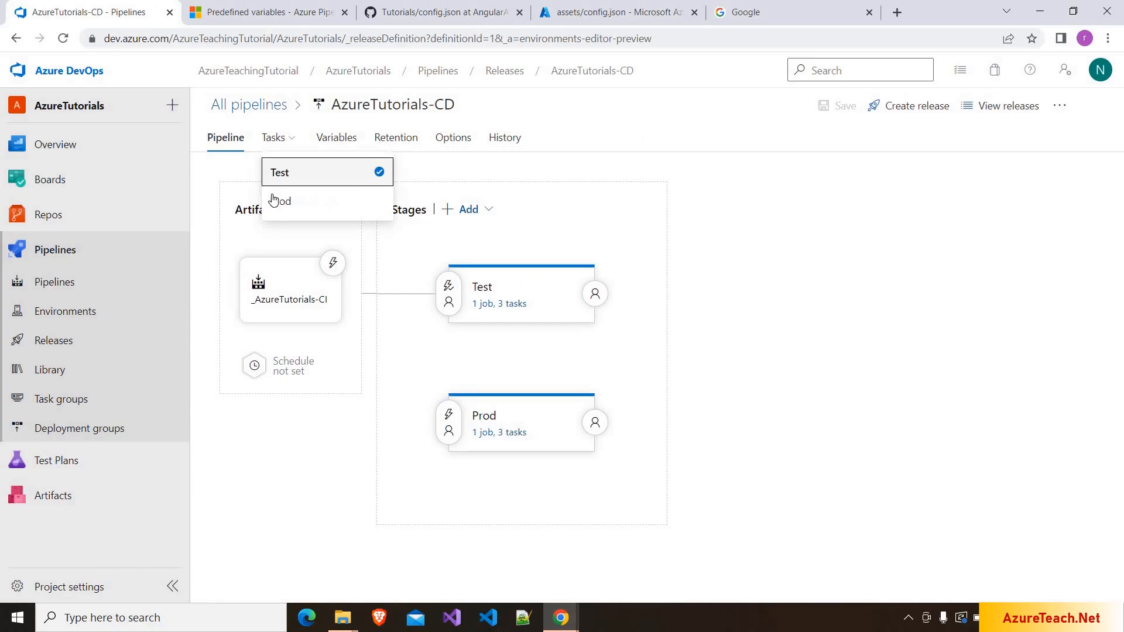
left_click(274, 200)
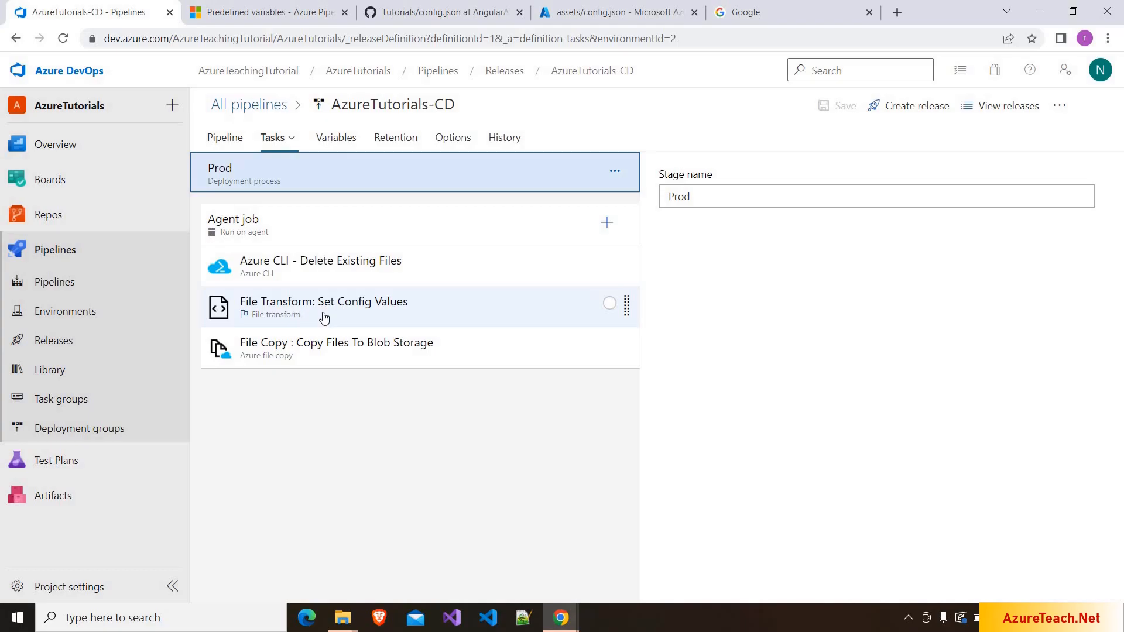
left_click(338, 139)
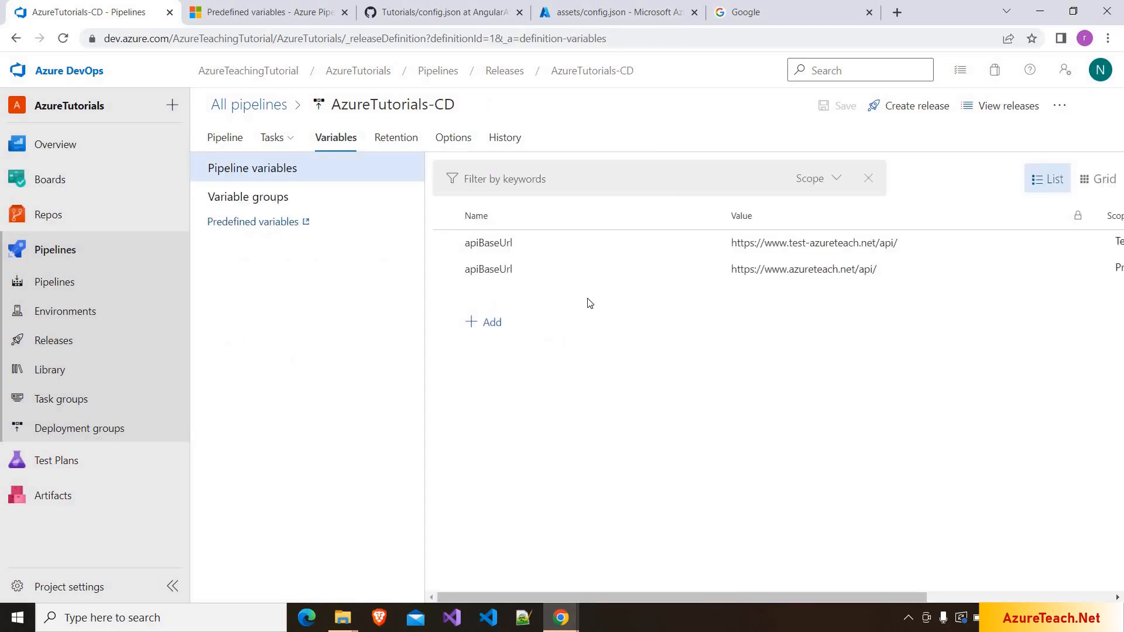
left_click(599, 10)
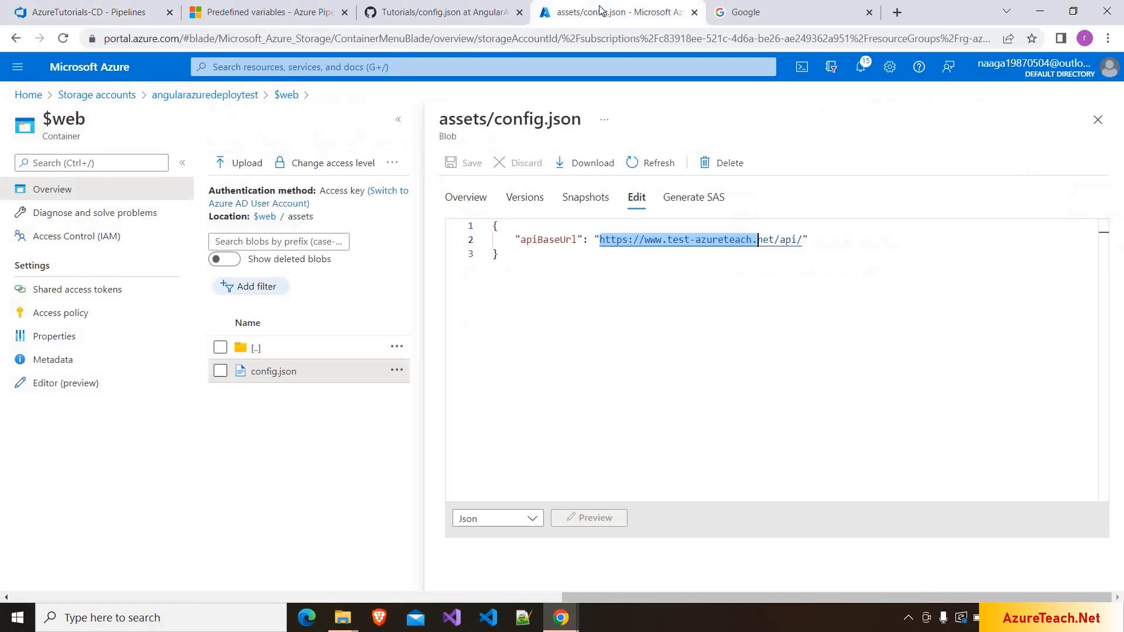
left_click(82, 11)
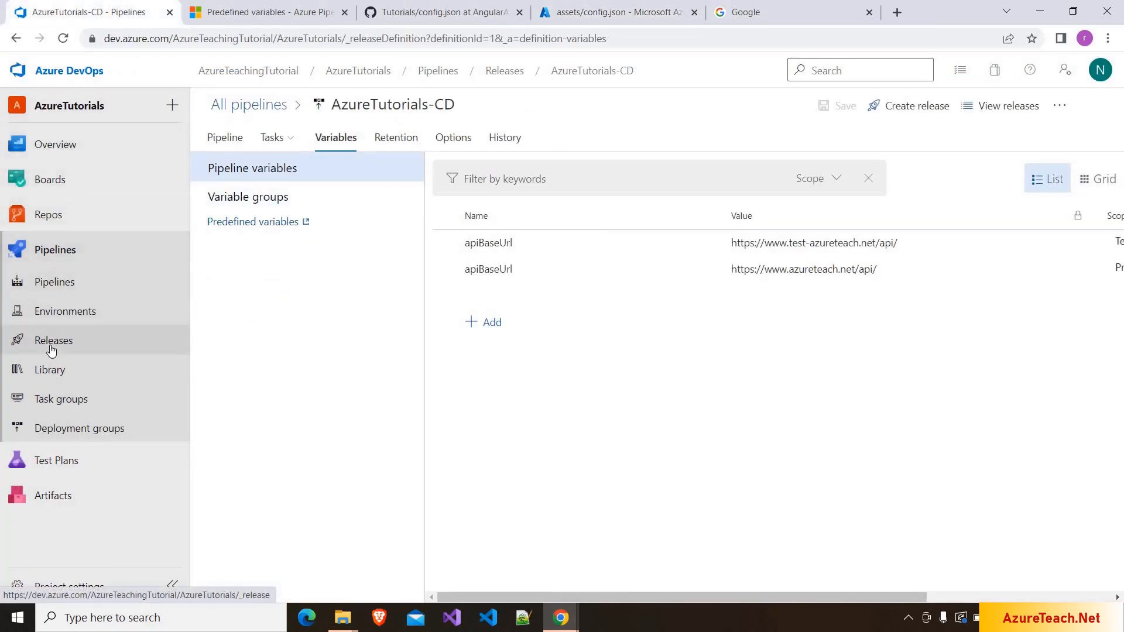
- Return to the AzureTutorials-CD releases list and deploy Release-2 to the Prod stage
key("alt+Left")
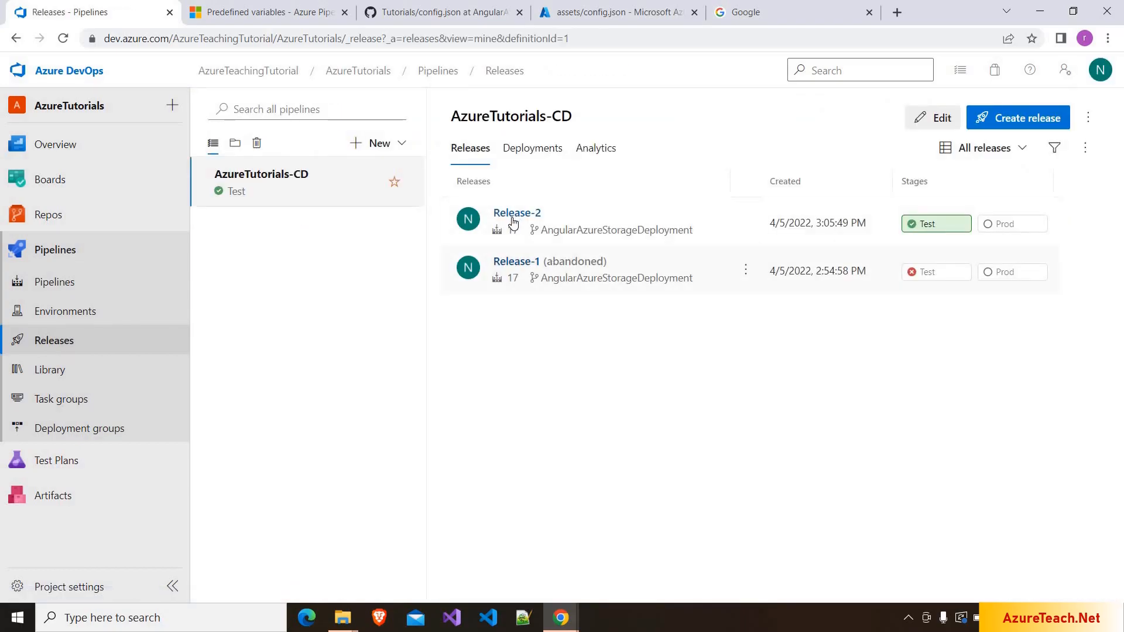
left_click(511, 217)
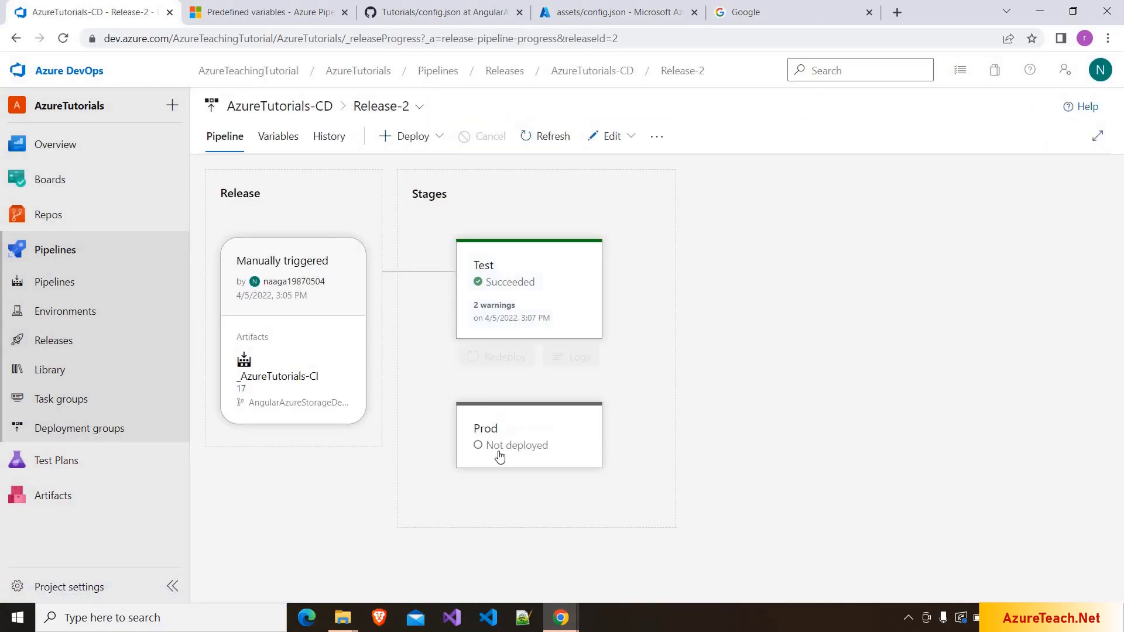
mouse_move(488, 490)
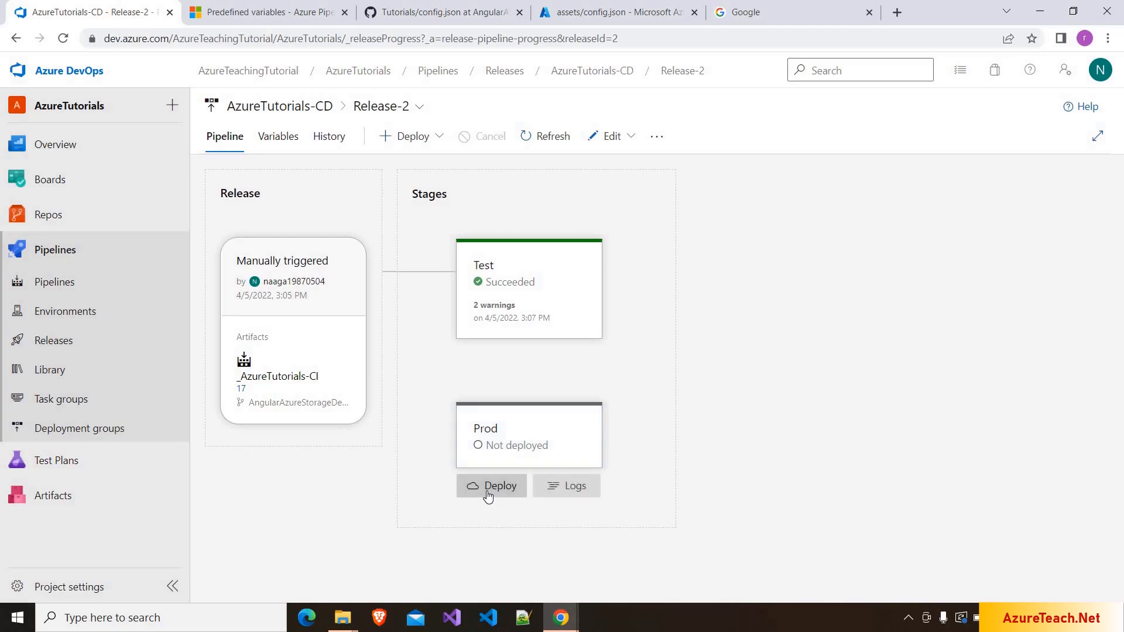
left_click(487, 495)
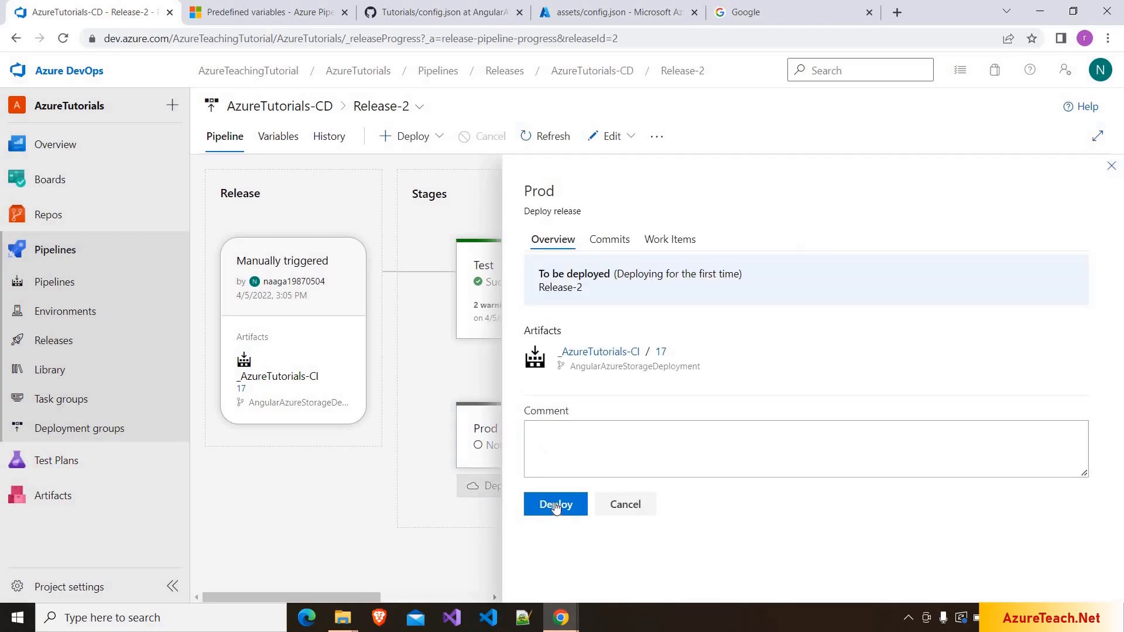
left_click(553, 502)
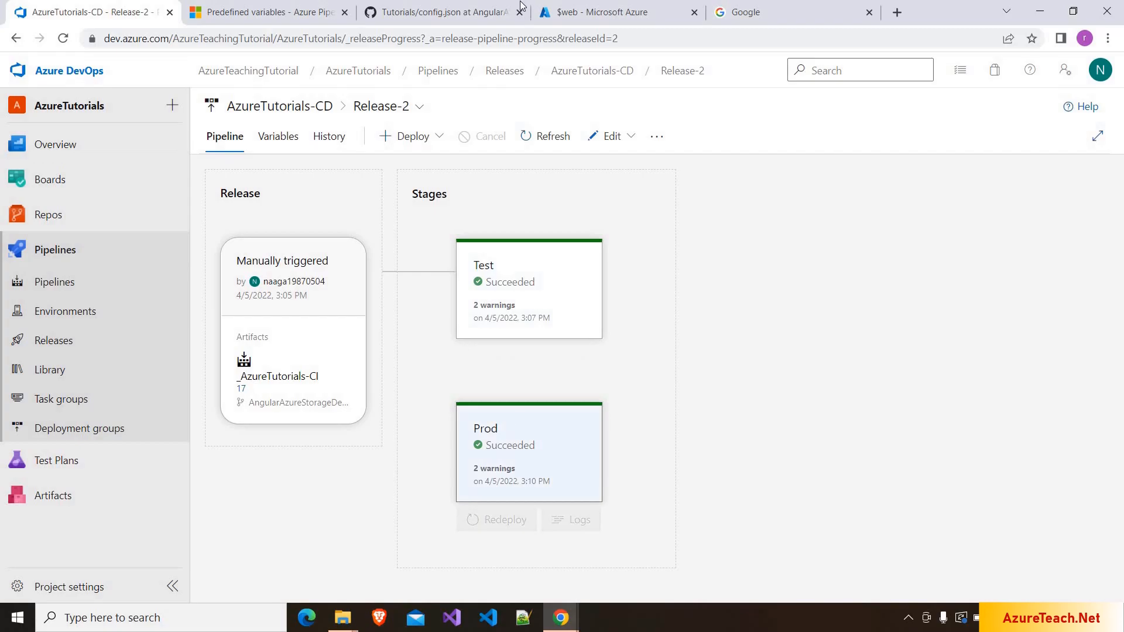
key("ctrl+4")
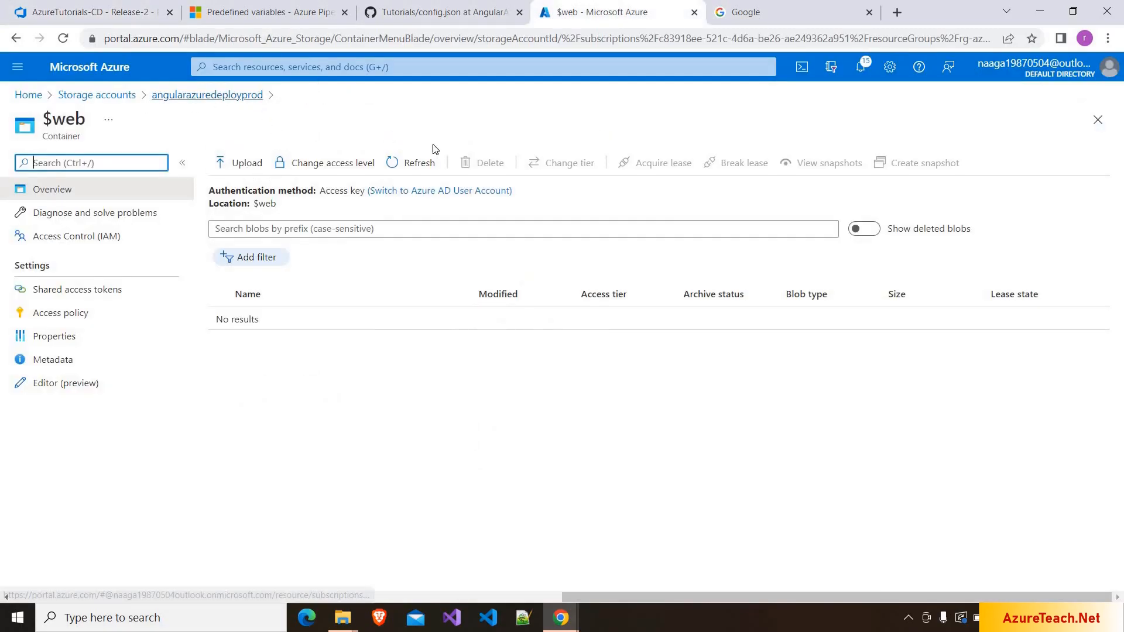
left_click(415, 164)
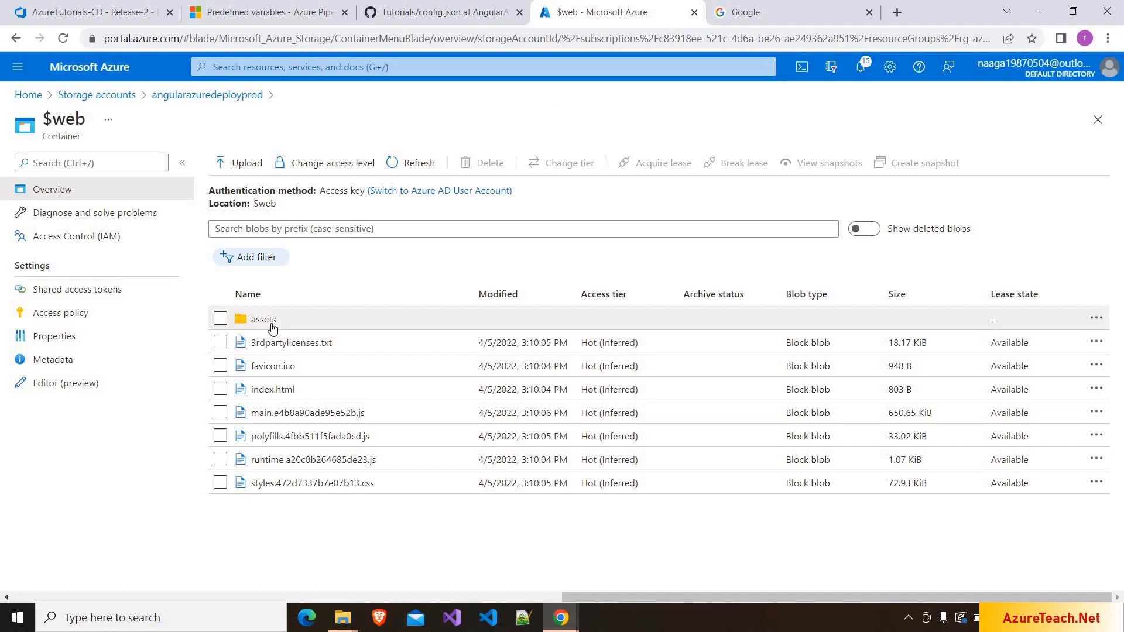
left_click(271, 323)
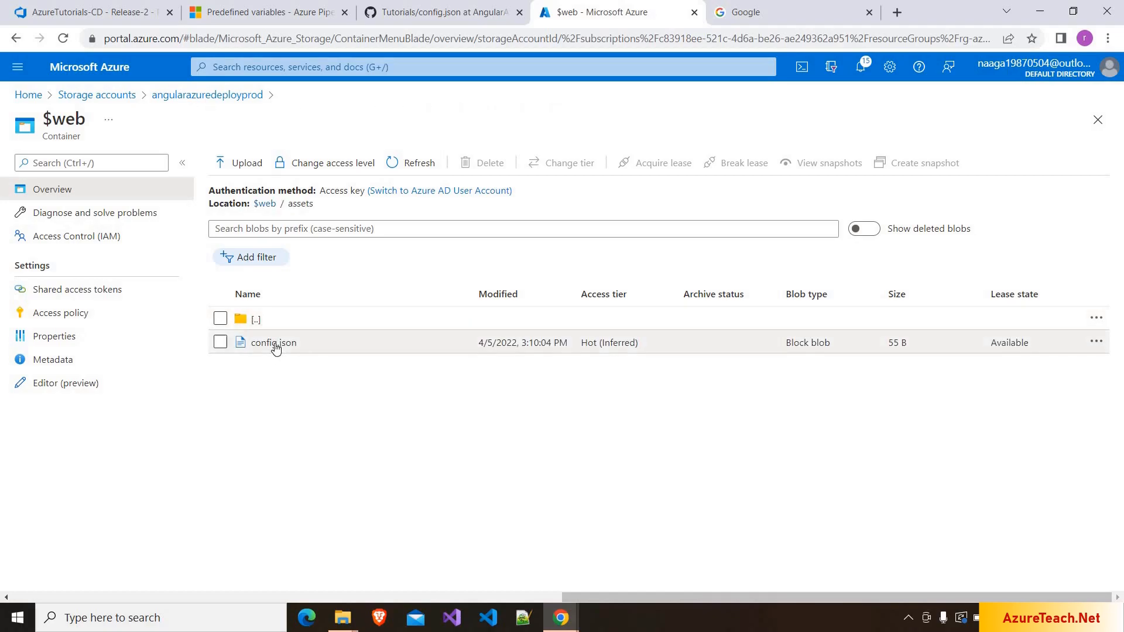
left_click(273, 343)
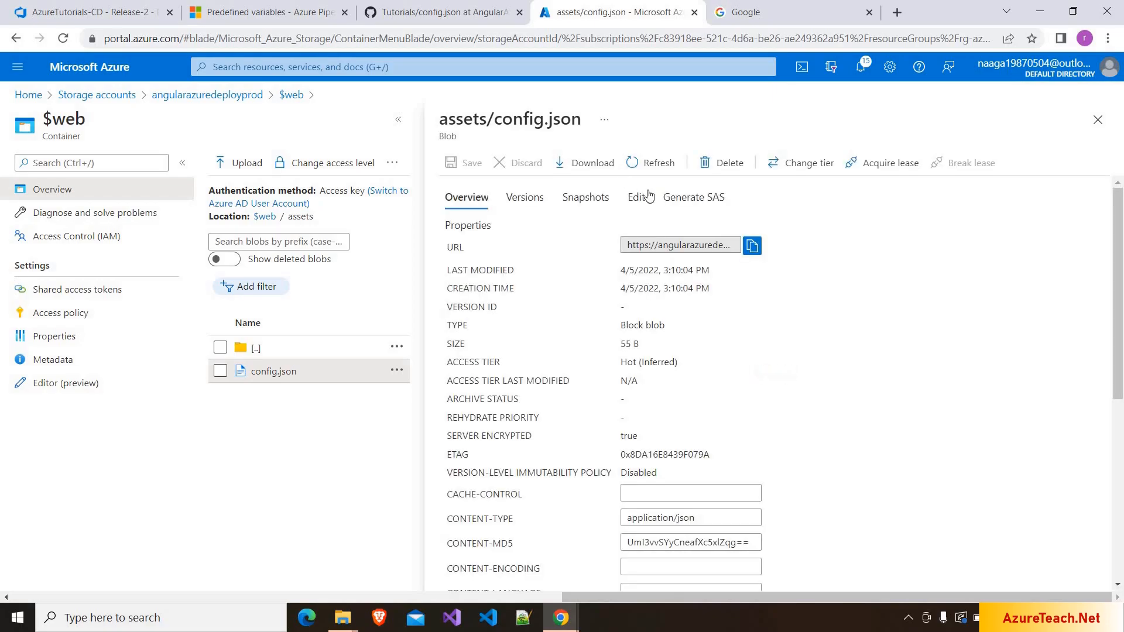
left_click(639, 199)
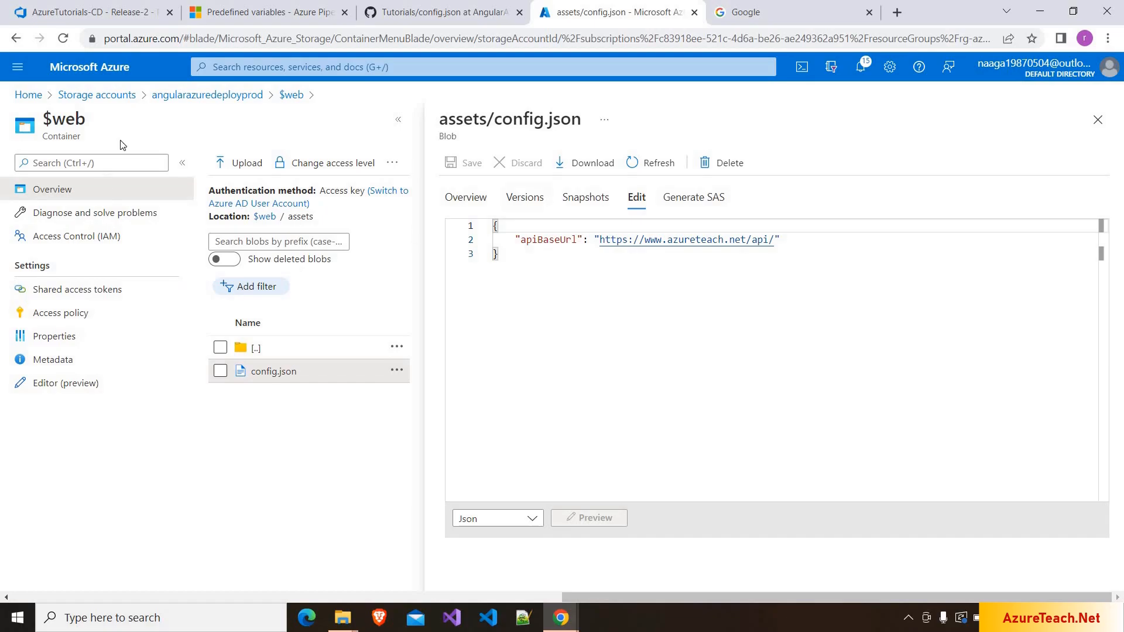
- Copy the angularazuredeployprod static website primary endpoint and load it in an Incognito window
left_click(204, 104)
scroll(285, 460, "down", 5)
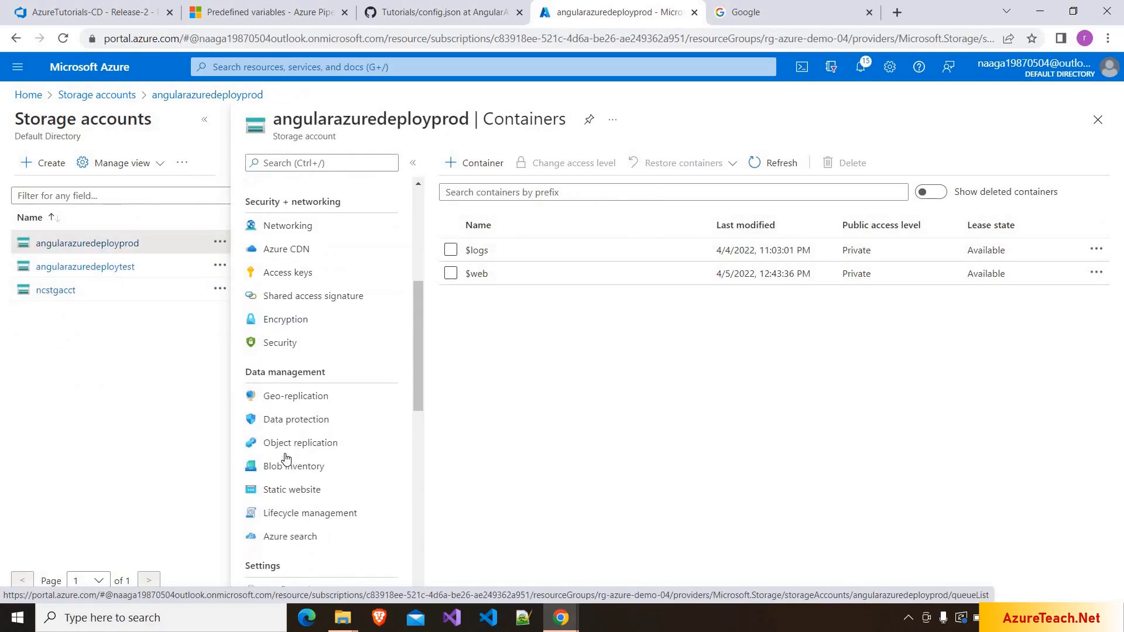
left_click(292, 489)
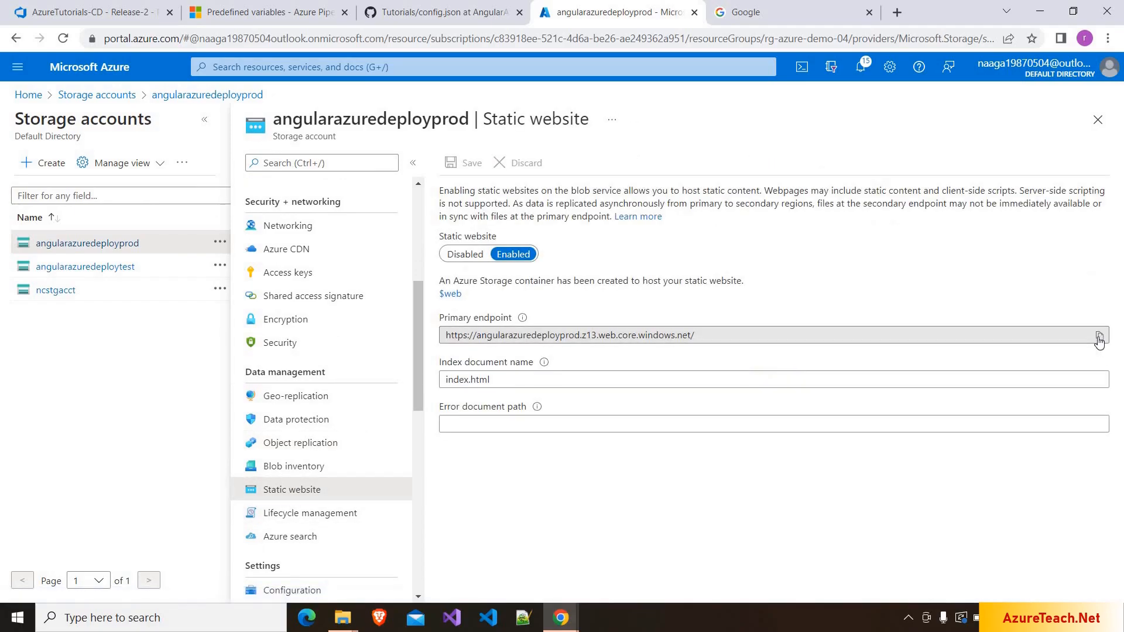
left_click(1098, 339)
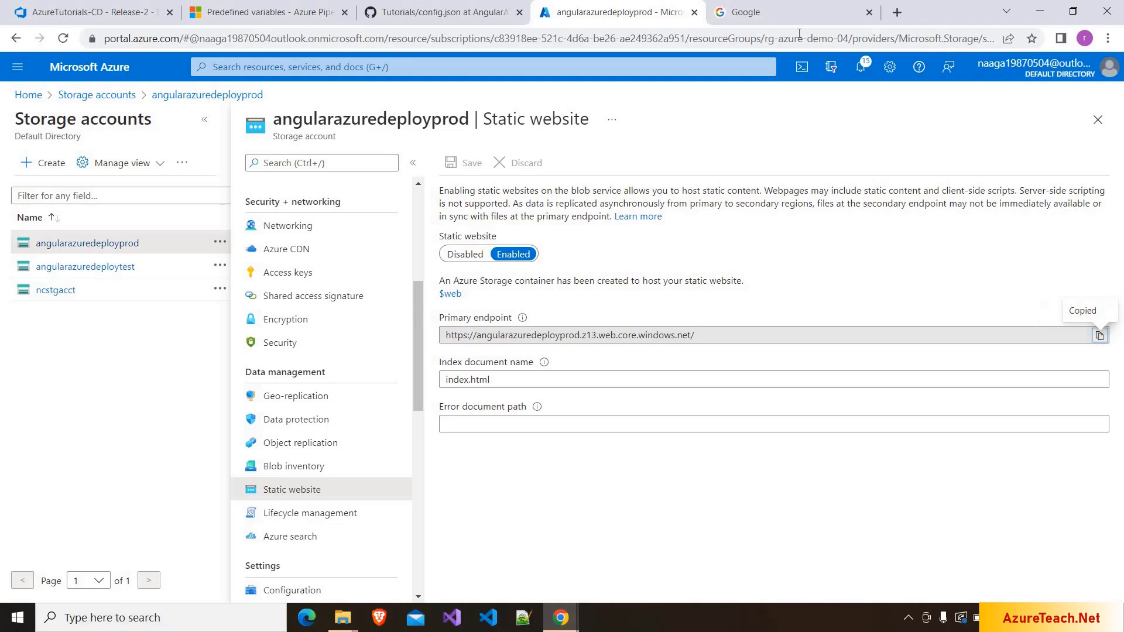
key("ctrl+shift+n")
key("ctrl+v")
key("Return")
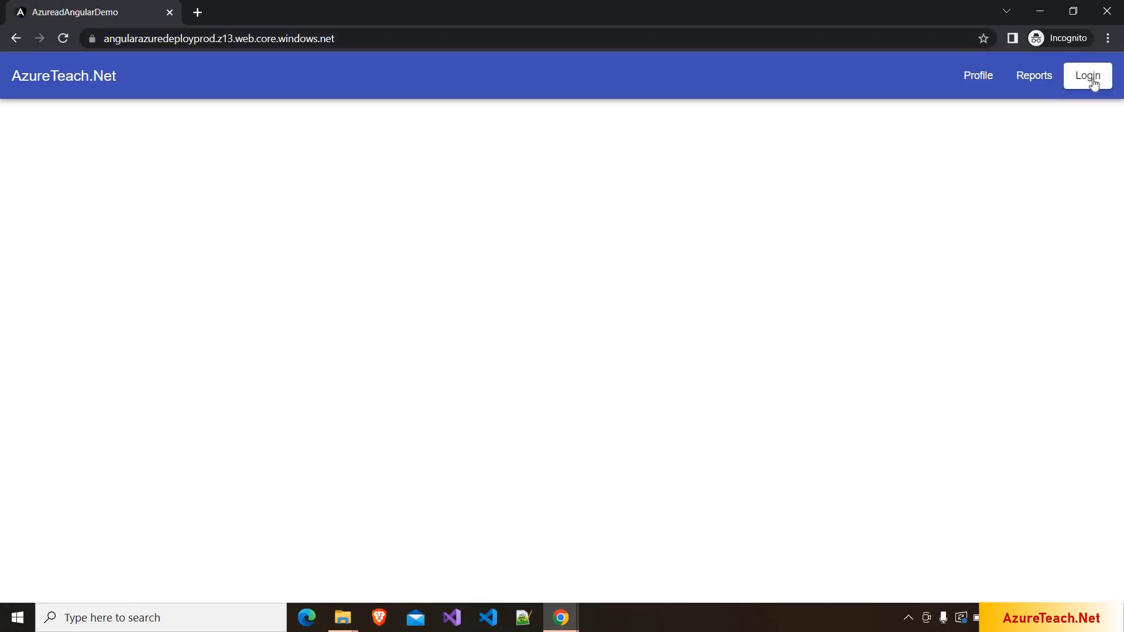
- Log in to the AzureadAngularDemo app with the account e-mail and password, then view the Profile page
left_click(1090, 76)
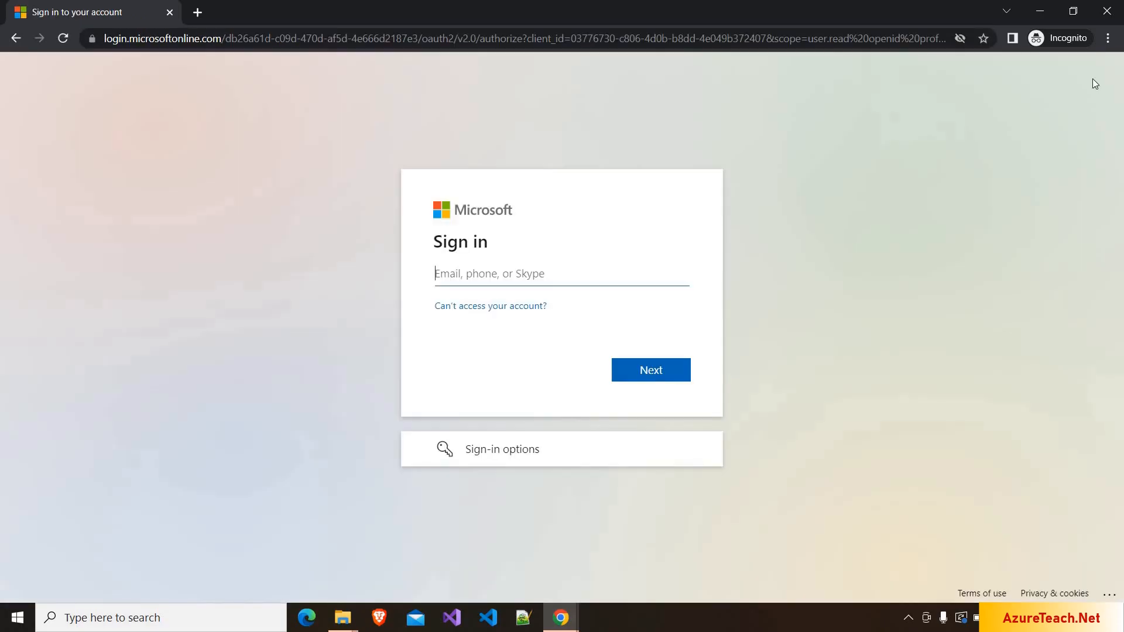
key("ctrl+v")
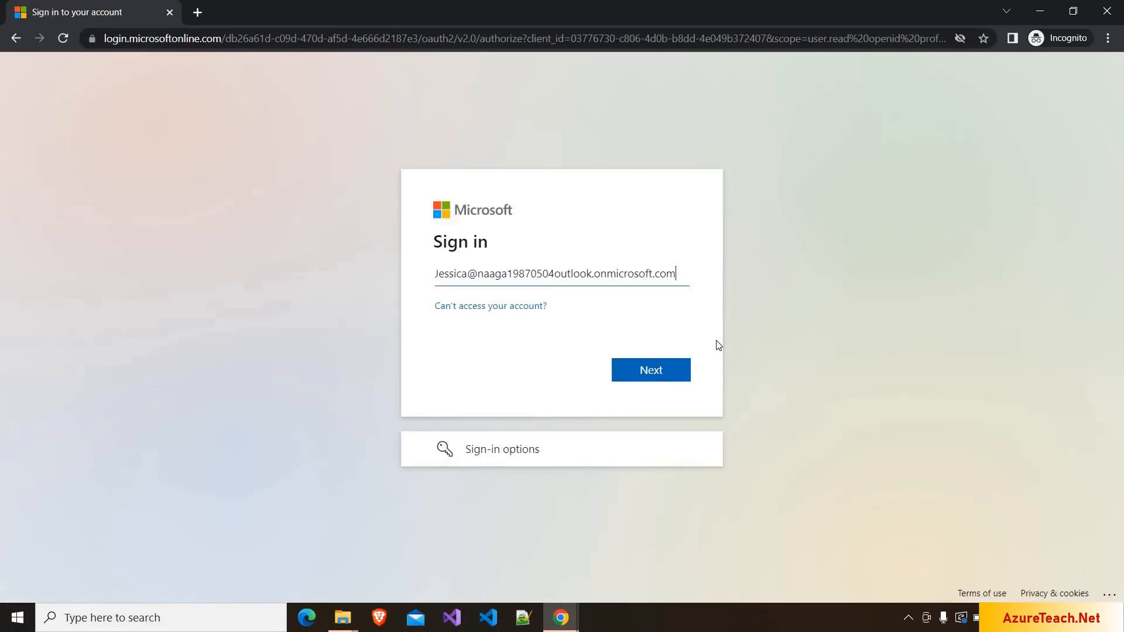
left_click(641, 370)
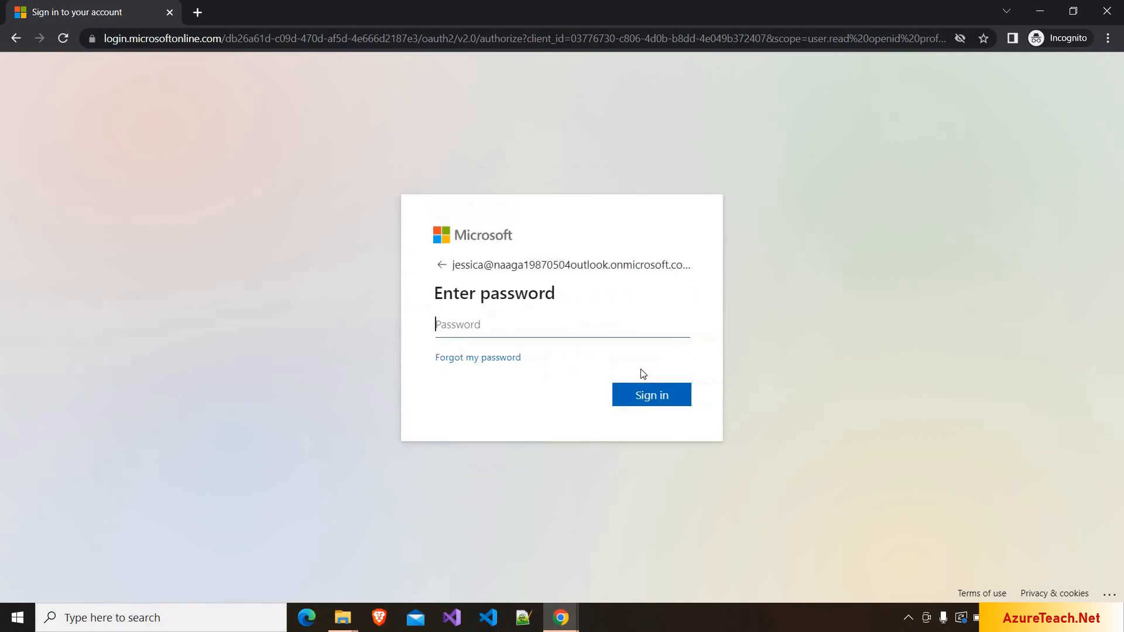
type("•••••••••")
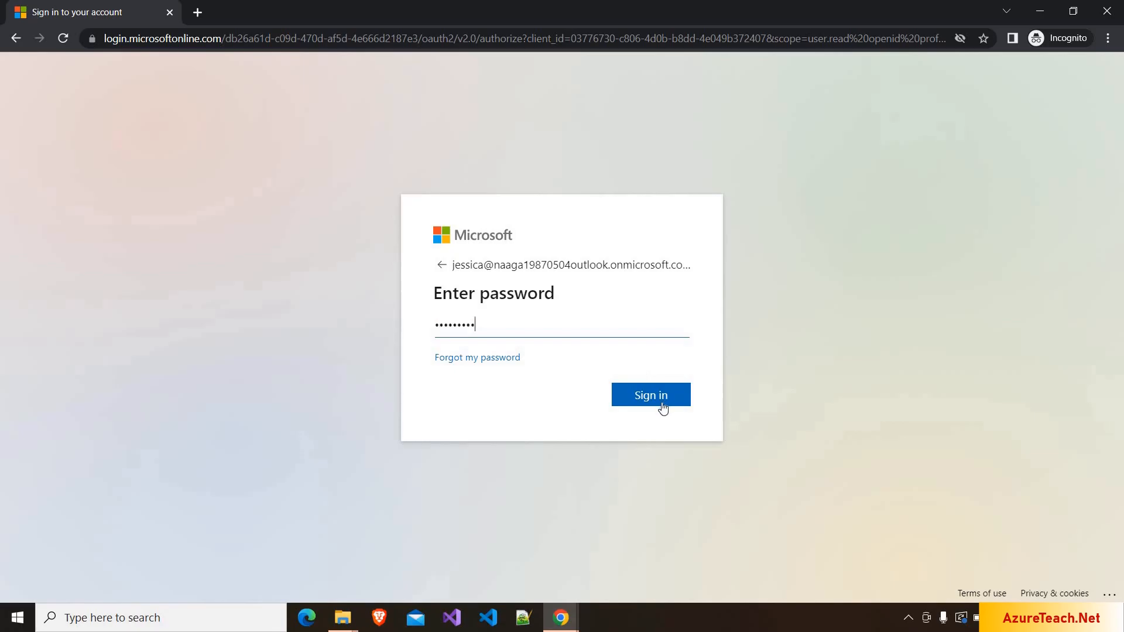
left_click(658, 408)
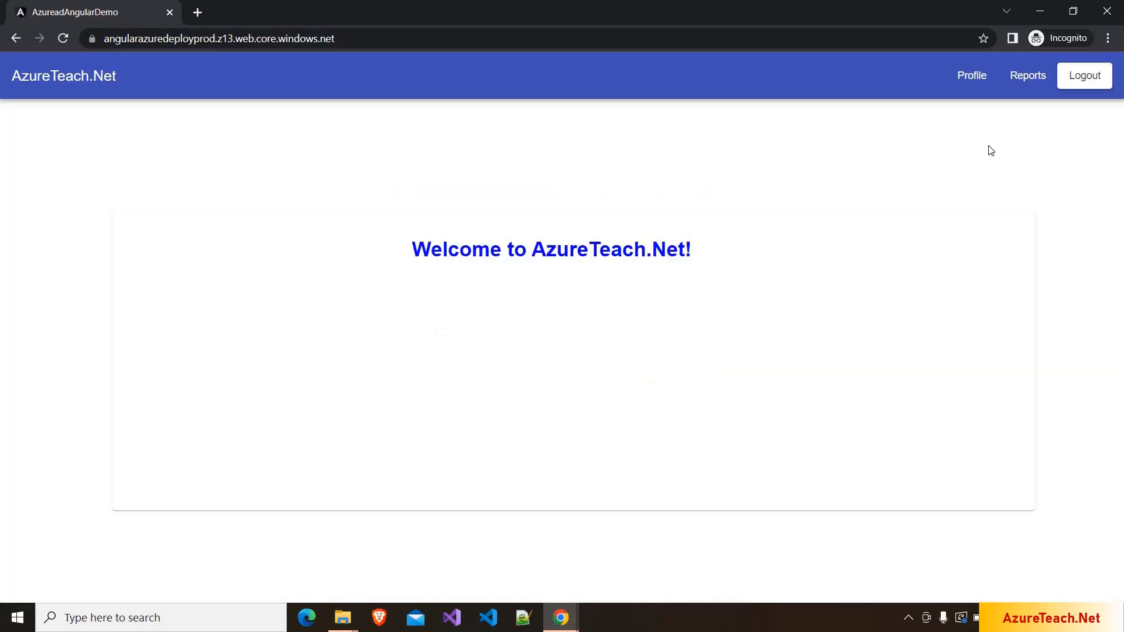
left_click(968, 83)
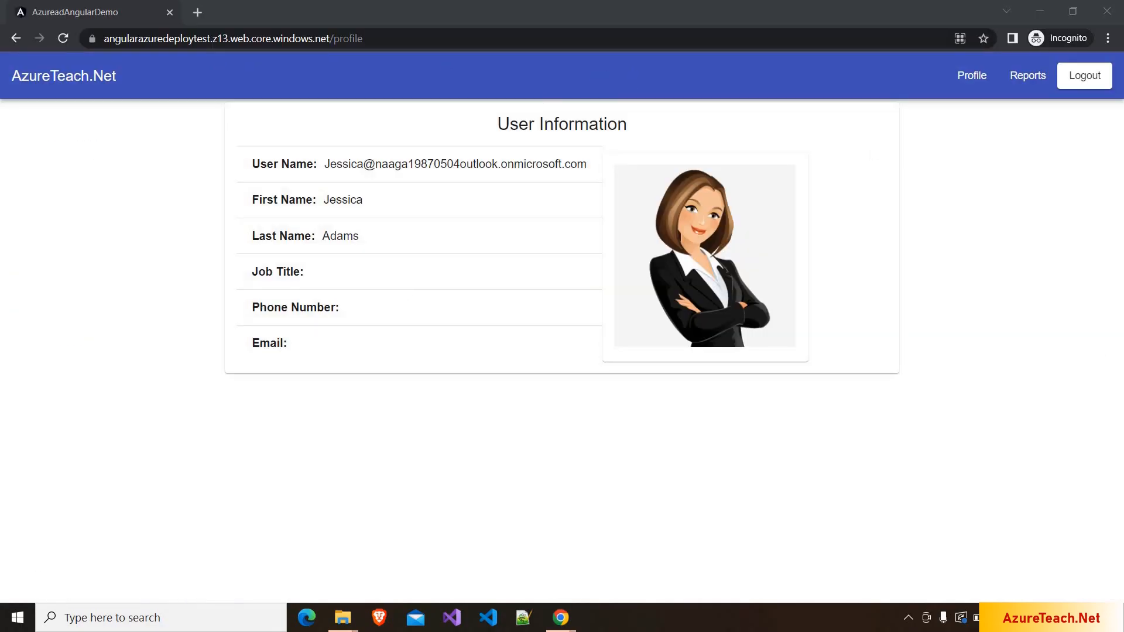
left_click_drag(212, 39, 105, 49)
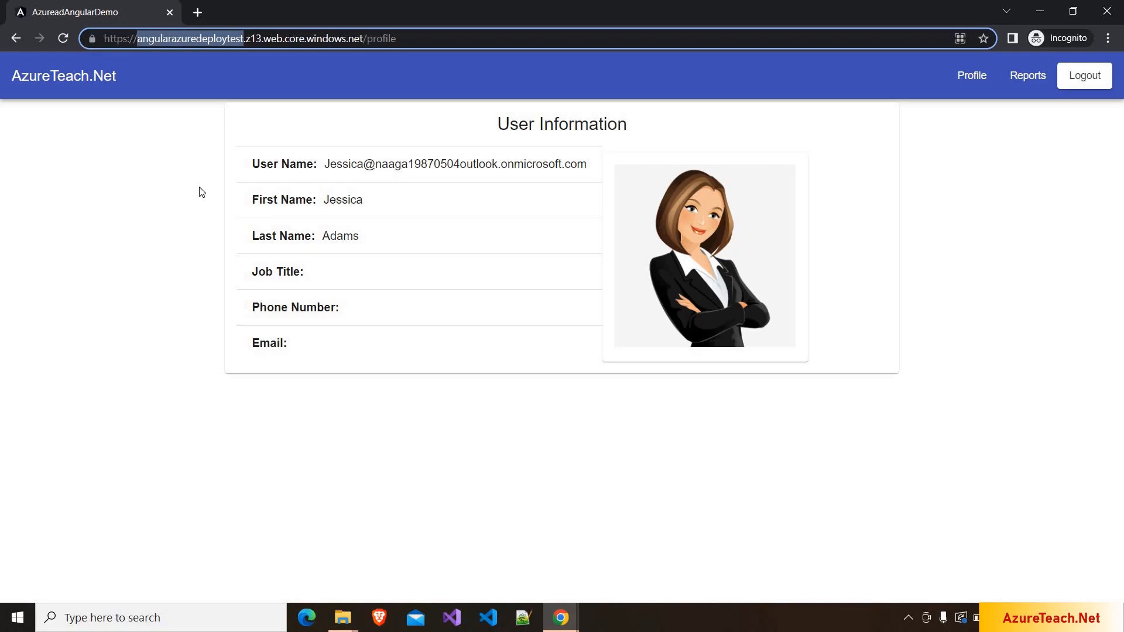